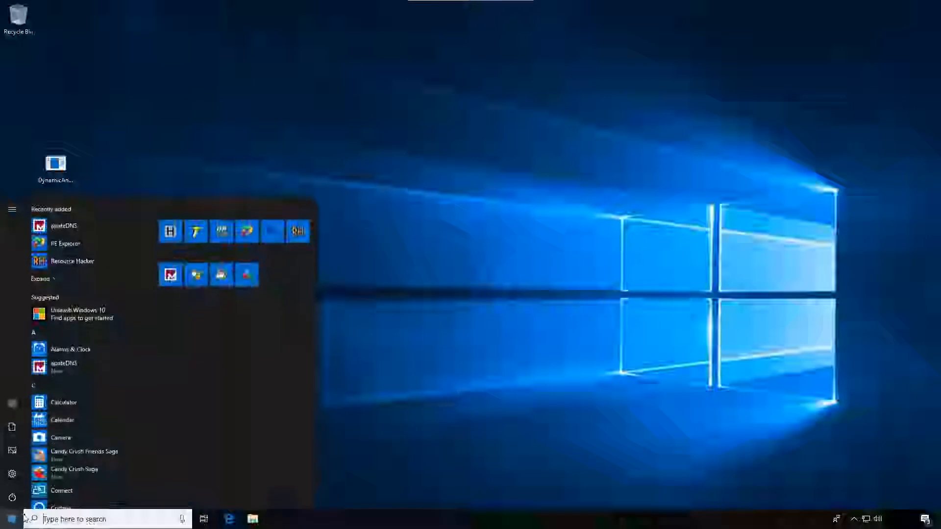
- Open Notepad, narrow its window and place it in the desktop's lower-left corner, just above the taskbar
click(66, 520)
text(notepad)
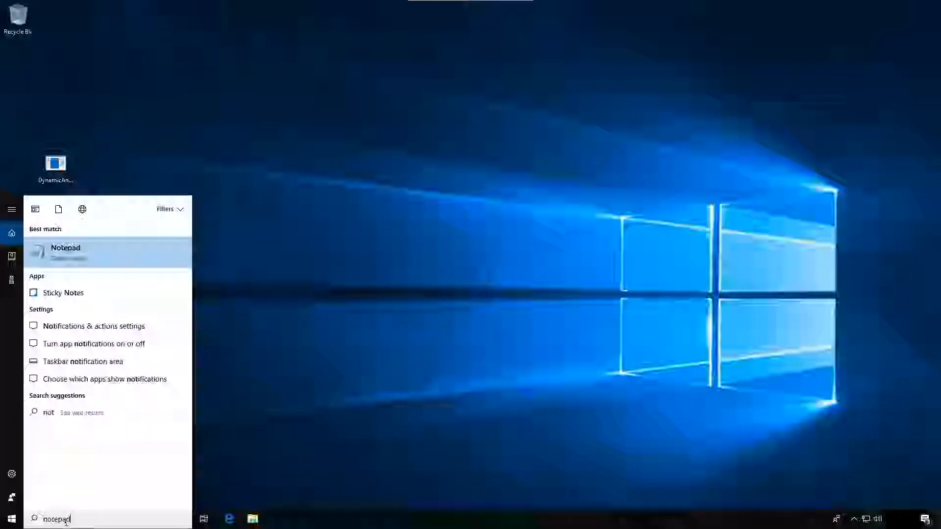
key(Return)
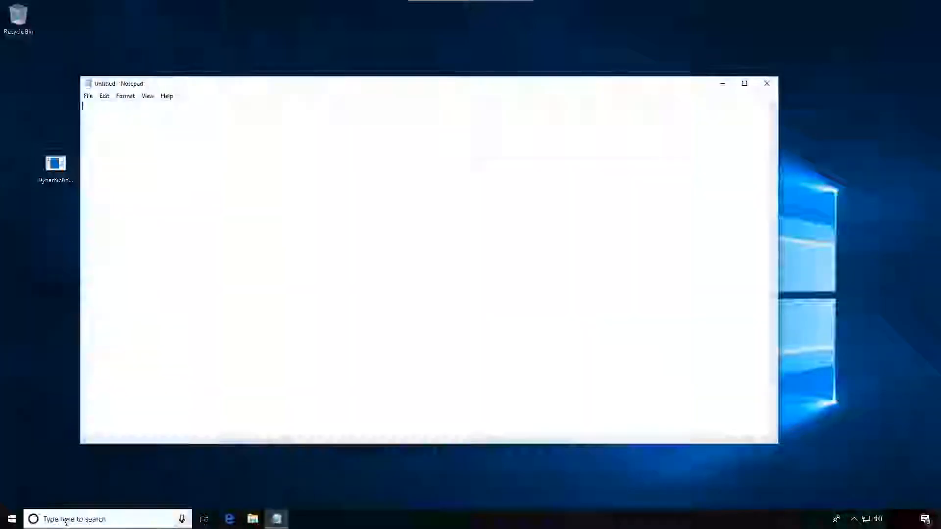
drag(775, 283, 447, 280)
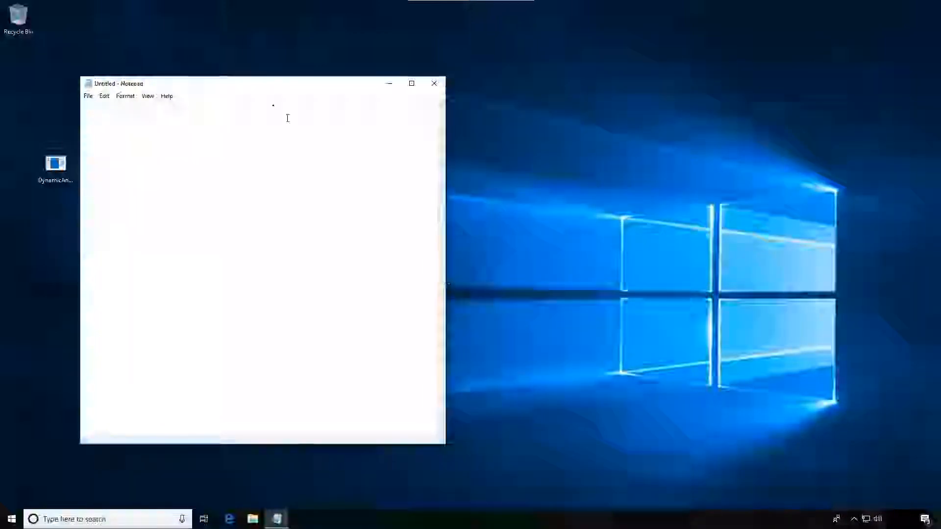
drag(237, 89, 156, 205)
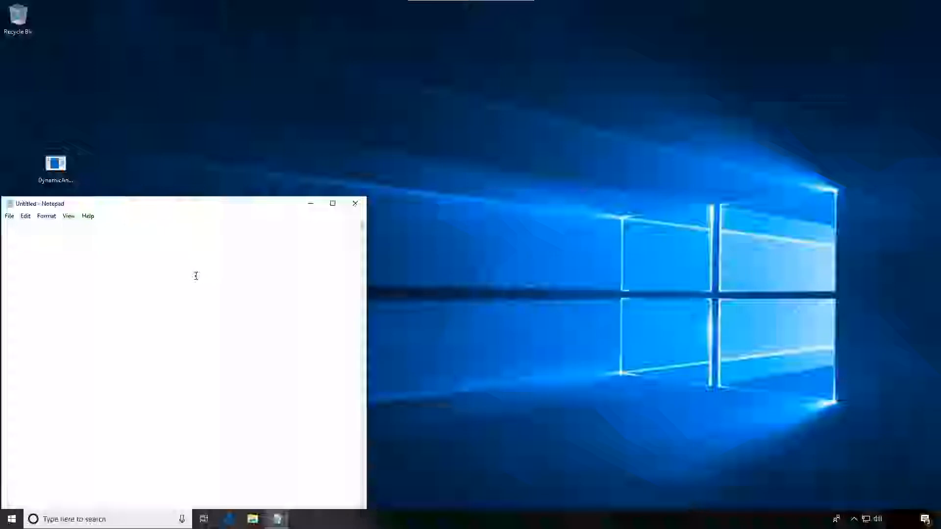
- Title the blank note "dynamic analysis" and start a new line below it
text(amic analysis)
key(Return)
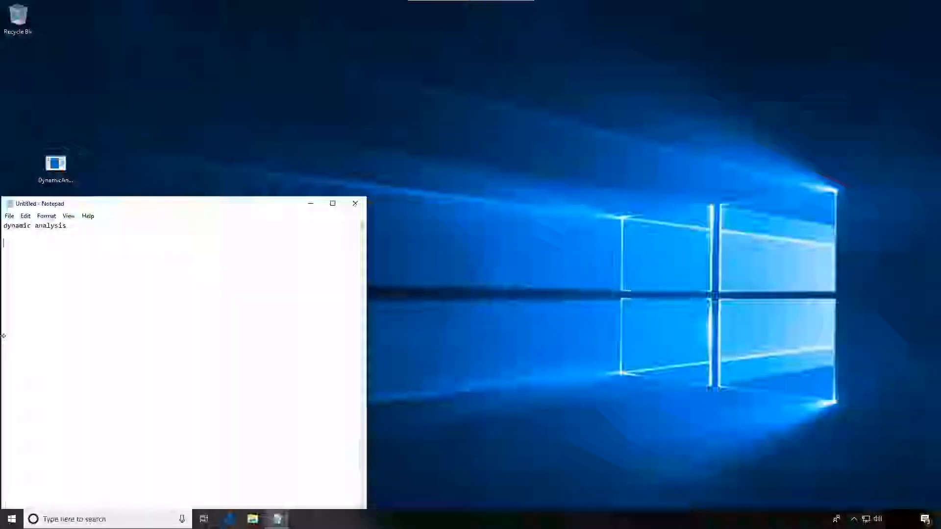
- Launch HashCalc and load the DynamicAnalysisExample executable from the desktop to calculate its hashes
click(16, 523)
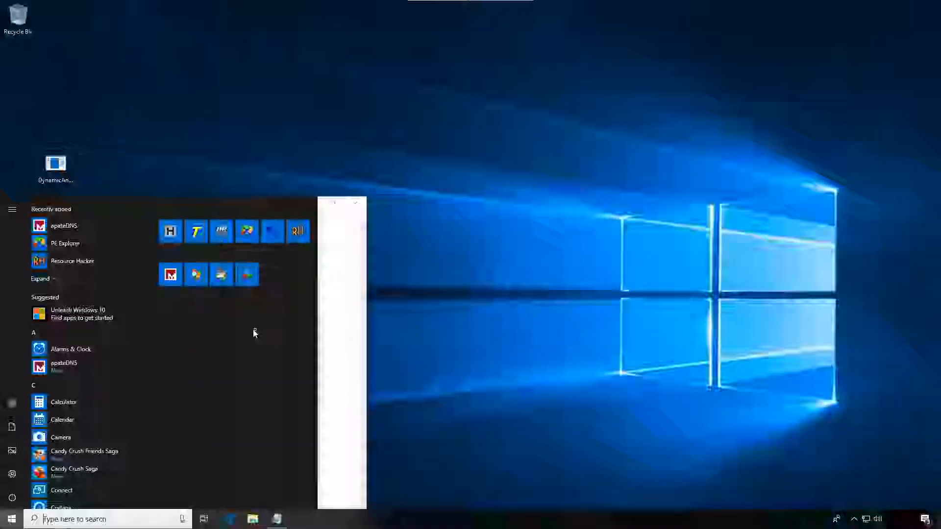
click(171, 233)
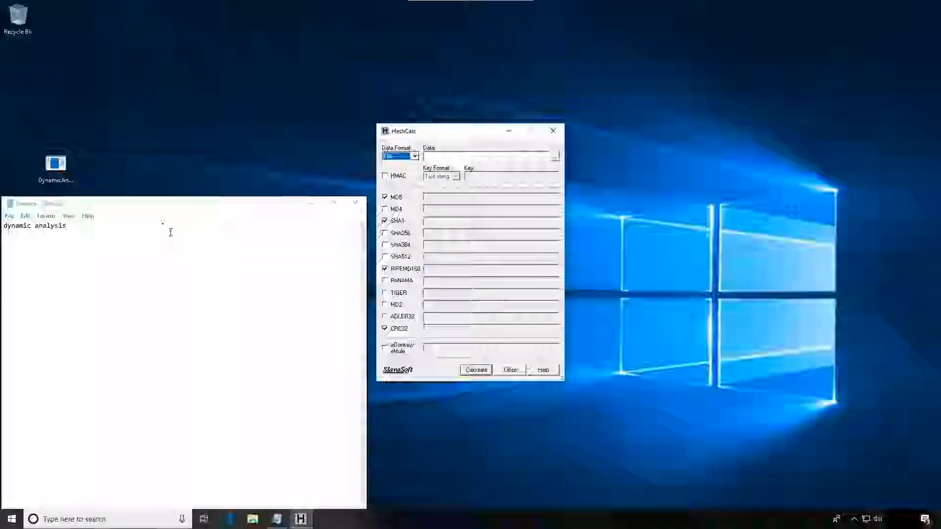
drag(56, 165, 493, 157)
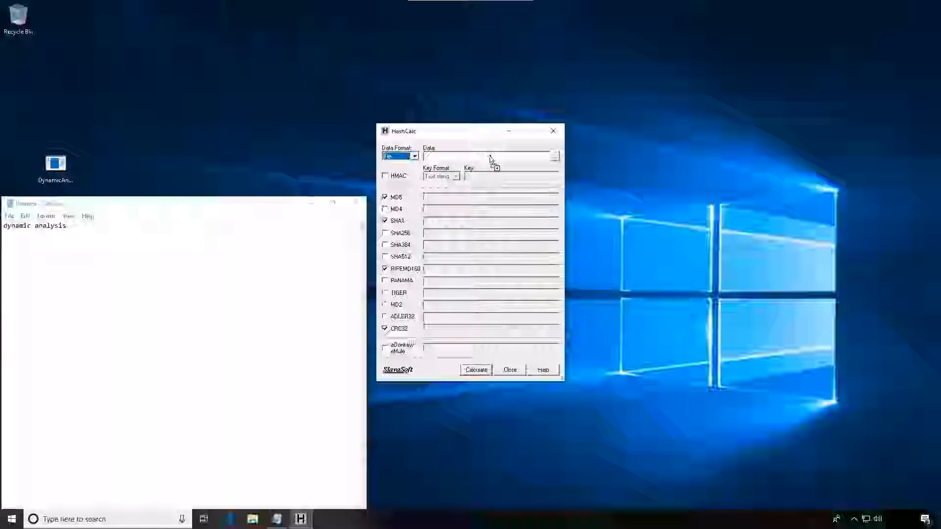
- Copy the MD5 hash from HashCalc into the Notepad note as an "md5 -" entry under a "hashes:" heading
drag(520, 196, 402, 198)
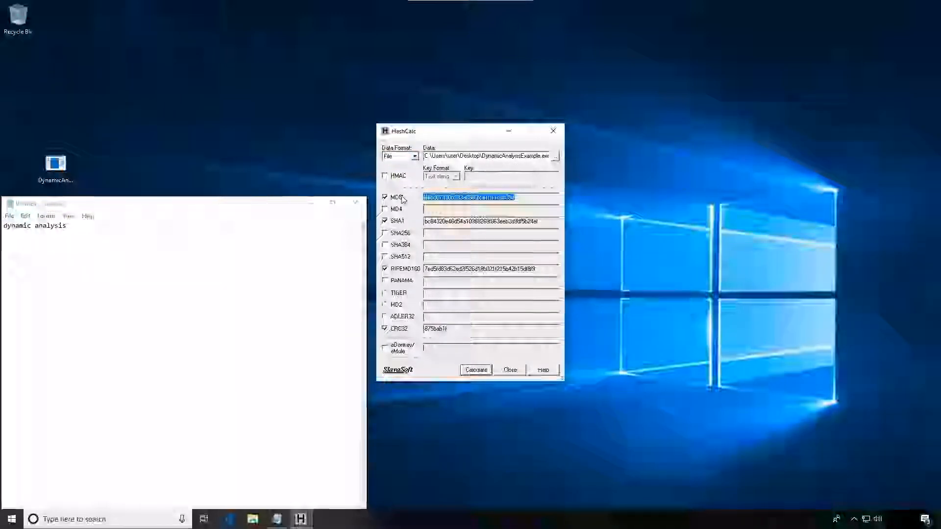
click(190, 323)
key(Return)
key(Return)
text(has)
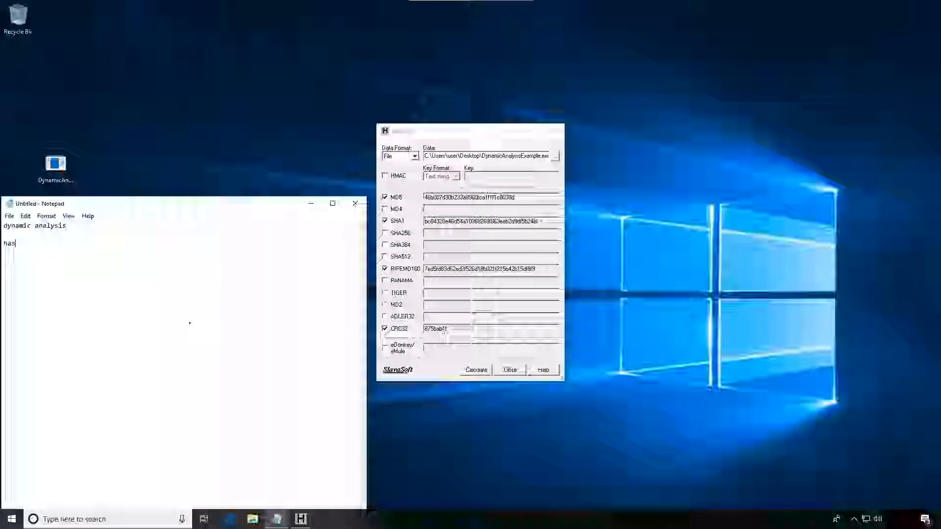
text(hes: md5 -)
text(46b007d30b233a8960fca1f1f1c8039d)
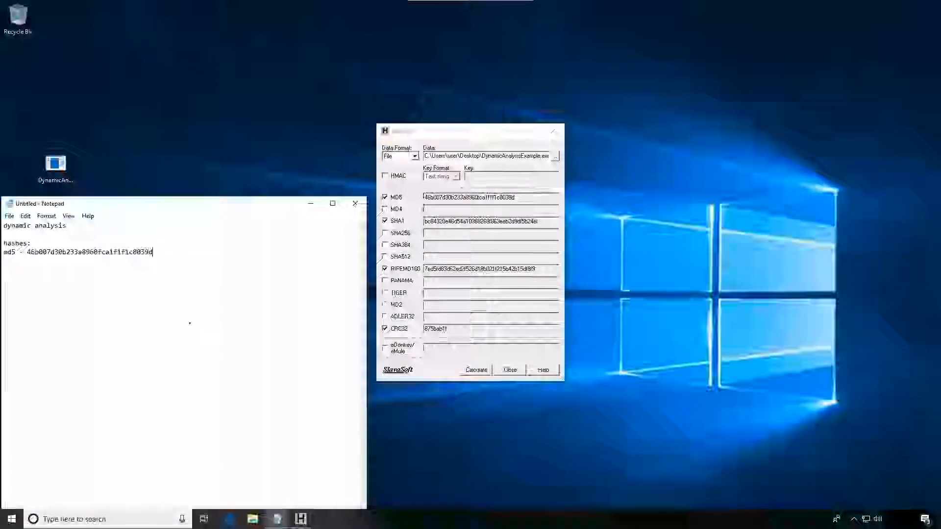
- Add a "sha1 -" line to the note with the SHA1 hash copied from HashCalc, and close HashCalc
key(Return)
text(sha1 -)
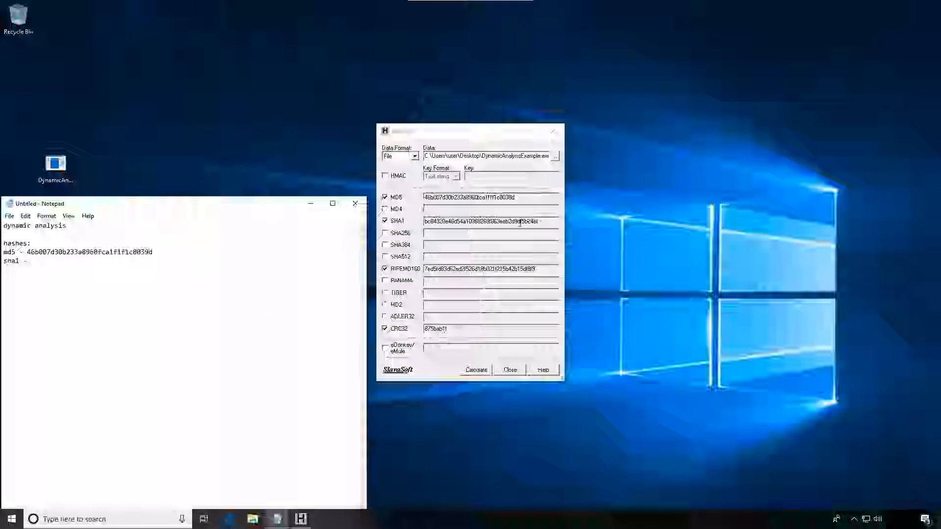
drag(543, 222, 423, 220)
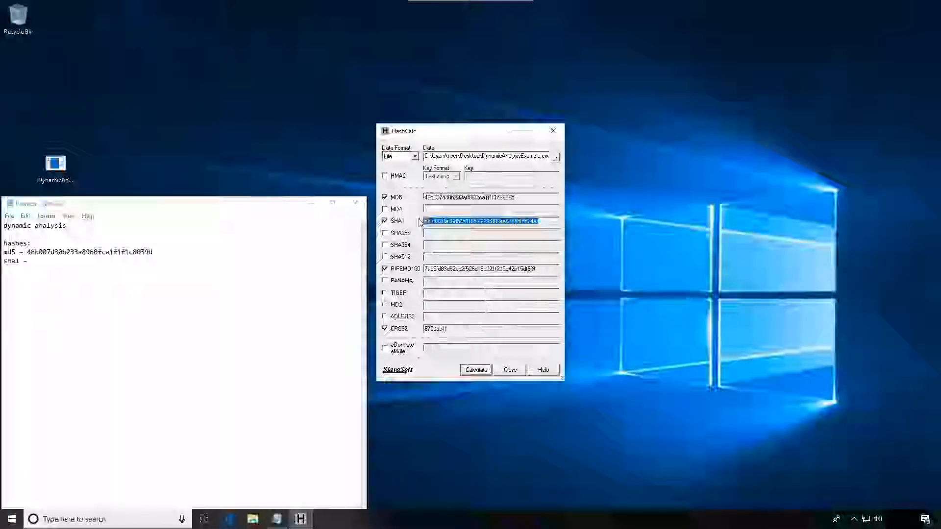
click(110, 268)
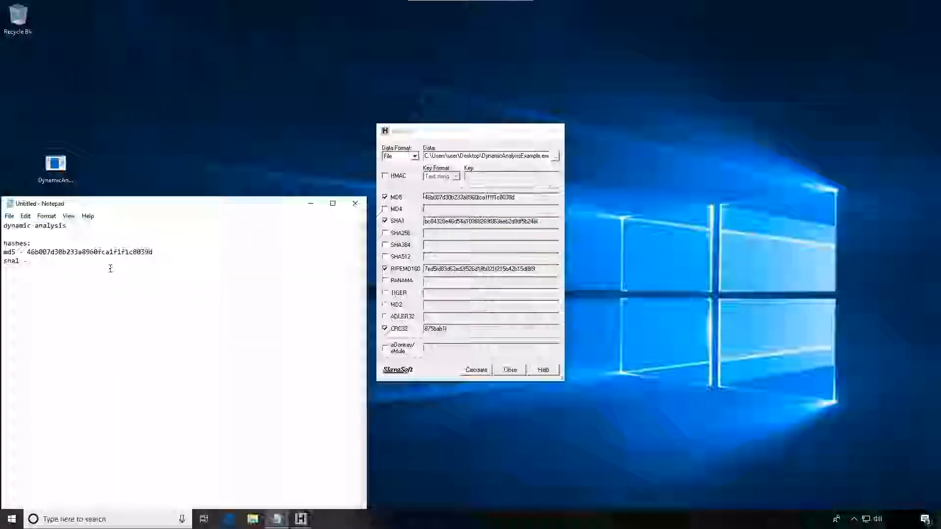
text(bc84320e46d54a10368269f863eeb2d9df5b24ef)
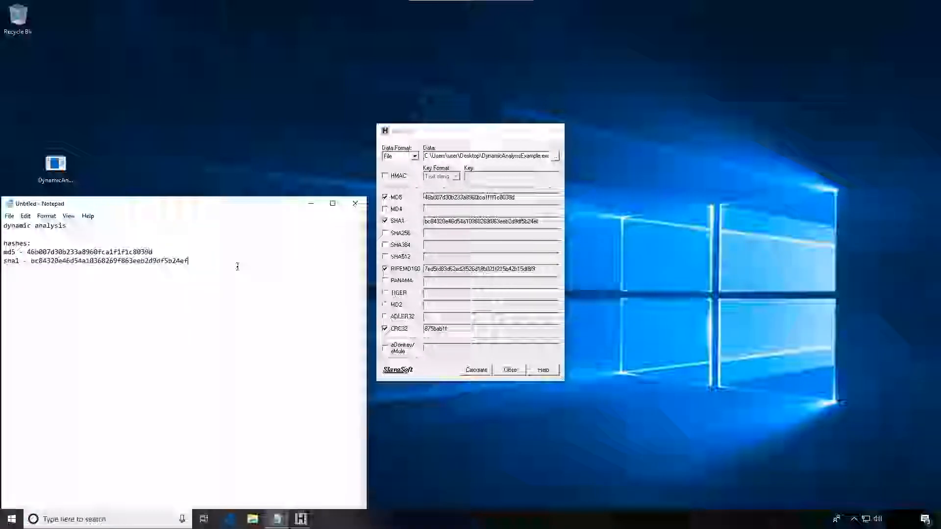
key(Return)
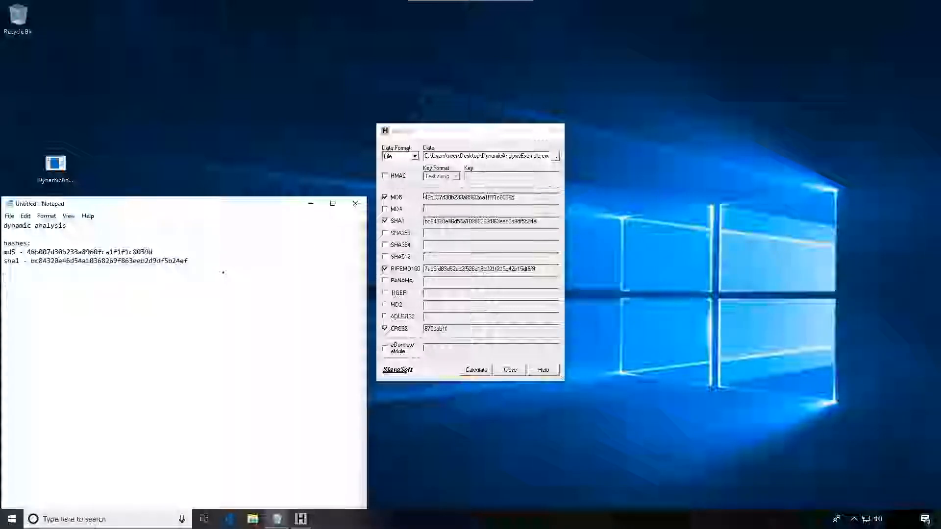
click(556, 131)
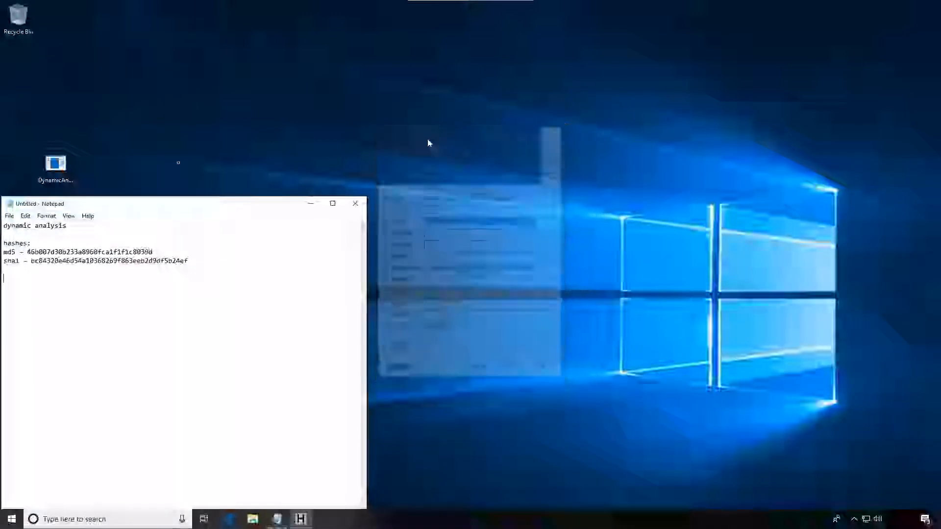
- Examine the DynamicAnalysisExample file's general, compatibility, security, details and previous-versions properties, and close the properties dialog
click(67, 171)
right_click(60, 170)
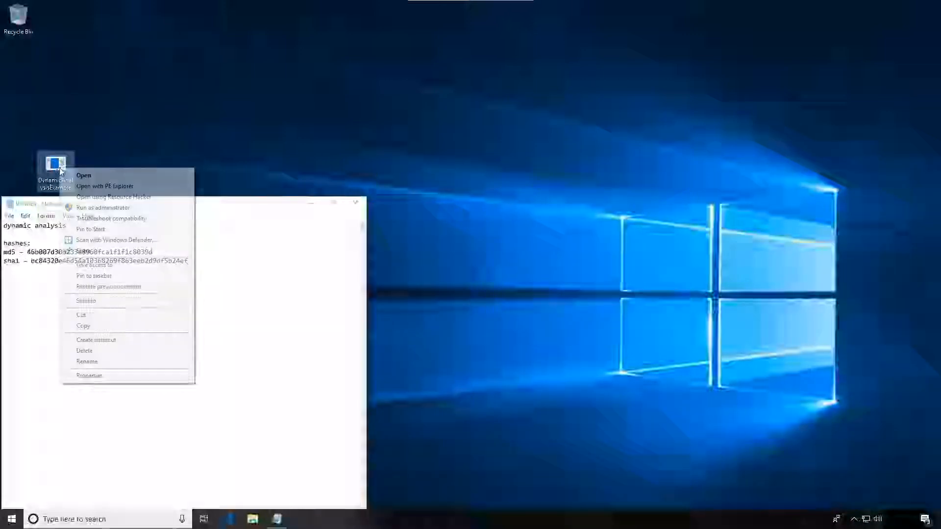
click(89, 376)
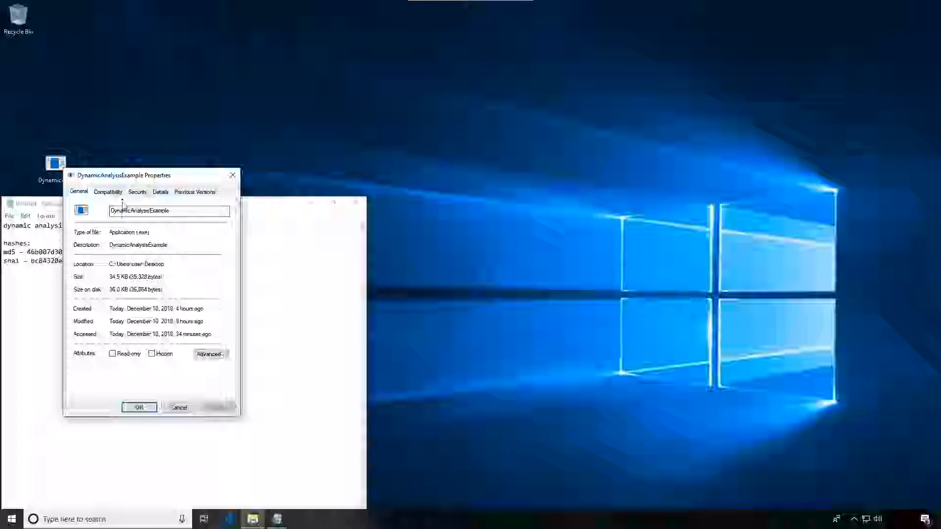
click(107, 194)
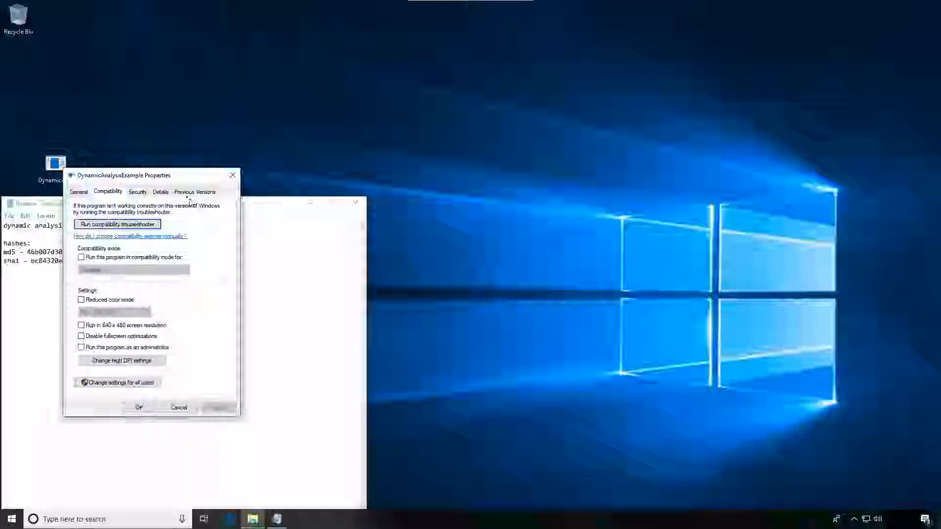
click(138, 193)
click(161, 193)
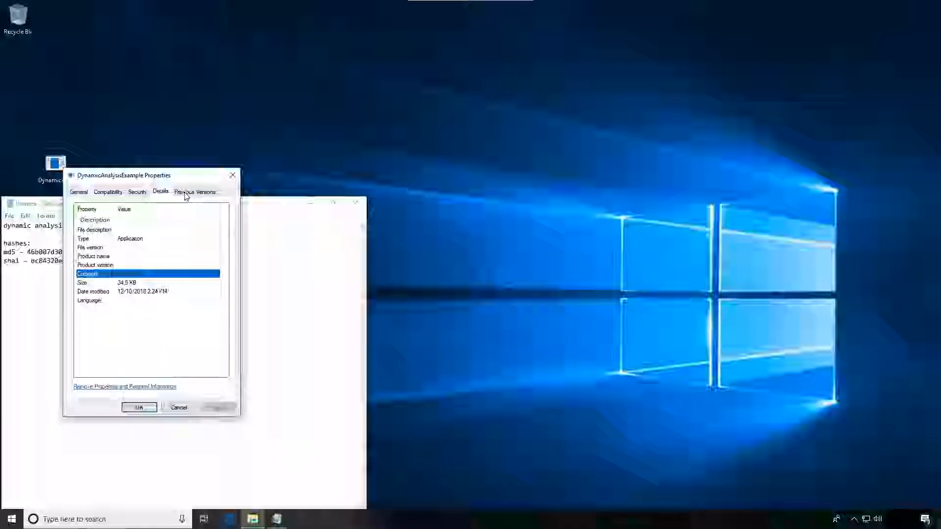
click(185, 194)
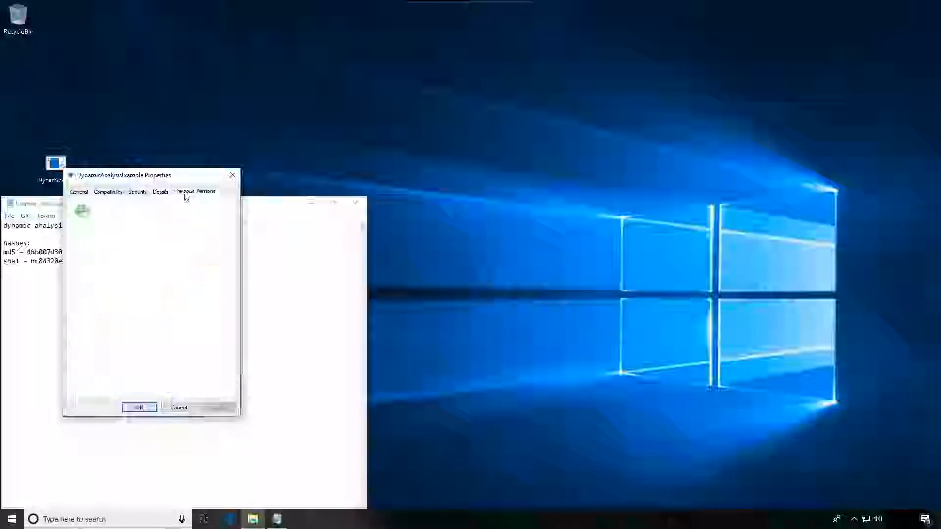
click(231, 180)
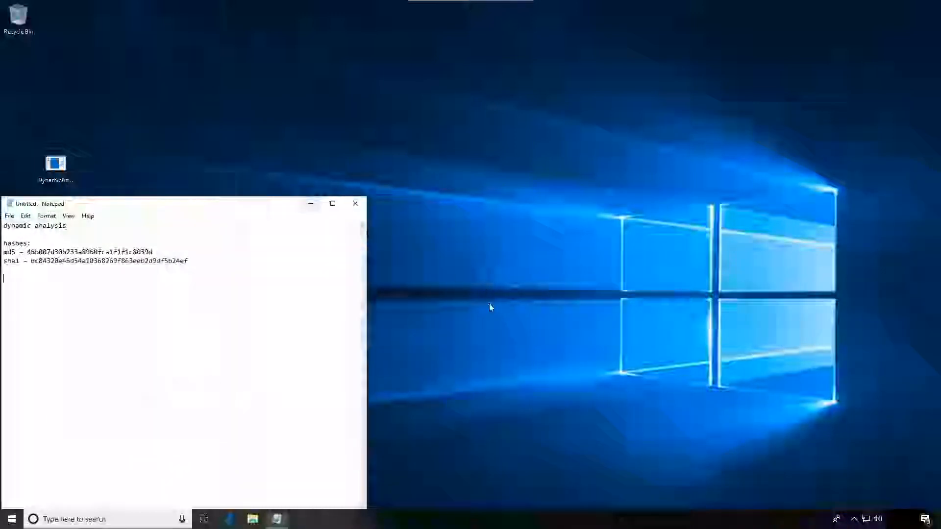
- Launch ApateDNS, allowing it to make changes to the device
click(11, 520)
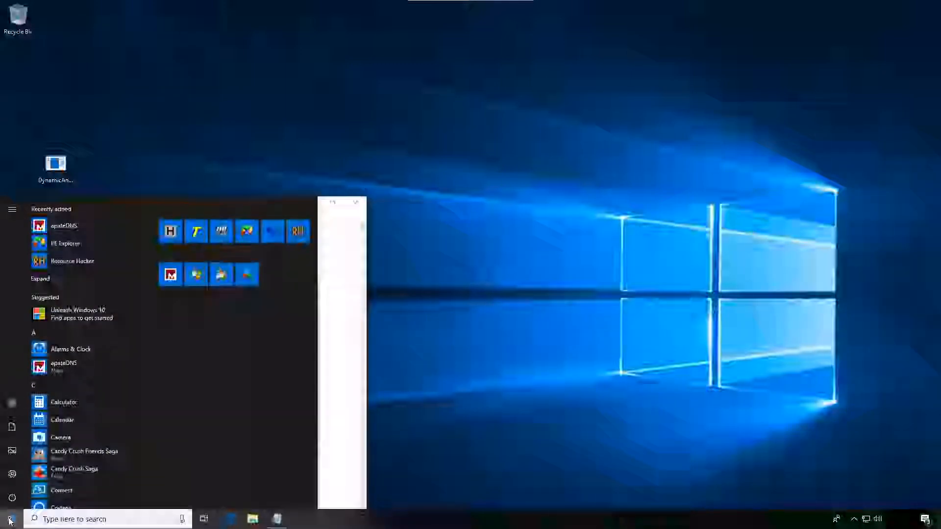
click(170, 274)
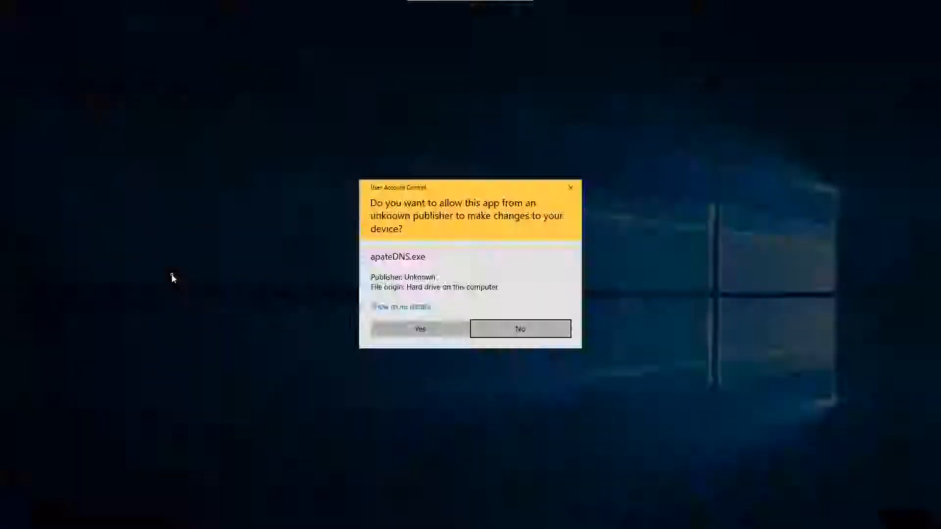
click(417, 334)
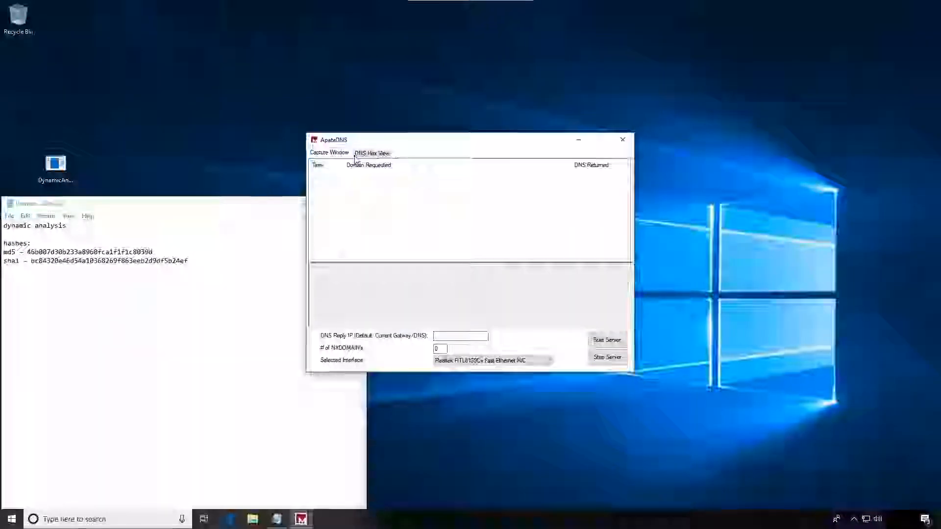
drag(436, 145, 422, 141)
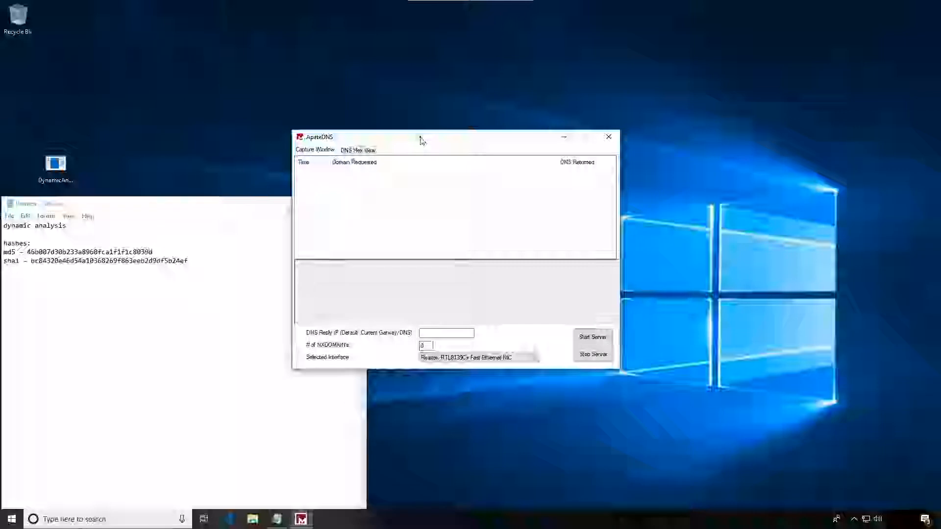
- Start the ApateDNS server with firewall access allowed on public networks, and move its window to the desktop's top edge above the notes
click(591, 338)
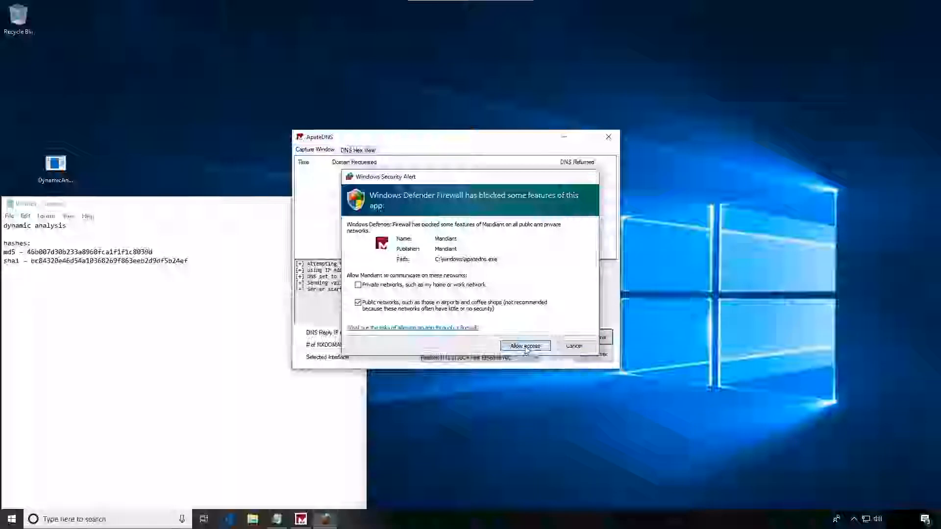
click(527, 347)
drag(416, 139, 206, 7)
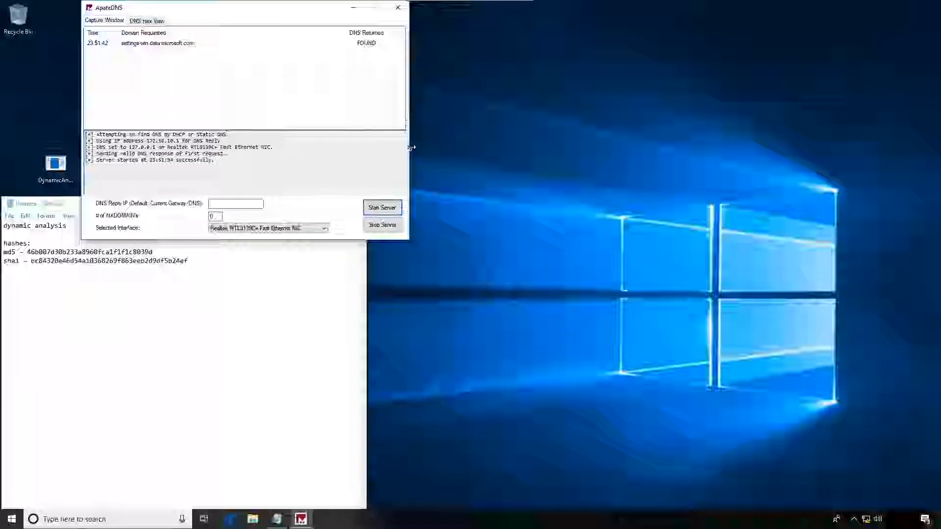
drag(409, 149, 336, 149)
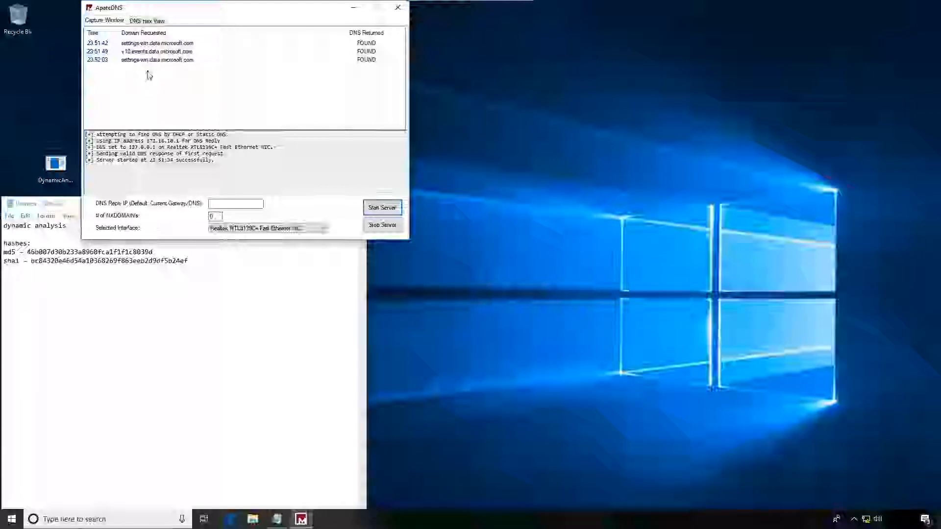
- Launch Regshot x64, let it run despite the SmartScreen prompt, and place its window over the notes below ApateDNS
click(12, 519)
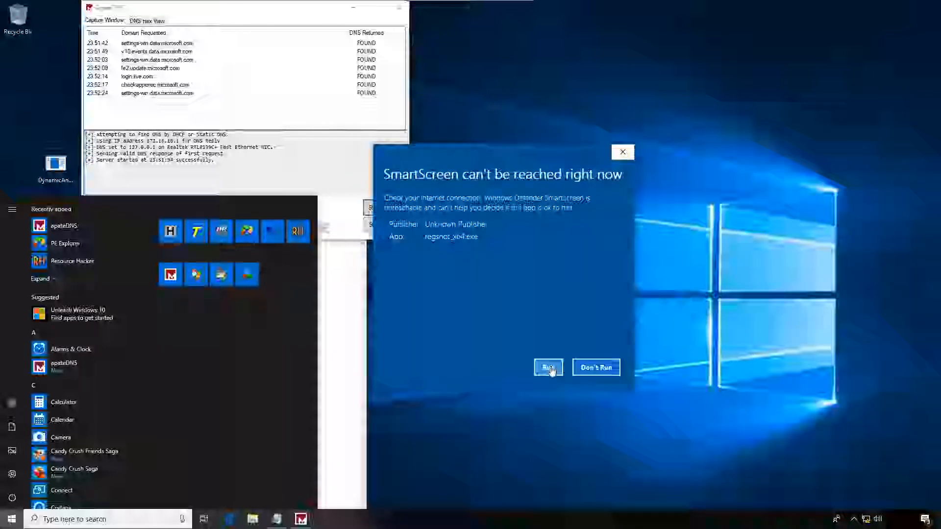
click(549, 369)
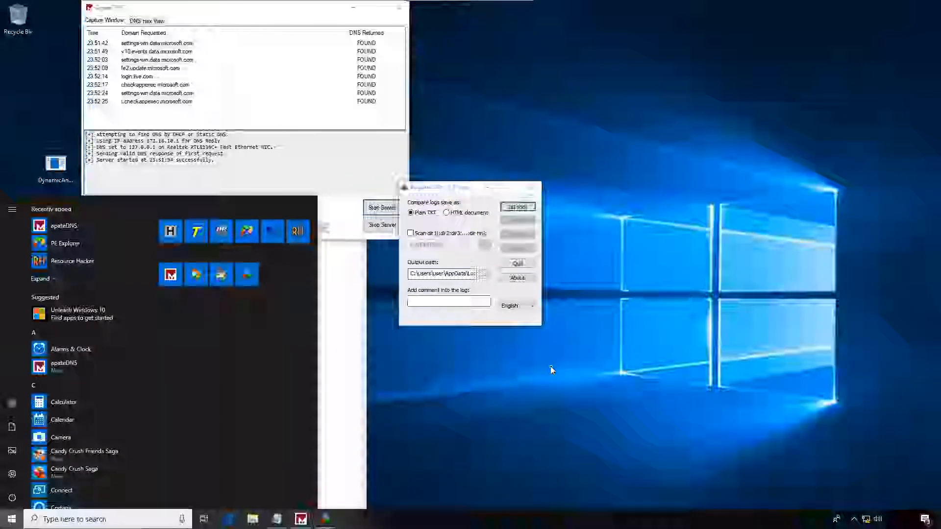
drag(462, 190, 303, 273)
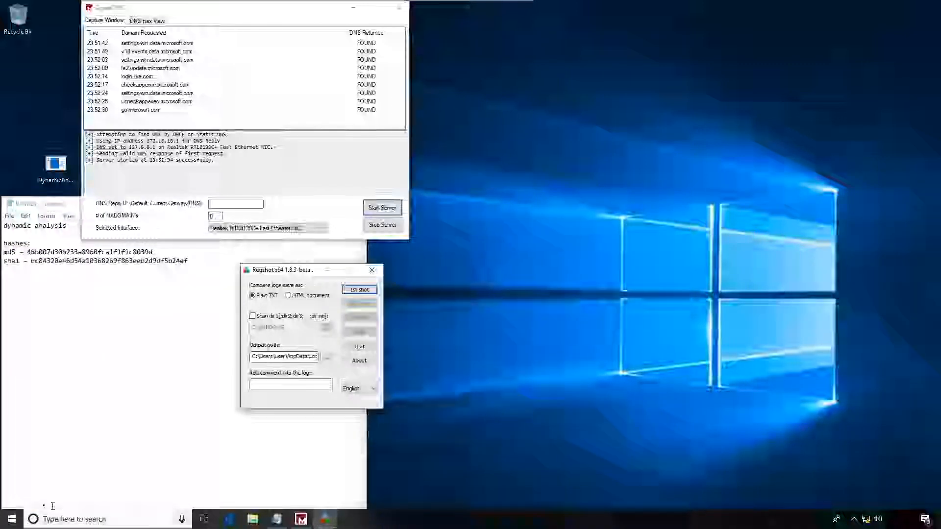
- Launch Process Monitor past the SmartScreen prompt, accept its license terms, allow device changes, and move its window to the desktop's top edge over ApateDNS
click(10, 518)
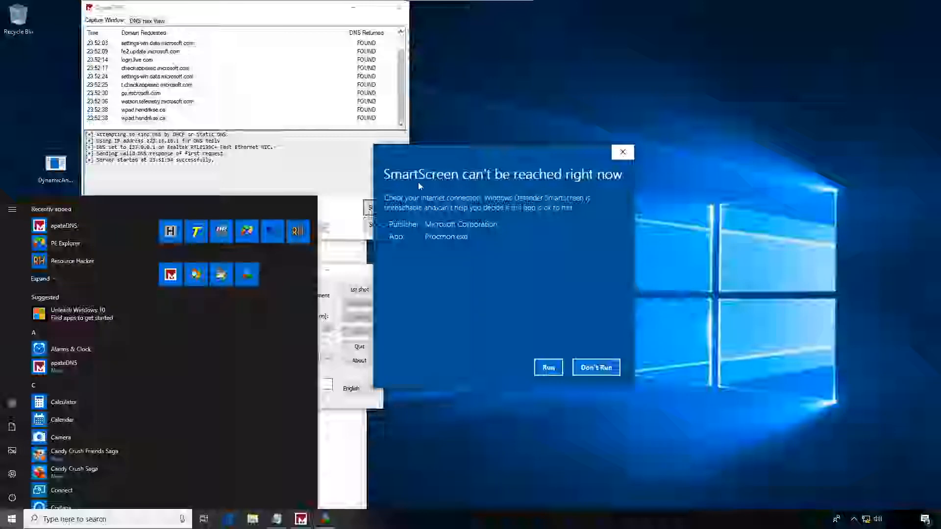
click(561, 370)
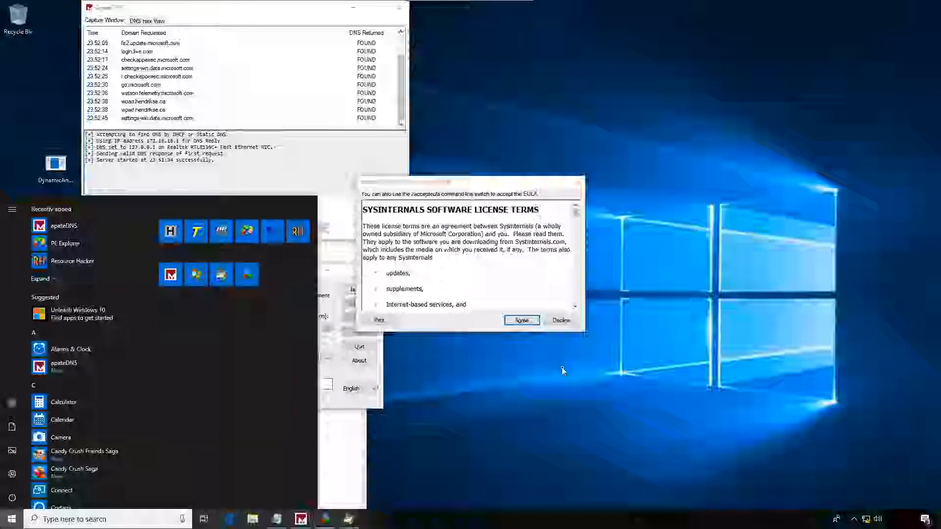
click(518, 320)
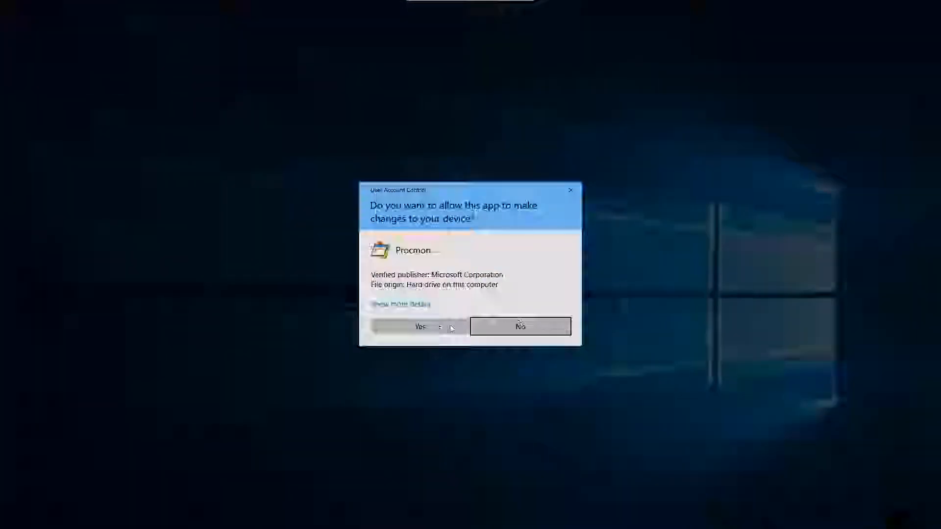
click(430, 332)
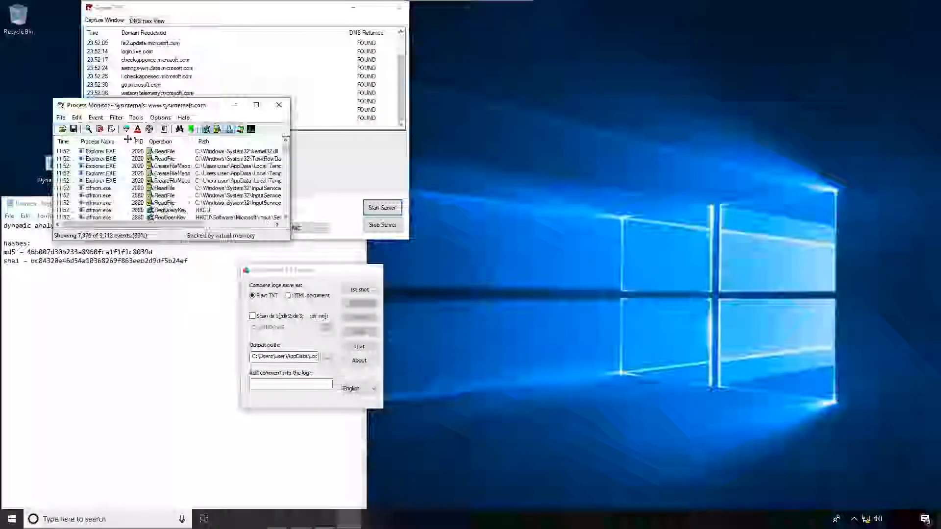
drag(204, 87, 322, 14)
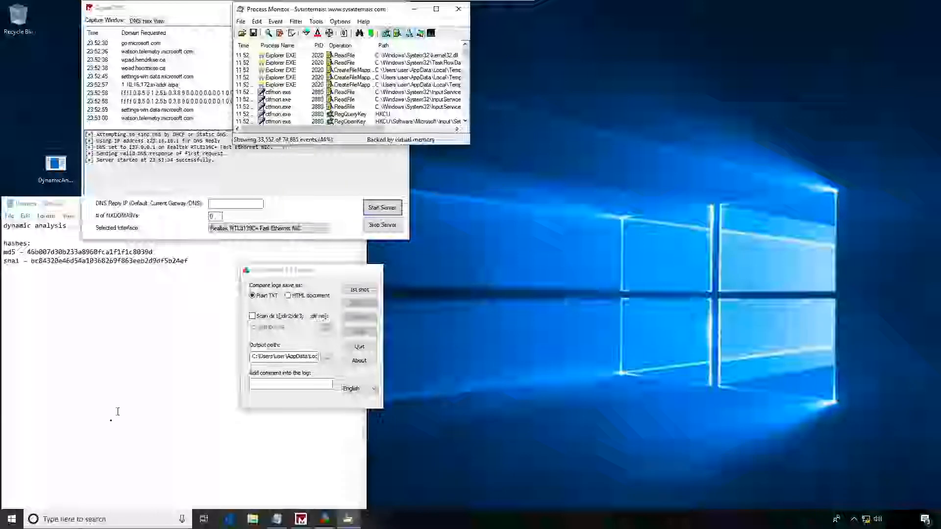
- Launch Process Explorer (procexp64.exe), let it run despite the SmartScreen prompt, and accept its license terms
click(14, 523)
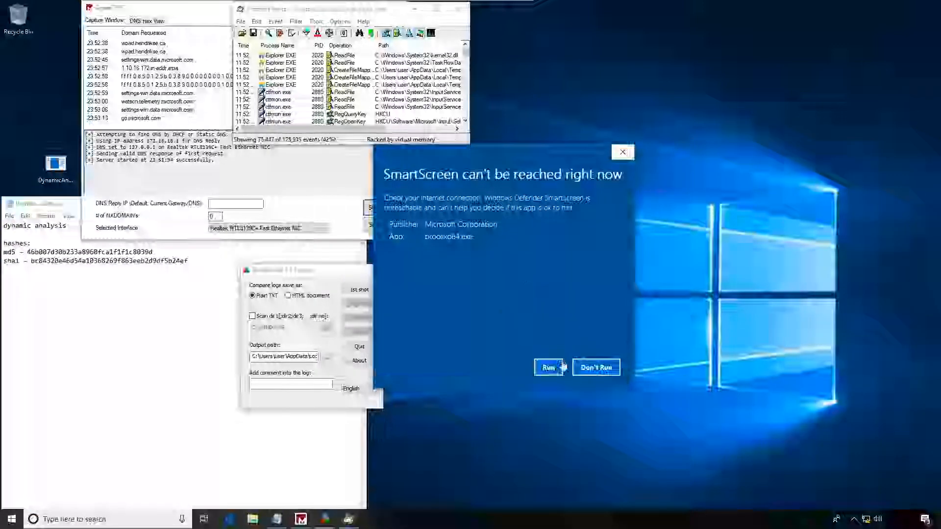
click(549, 368)
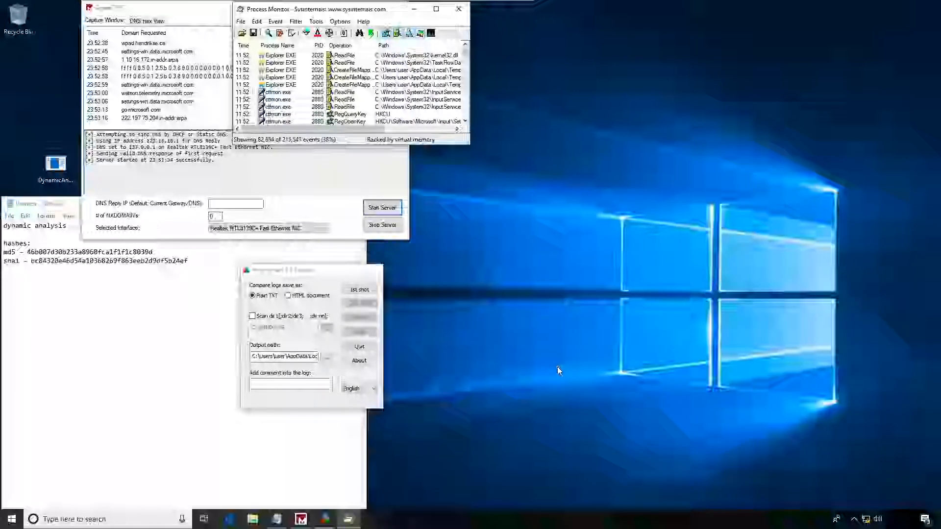
click(522, 321)
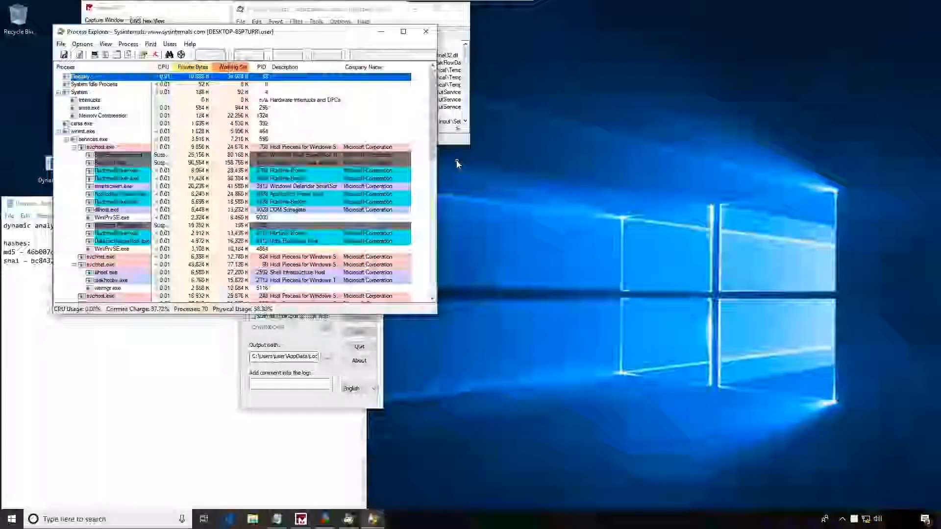
- Move Process Explorer to the free desktop area beside Process Monitor, stretch it down to the taskbar, and collapse the wininit.exe process tree
drag(190, 34, 656, 14)
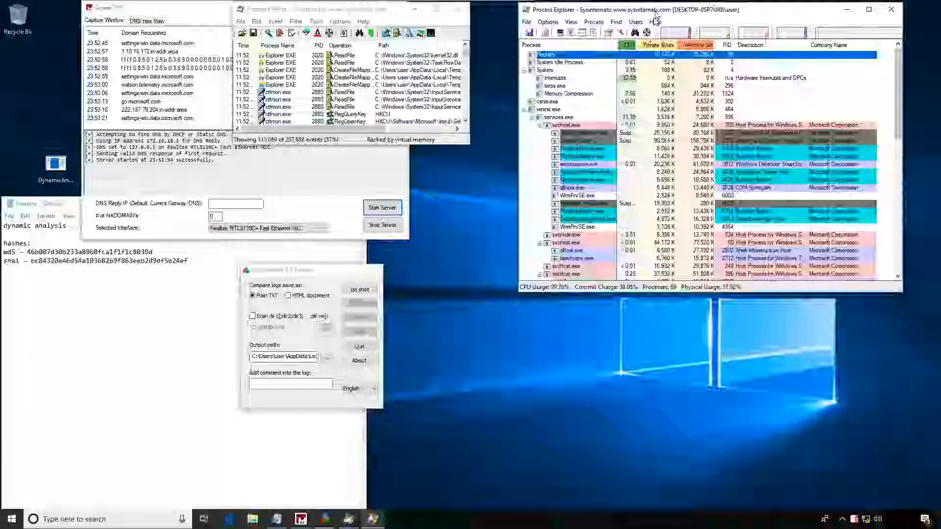
drag(731, 292, 730, 511)
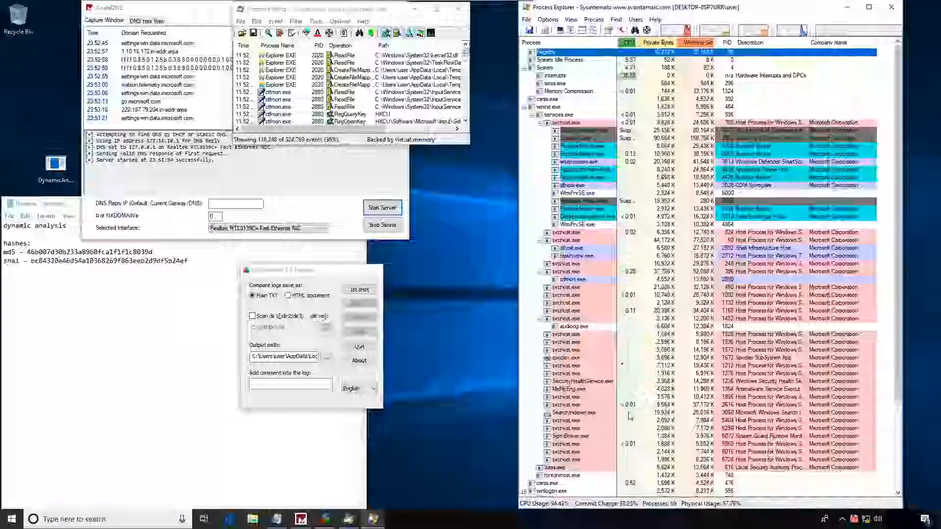
click(525, 108)
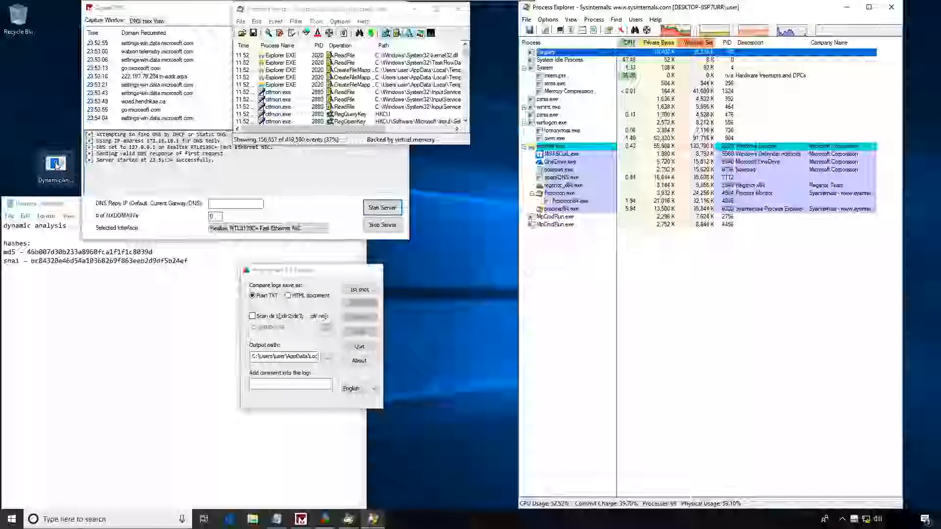
- Take the first registry shot in Regshot without saving it, and move the Regshot window down beside Process Explorer just above the taskbar
click(359, 291)
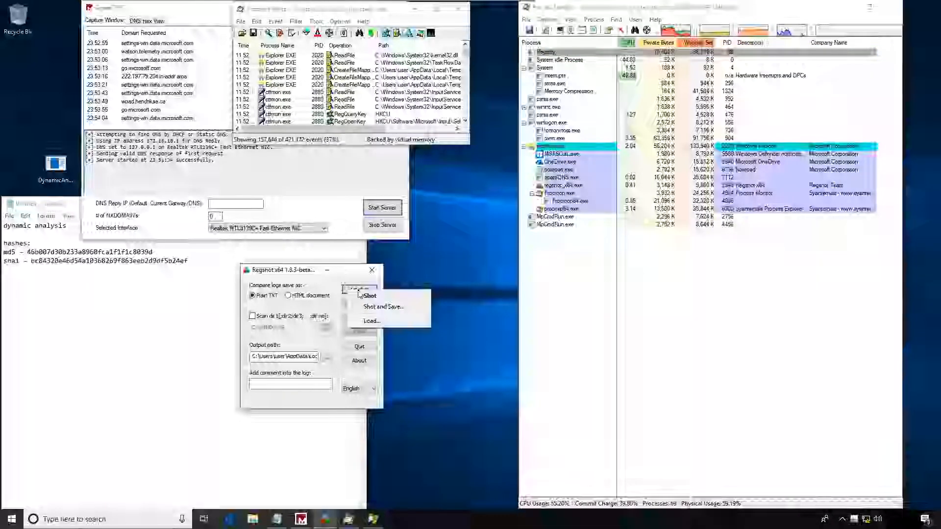
click(370, 296)
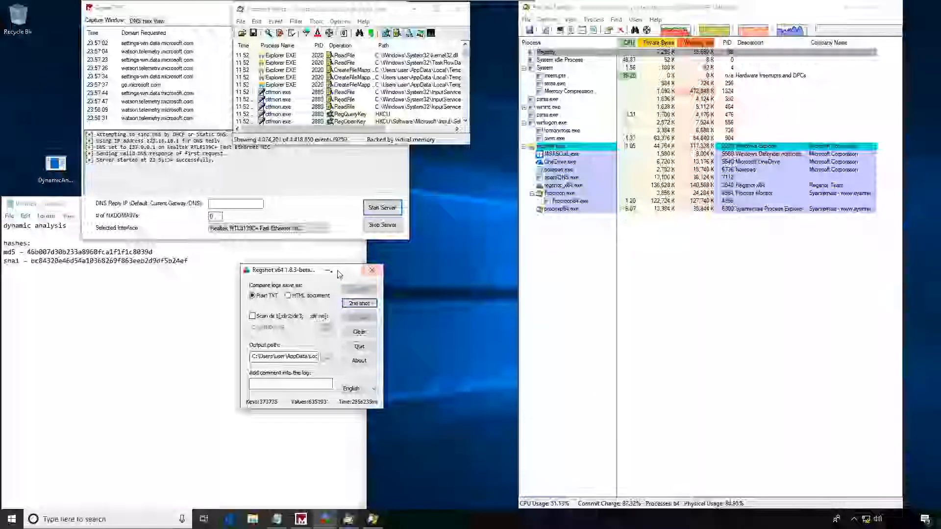
drag(307, 273, 427, 372)
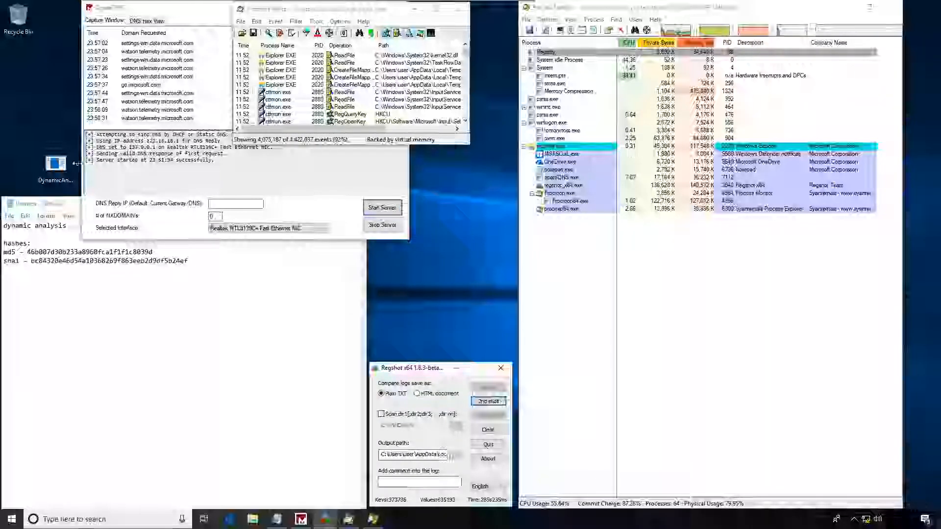
- Run DynamicAnalysisExample.exe from the desktop and move its console window clear of the Process Explorer list
click(55, 166)
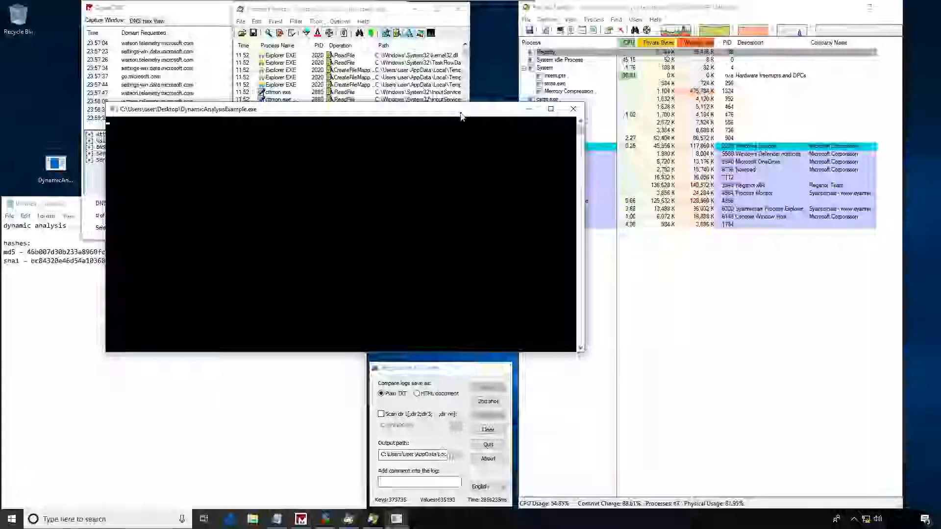
drag(438, 113, 363, 228)
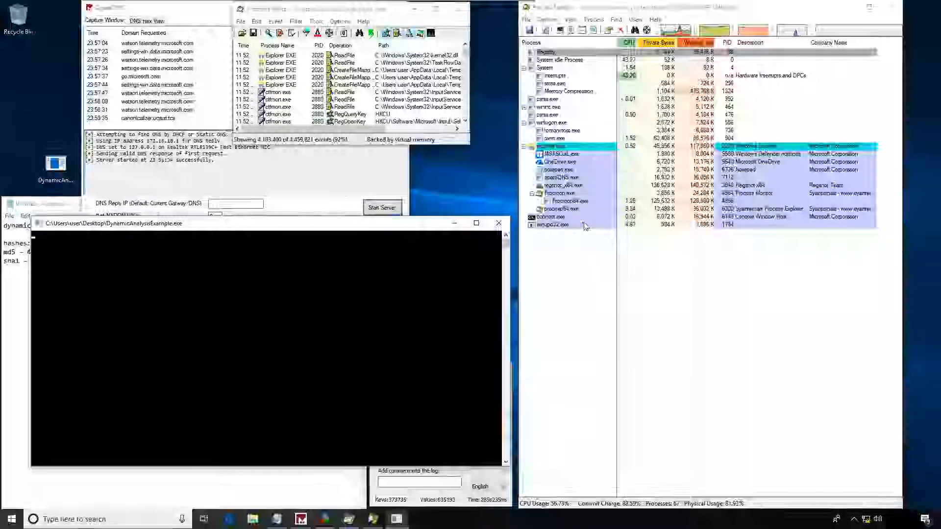
- Inspect the conhost.exe and winupd32.exe entries in Process Explorer, including the command line and path of winupd32.exe
click(552, 224)
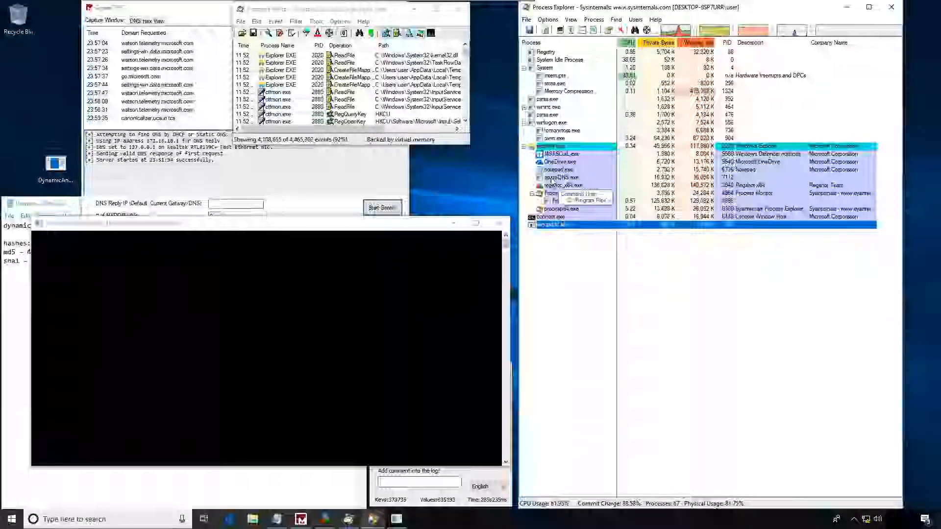
click(182, 239)
click(588, 218)
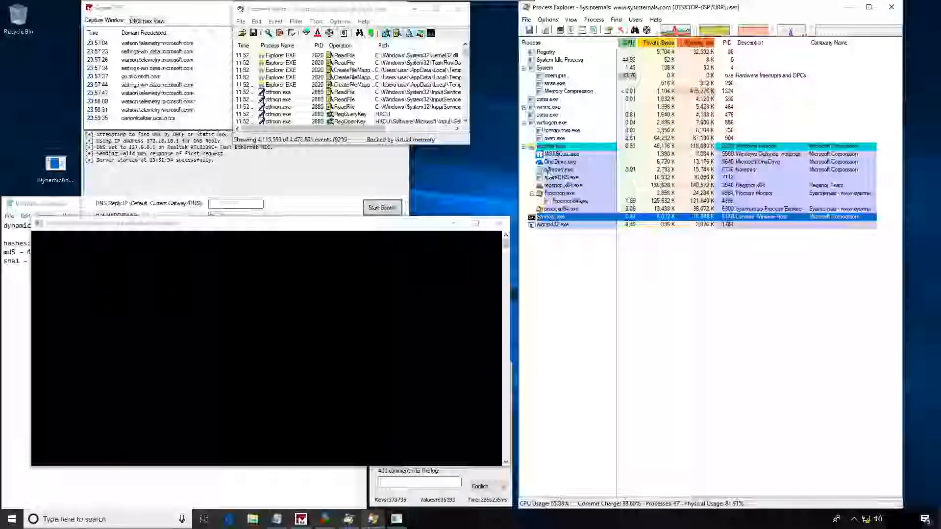
click(543, 224)
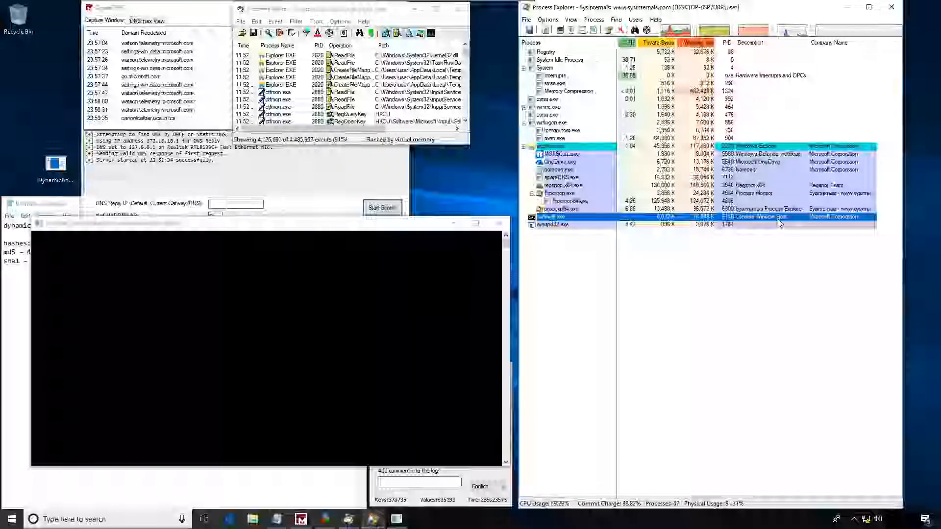
mouse_move(563, 228)
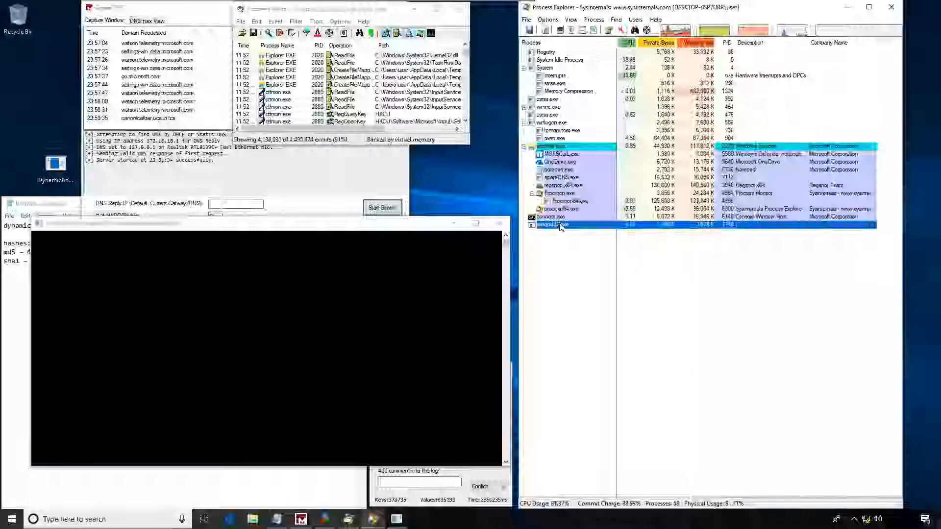
- Examine the image details and printable strings in the conhost.exe process properties, and close the properties dialog
right_click(550, 221)
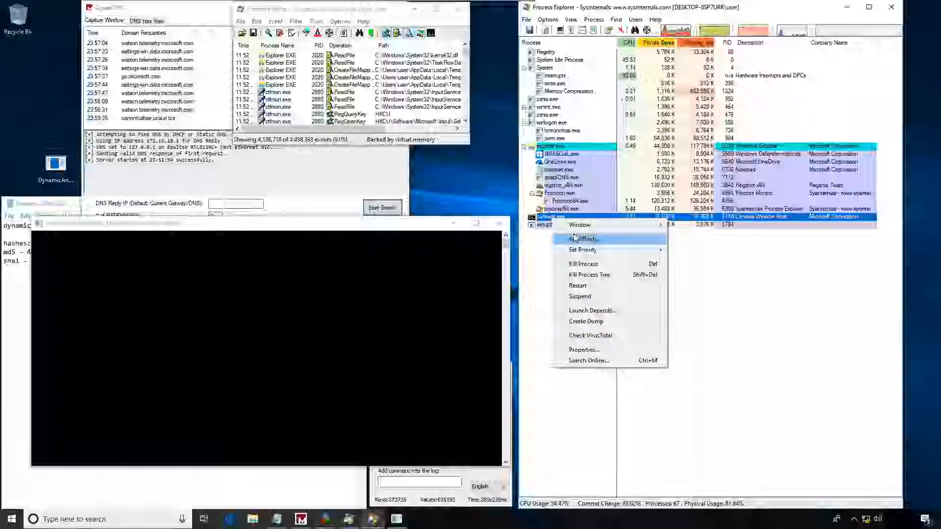
click(583, 349)
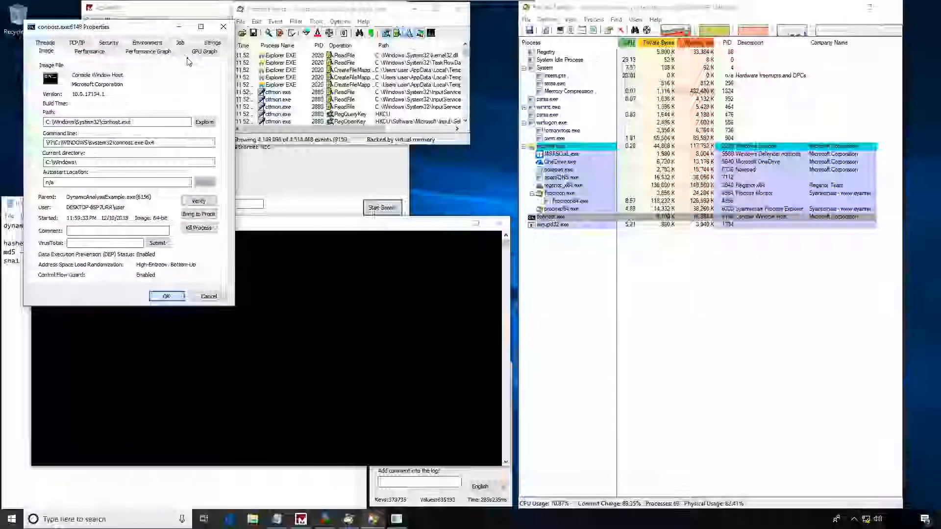
click(139, 51)
click(199, 52)
click(209, 43)
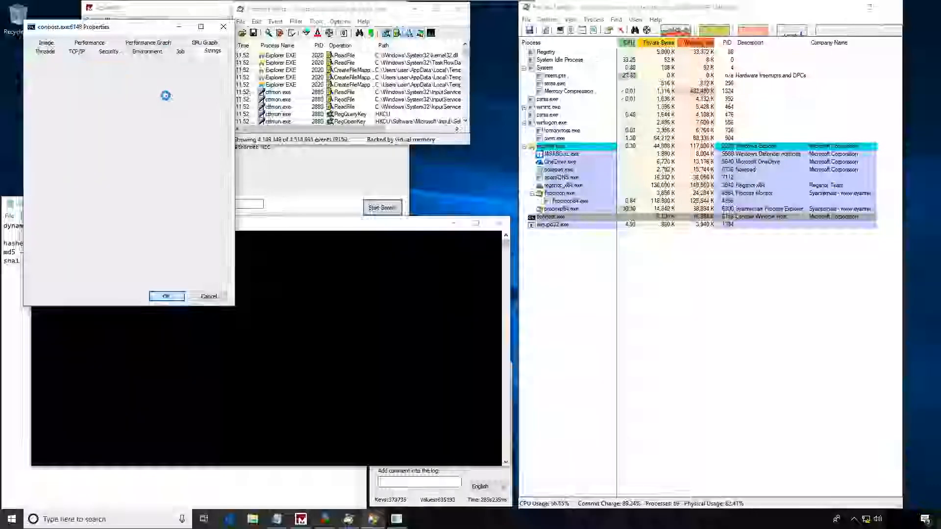
scroll(186, 113, down, 10)
drag(217, 89, 223, 249)
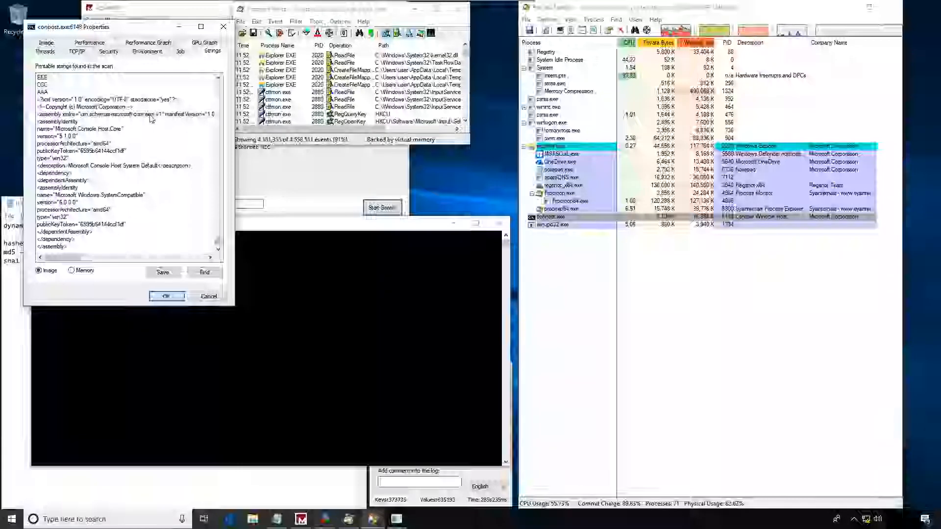
click(96, 113)
click(96, 167)
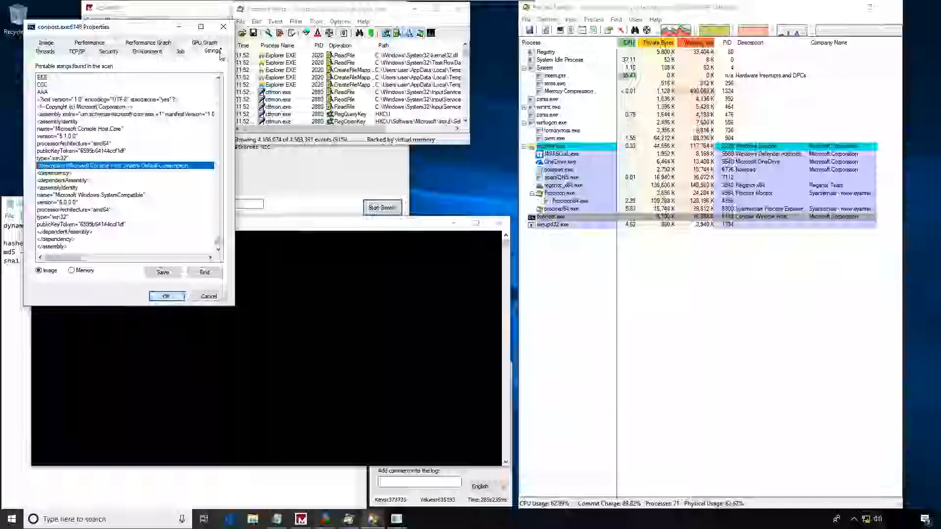
click(223, 27)
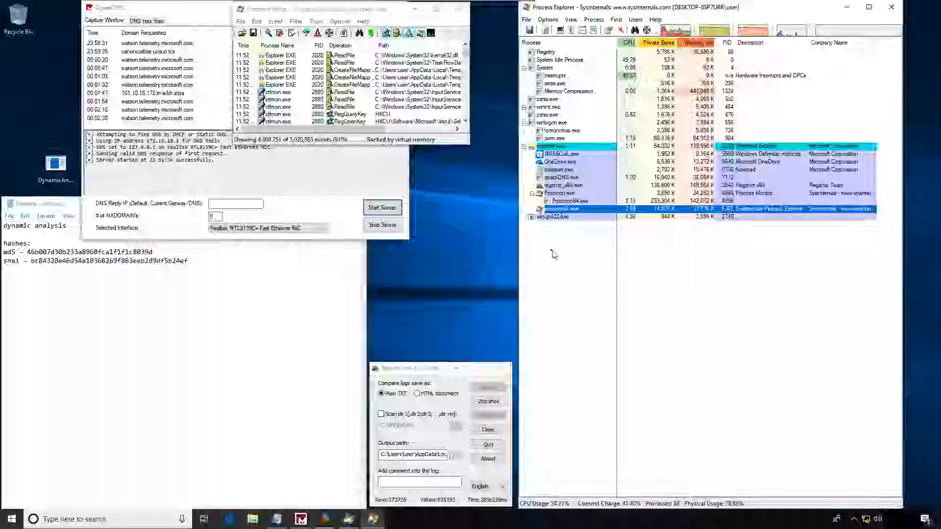
- Open the winupd32.exe process properties and examine the first printable strings of its image, including ALLUSERSPROFILE
click(549, 219)
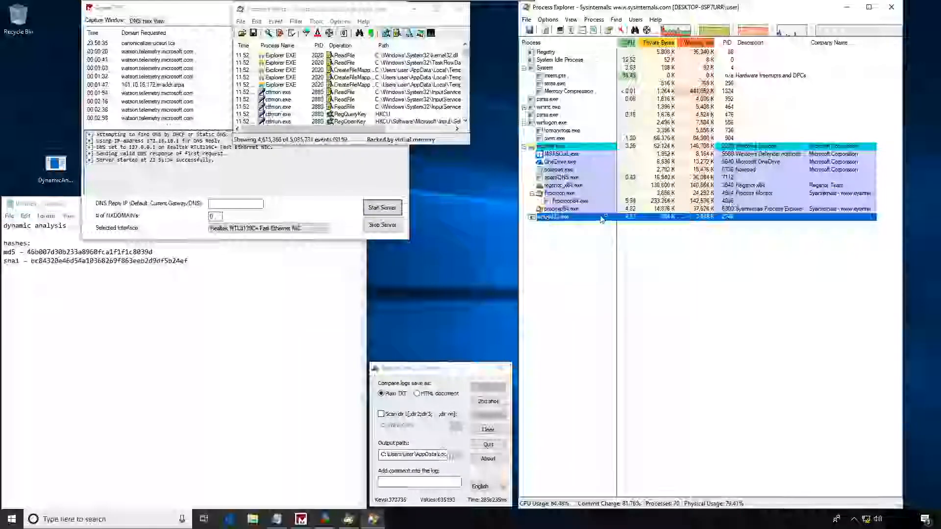
right_click(556, 218)
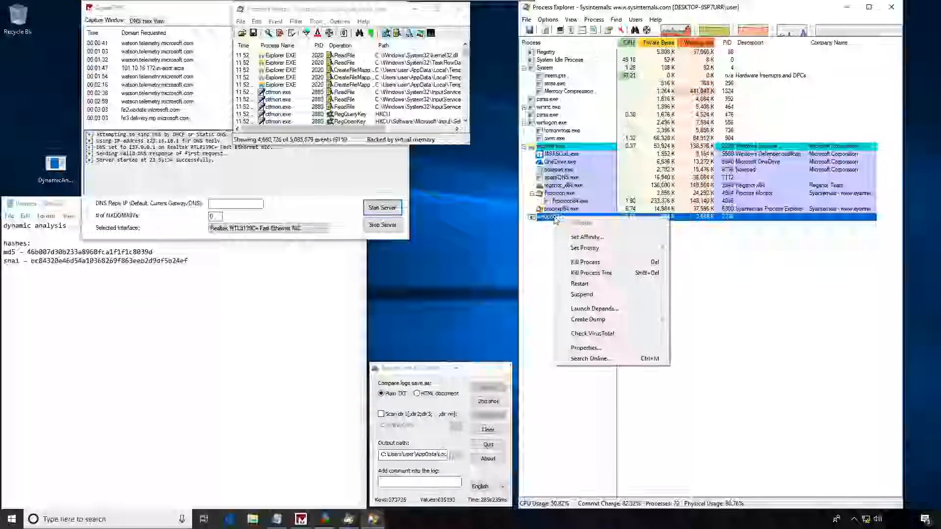
click(585, 348)
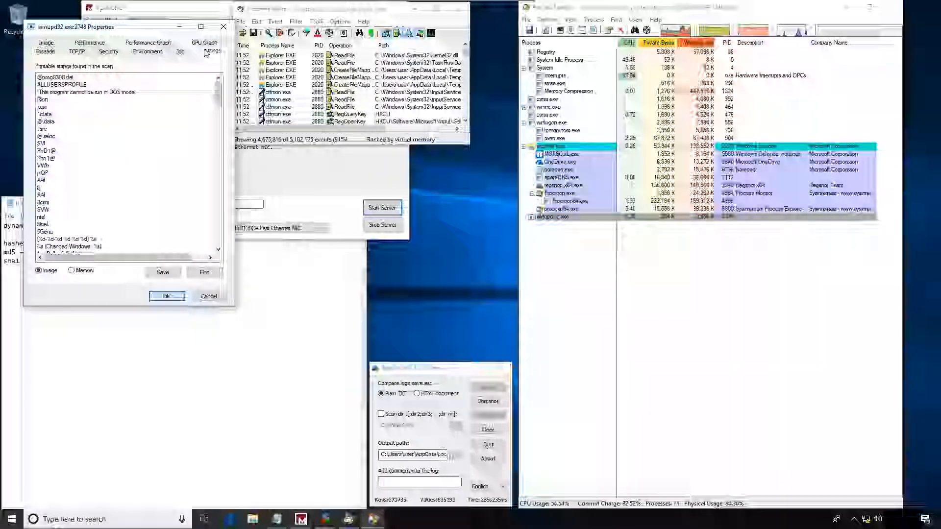
click(52, 80)
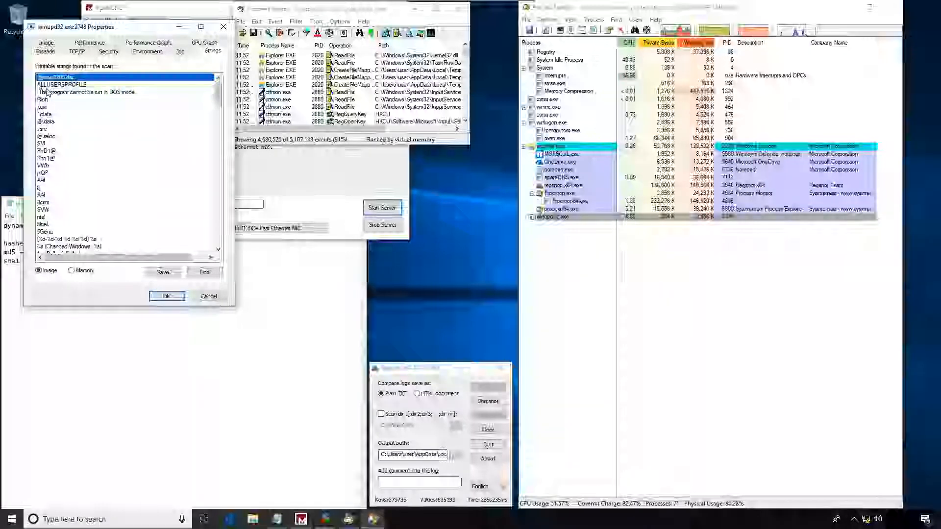
click(71, 86)
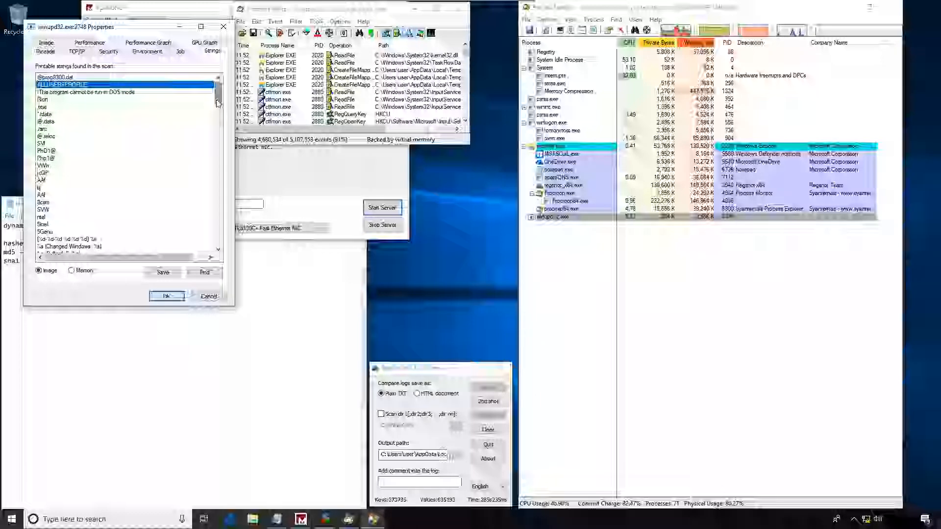
- Examine the window-change, buffer, return and KEYLOG strings of winupd32.exe, continuing down to the bracketed key names such as [ESC] and [TAB]
drag(216, 101, 216, 107)
click(88, 210)
click(85, 217)
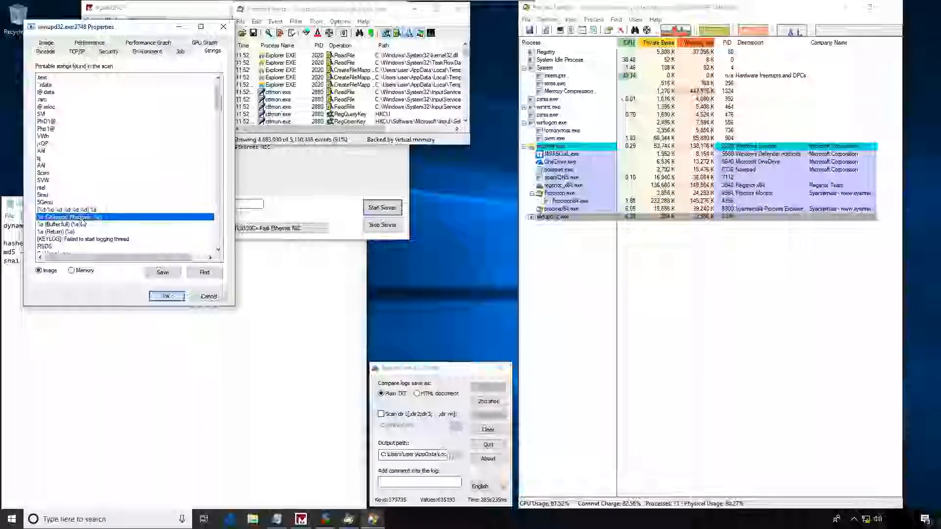
click(66, 225)
click(60, 235)
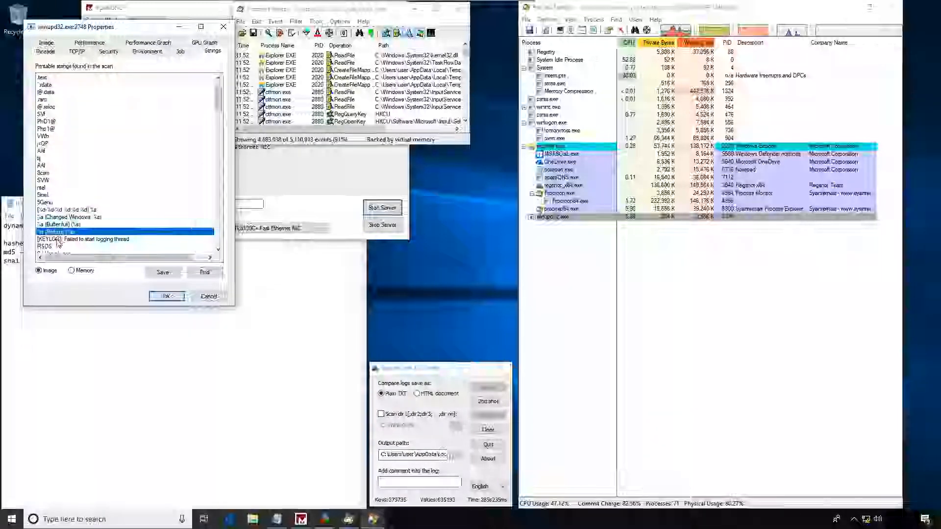
click(55, 240)
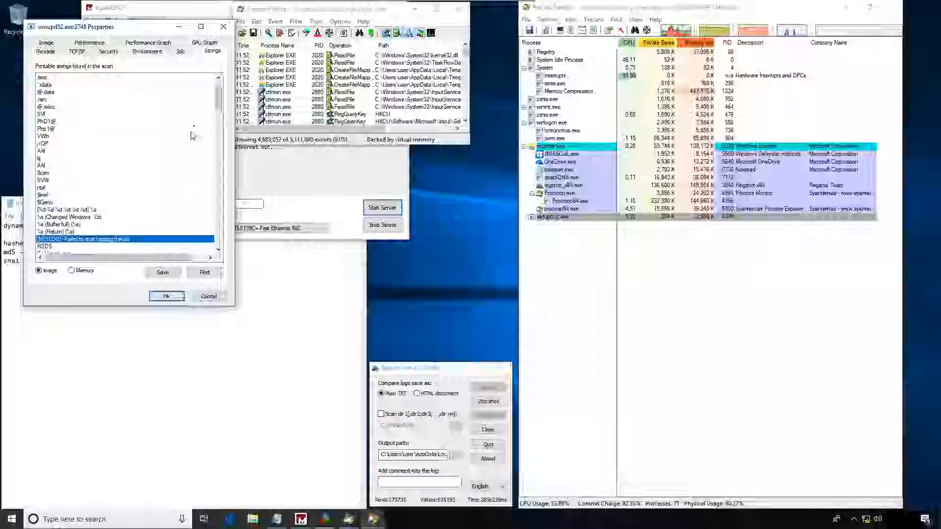
drag(219, 98, 219, 199)
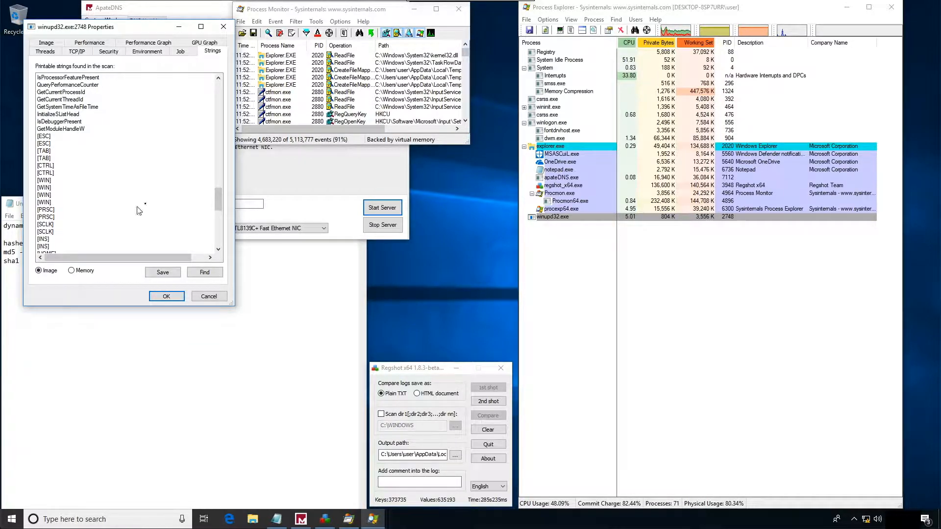
- Close the winupd32.exe properties and kill the winupd32.exe process together with its descendants
drag(219, 201, 225, 64)
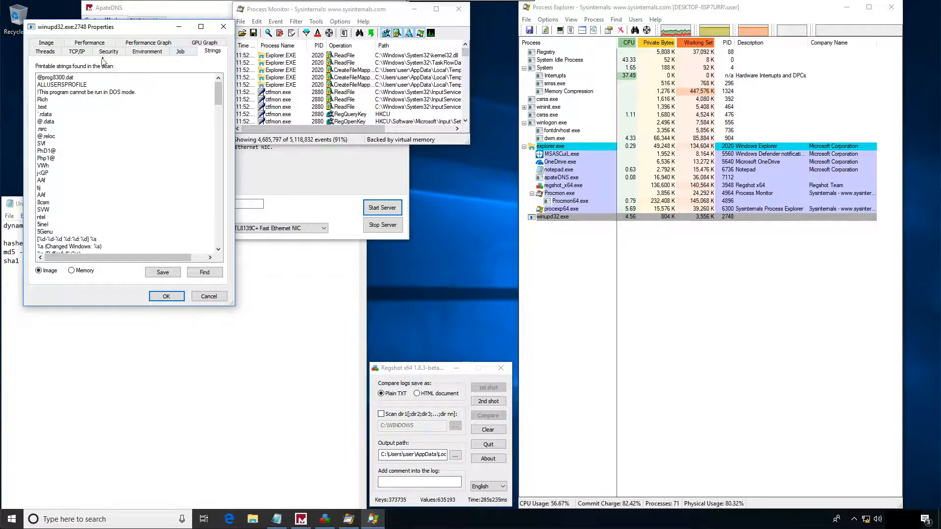
click(223, 27)
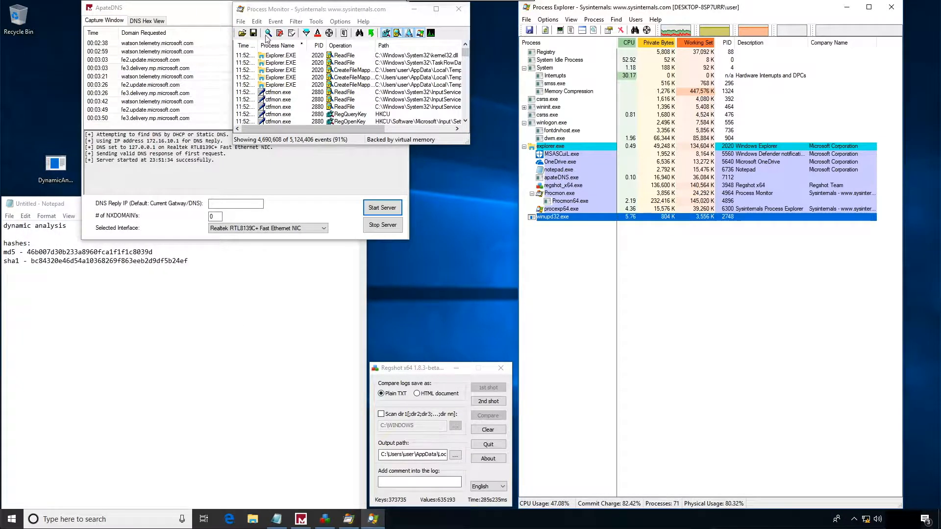
right_click(551, 217)
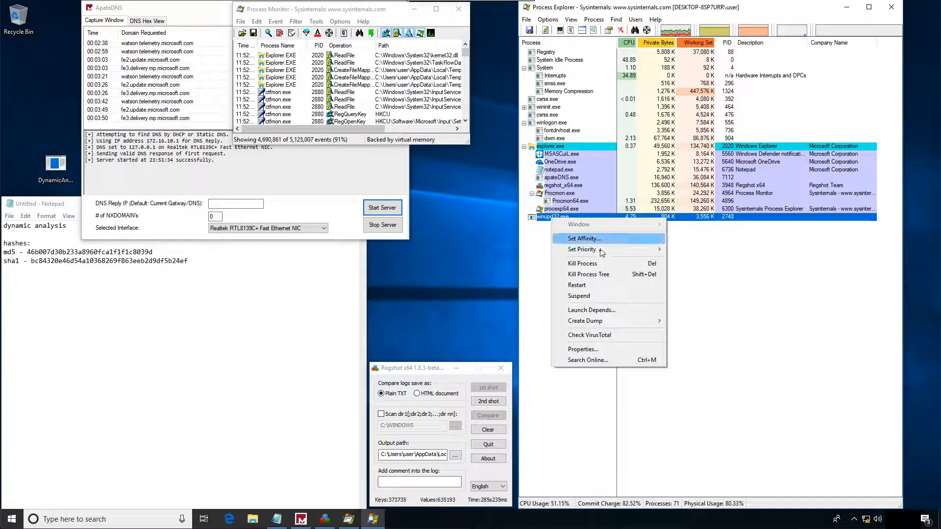
click(588, 274)
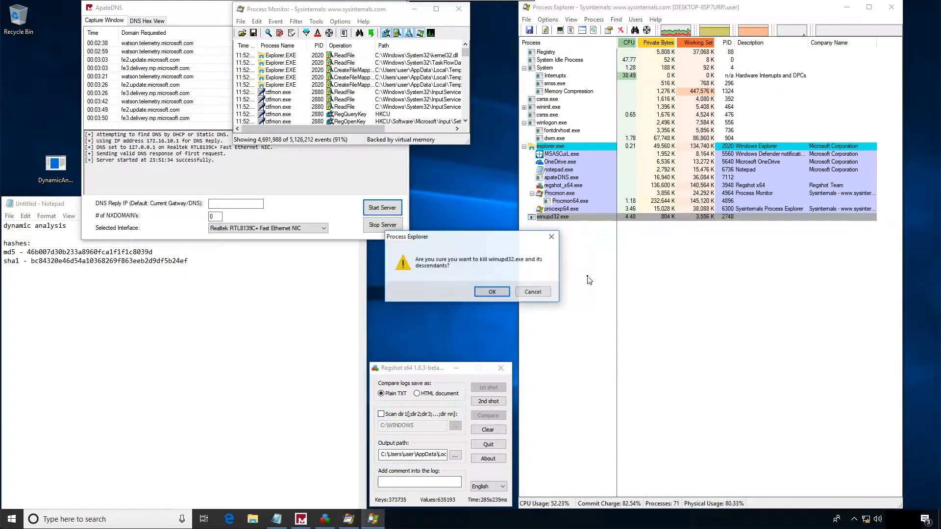
click(489, 292)
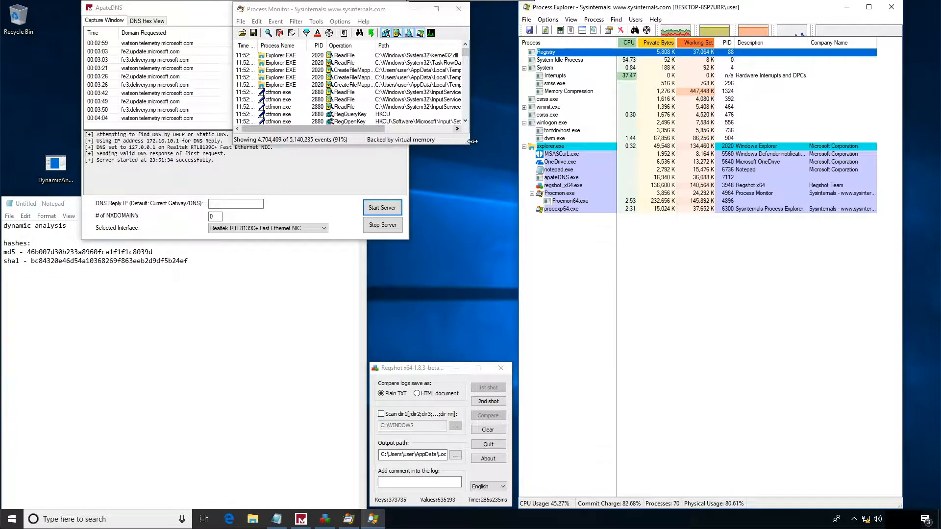
- Enlarge the Process Monitor window slightly and take the second registry shot in Regshot without saving it
drag(467, 144, 471, 174)
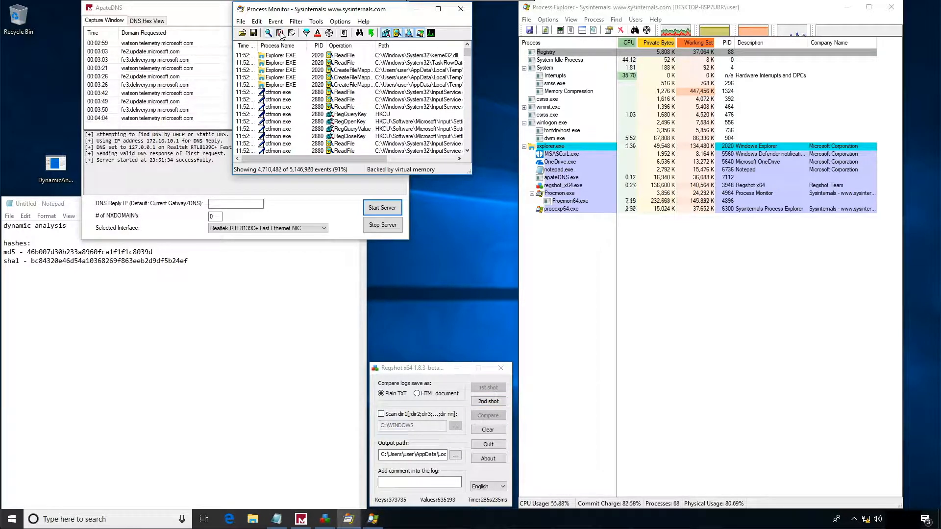
click(491, 403)
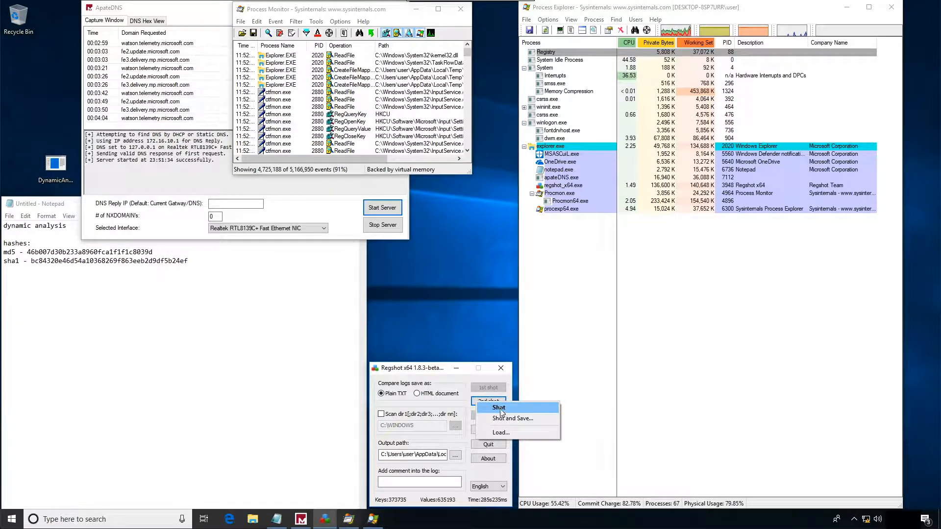
click(495, 408)
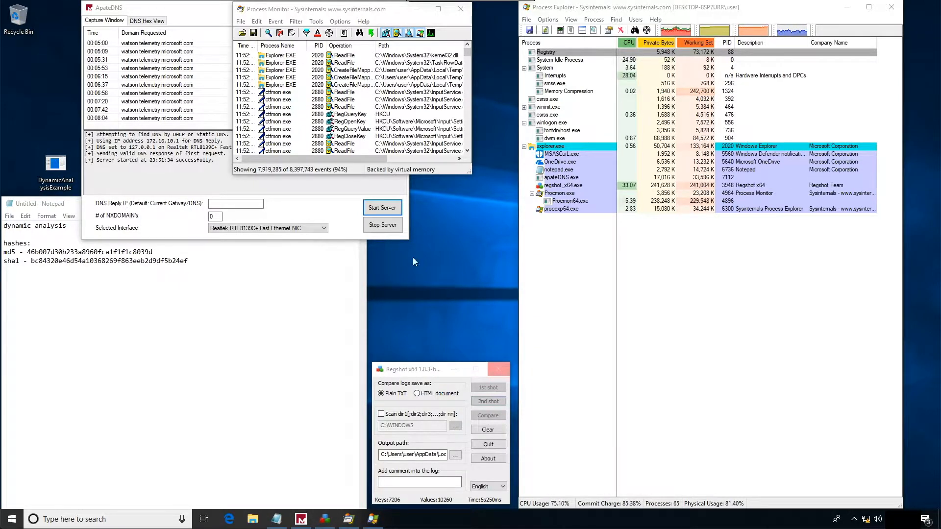
- Stop capturing events in Process Monitor and check that the Capture Events option is off
click(275, 22)
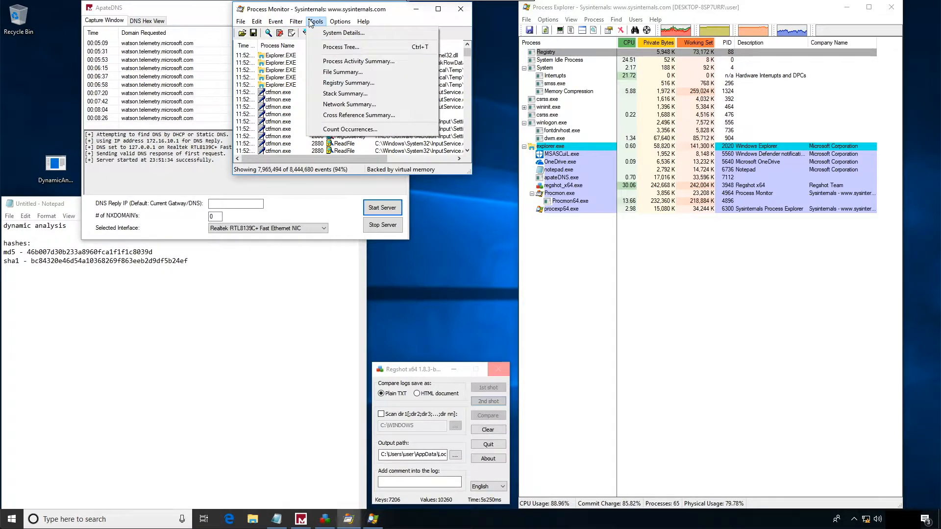
mouse_move(241, 25)
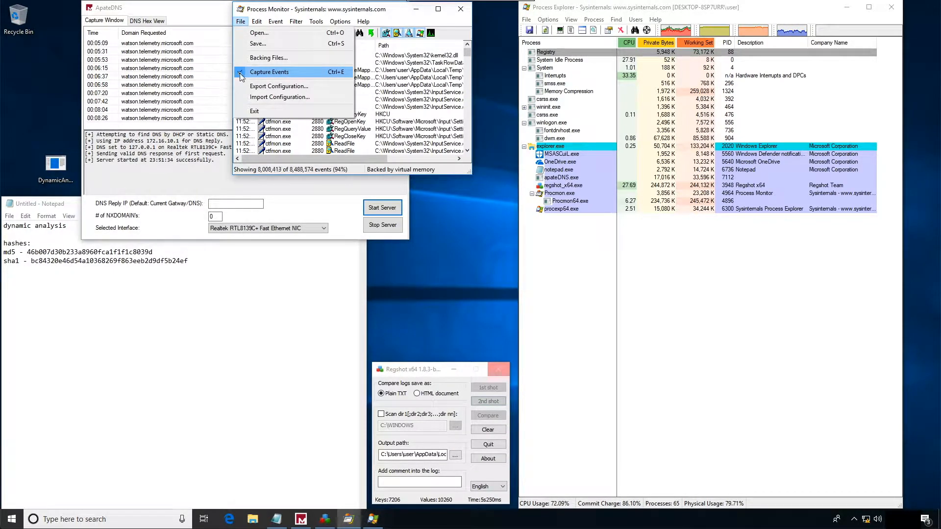
click(260, 72)
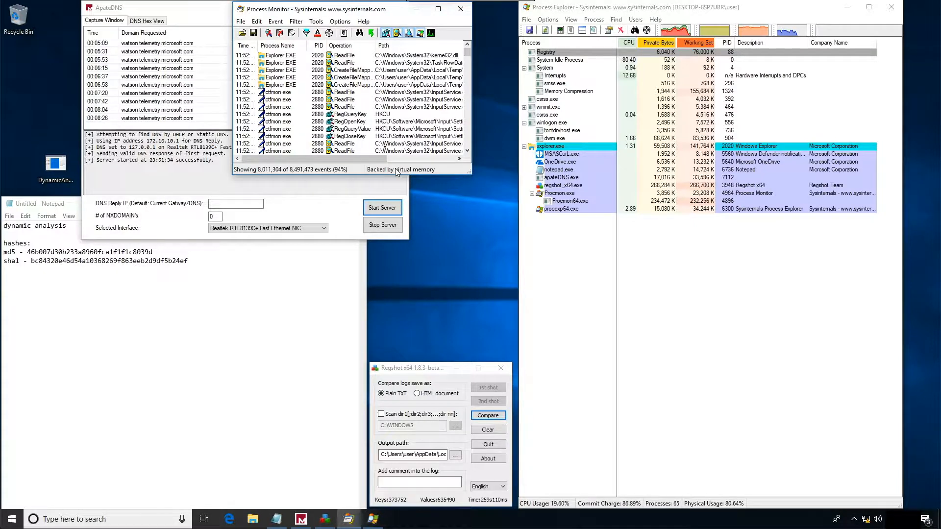
click(240, 22)
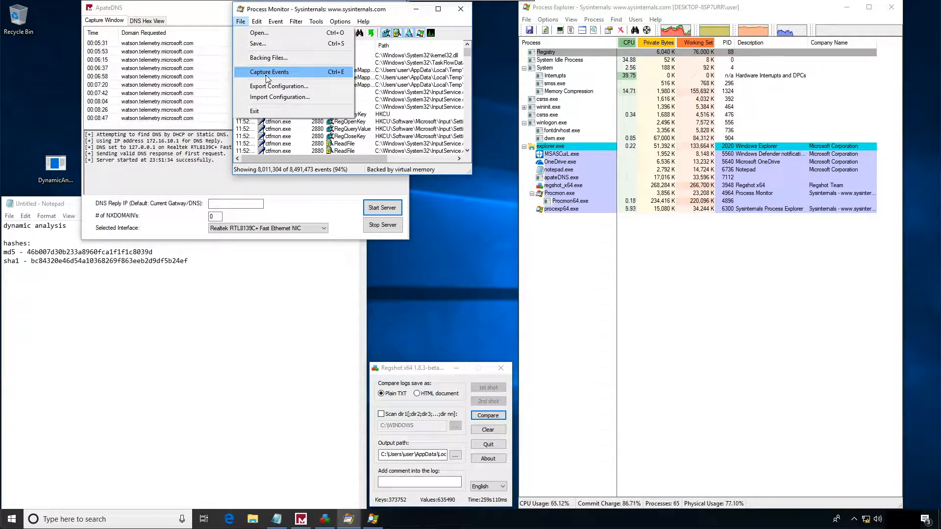
- Compare the first and second registry shots in Regshot
click(437, 375)
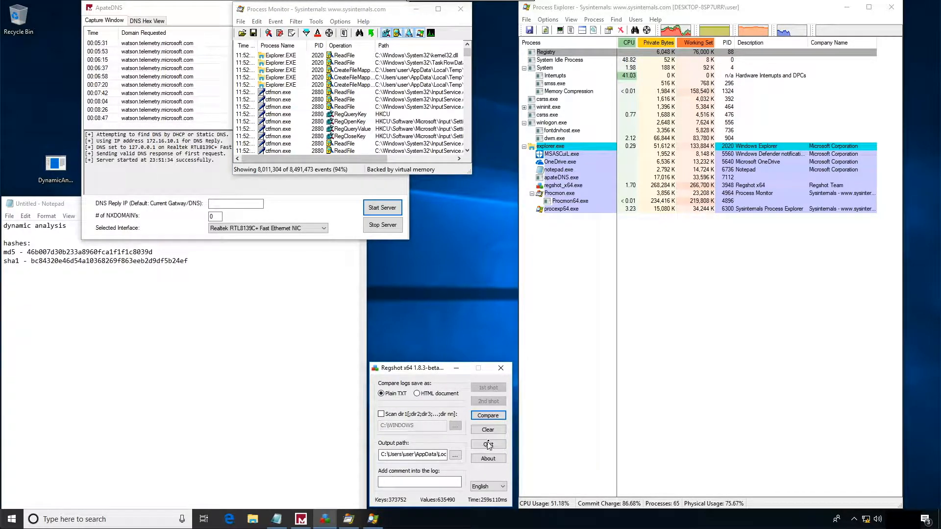
click(487, 416)
- Add a "regshot" heading to the Notepad notes with the line "- we fired first shot, then started unknown binary", moving the comparison report aside
click(199, 369)
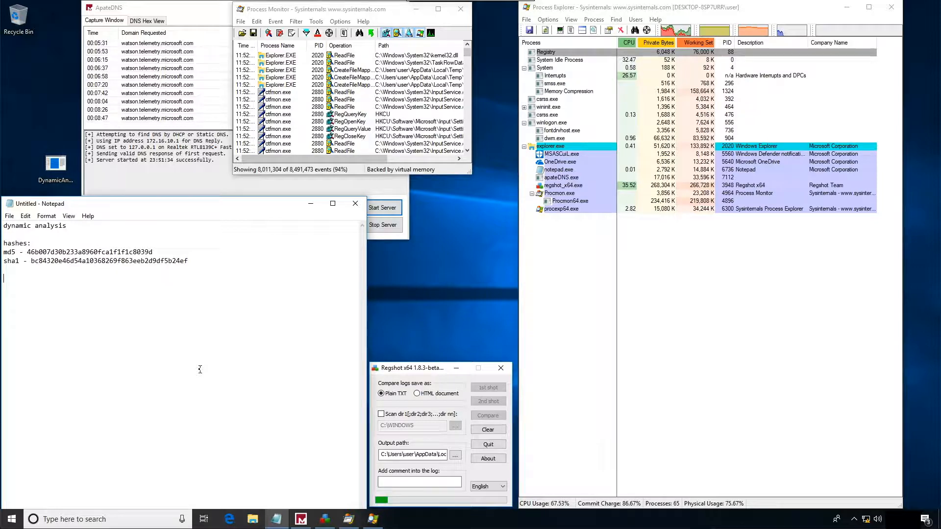
key(Return)
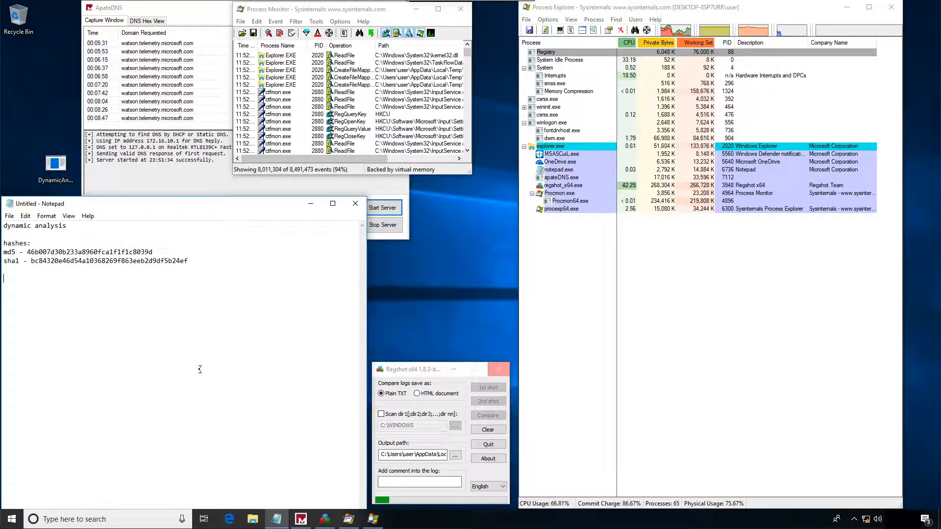
text(regshort)
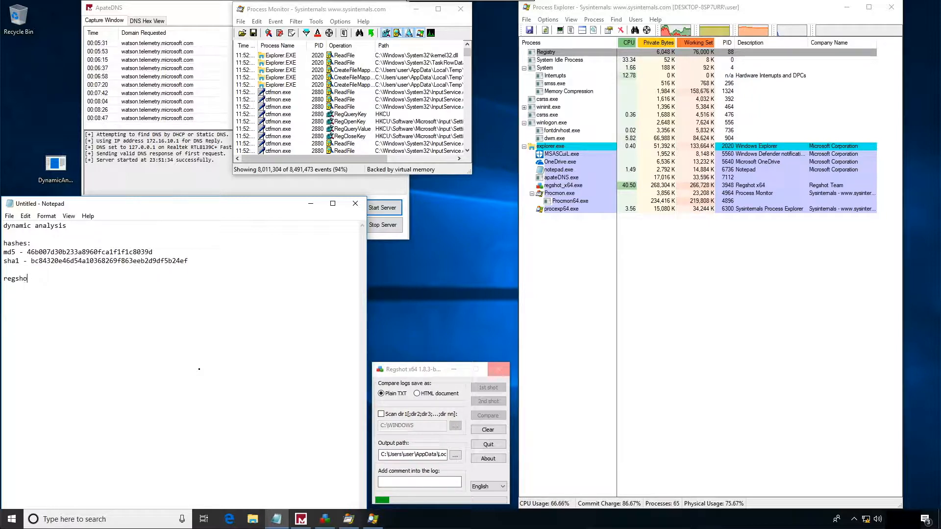
key(Return)
text(-)
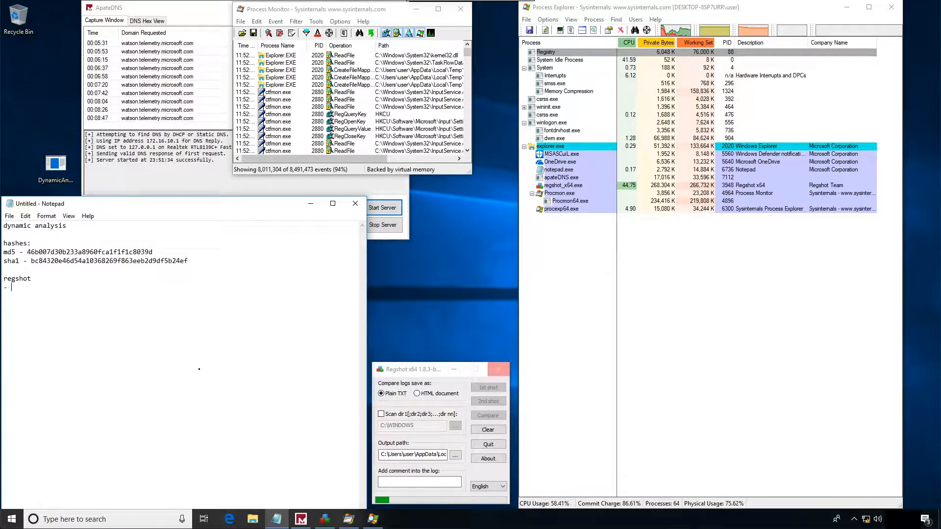
text( we fired first shot, then)
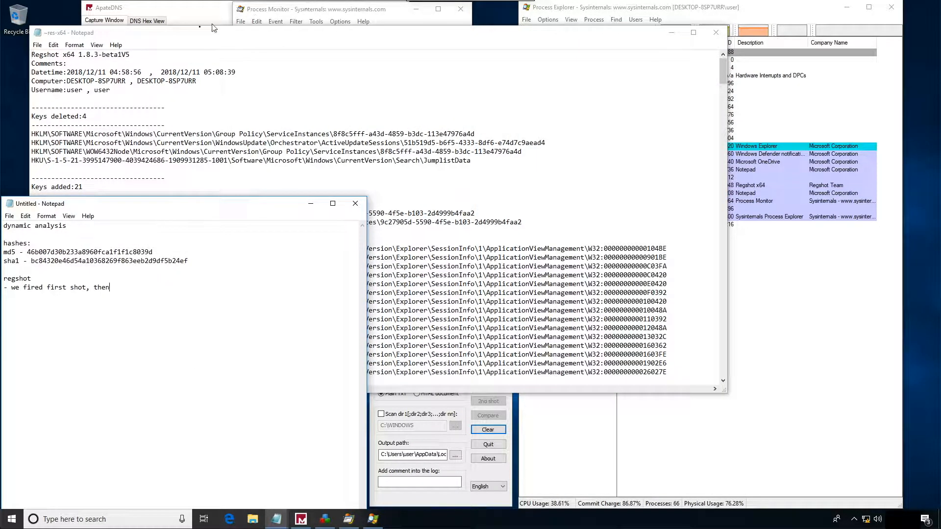
drag(179, 39, 756, 158)
click(124, 288)
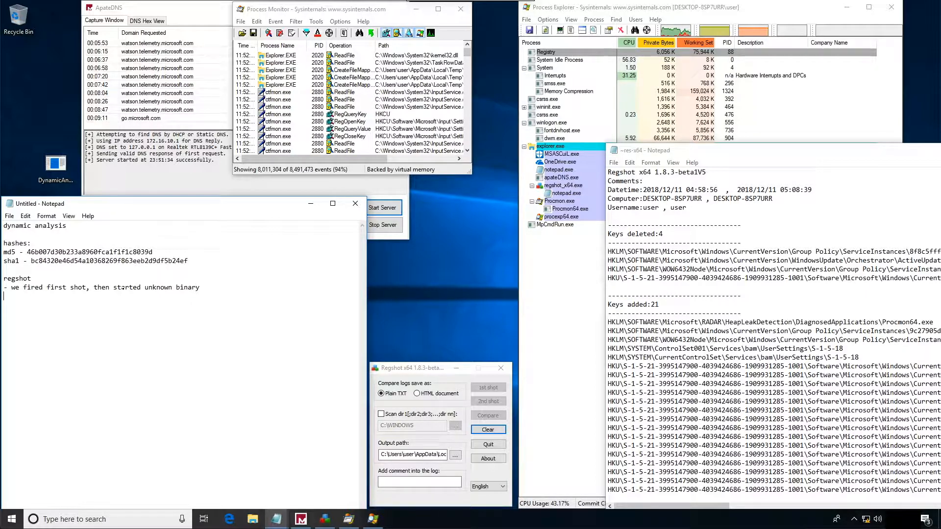
- Add the heading "process explorer running" to the notes, separated by a blank line from the regshot entry
key(Return)
key(Return)
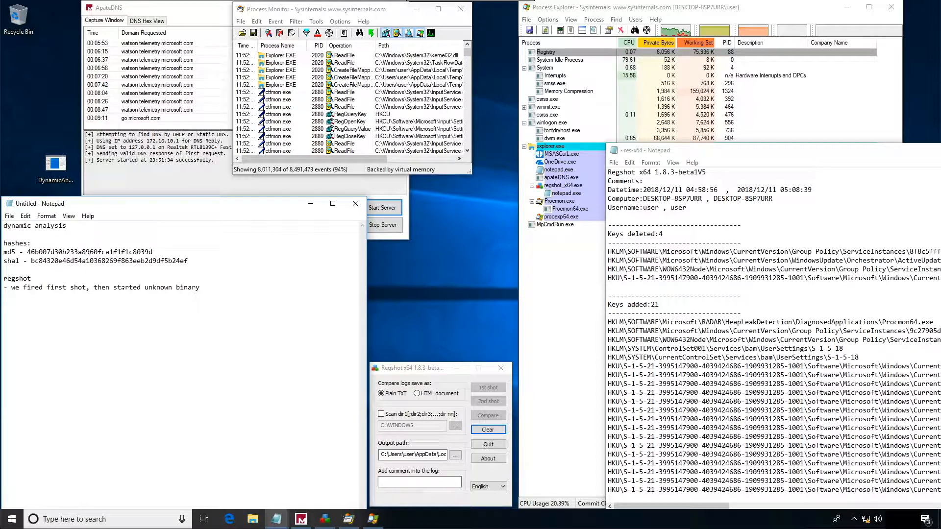
text(process explor)
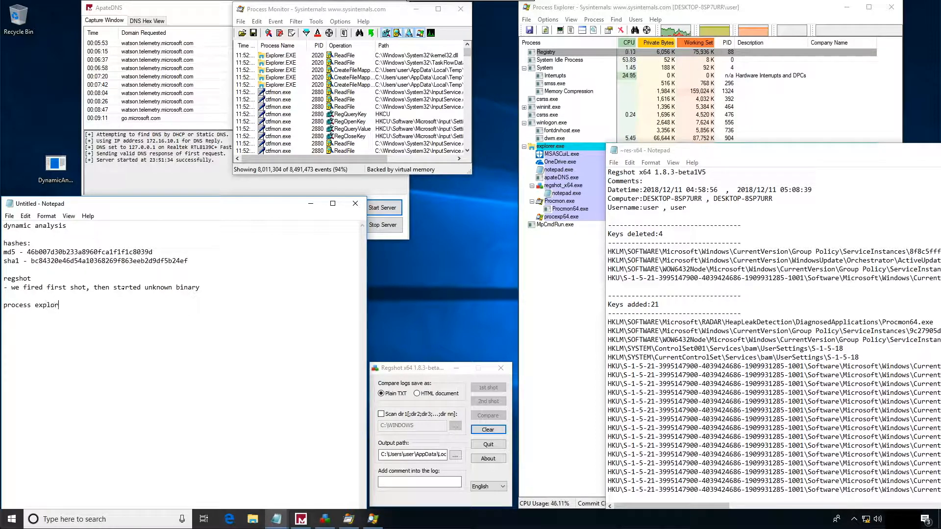
text(er running)
key(Return)
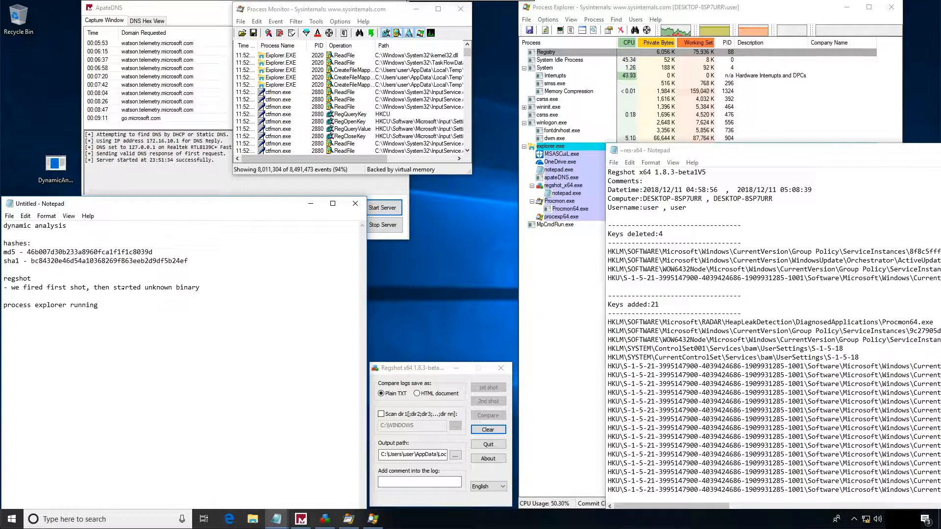
- Add the note "- we observed that DynamicMalwareExample started 1) conhost, 2) winupd32.exe" under the process explorer heading
text(- we observed that)
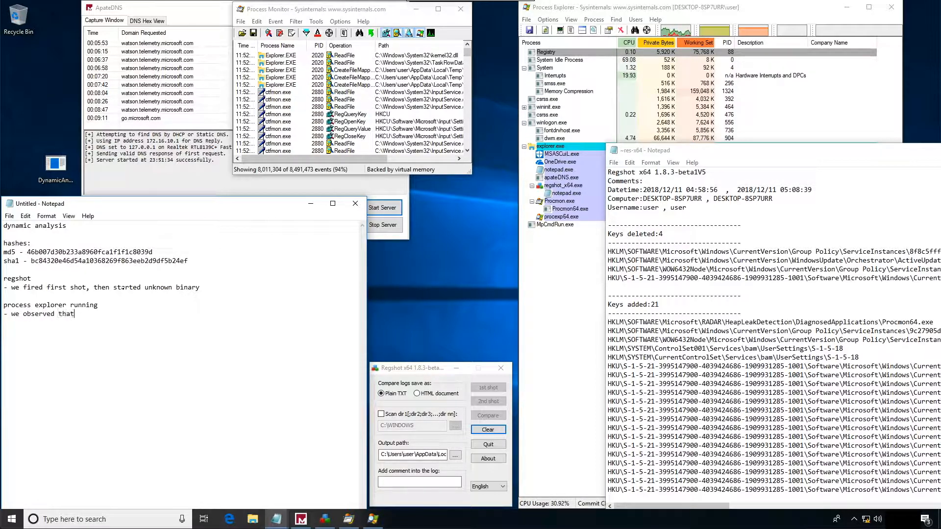
text( Dynami)
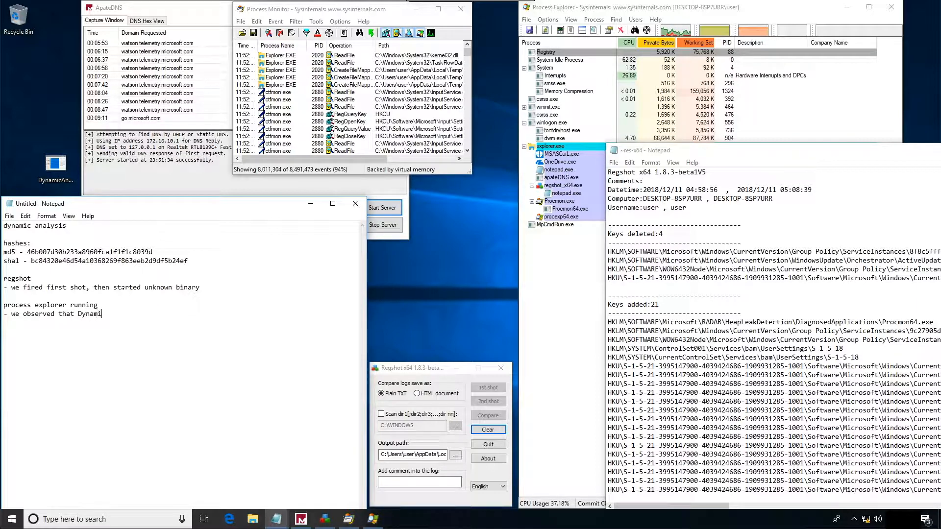
text(cMalware)
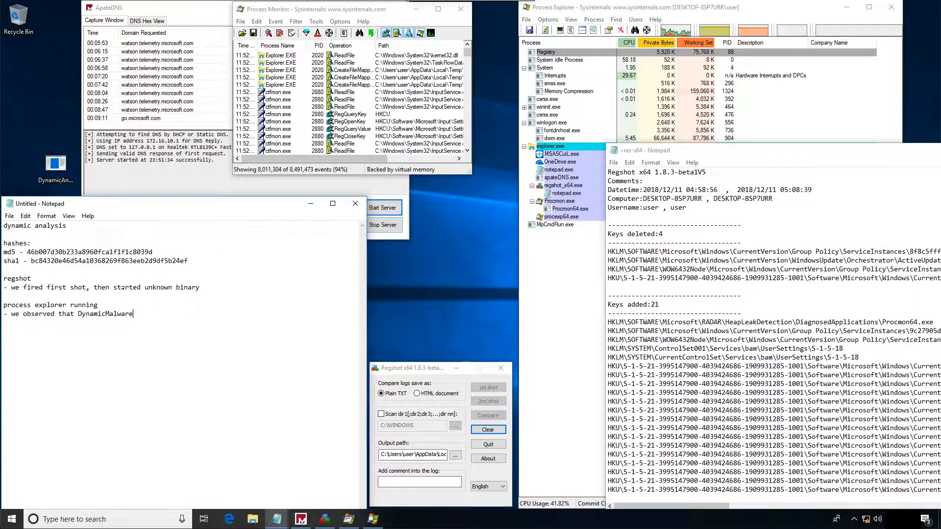
text(Exampl)
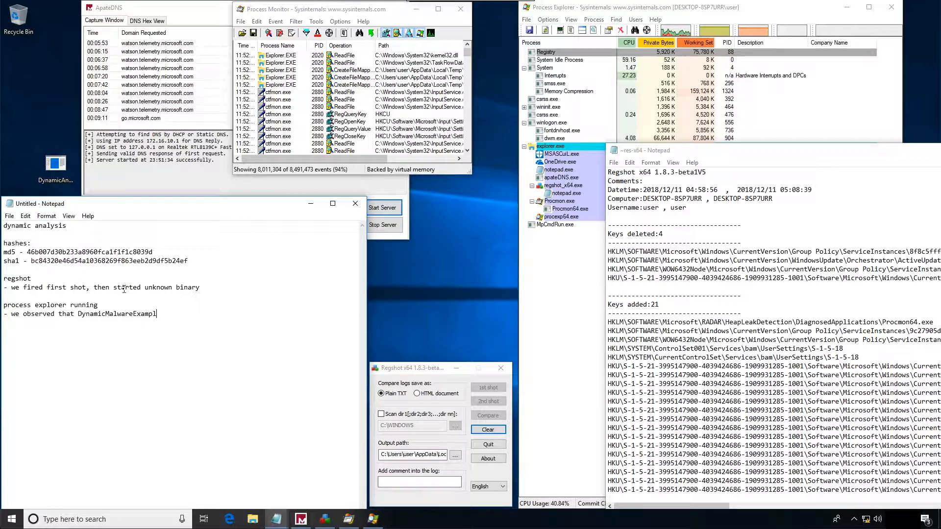
text(e started)
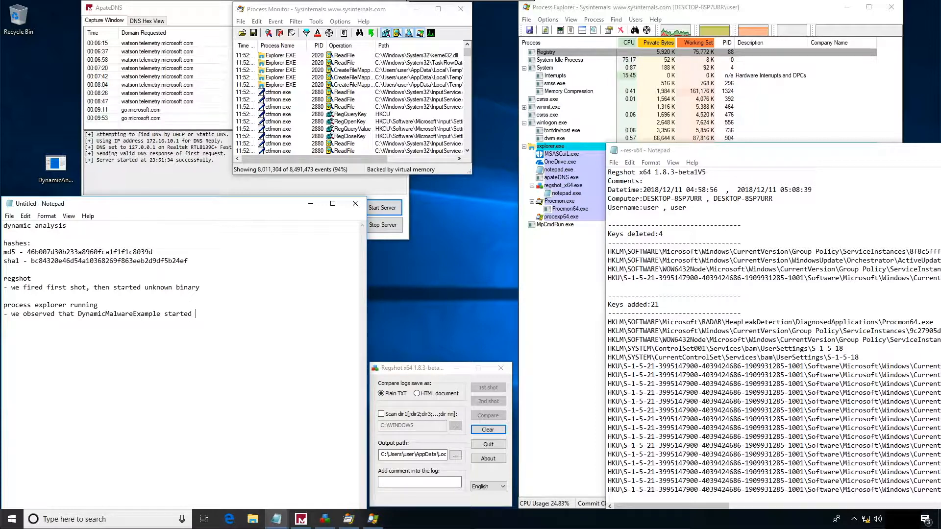
text(1) conhost, 2) winupd32.e)
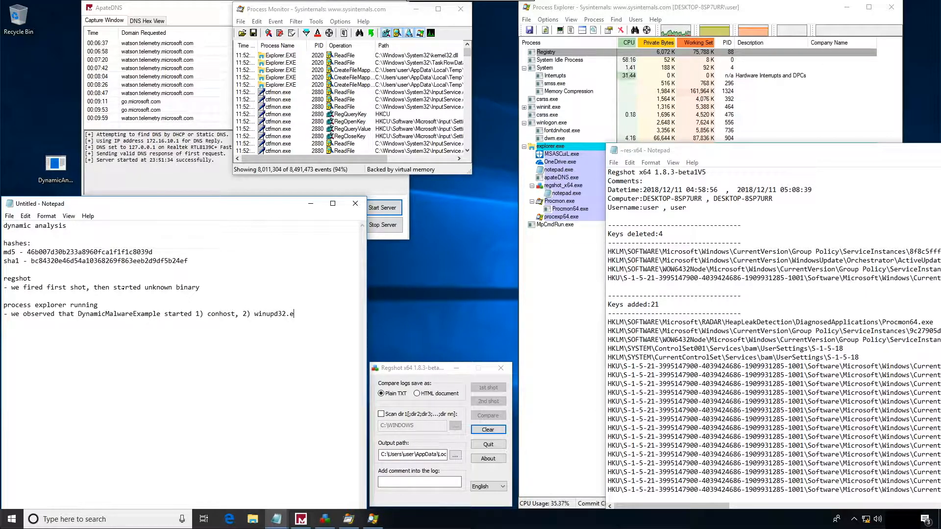
text(xe - we examine)
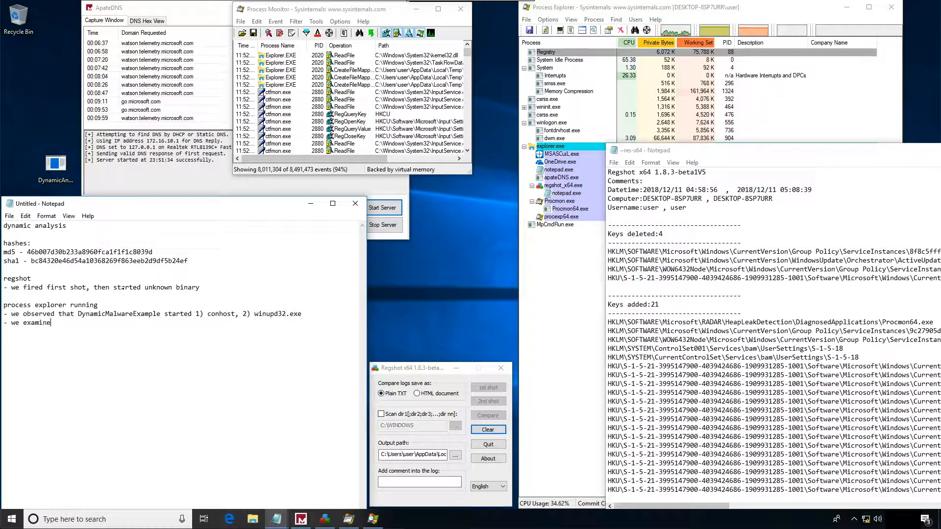
text(d conhost.exe and found that it was s)
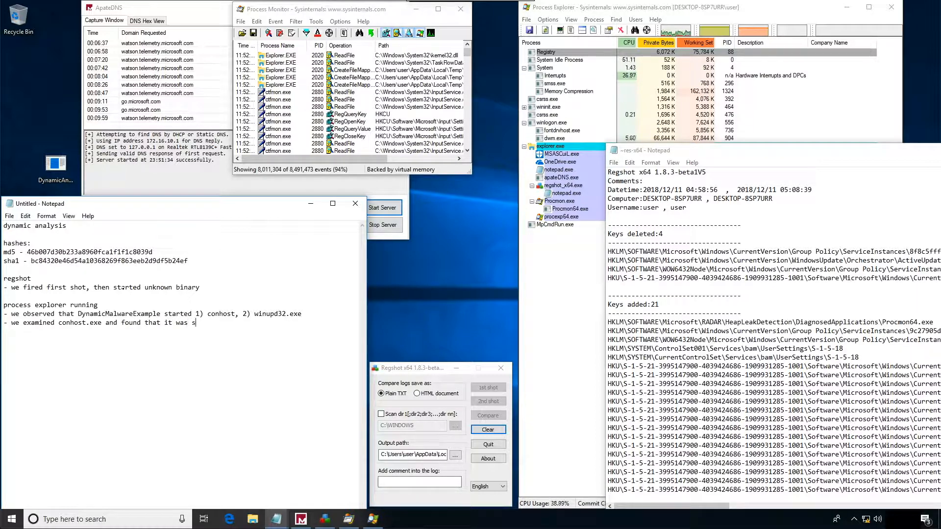
text(tandard windows )
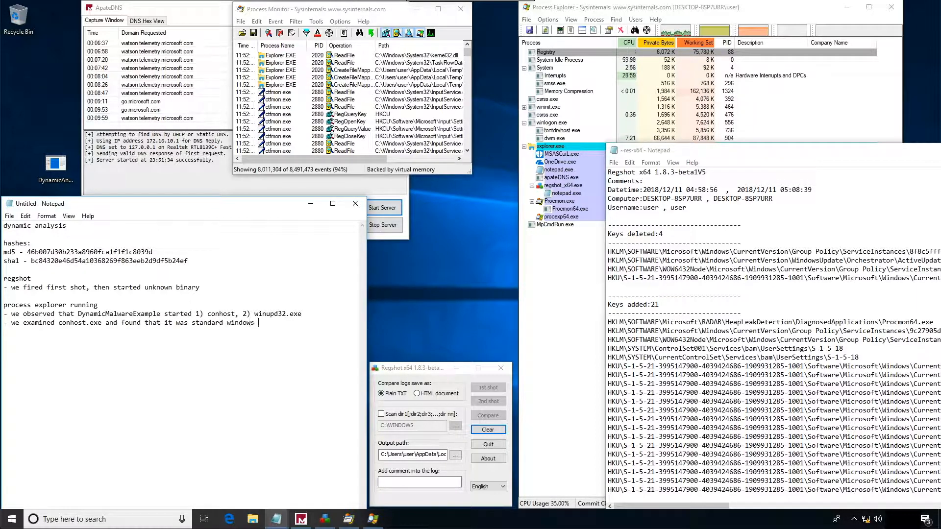
text(fare)
- Add the note line "- we examined conhost.exe and found that it was standard windows fare"
key(Return)
- Add the note "- we examined strings in memory of winupd32.exe and it looks to be a keylogger" under the process explorer heading
text(- we examined)
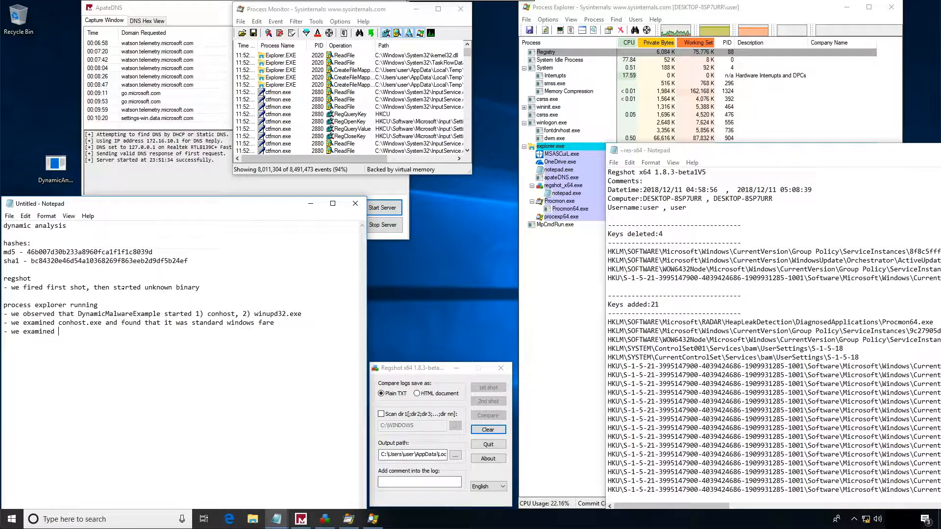
text(string)
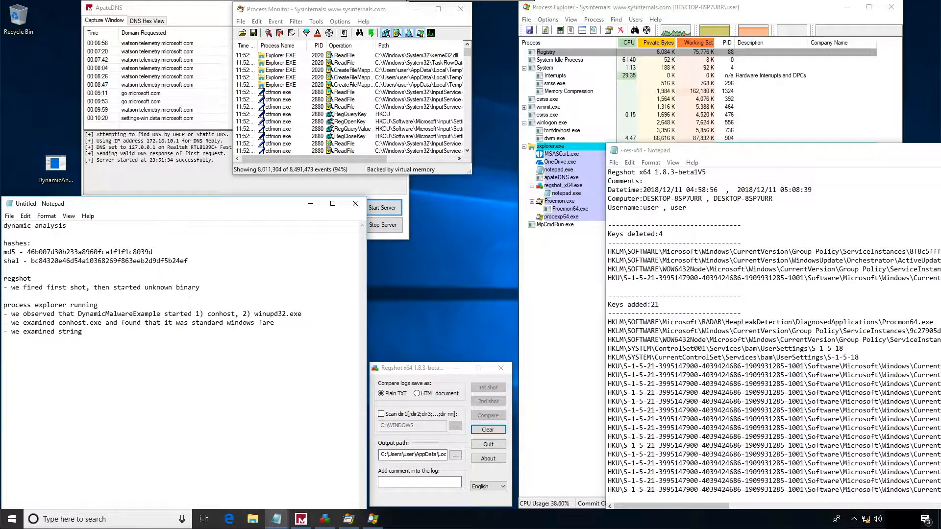
text(s in memory of winupd)
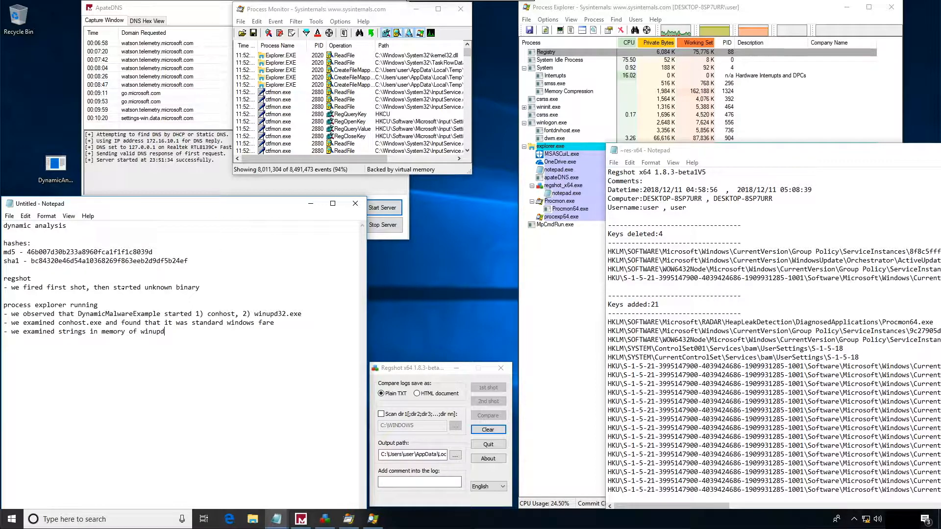
text(32.e)
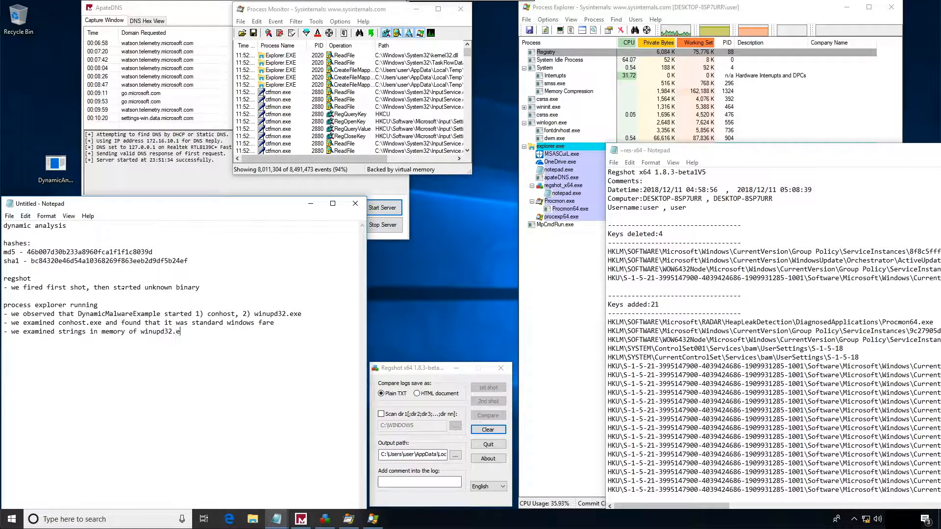
text(xe and i)
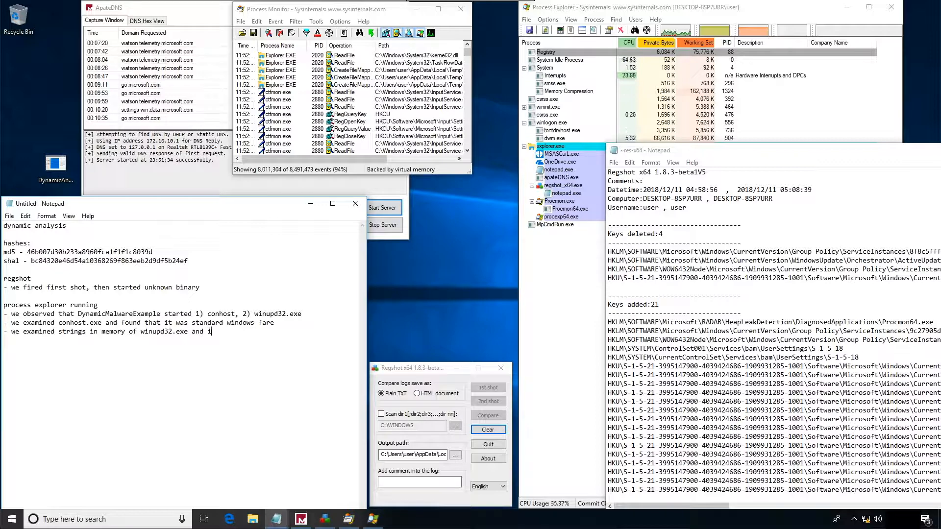
text(t looks to be a )
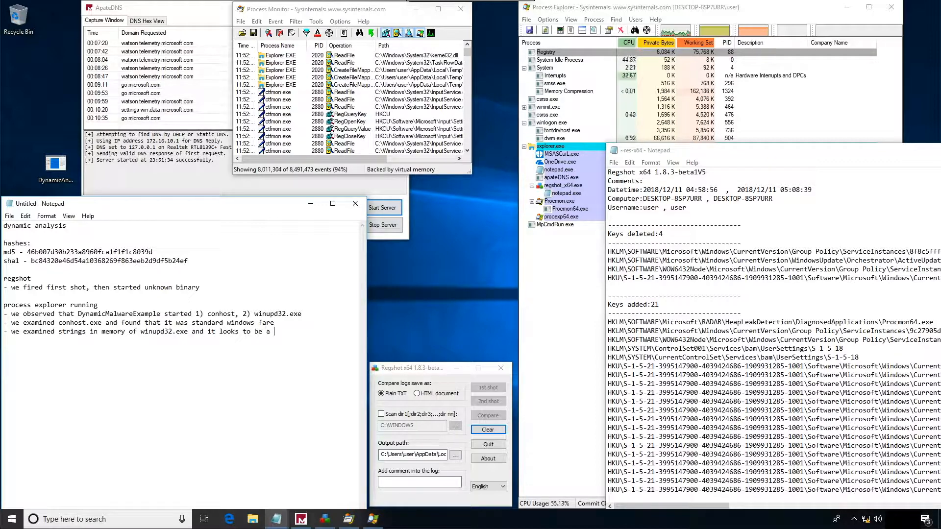
text(keyl)
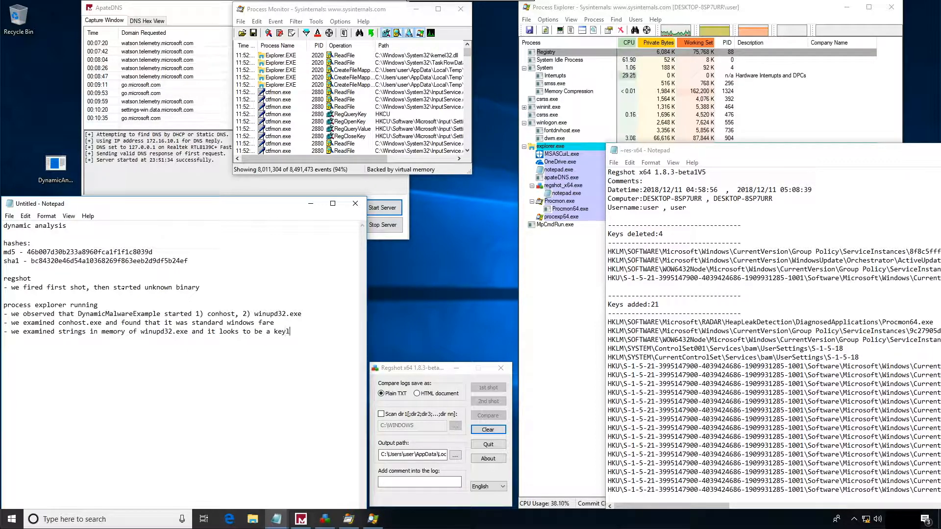
text(ogger)
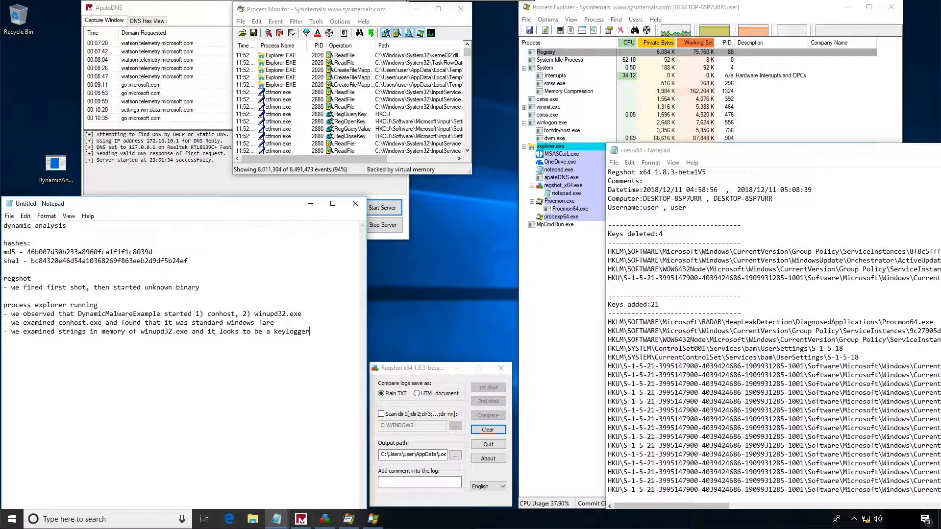
- Add a second "regshot" heading below the process explorer notes with the line "- took second shot"
key(Return)
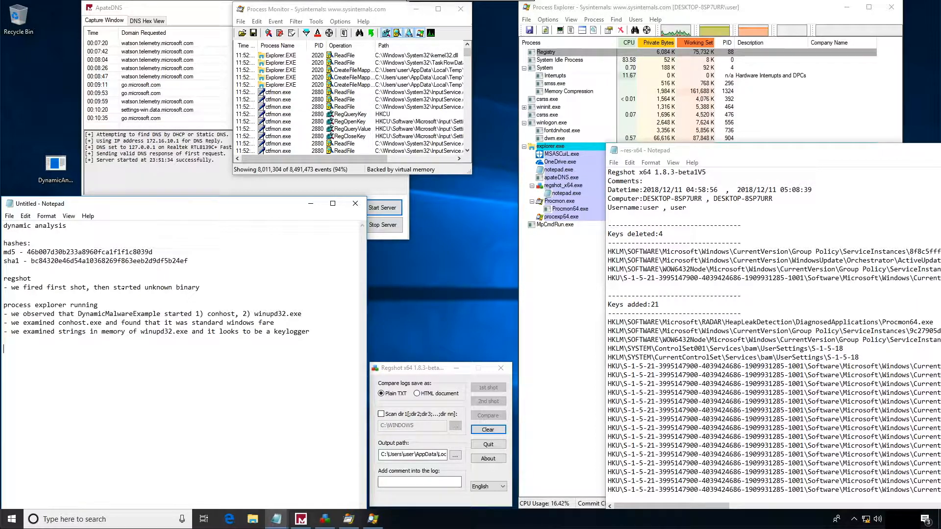
text(egshot )
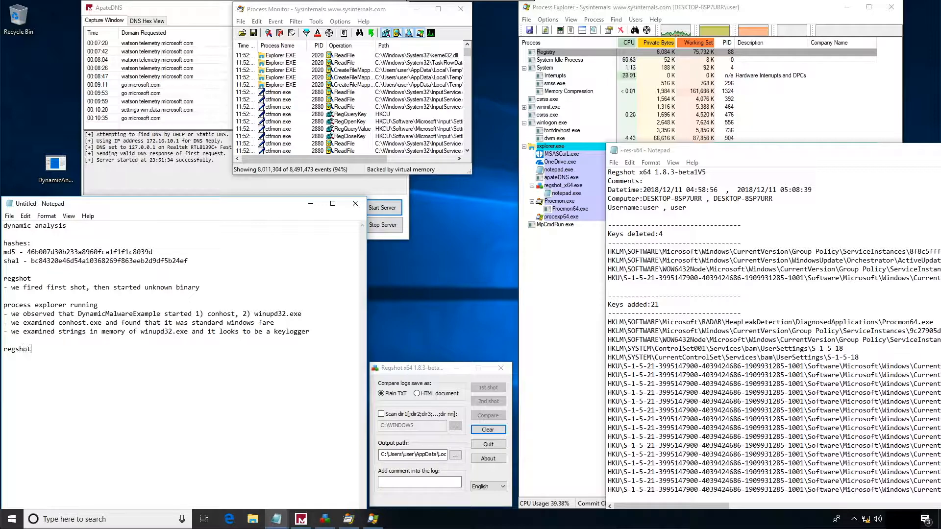
text(- took second short)
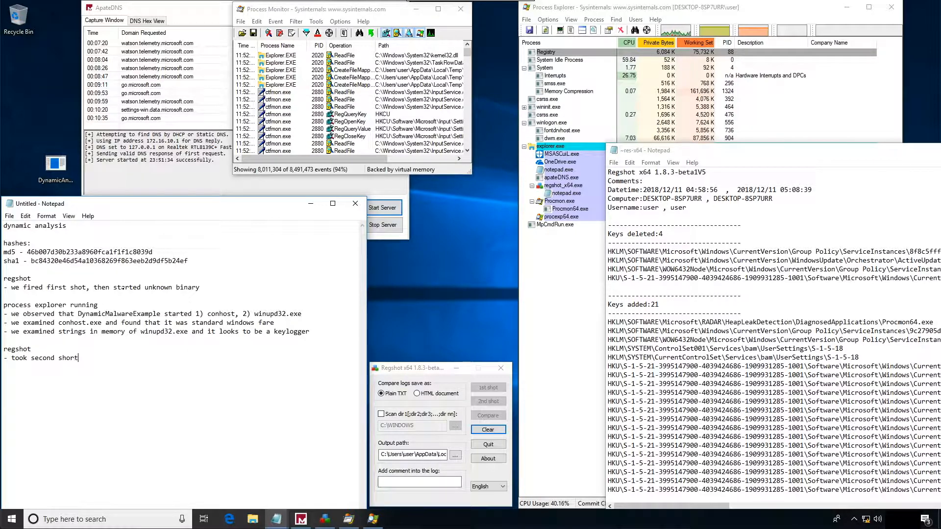
key(BackSpace)
text(t)
- Insert a "procmon" heading with the line "- collecting data" and a blank line above the first regshot entry
key(Up)
key(Up)
key(Up)
key(Up)
key(Up)
key(Up)
key(Up)
key(Up)
key(Up)
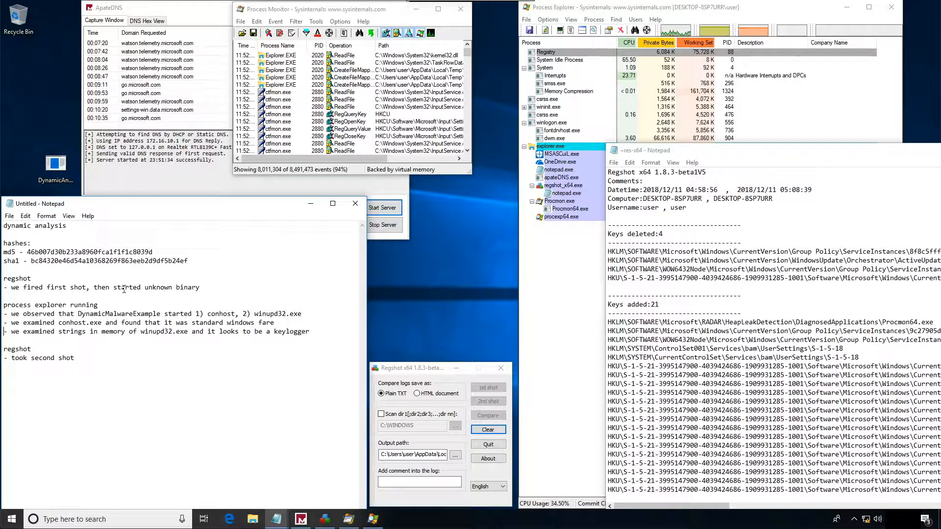
key(Return)
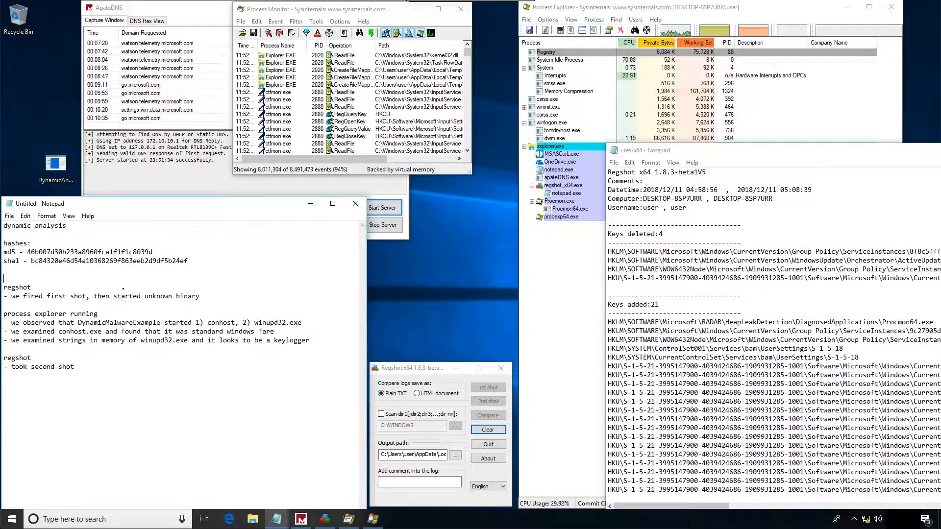
text(procmon)
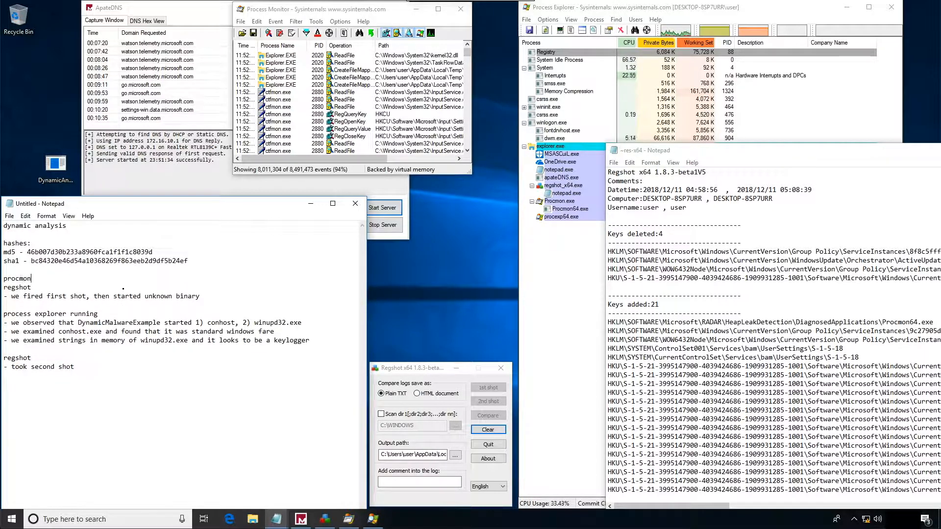
key(Return)
text(- collecting da)
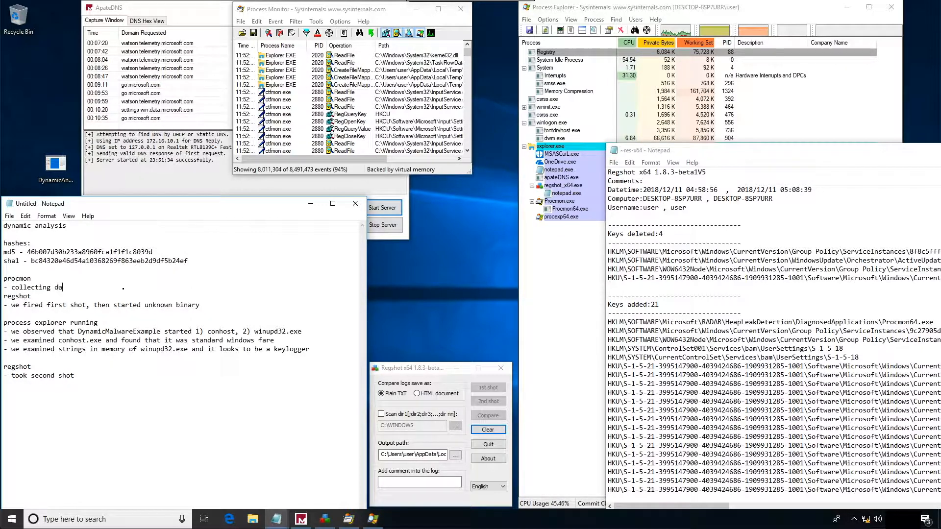
text(ta)
key(Return)
- Add a "procmon" heading at the end of the notes with the line "- stop capture"
key(Down)
key(Down)
key(Down)
key(Down)
key(Down)
key(Down)
key(Down)
key(Down)
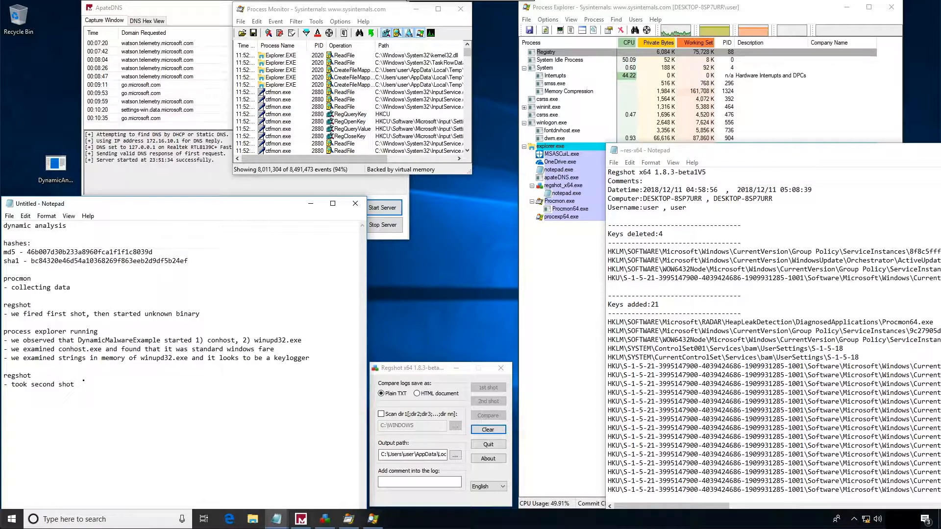
key(Return)
key(Return)
text(procmon)
key(Return)
text(- stop capture)
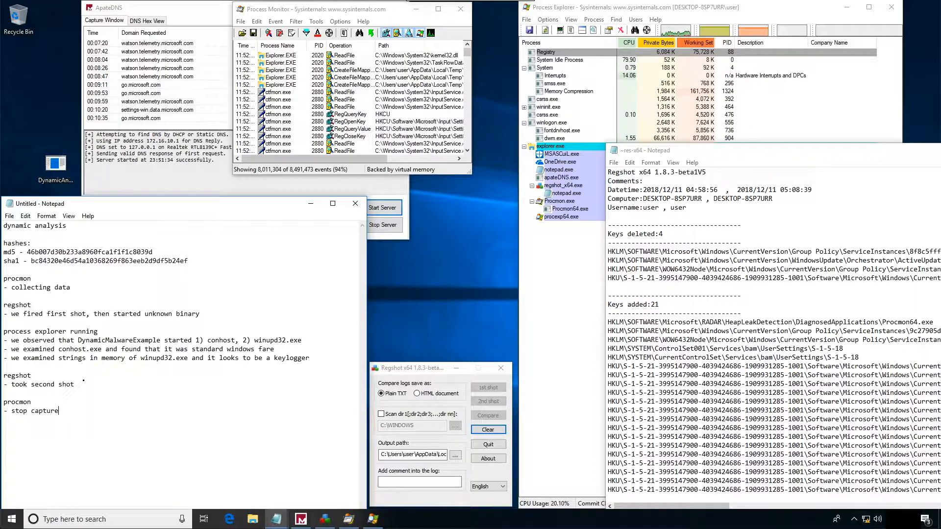
- Insert the separate lines "killed conhost" and "killed winupd32.exe" between the process explorer notes and the second regshot entry
key(Up)
key(Return)
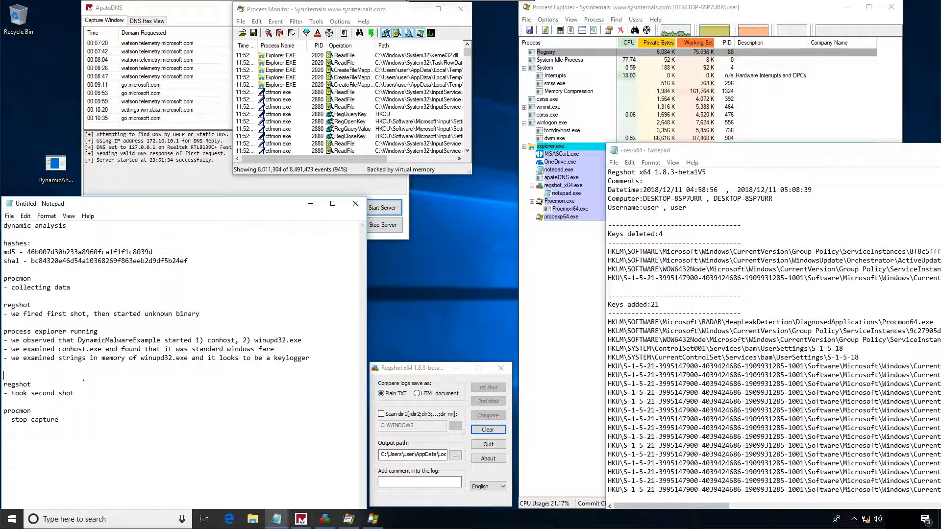
text(killefd)
text(conhost)
key(Return)
key(Return)
text(killed winupd32.)
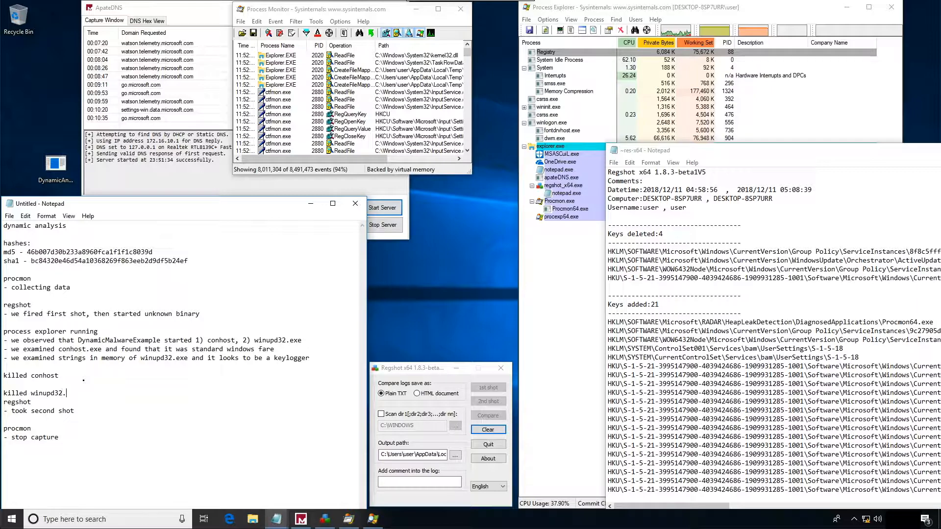
text(exe)
key(Return)
- Add a "regshot compare" heading followed by an empty "-" line after the "- stop capture" note
key(Down)
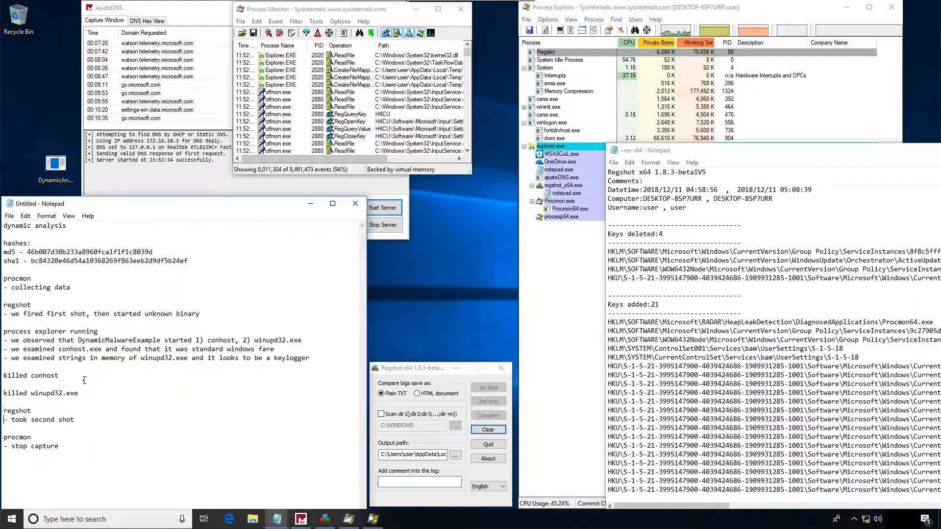
key(Down)
key(Down)
key(Up)
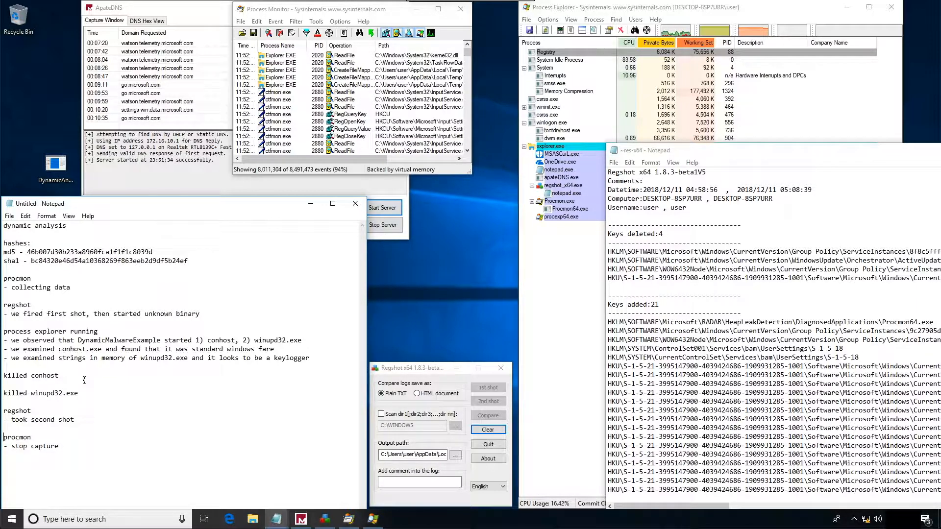
key(Down)
click(75, 452)
key(Return)
key(Return)
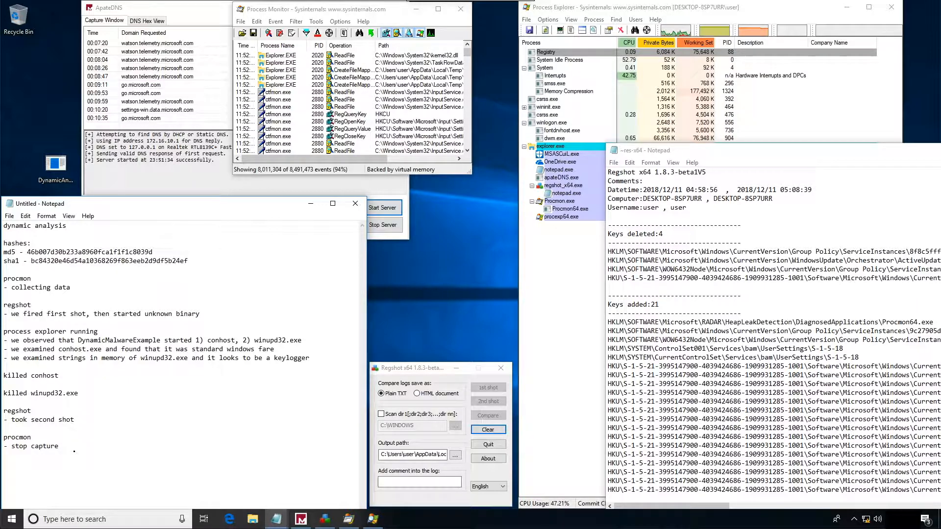
text(regshot compa)
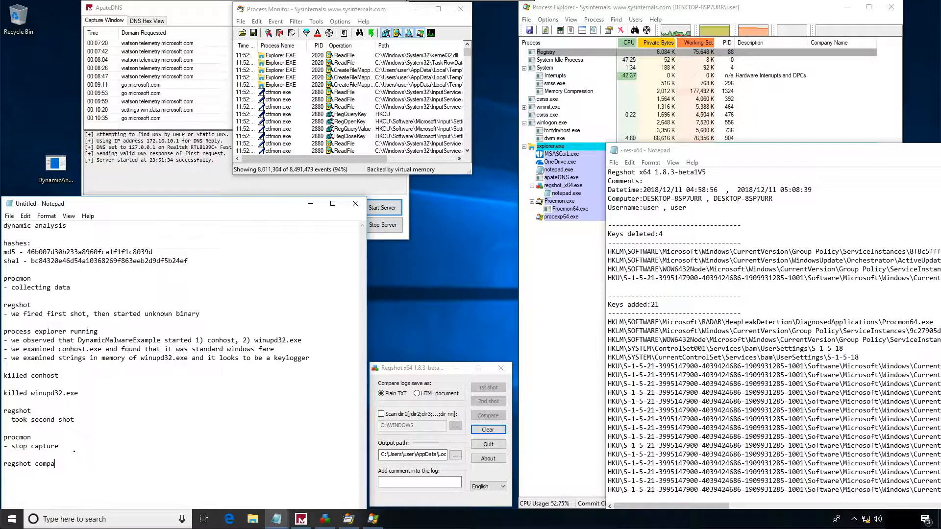
text(re)
key(Return)
text(-)
- Add the heading "procmon analysis" at the end of the notes, separated by a blank line
key(Return)
key(Return)
text(procmon analysis)
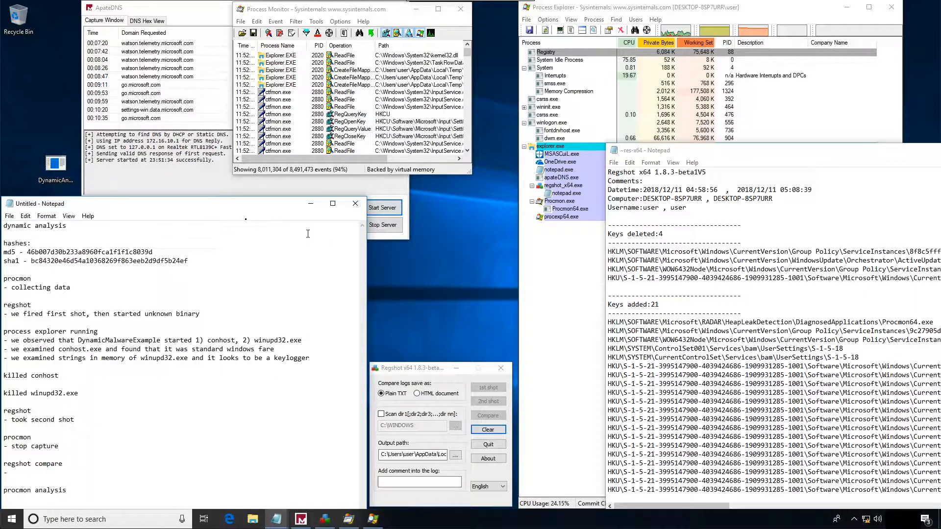
- Review the domains requested in ApateDNS and insert an "apateDNS" heading above the second regshot entry in the Notepad notes
click(186, 94)
scroll(174, 103, up, 2)
scroll(174, 104, down, 3)
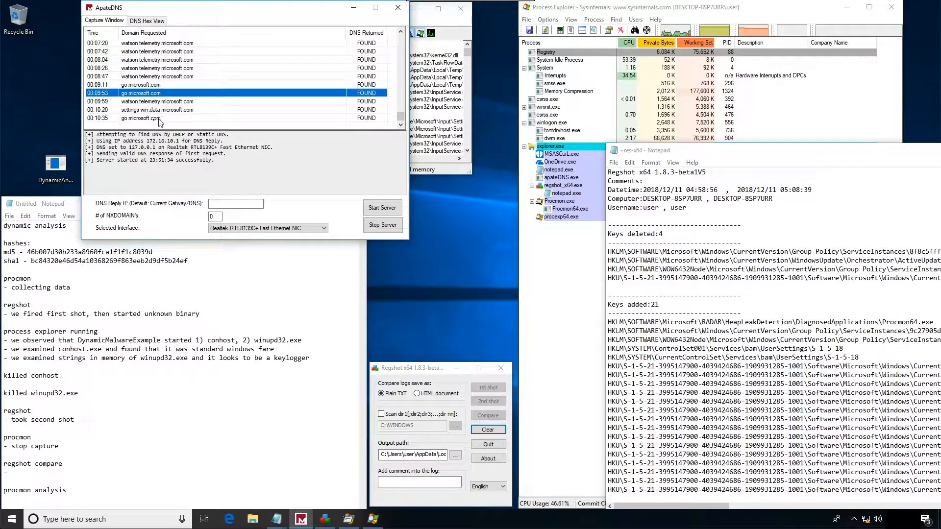
click(64, 296)
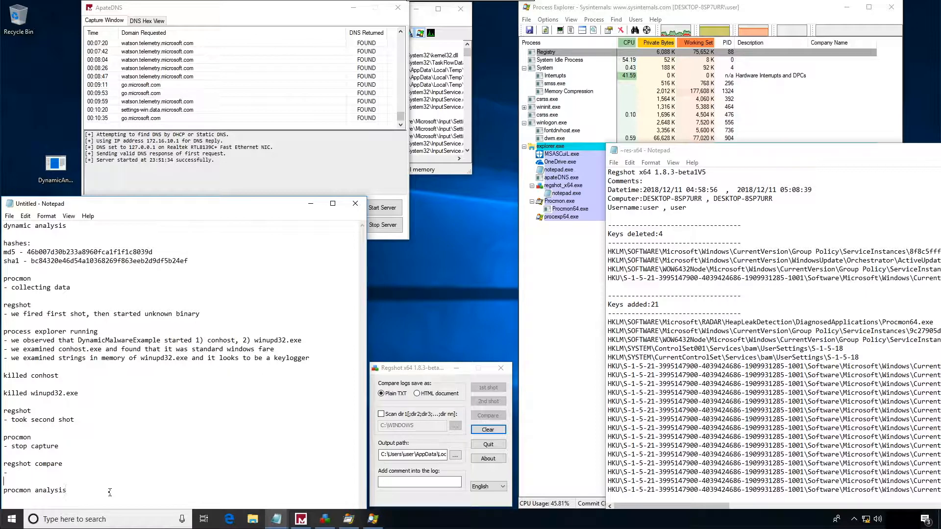
key(Up)
key(Up)
key(Up)
key(Up)
key(Up)
key(Up)
key(Return)
key(Return)
key(Up)
text(apateDNS)
key(Return)
- Write "-nothing noted except standard windows chatter" under the apateDNS heading
text(-nothing )
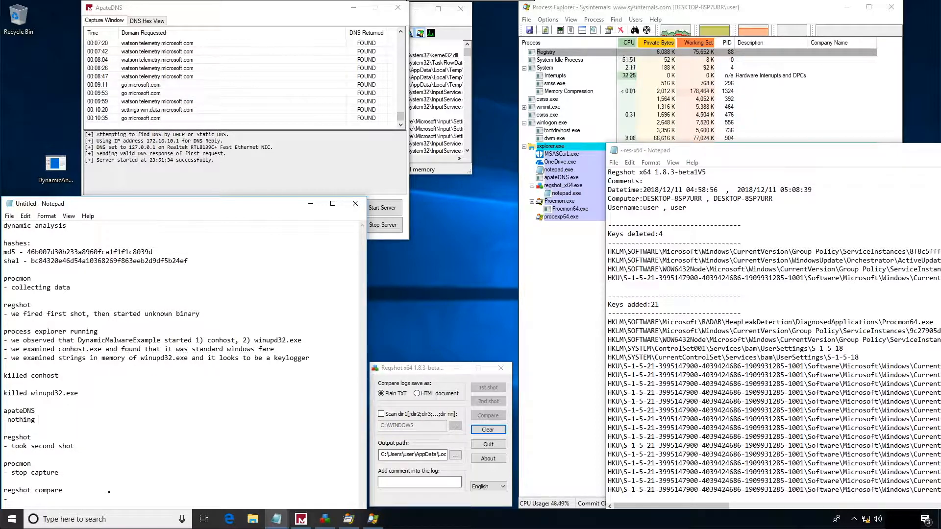
text(noted except standard winfows)
key(BackSpace)
key(BackSpace)
key(BackSpace)
key(BackSpace)
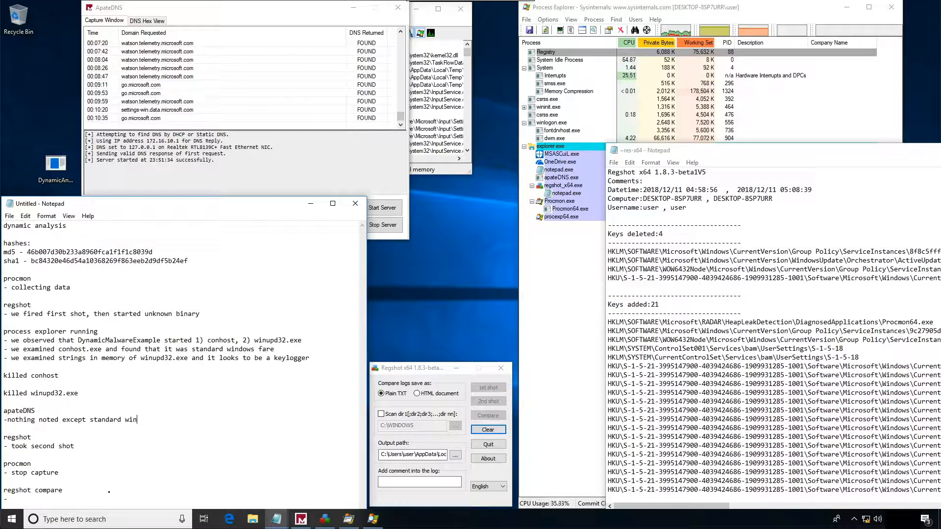
text(dows chatter)
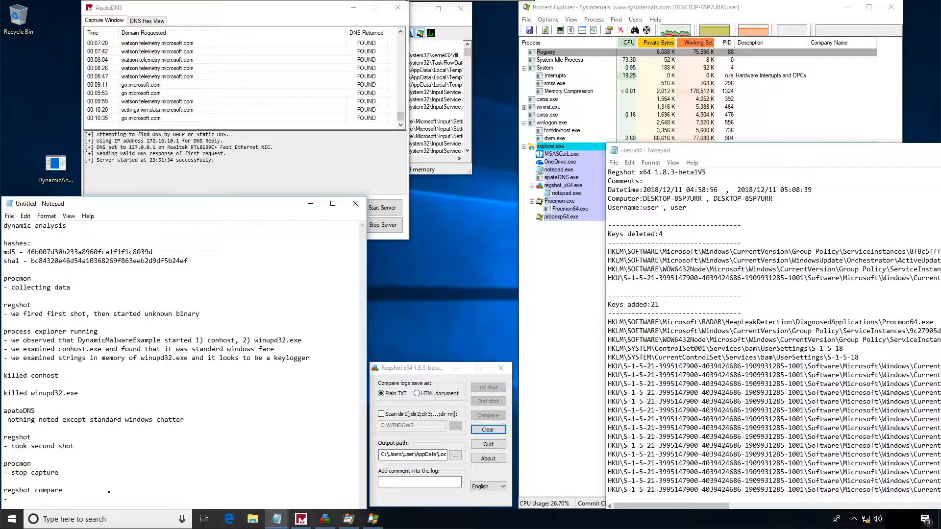
- Close the ApateDNS and Process Explorer windows
click(401, 24)
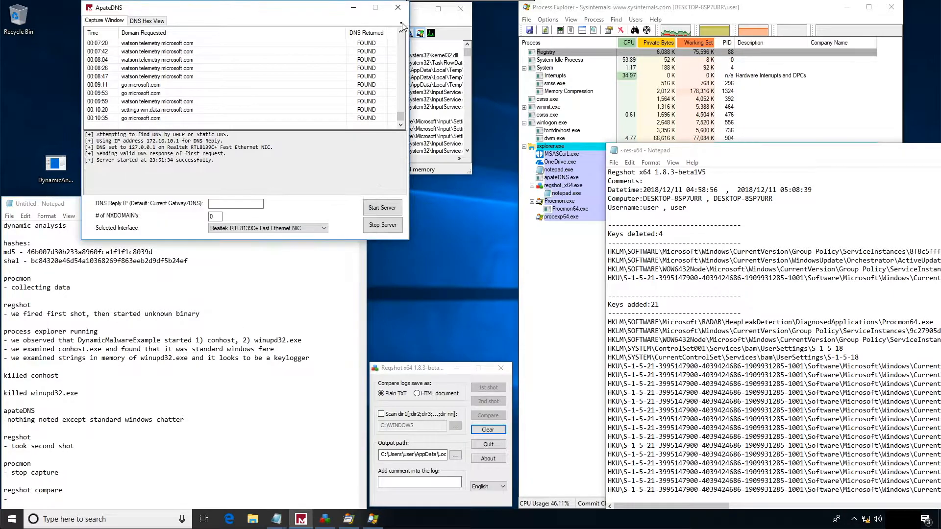
click(397, 7)
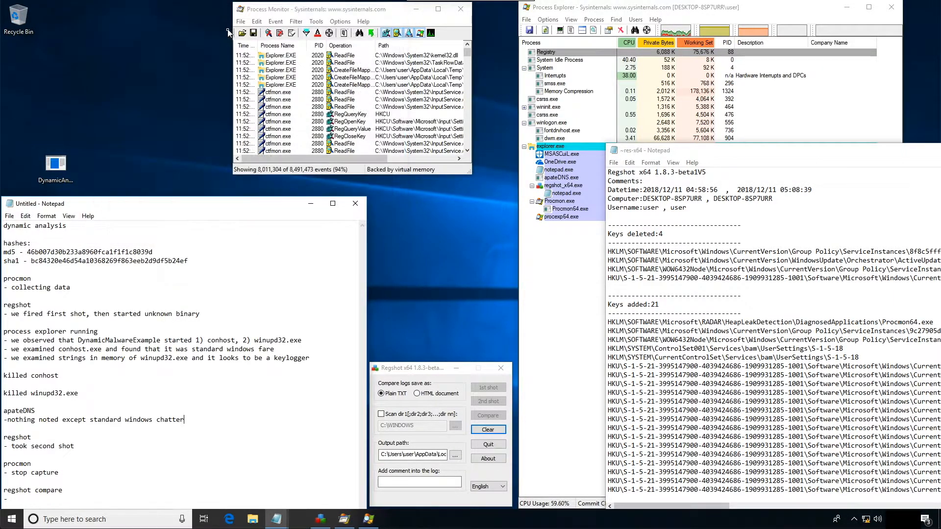
click(855, 115)
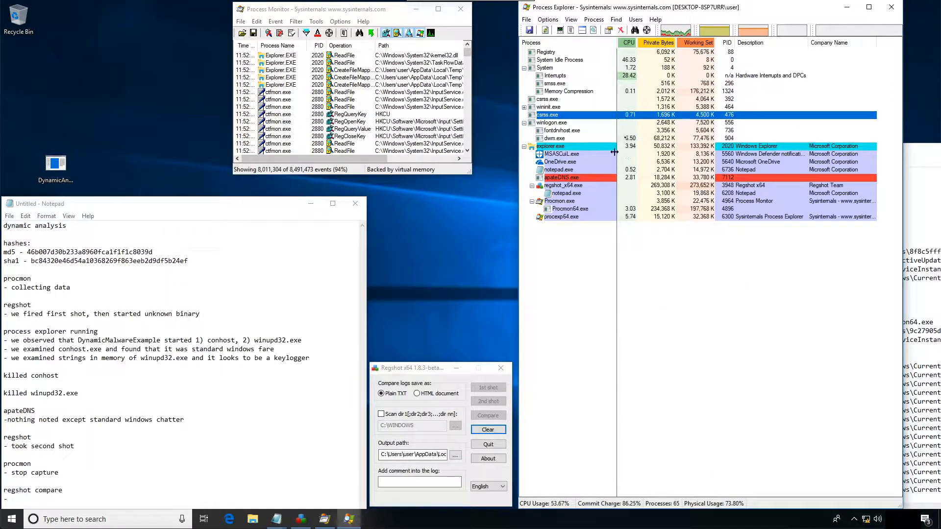
click(892, 6)
click(751, 136)
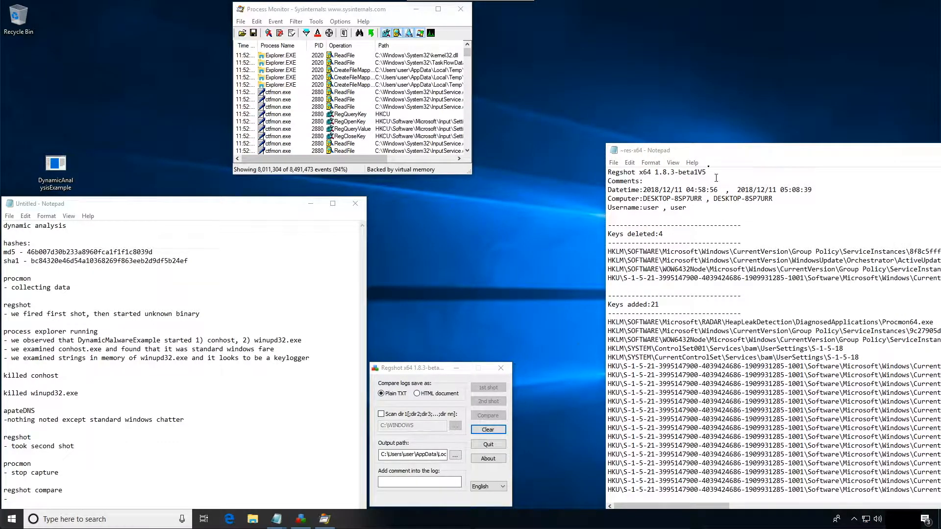
- Enlarge the Process Monitor window and filter its events to include only process names that contain "Dynamic"
drag(703, 151, 670, 92)
drag(471, 171, 893, 493)
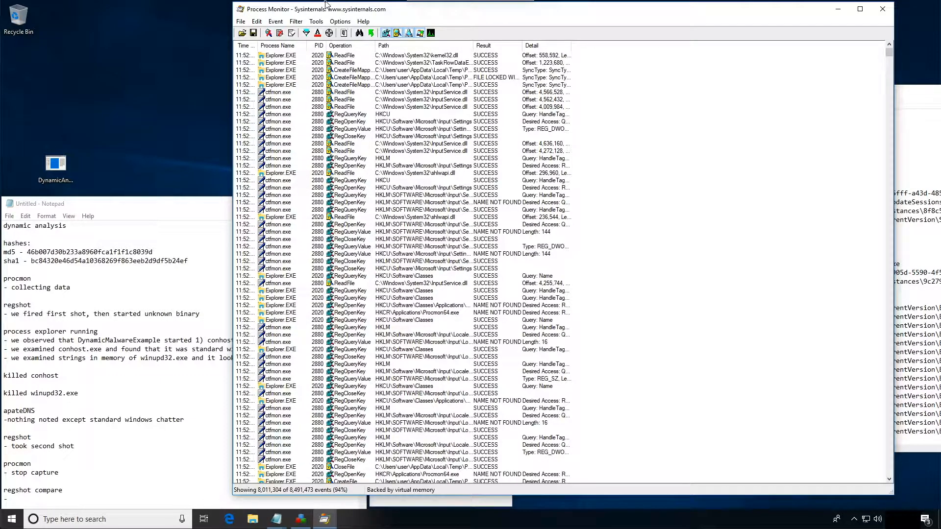
click(307, 33)
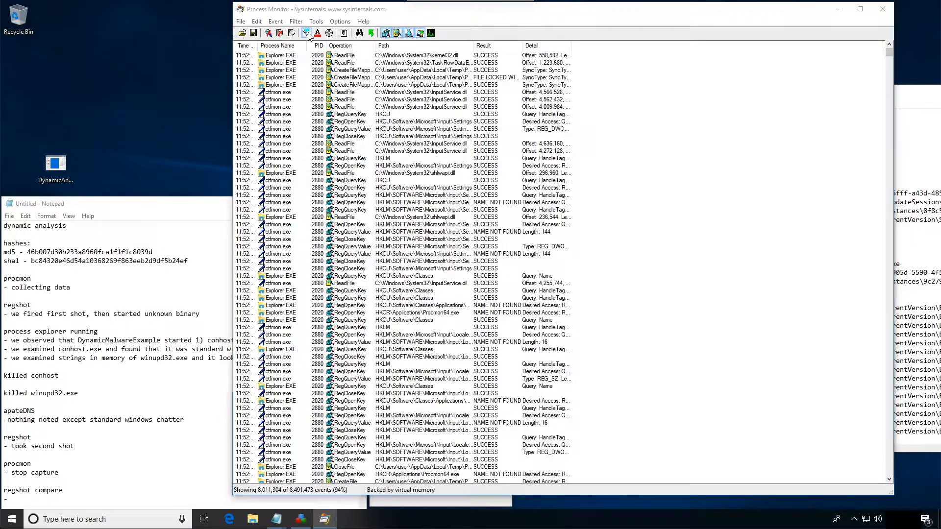
click(314, 100)
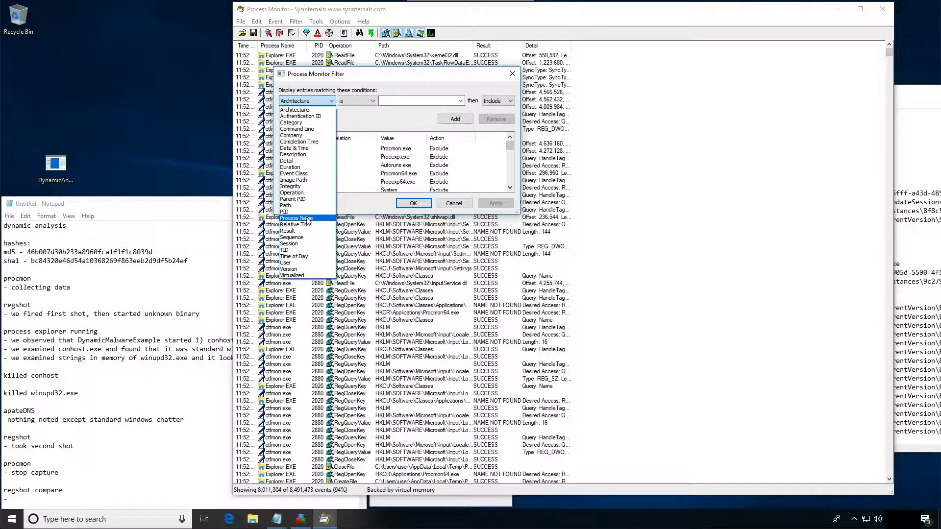
click(297, 218)
click(370, 102)
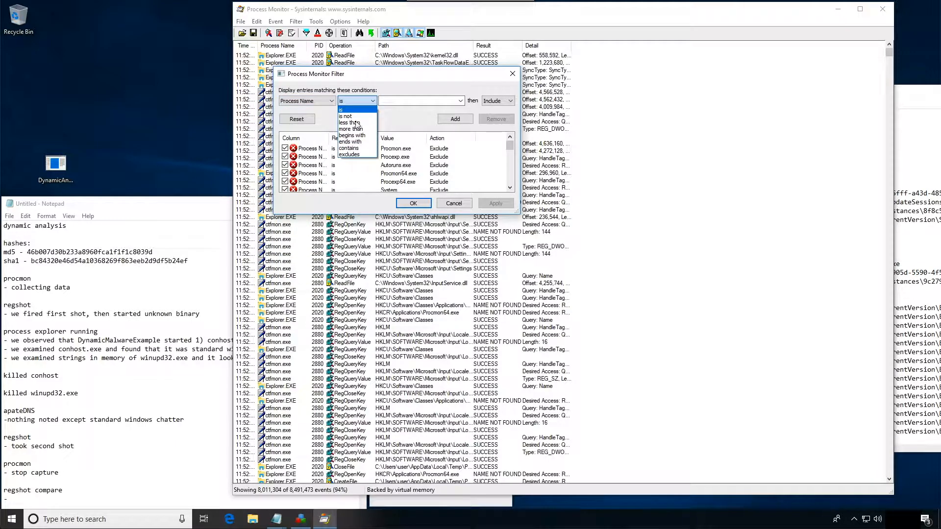
click(358, 147)
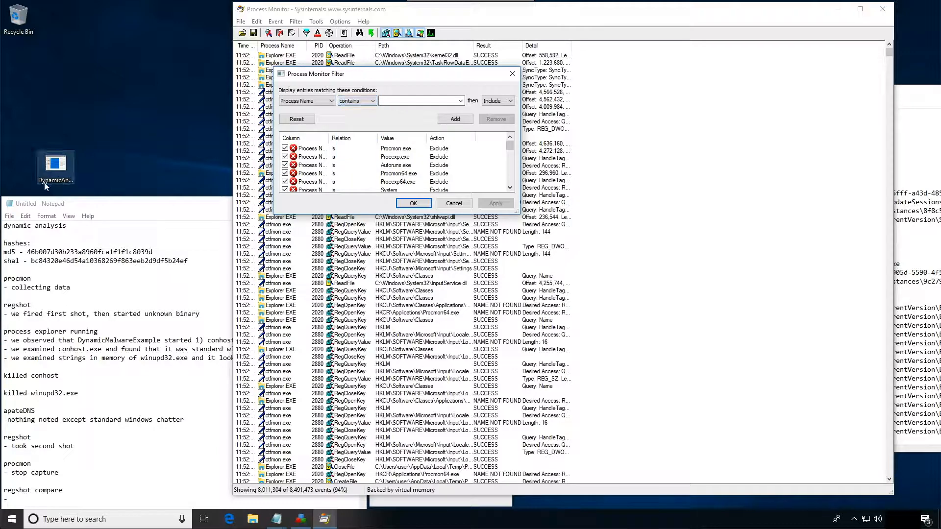
click(395, 101)
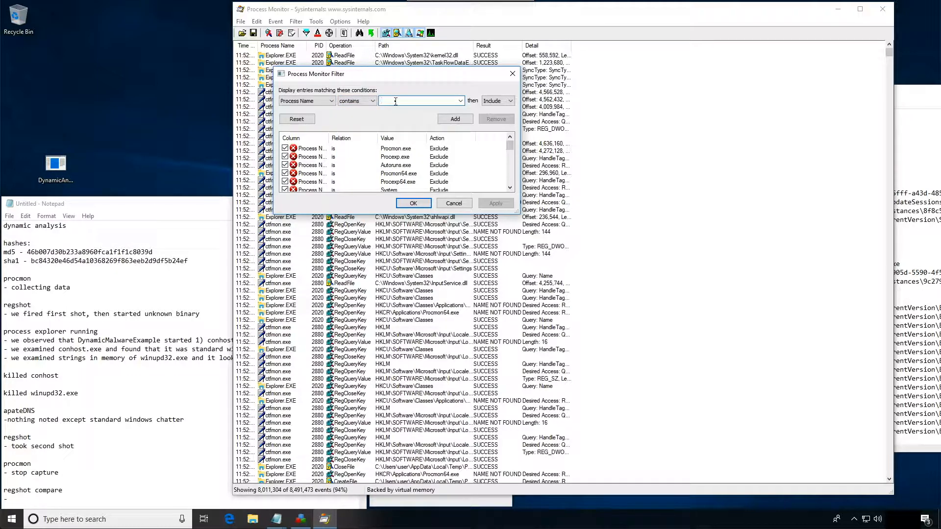
text(Dynamic)
key(Return)
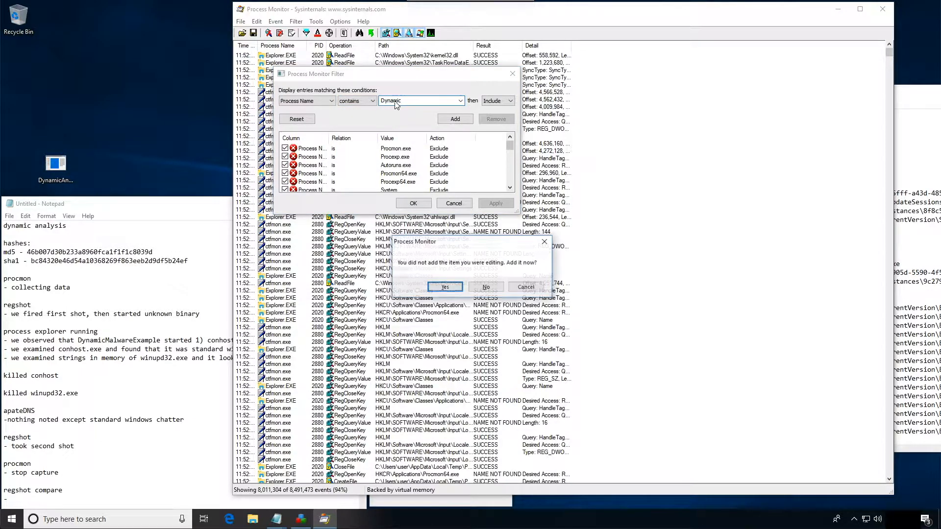
click(444, 287)
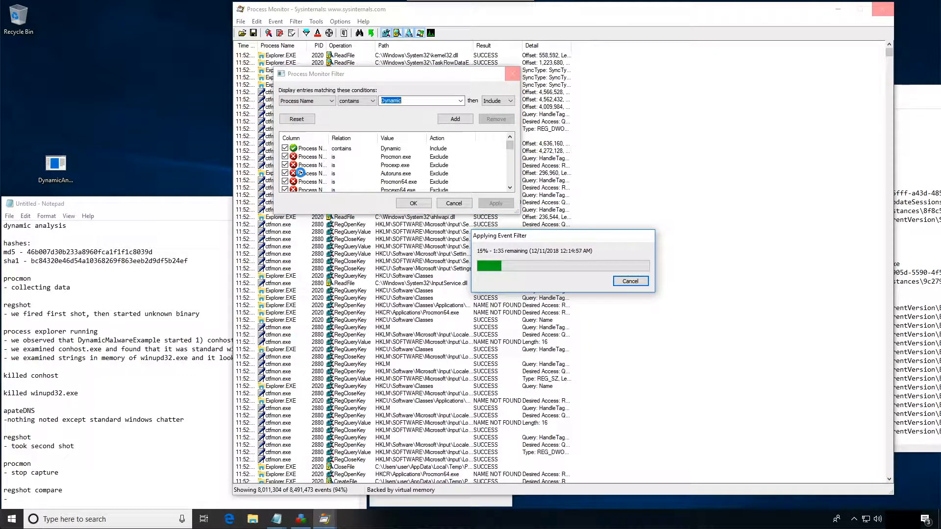
- Write "-filter for only Dynamic in program name" under the regshot compare heading in the Notepad notes
click(58, 496)
text(fil)
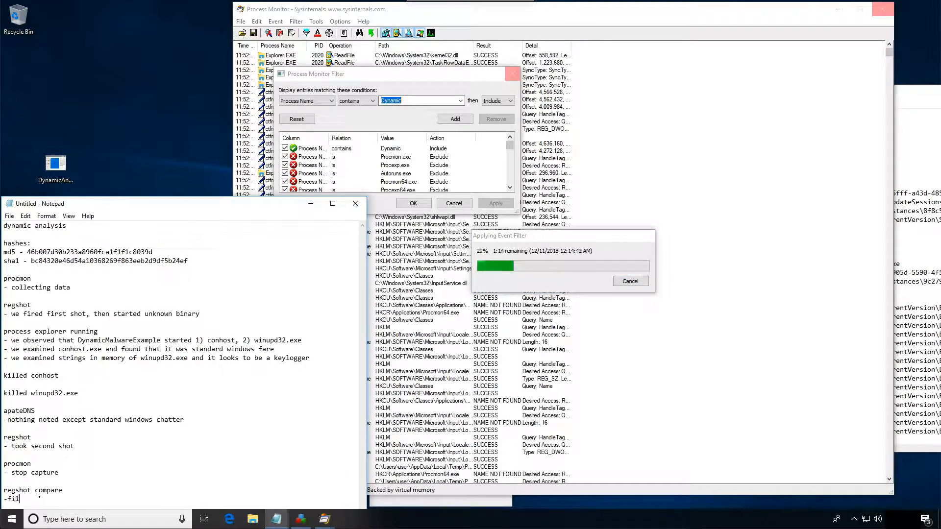
text(ter for onl)
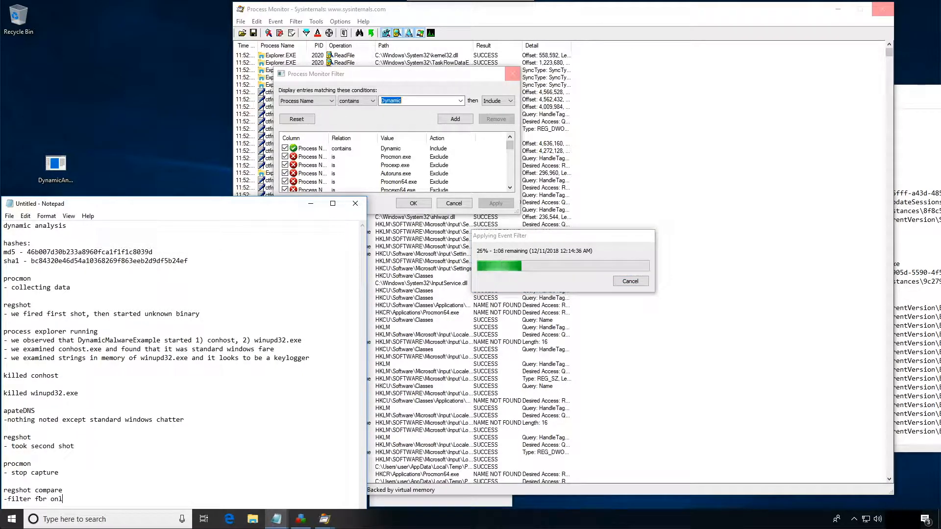
text(y Dynamic)
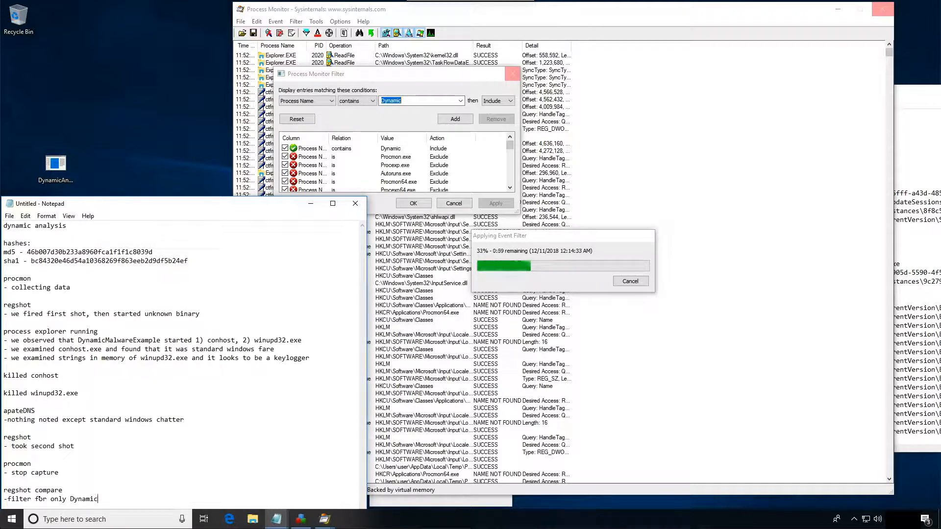
text( in program)
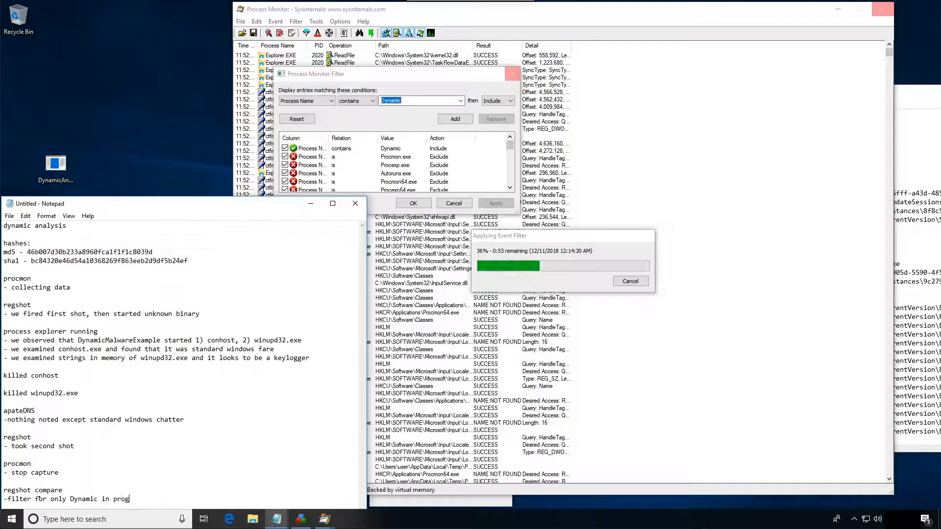
text( name)
click(567, 248)
click(250, 212)
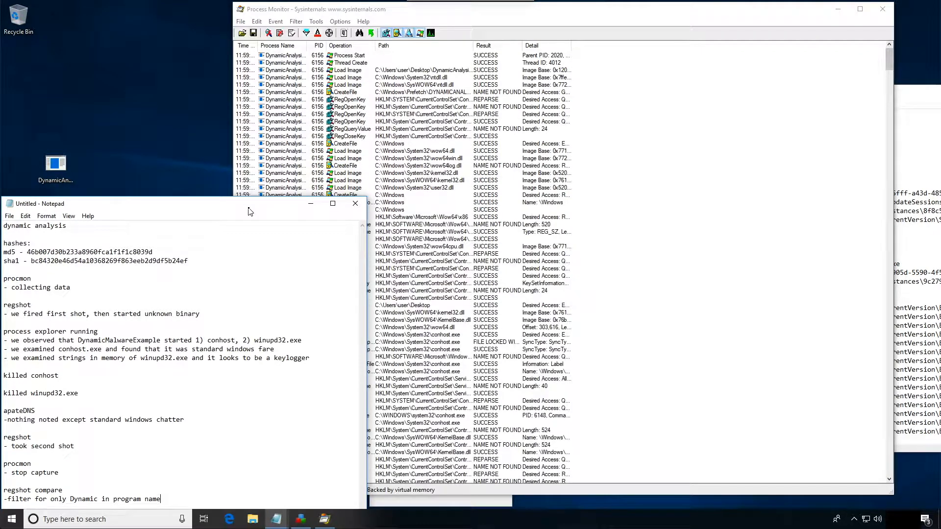
- Widen the Operation, Path and Result columns in Process Monitor so their full entries can be read
click(537, 4)
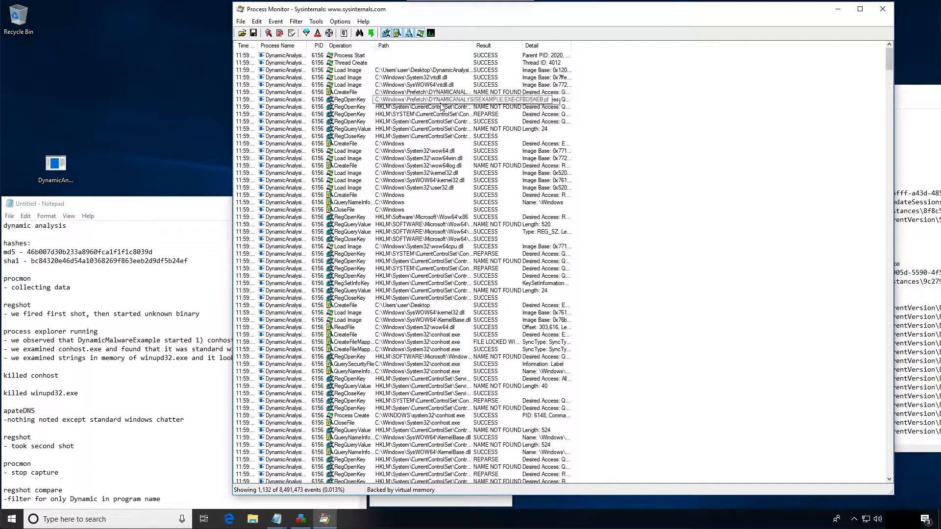
drag(471, 45, 590, 46)
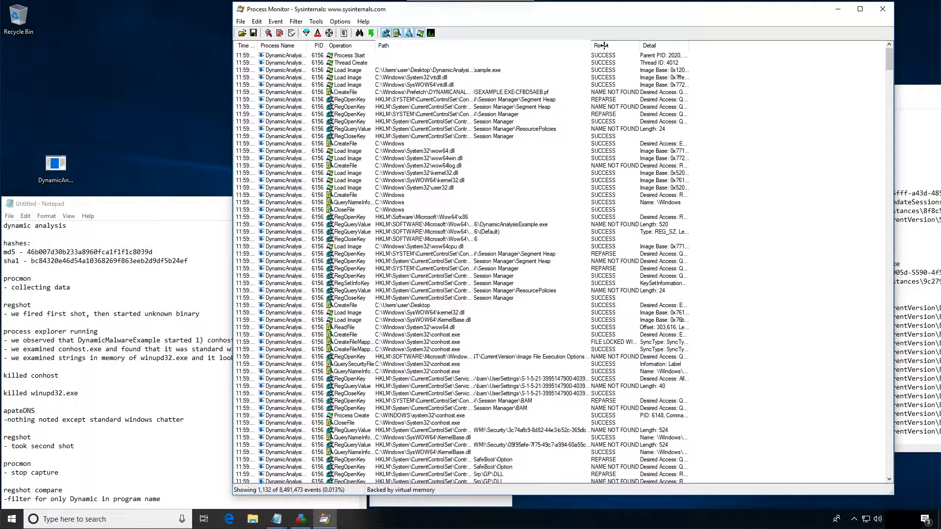
drag(640, 44, 732, 54)
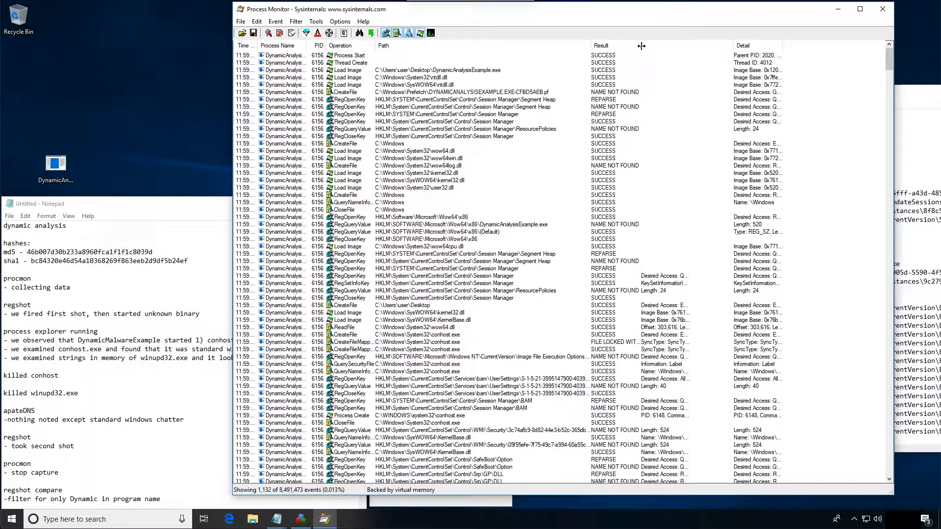
click(354, 70)
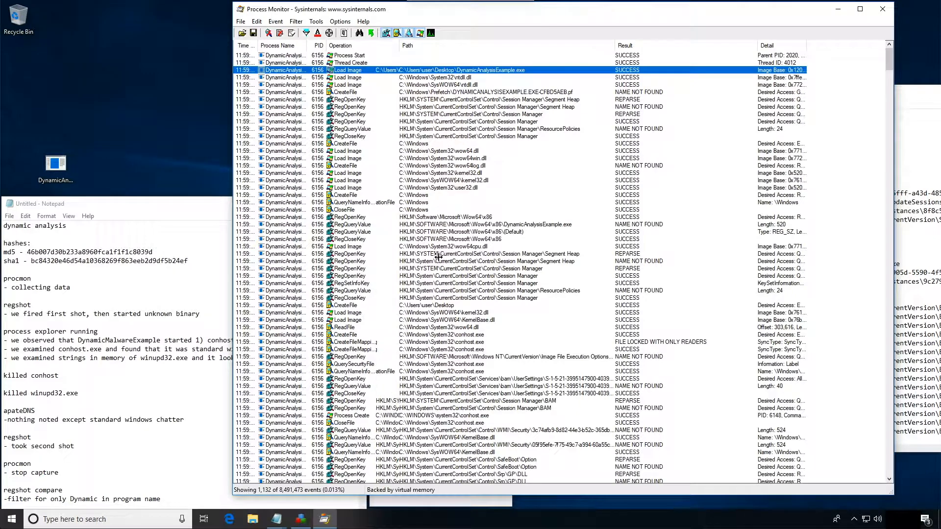
- Examine the filtered DynamicAnalysisExample.exe events in order, checking their file, registry and image-load operations for suspicious activity
scroll(434, 302, down, 3)
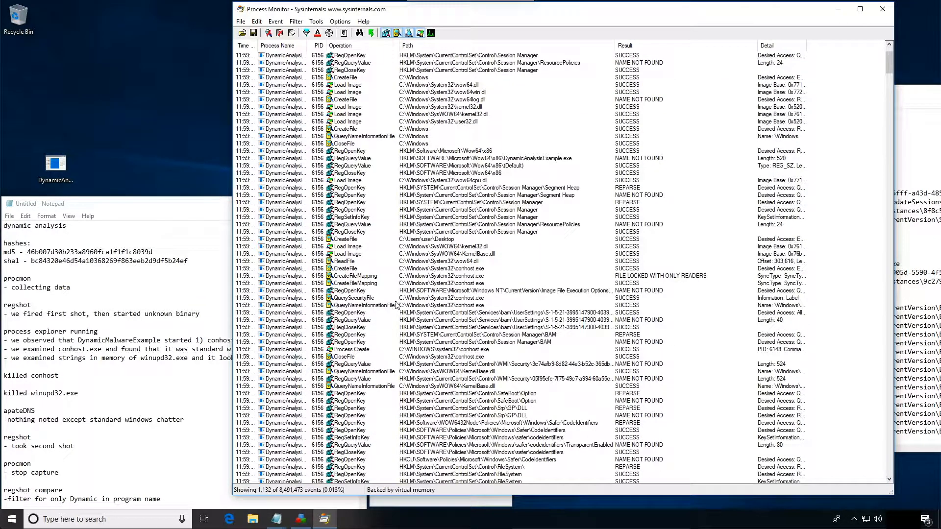
scroll(458, 313, down, 1)
scroll(458, 314, down, 8)
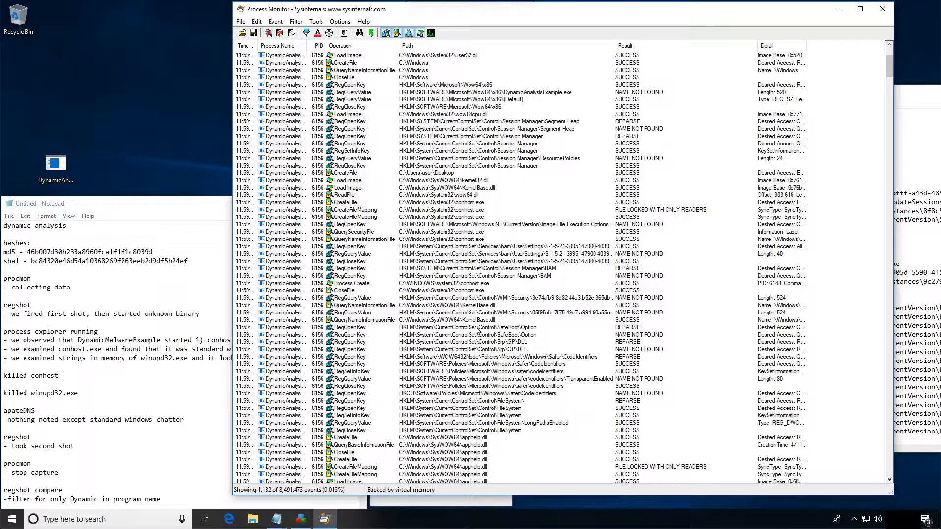
scroll(453, 309, down, 10)
scroll(452, 307, down, 2)
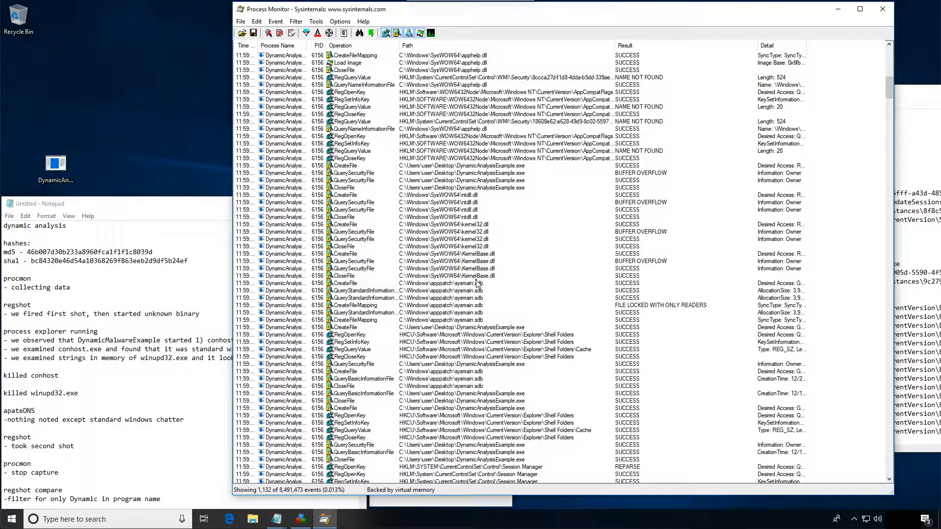
scroll(497, 292, down, 4)
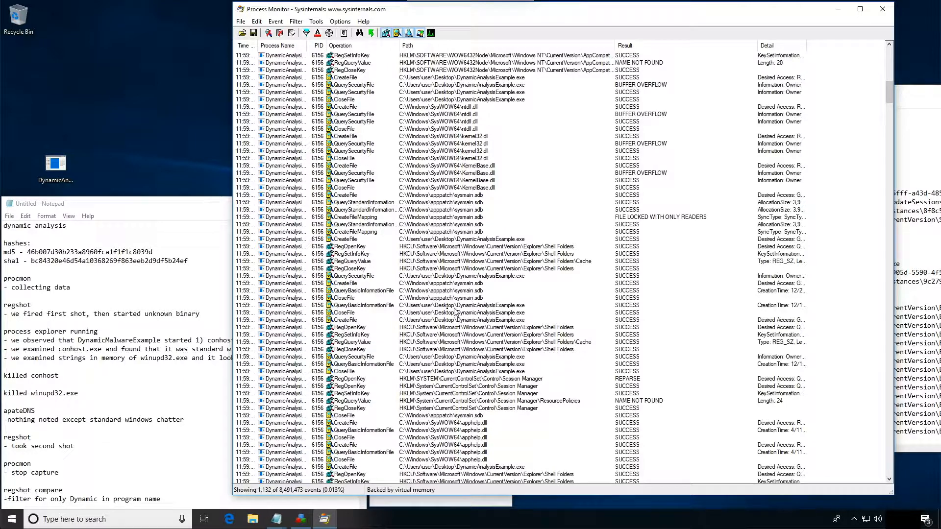
click(383, 306)
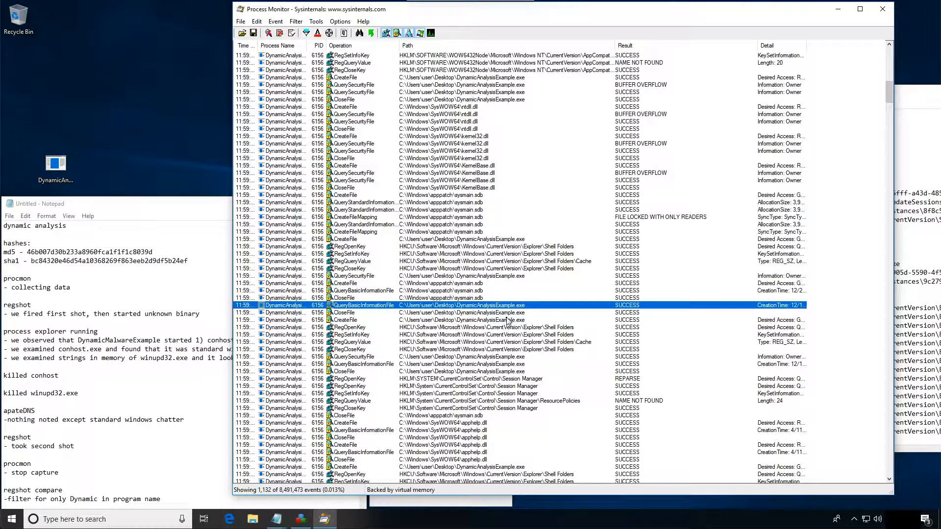
scroll(507, 321, down, 6)
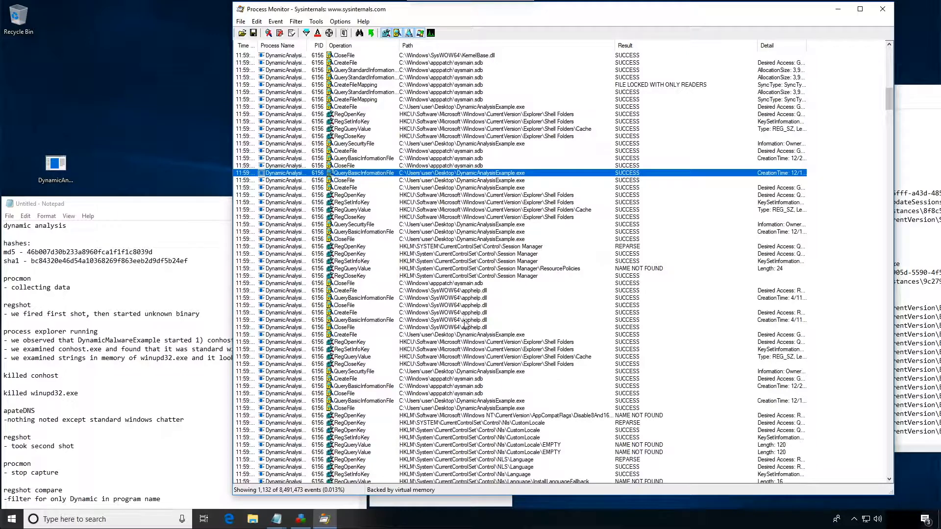
scroll(465, 324, down, 9)
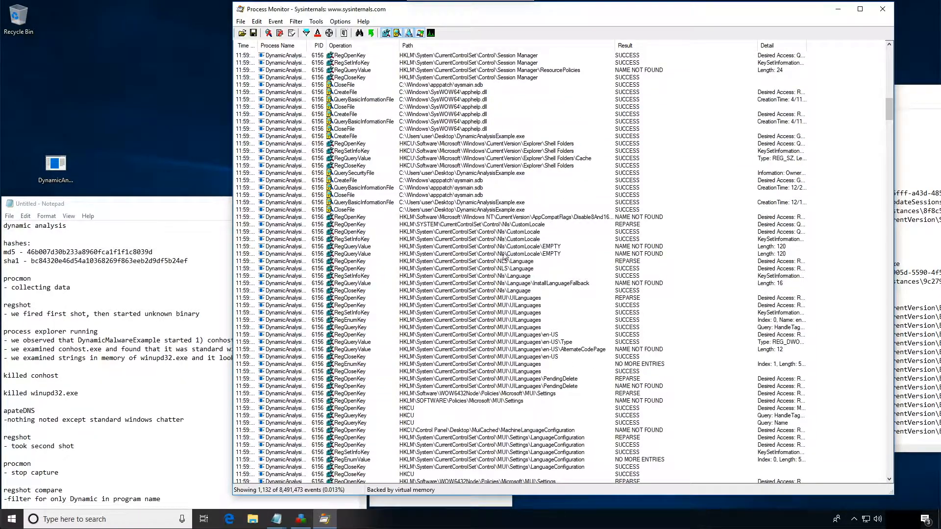
scroll(498, 346, down, 12)
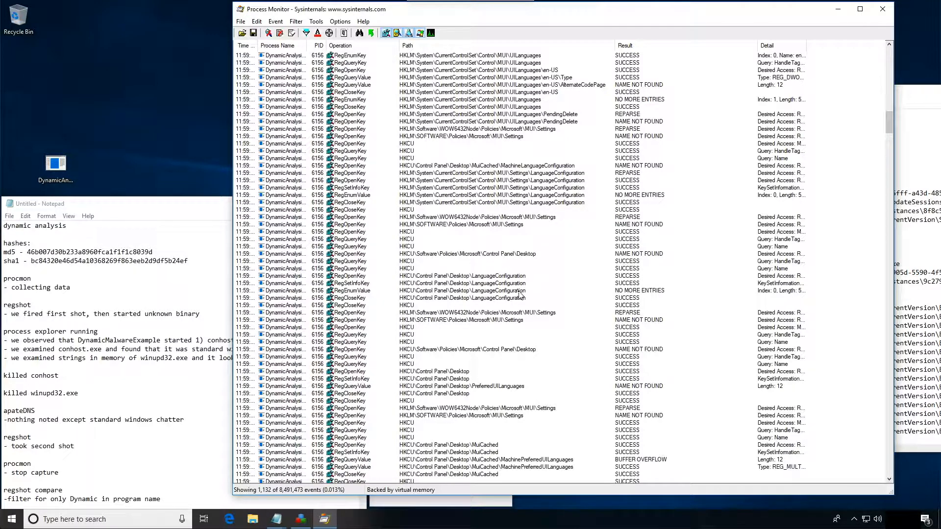
scroll(520, 294, down, 9)
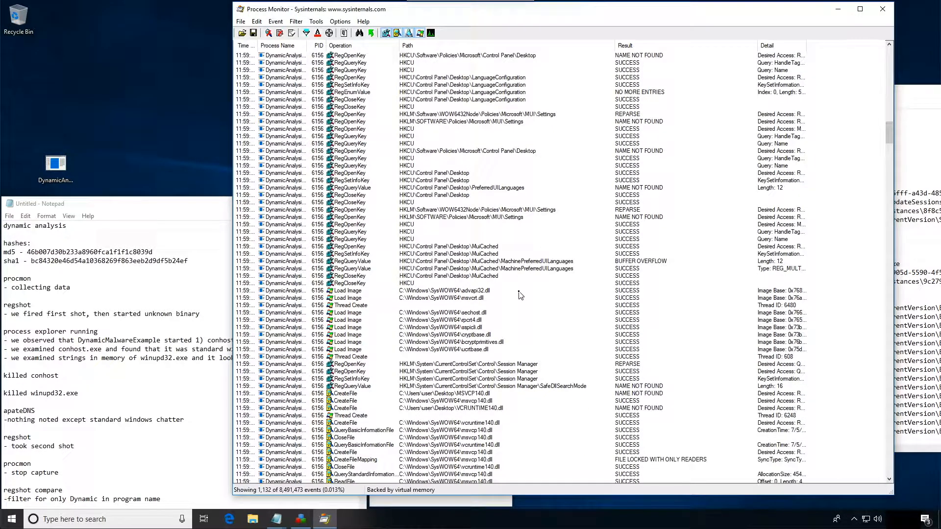
scroll(520, 295, down, 14)
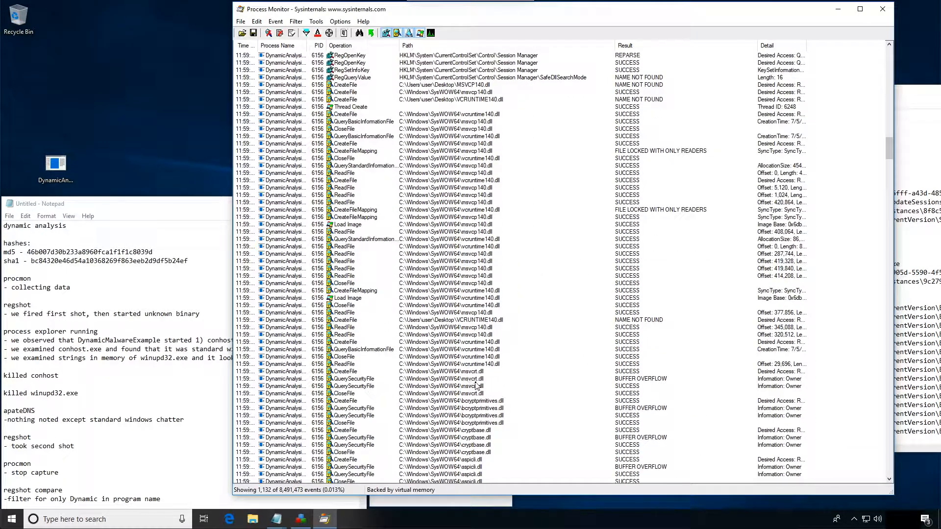
scroll(475, 382, down, 2)
scroll(475, 384, down, 4)
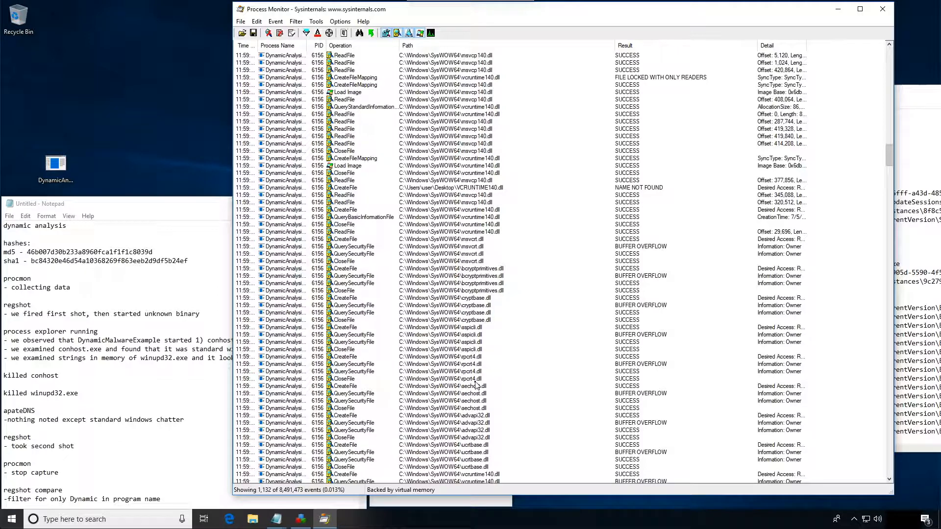
scroll(477, 386, down, 13)
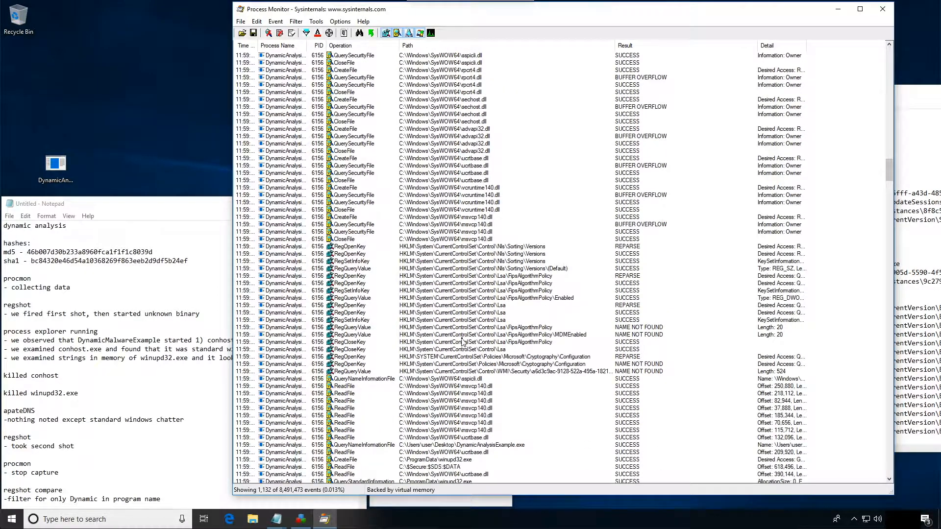
- Locate the CreateFile event for C:\ProgramData\winupd32.exe and widen the Process Name column to check which process made it
click(479, 445)
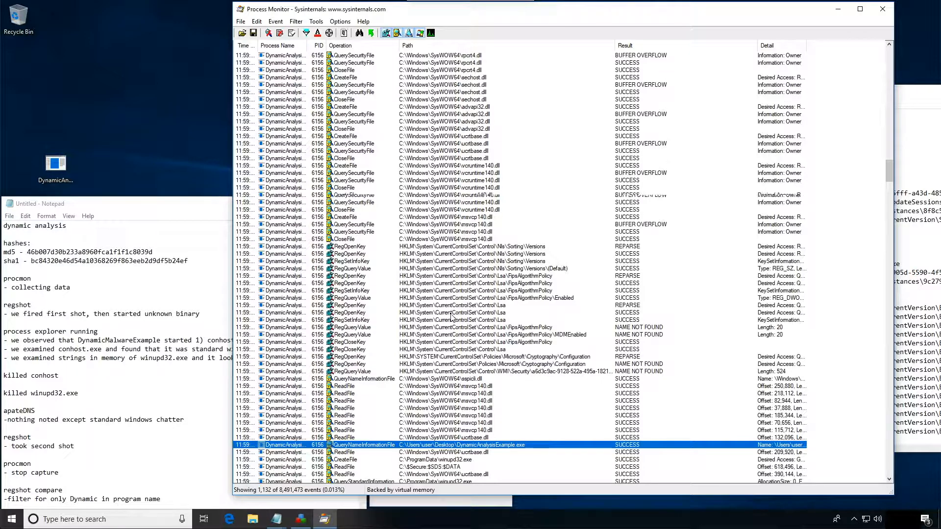
scroll(451, 317, down, 12)
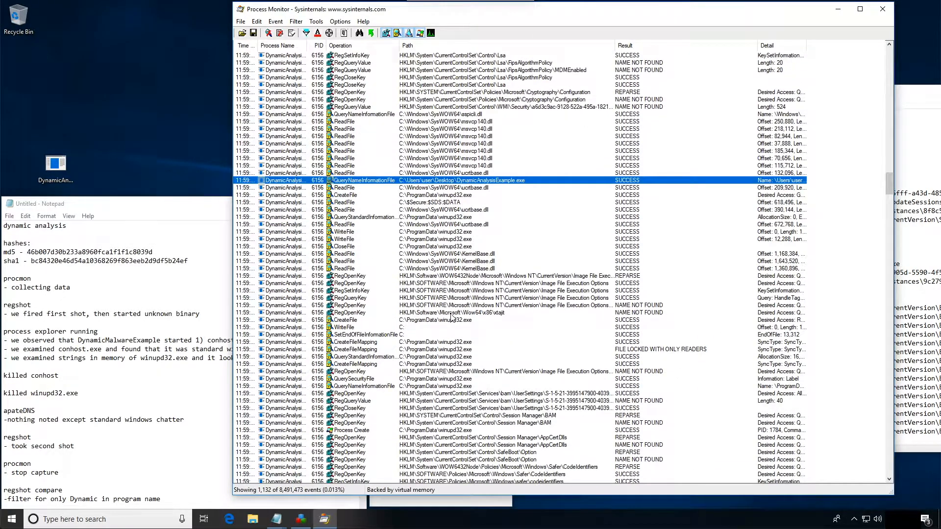
click(446, 321)
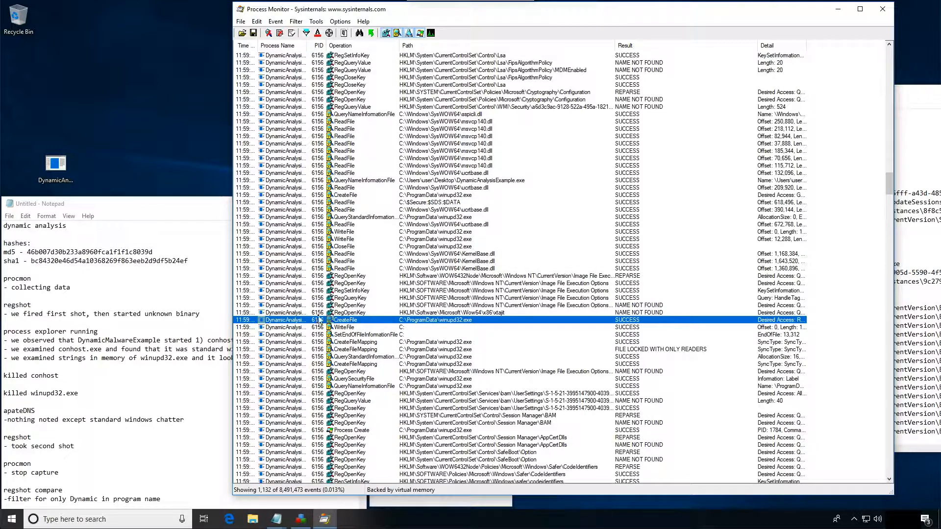
drag(305, 47, 320, 46)
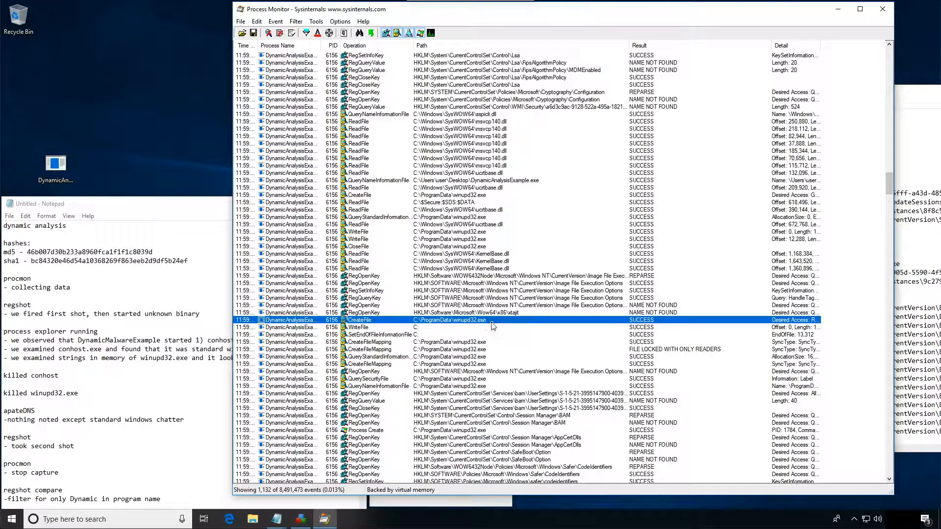
- Add the note "-- creates a file called c:\programdata\winupd32.exe" below the filter line and return to the Process Monitor events
click(110, 473)
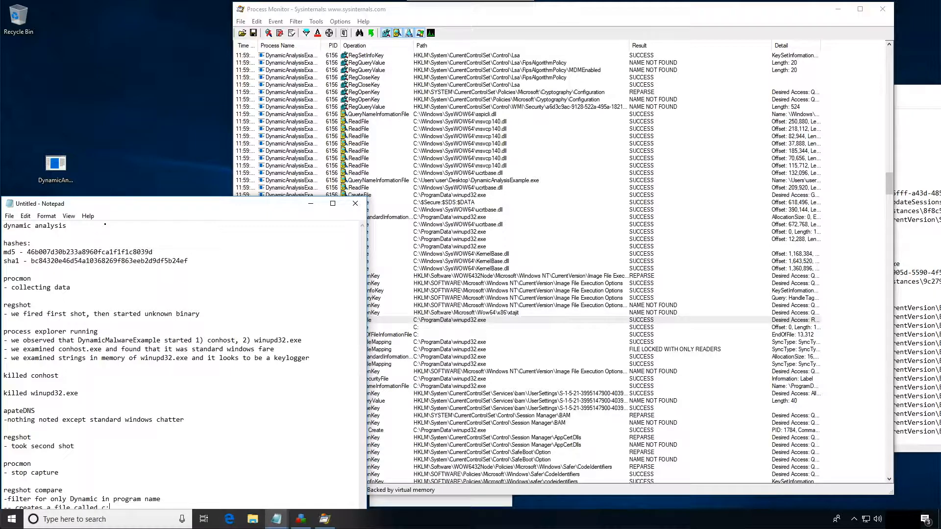
text(data\winupd32.exe)
click(380, 335)
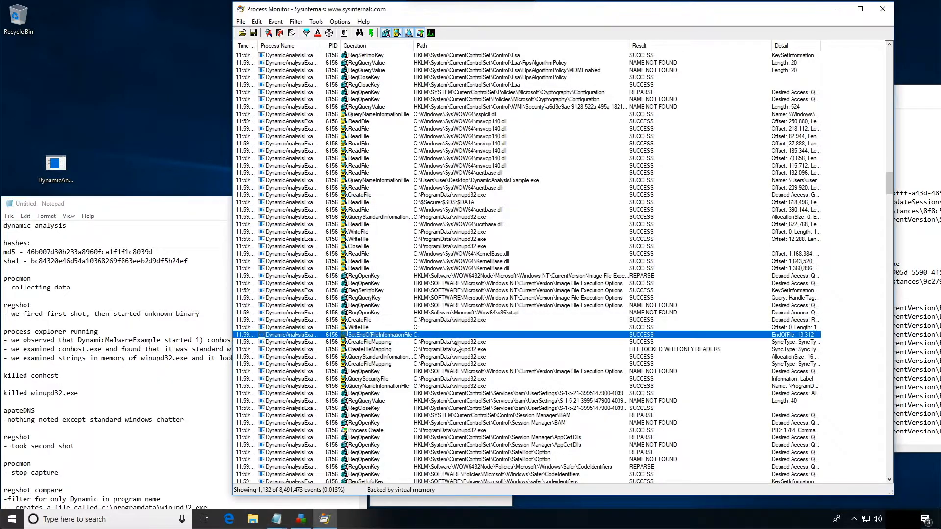
- Check the events after the winupd32.exe file write, from the CreateFileMapping entries to the Process Create event for C:\ProgramData\winupd32.exe
click(424, 342)
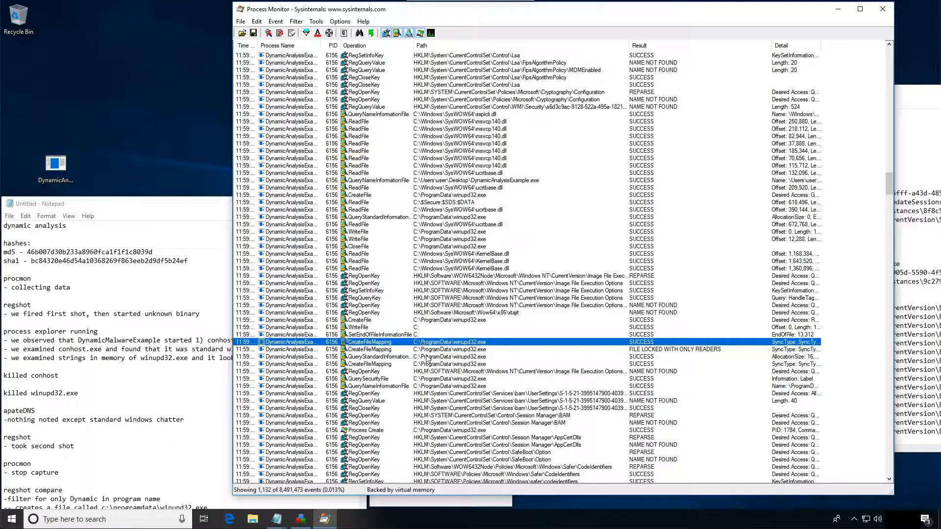
click(430, 358)
click(467, 364)
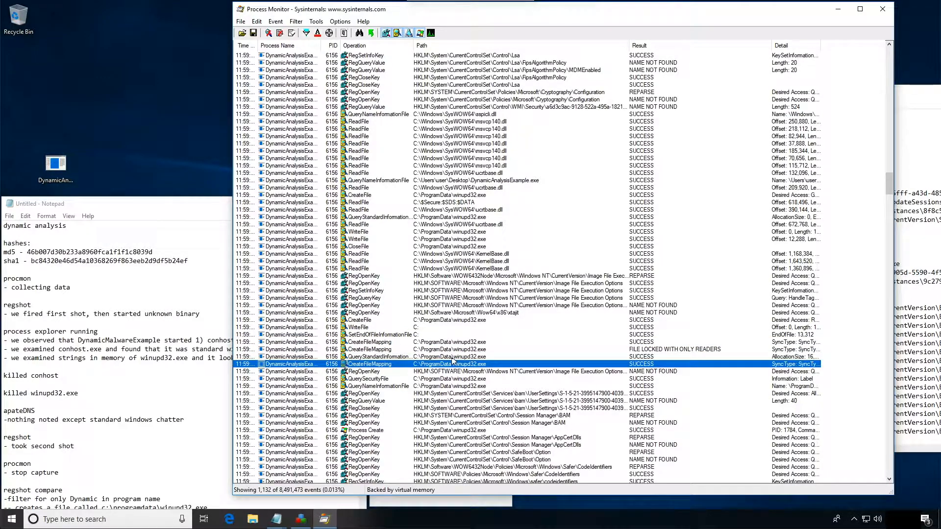
click(421, 372)
click(394, 386)
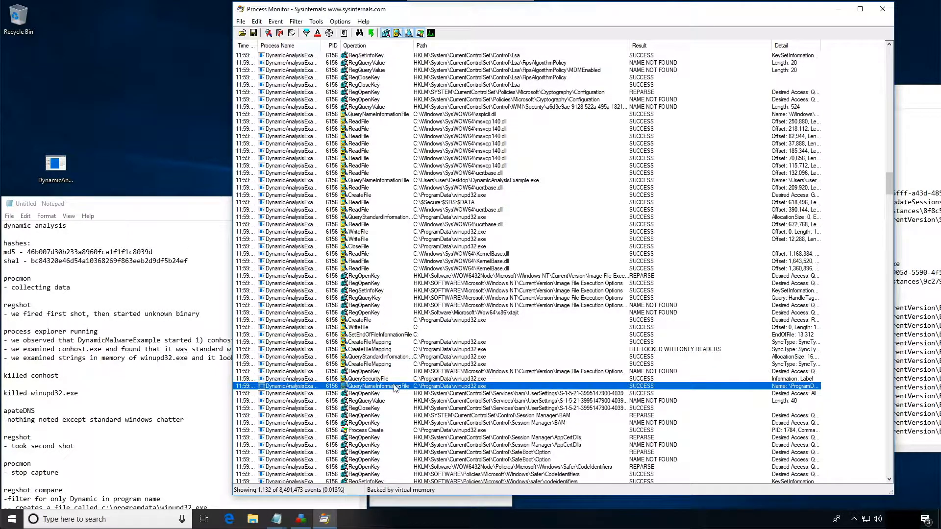
click(382, 430)
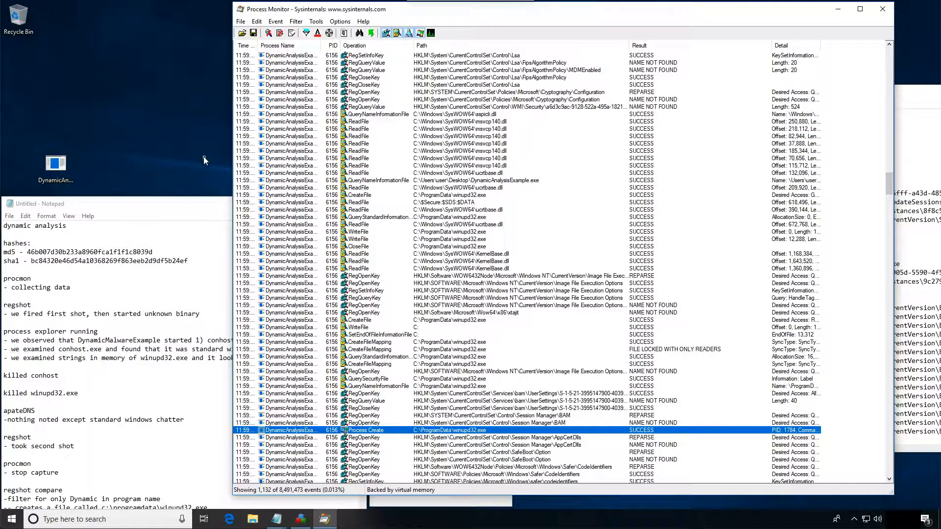
- Move the Dynamic filter and created-file note lines from under "regshot compare" to under "procmon analysis" in Notepad
drag(182, 207, 189, 67)
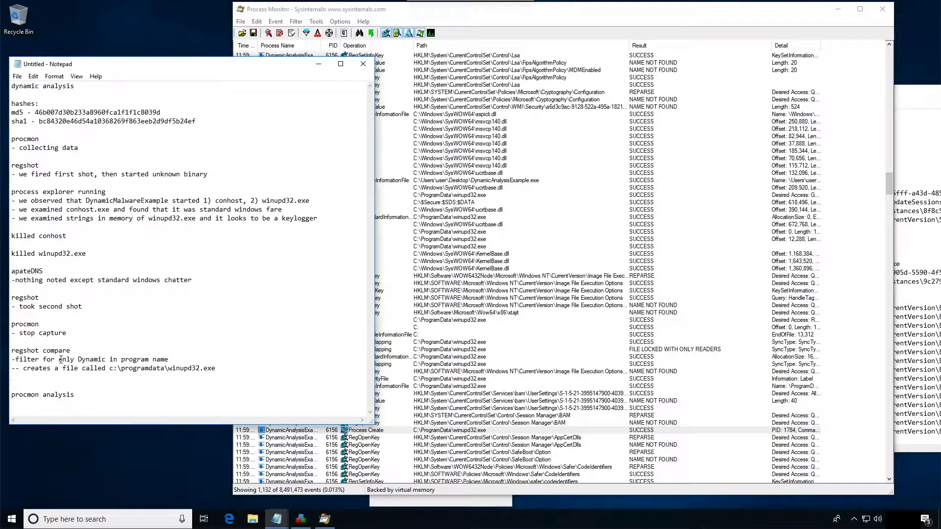
drag(234, 369, 1, 358)
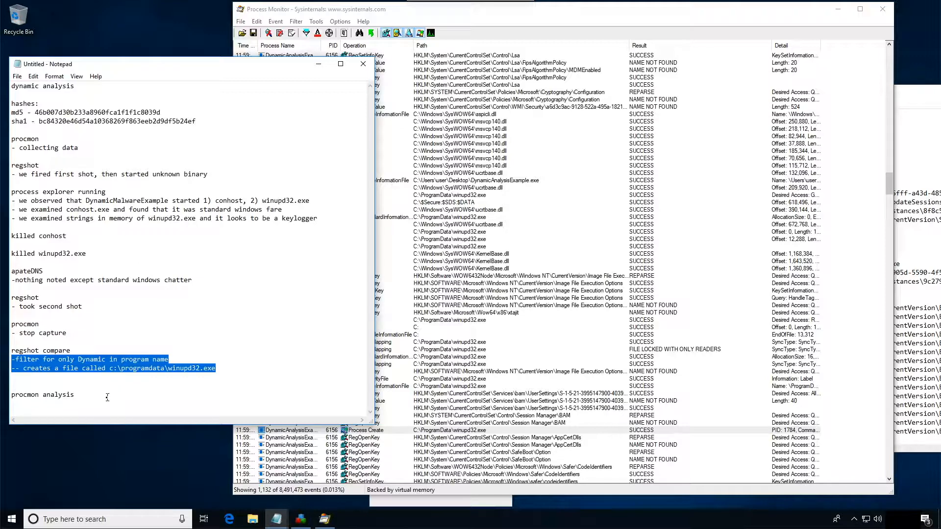
key(Delete)
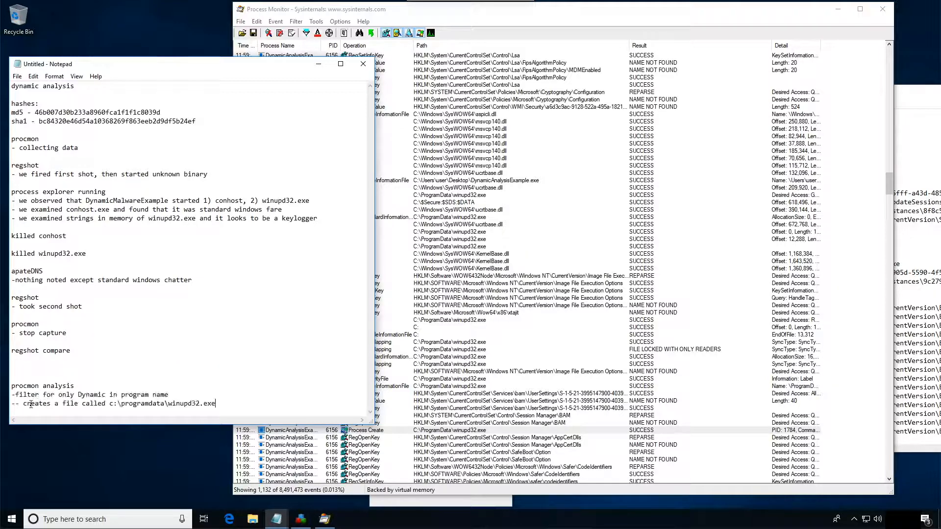
drag(30, 405, 55, 412)
- Add the note "-- create process winupd32.exe" below the created-file line and return to the Process Create event in Process Monitor
key(Return)
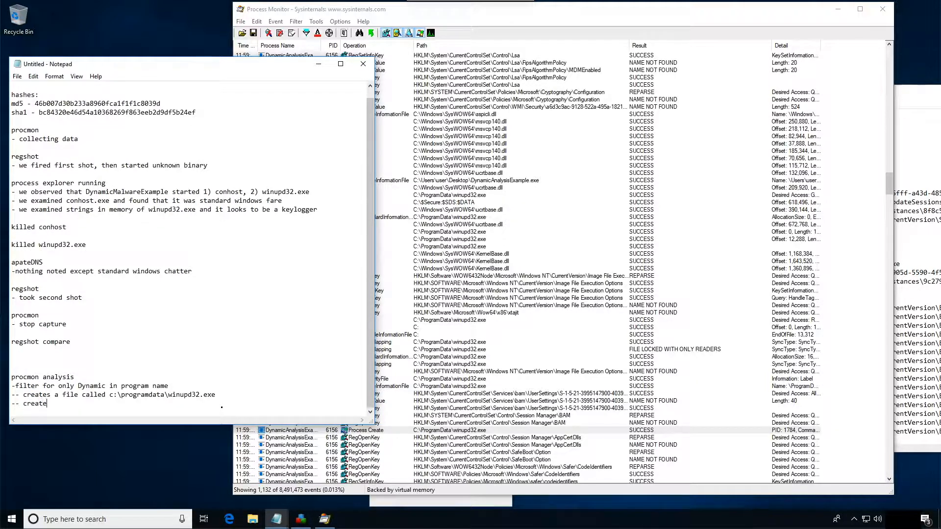
text(-- create process winupd32.exe)
click(457, 433)
- Examine the events following the winupd32.exe process creation, through the registry operations on the HKCU CurrentVersion\Run key and its WINUPD32 value
scroll(512, 445, down, 4)
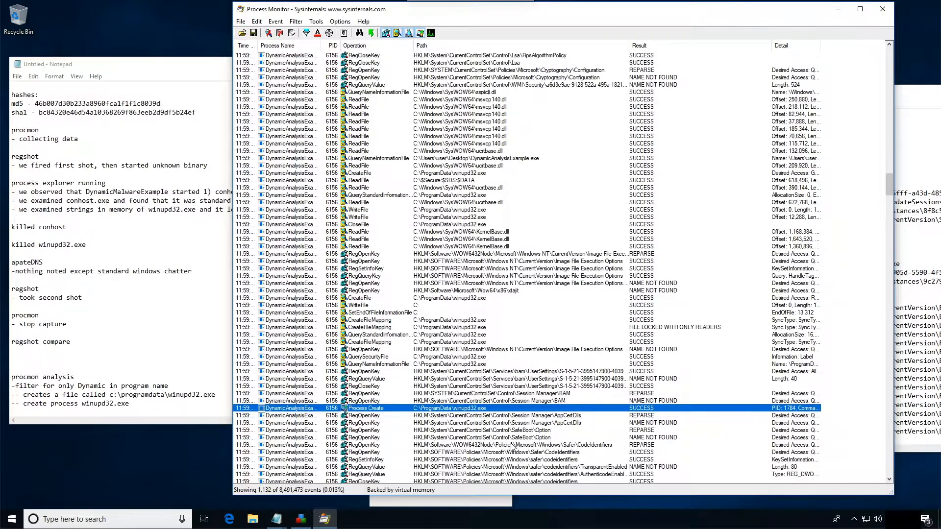
scroll(533, 382, down, 10)
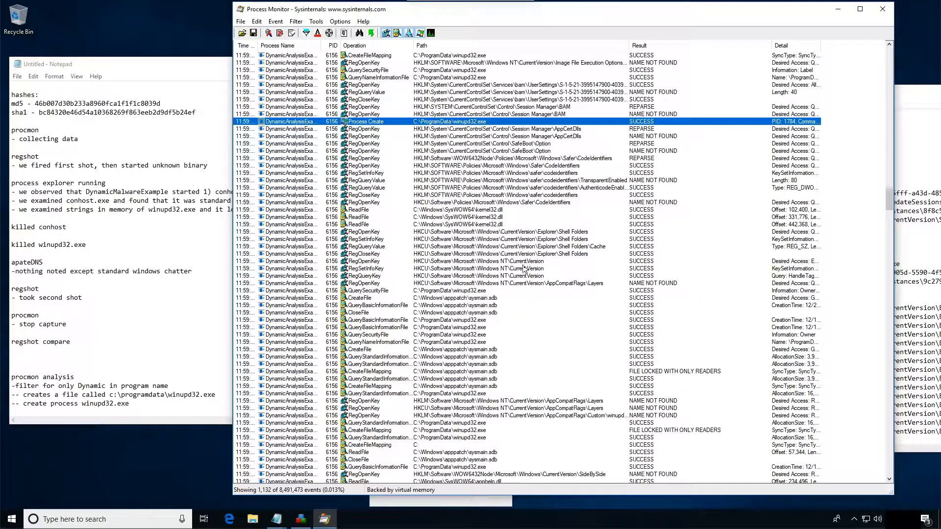
scroll(526, 267, down, 2)
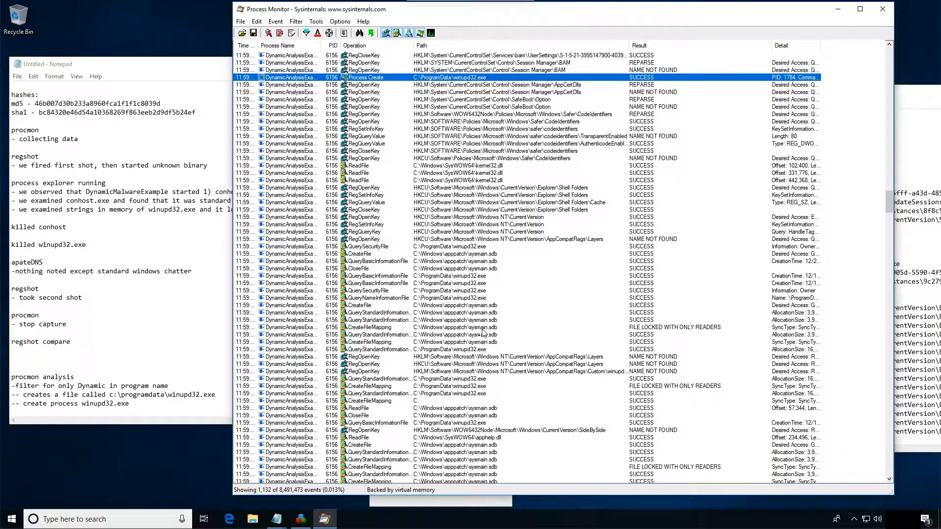
click(466, 387)
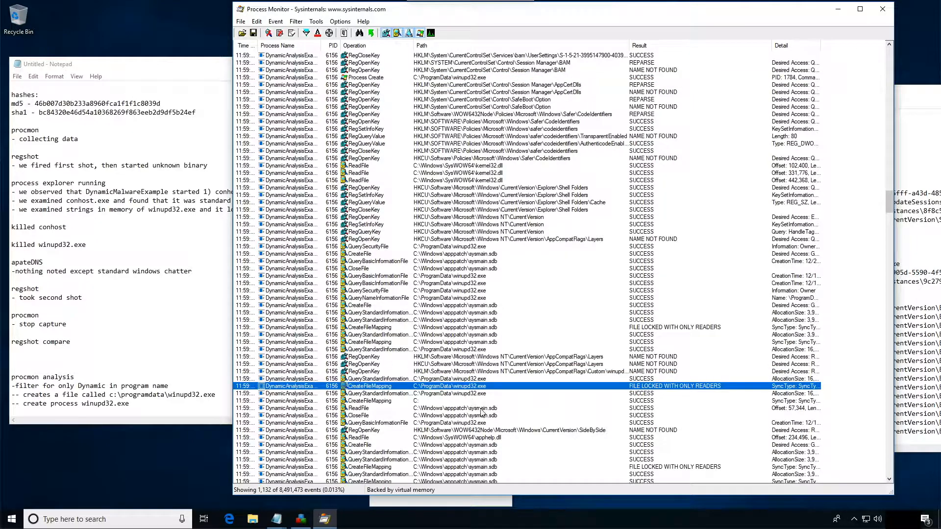
scroll(480, 409, down, 4)
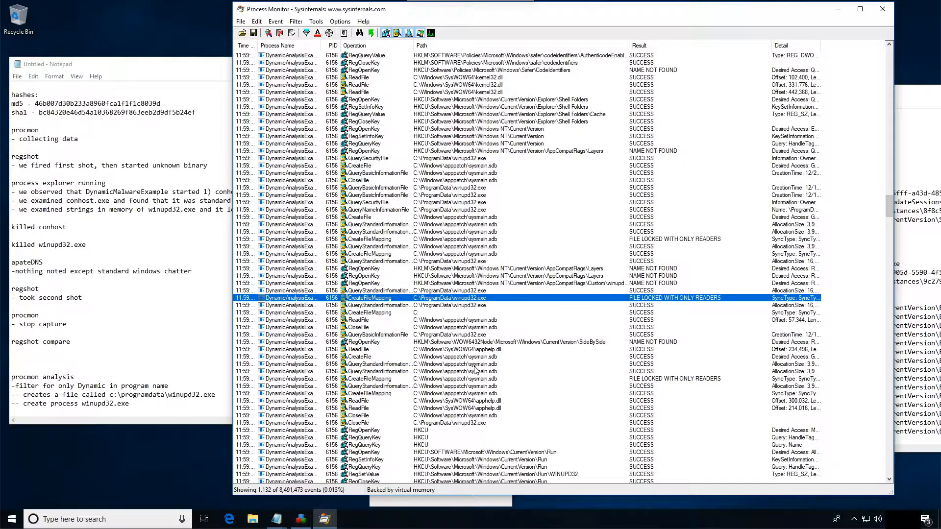
scroll(474, 369, down, 3)
click(508, 387)
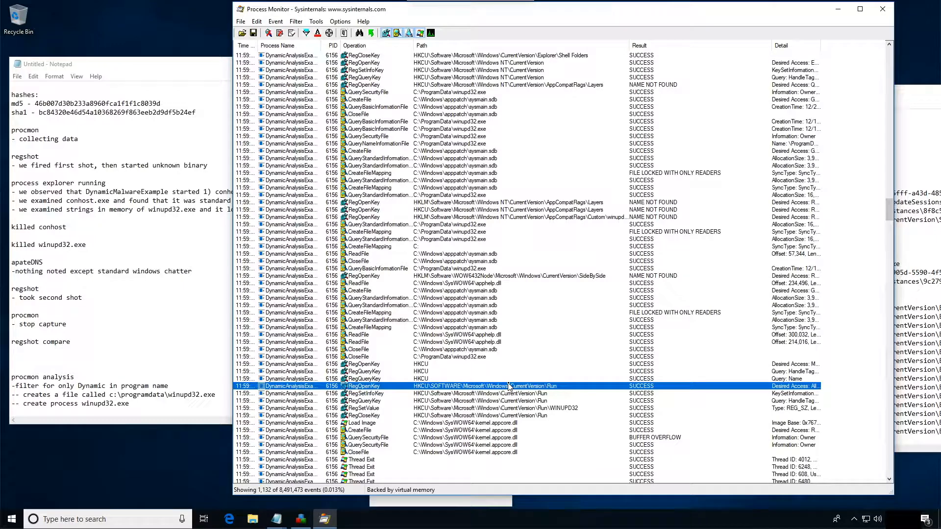
scroll(509, 387, down, 1)
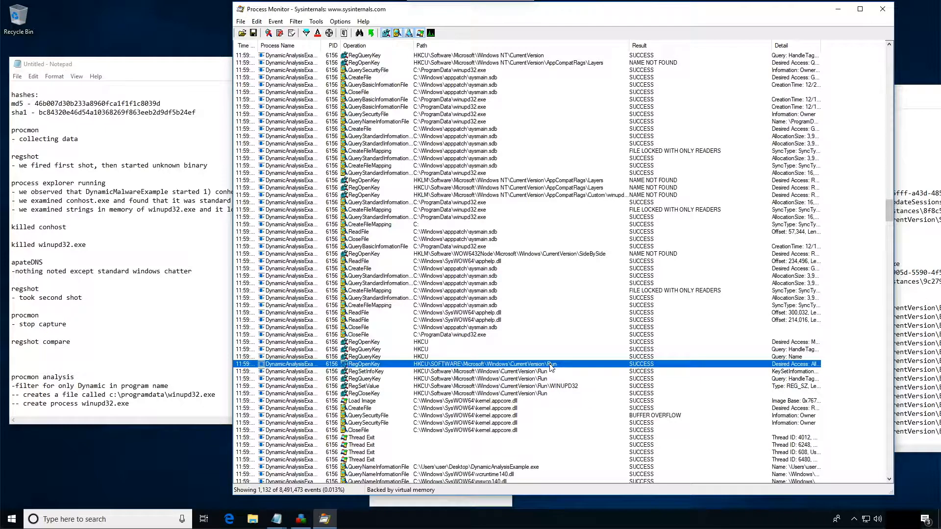
click(539, 379)
click(381, 386)
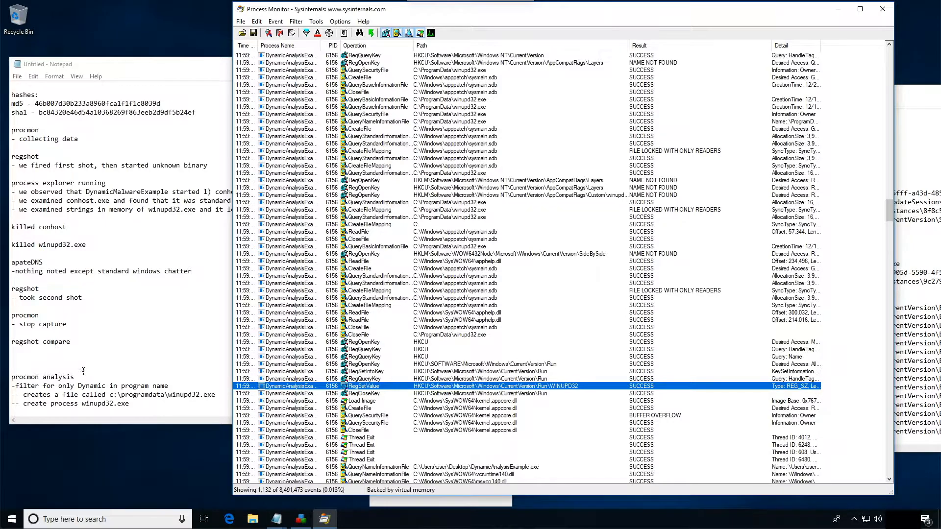
- Add the note "-- creating a value in the Registry called WINUPD32" at the end of the procmon analysis notes in Notepad
drag(84, 371, 78, 377)
click(39, 411)
scroll(2, 338, up, 1)
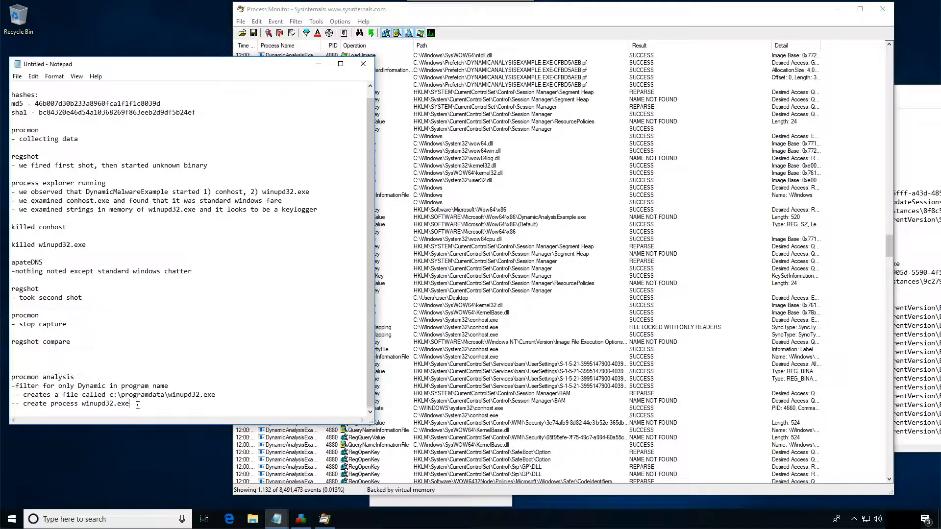
key(Return)
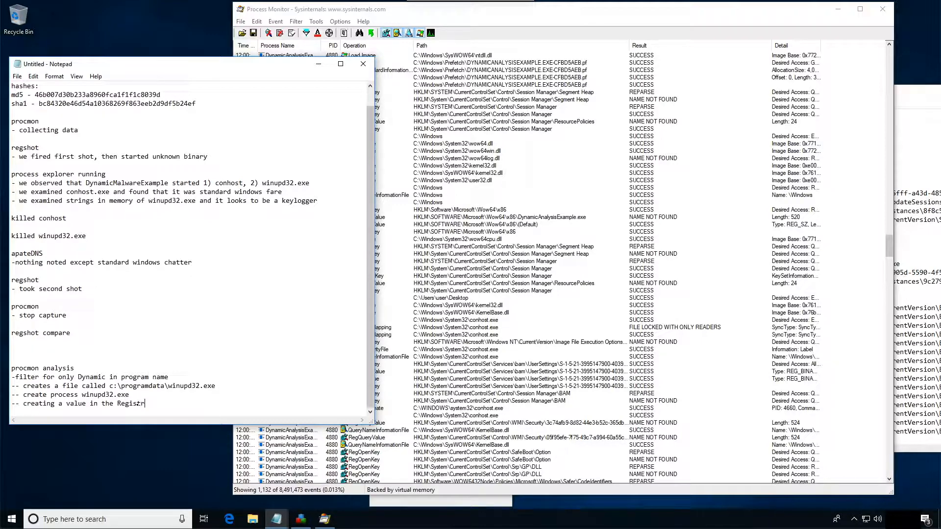
text(called WINUPD32)
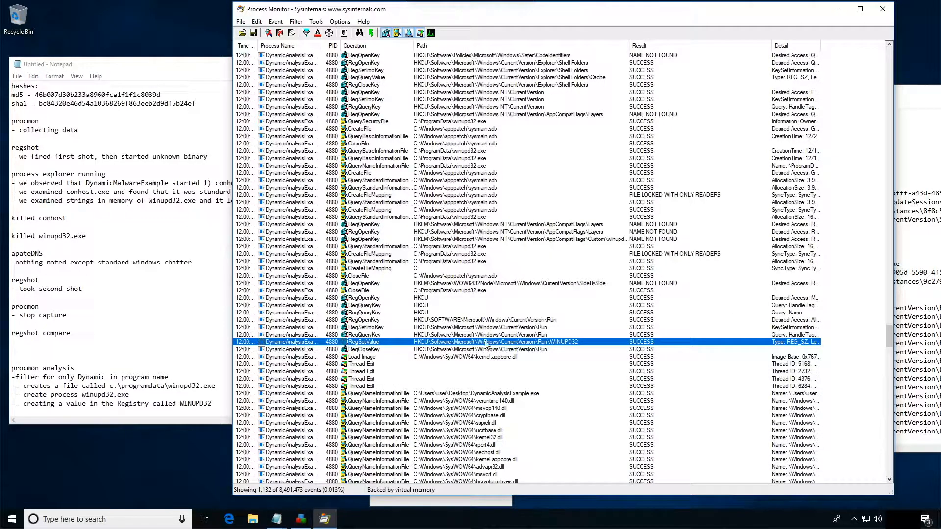
- Examine the remaining DynamicAnalysisExample.exe events in Process Monitor, including thread and process exits and the later run, through the end of the list
click(365, 364)
click(364, 378)
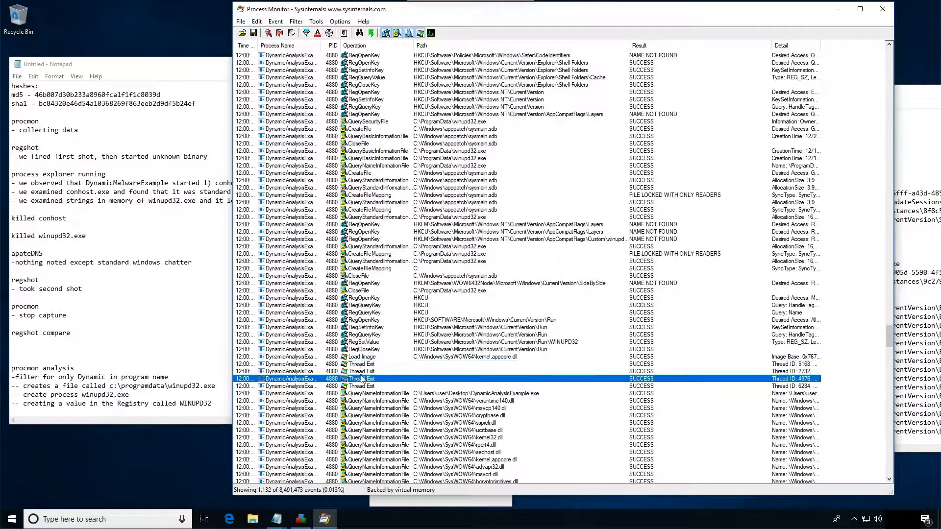
scroll(488, 379, down, 6)
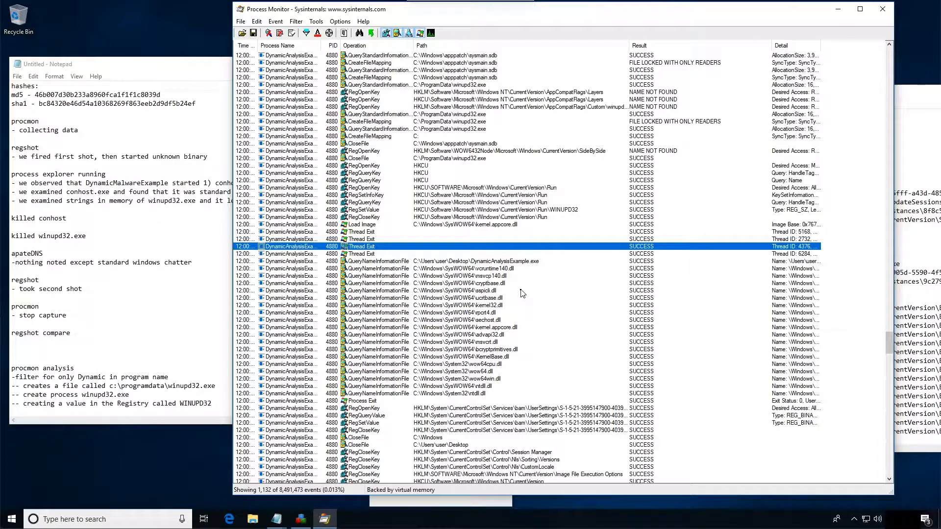
click(364, 401)
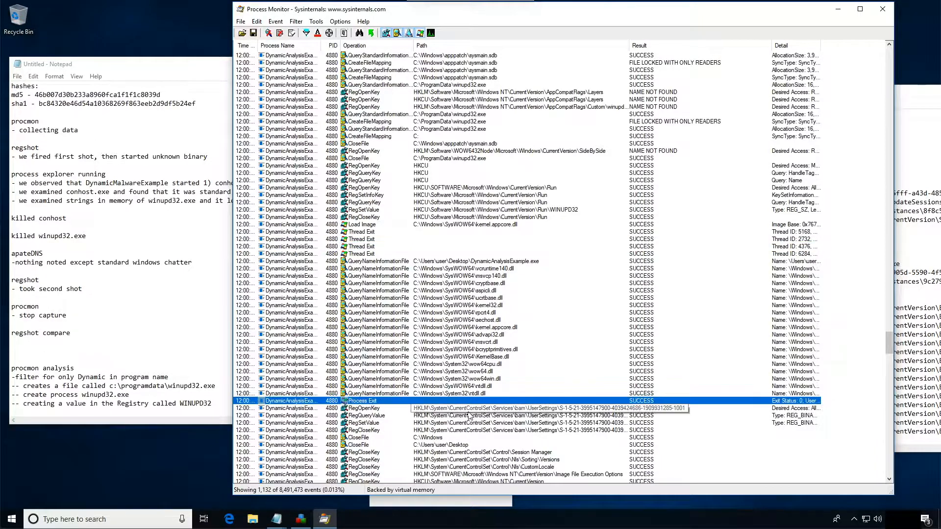
scroll(469, 445, down, 2)
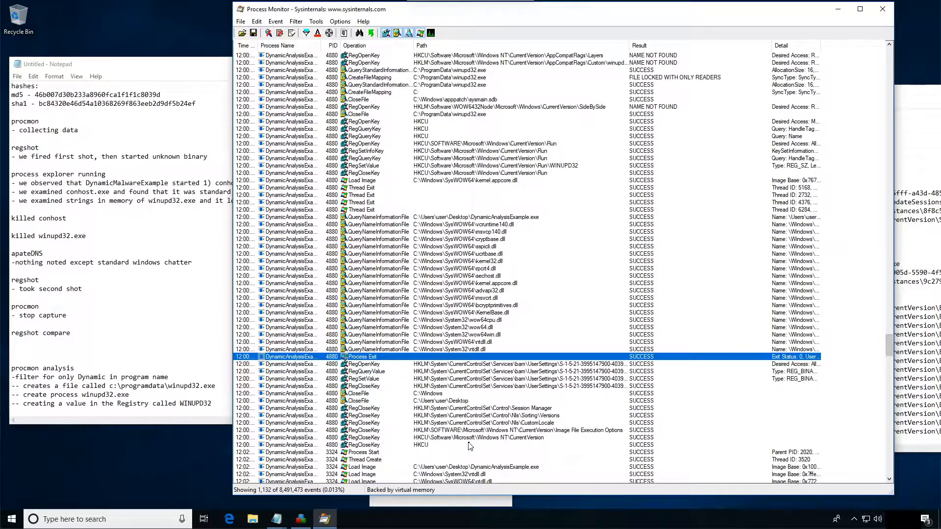
scroll(469, 446, down, 1)
click(558, 445)
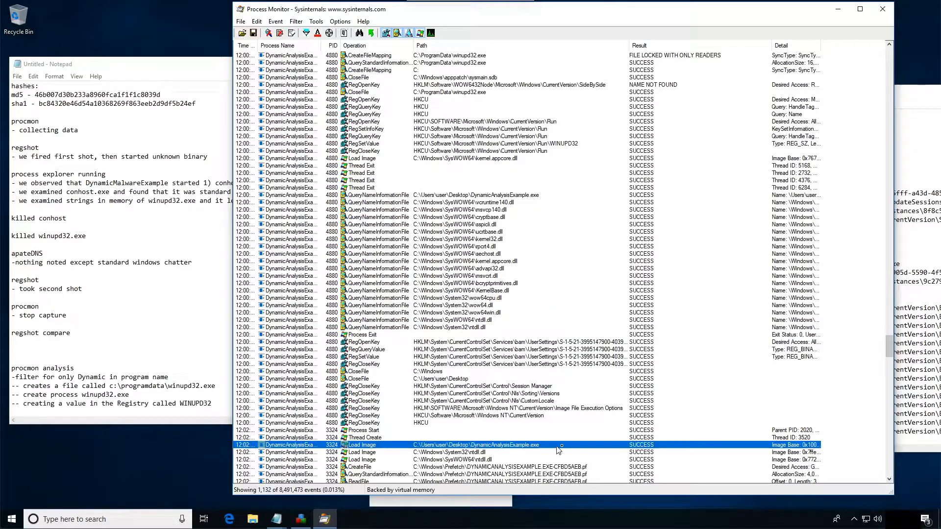
scroll(562, 447, down, 4)
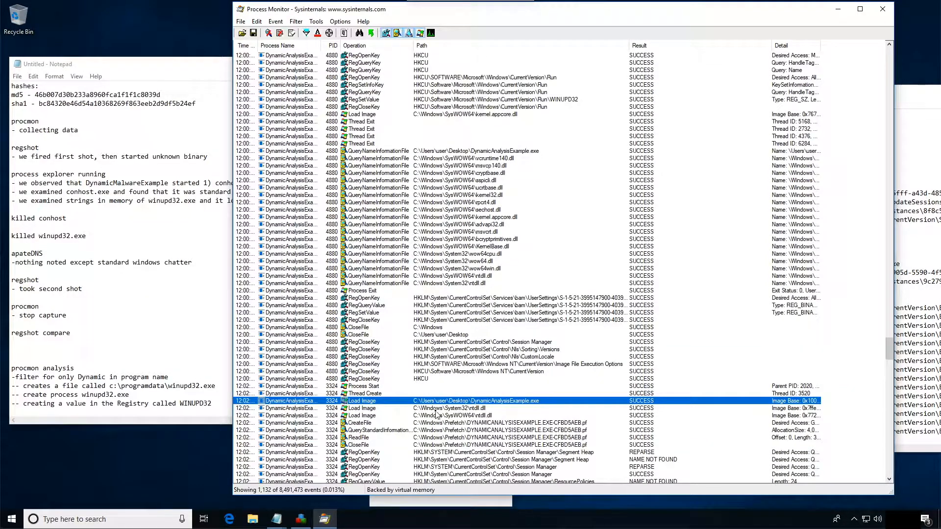
scroll(438, 415, down, 20)
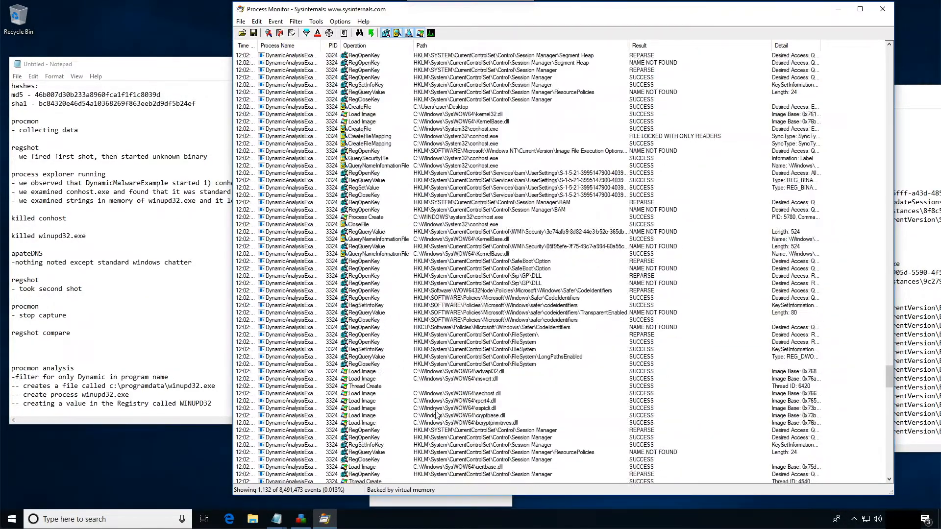
scroll(438, 415, down, 4)
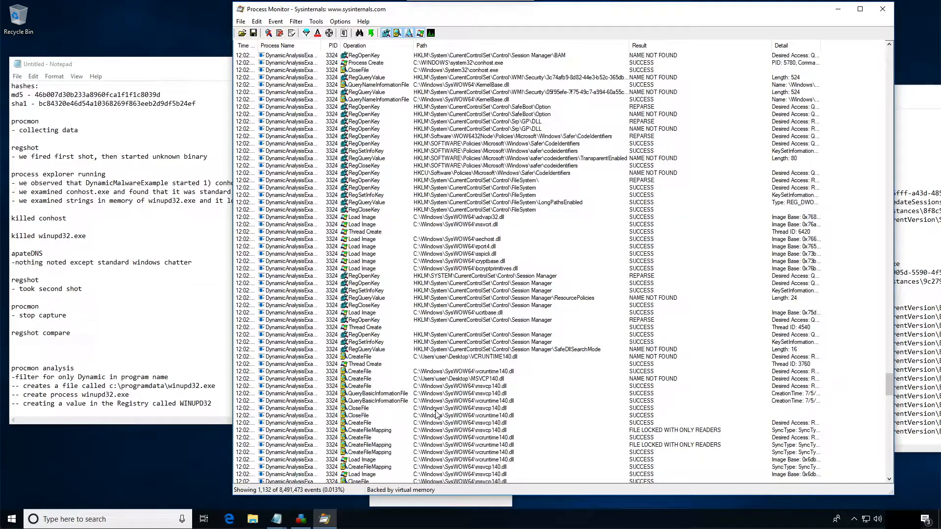
scroll(437, 415, down, 13)
scroll(438, 415, down, 20)
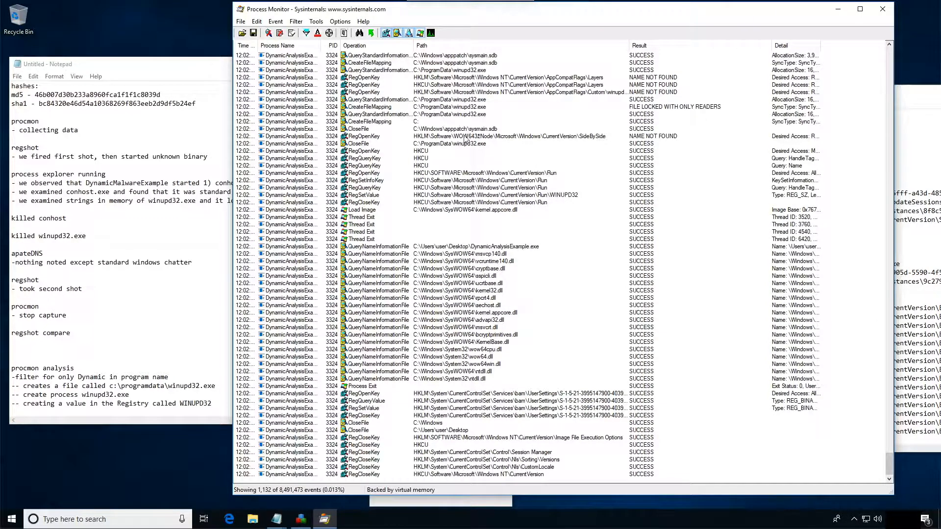
click(357, 247)
click(370, 239)
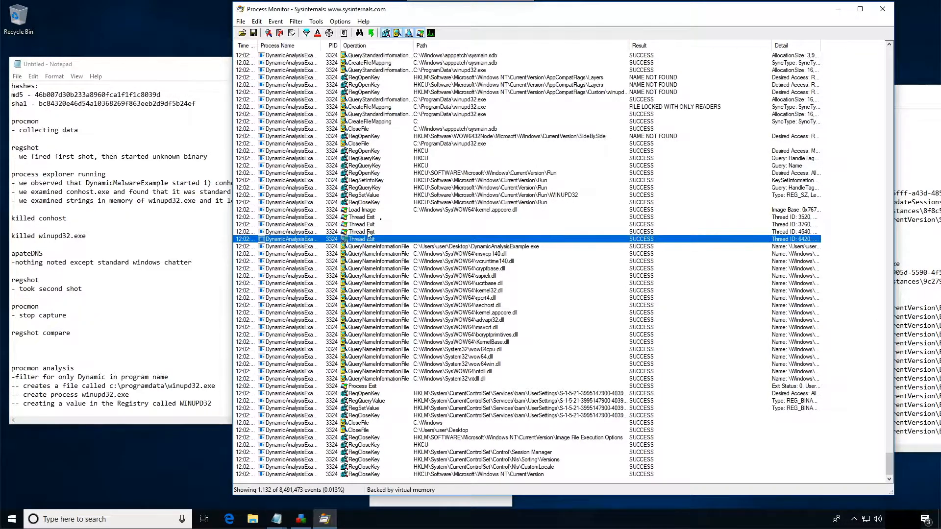
- Disable the Process Monitor filter rule that includes process names containing Dynamic
click(306, 33)
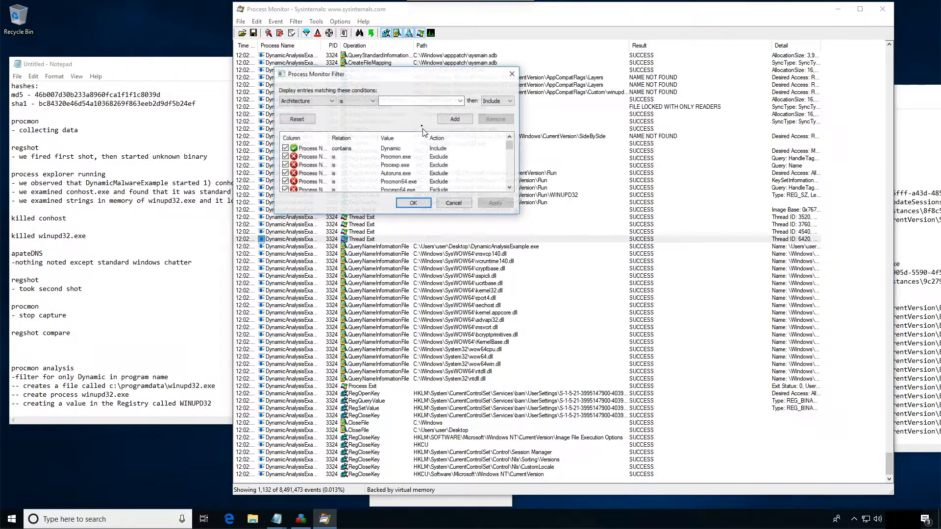
click(359, 149)
click(285, 148)
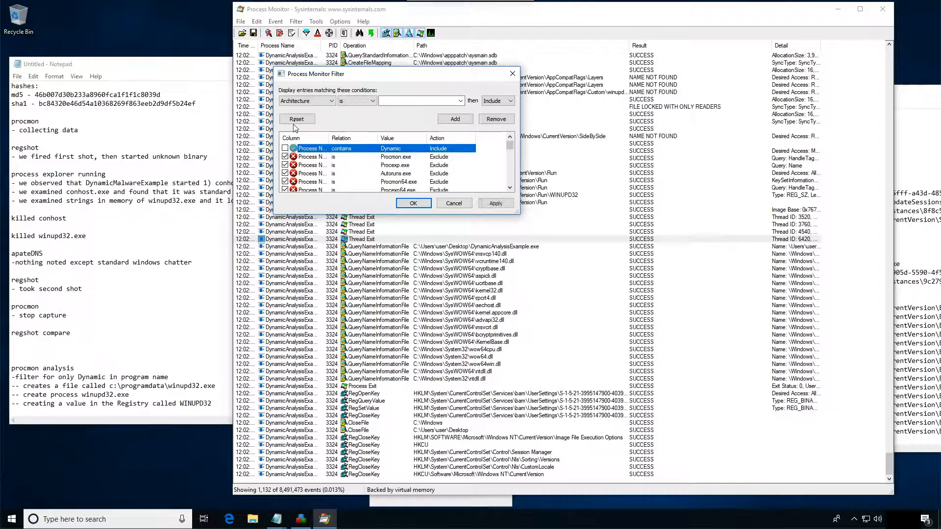
- Add and apply a Process Monitor filter rule that includes events whose process name is winupd32.exe
click(305, 101)
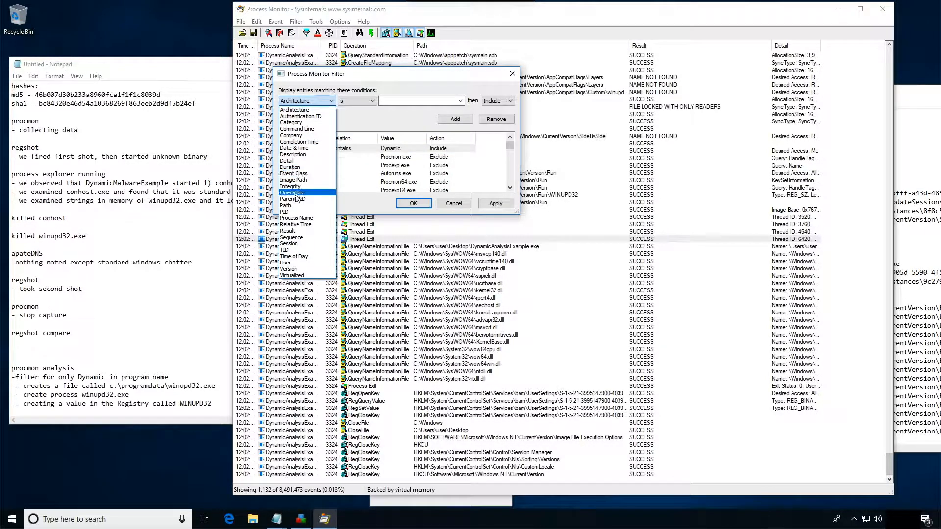
click(295, 218)
click(397, 102)
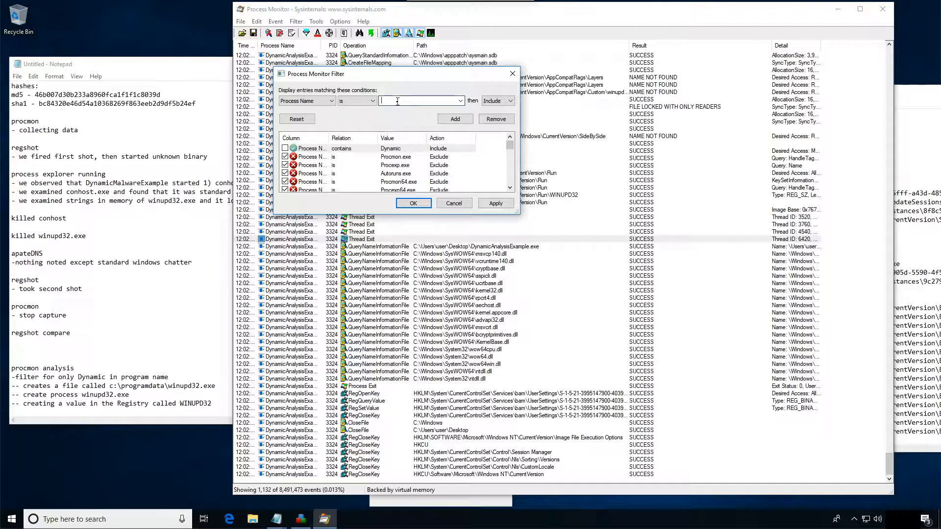
text(winupd32.exe)
key(Return)
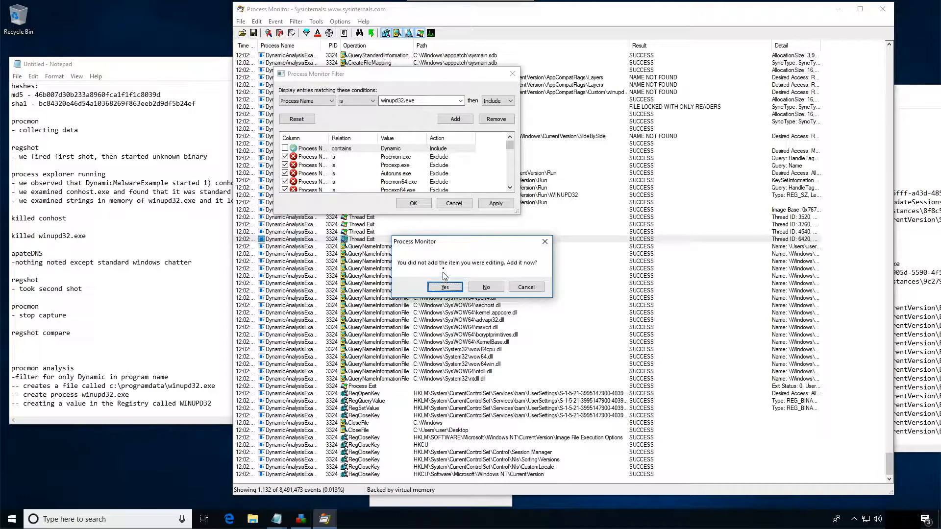
click(444, 287)
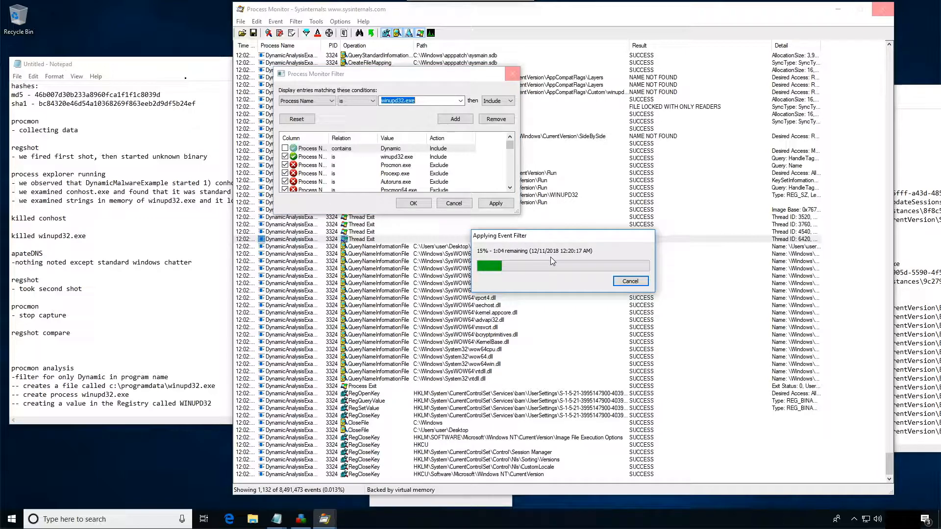
- Add the line "-filter on winupd32.exe" to the procmon analysis notes in Notepad and start a "--" sub-item beneath it
click(230, 401)
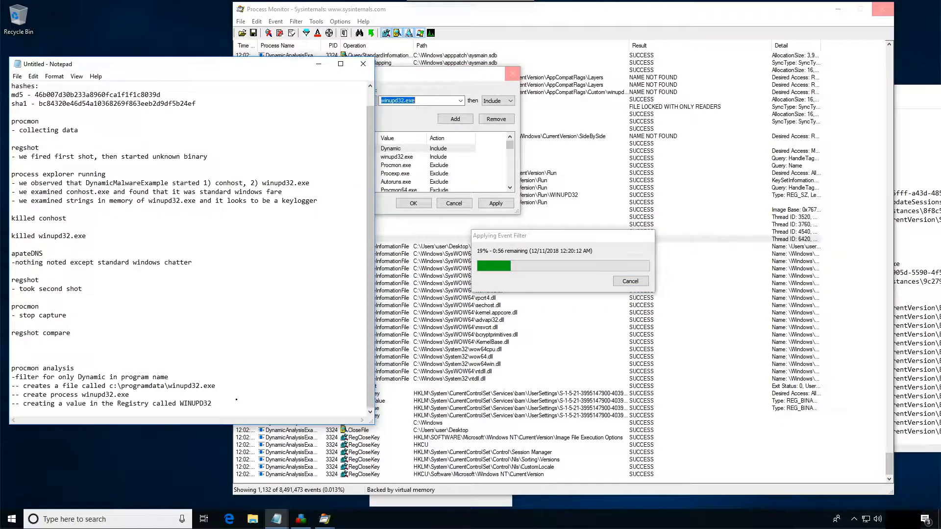
key(Return)
text(-fil)
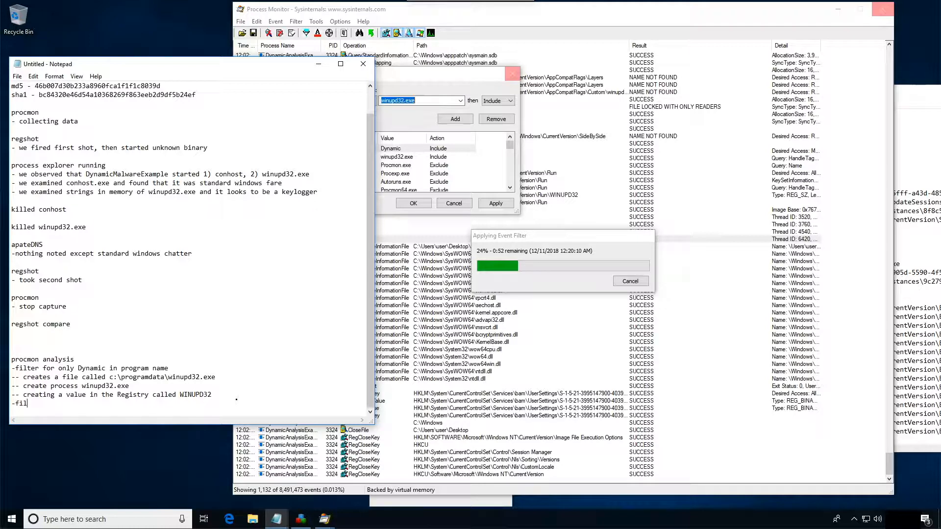
text(ter on winupd32.exe)
key(Return)
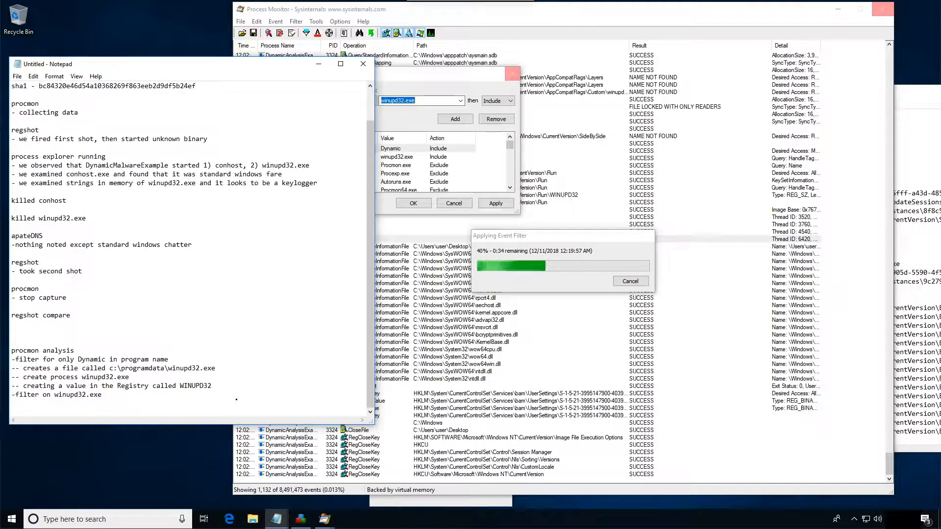
text(---)
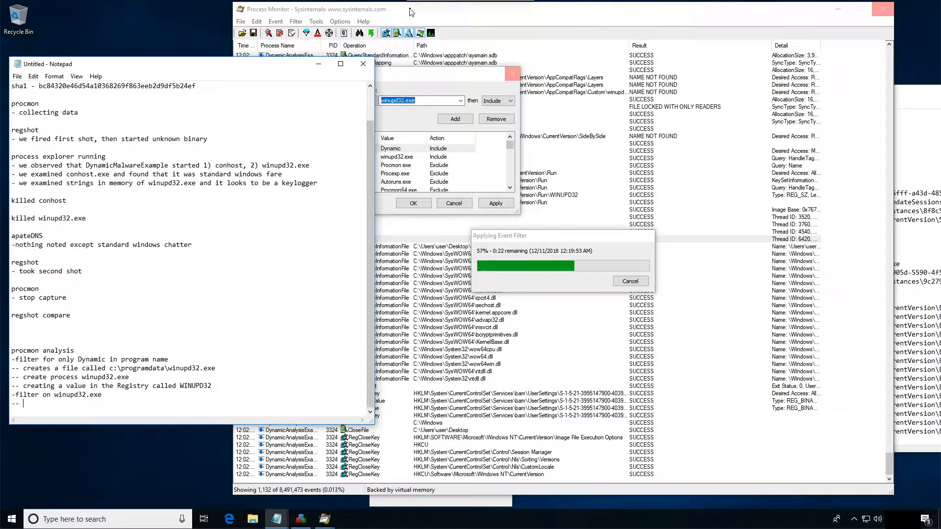
- Examine the first winupd32.exe events in Process Monitor, from process start, thread creation and image loads to its registry and C:\ProgramData\winupd32.exe operations
click(557, 197)
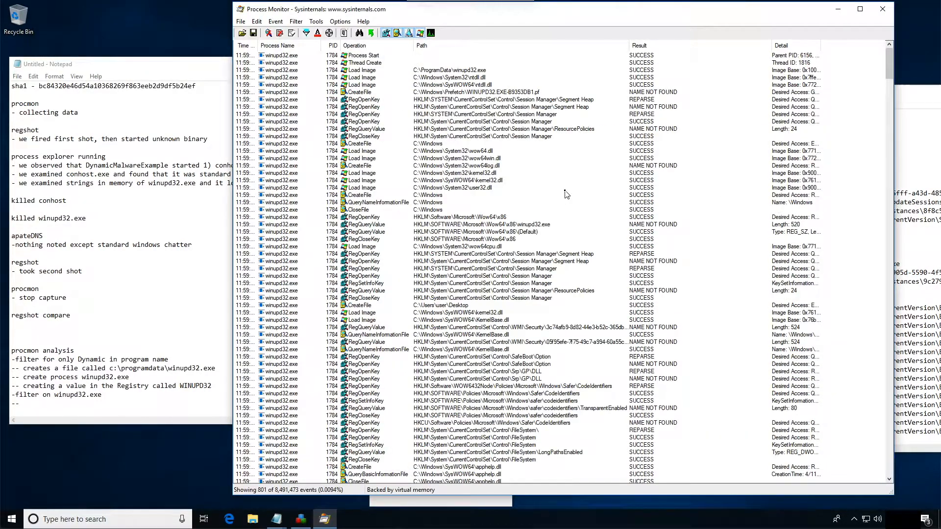
click(370, 57)
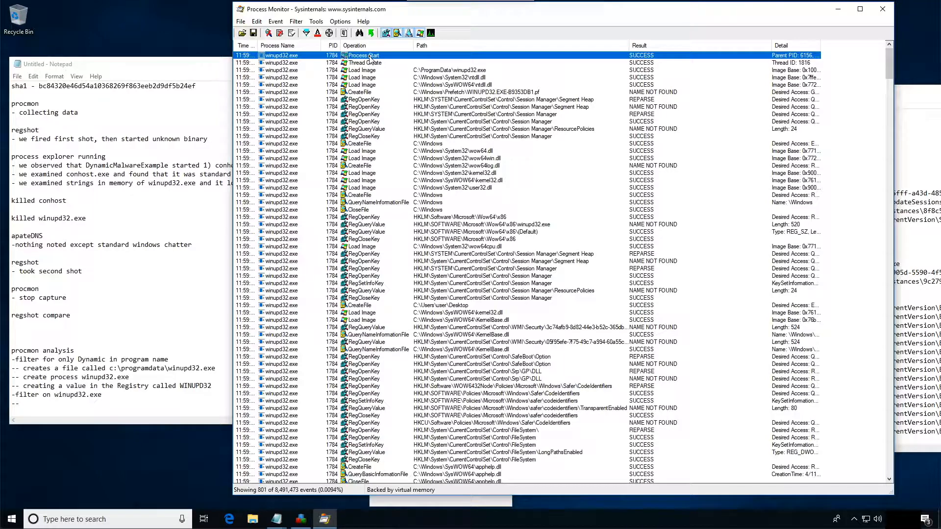
click(374, 64)
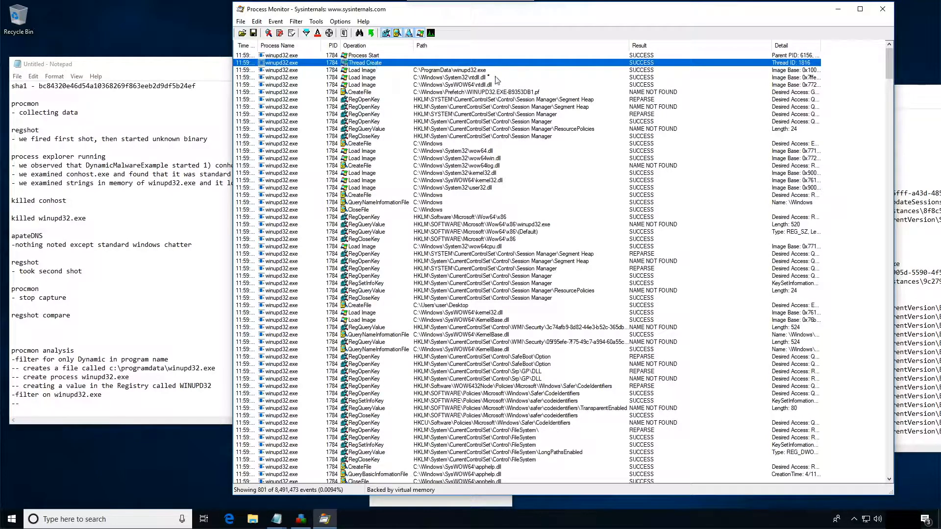
click(479, 72)
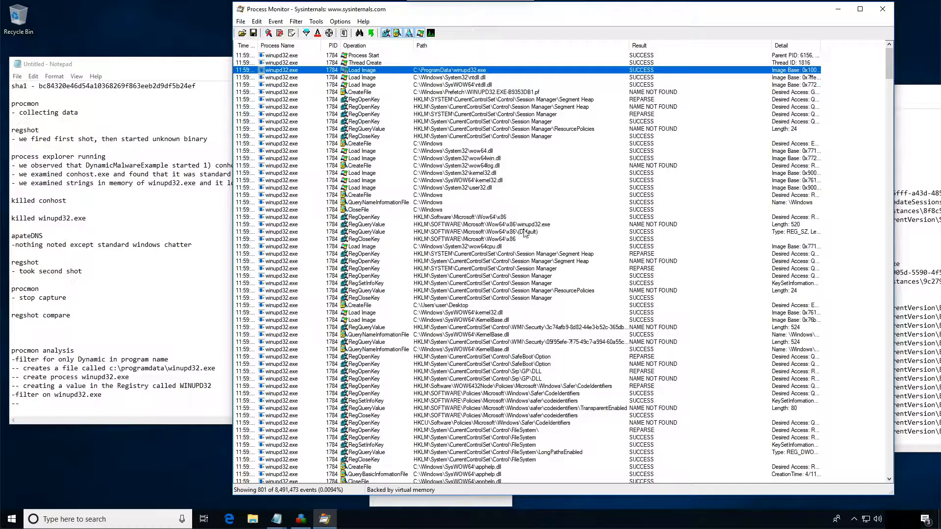
click(506, 219)
scroll(529, 230, down, 8)
scroll(539, 245, down, 14)
click(405, 292)
click(475, 327)
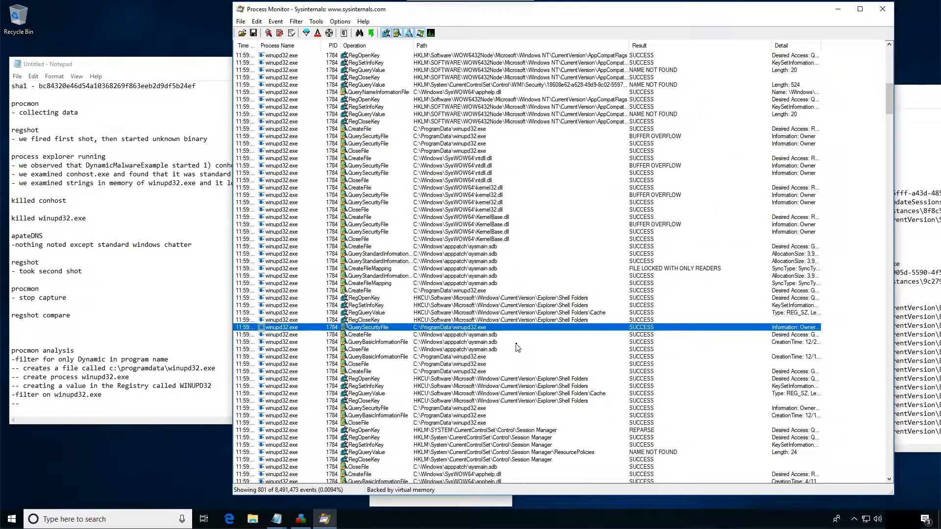
- Examine the following winupd32.exe events through the CreateFile and WriteFile operations on C:\ProgramData\prog8300.dat
scroll(517, 347, down, 18)
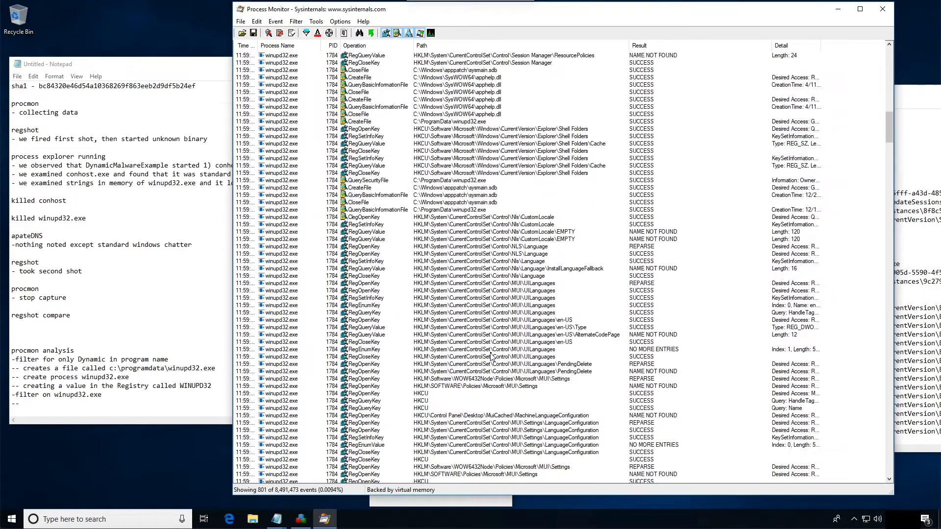
scroll(491, 356, down, 20)
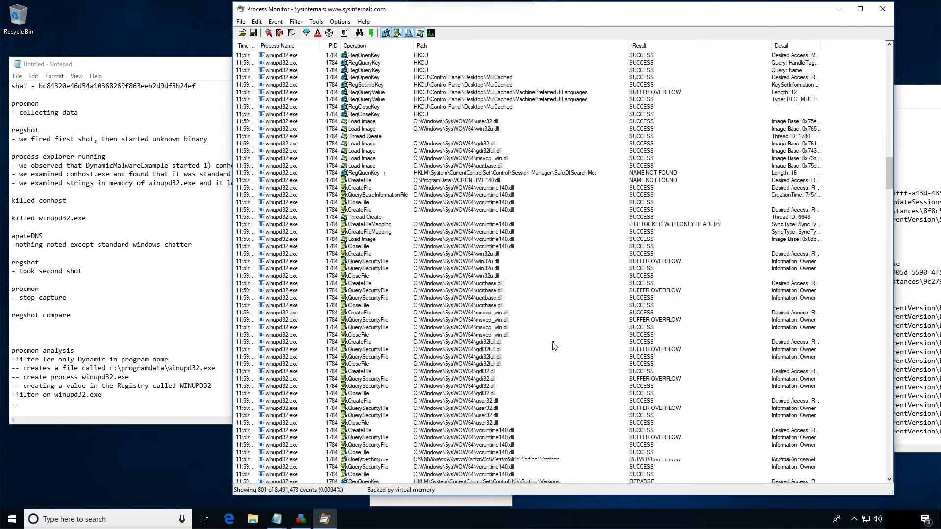
scroll(553, 346, down, 17)
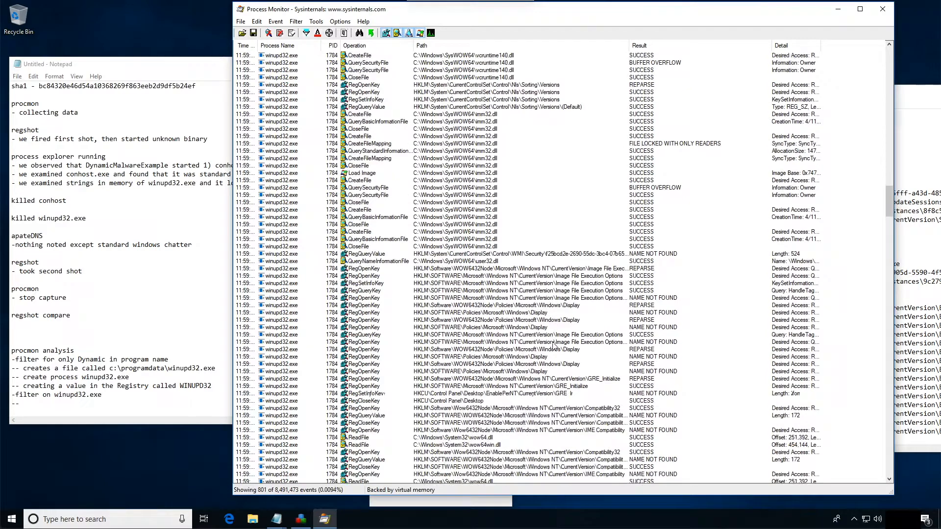
scroll(553, 346, down, 6)
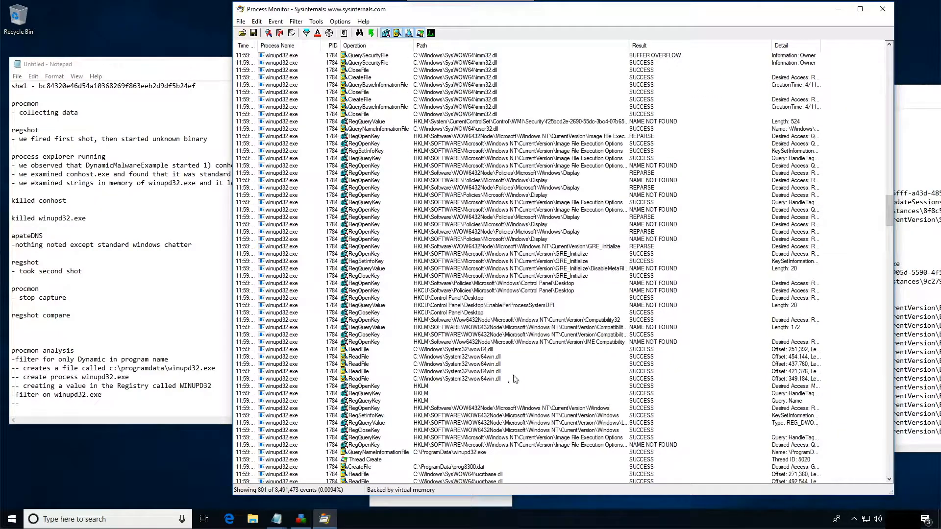
click(450, 452)
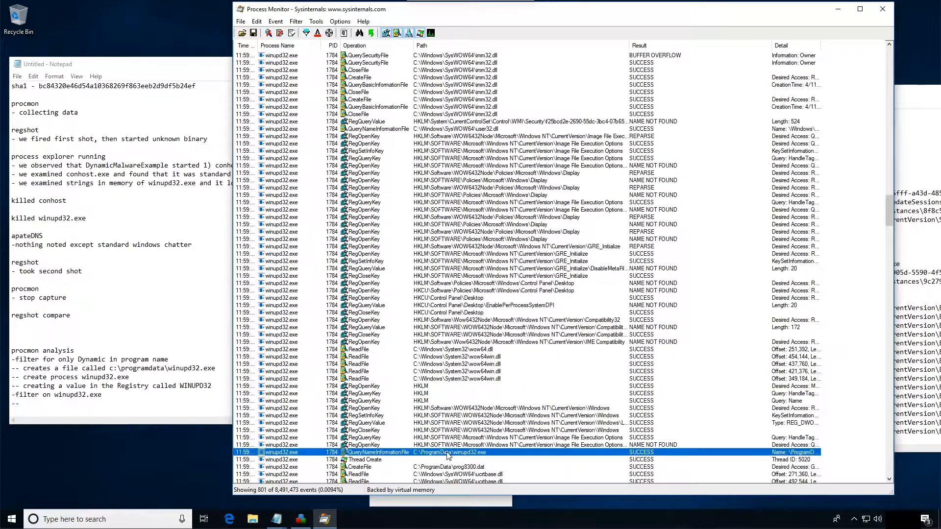
click(397, 467)
scroll(499, 465, down, 1)
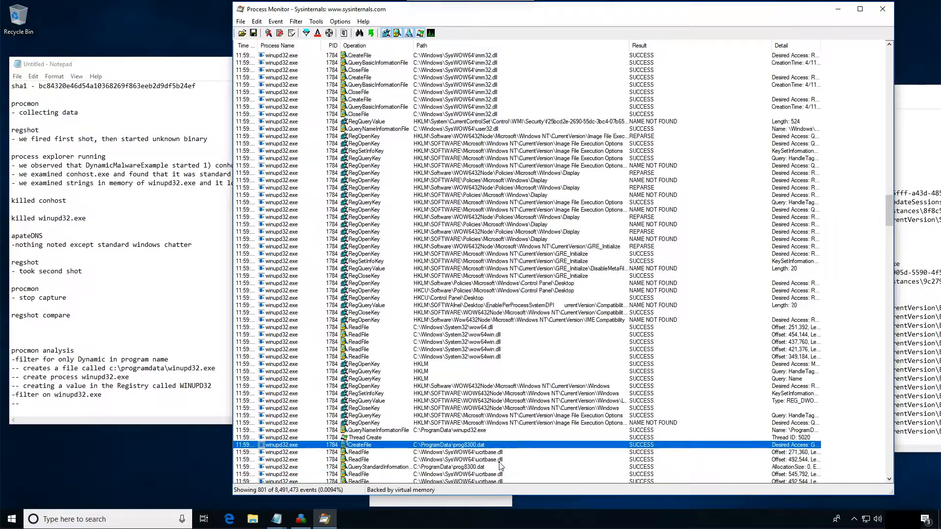
scroll(500, 466, down, 5)
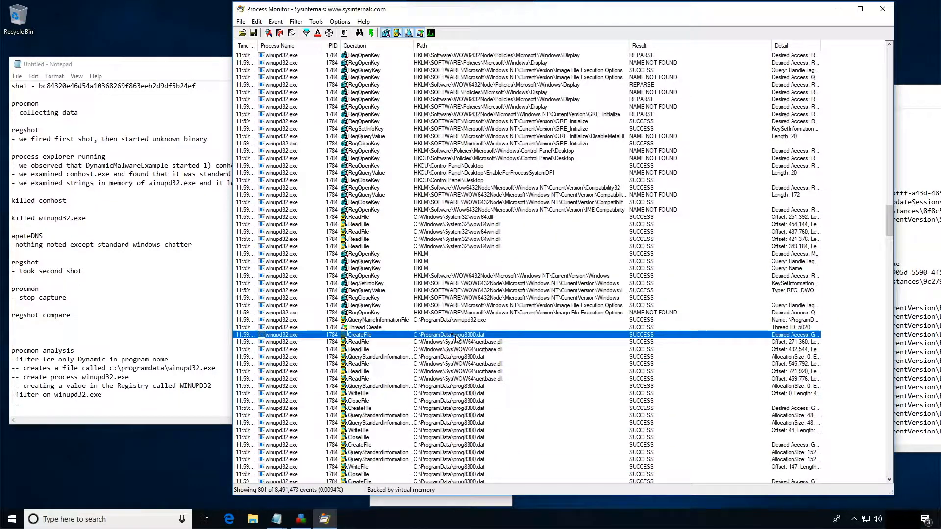
- Start the sub-item under the winupd32.exe filter line in Notepad with the word "create"
click(44, 409)
text(creates file c:\programdata\prog8300.dat)
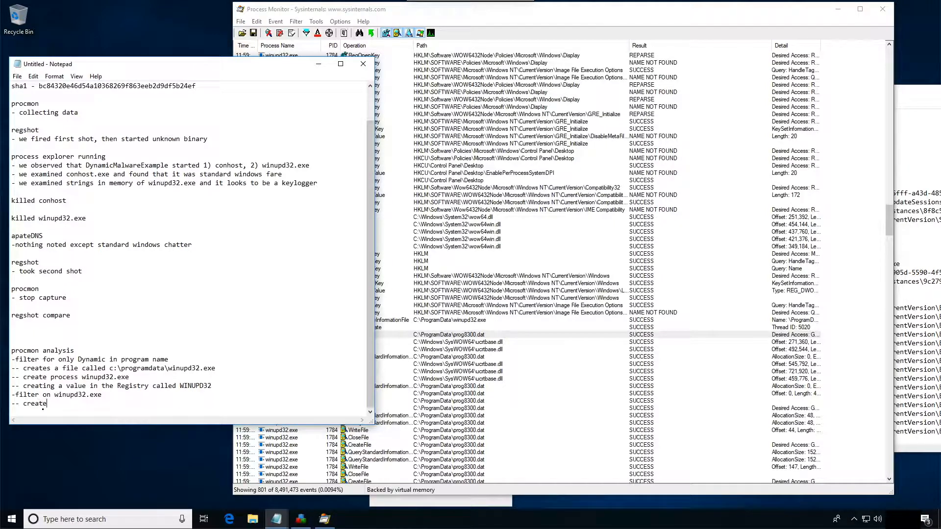
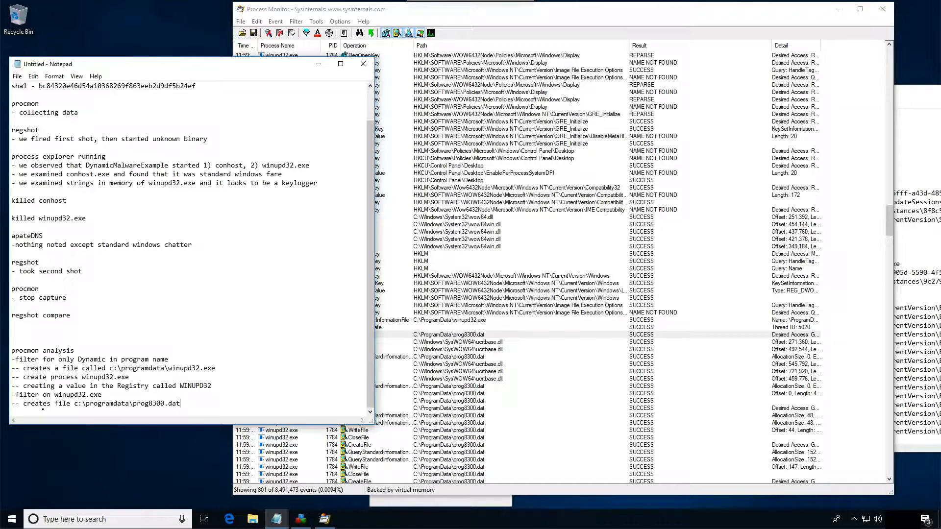
- End the "-- creates file c:\programdata\prog8300.dat" note with a line break
key(Return)
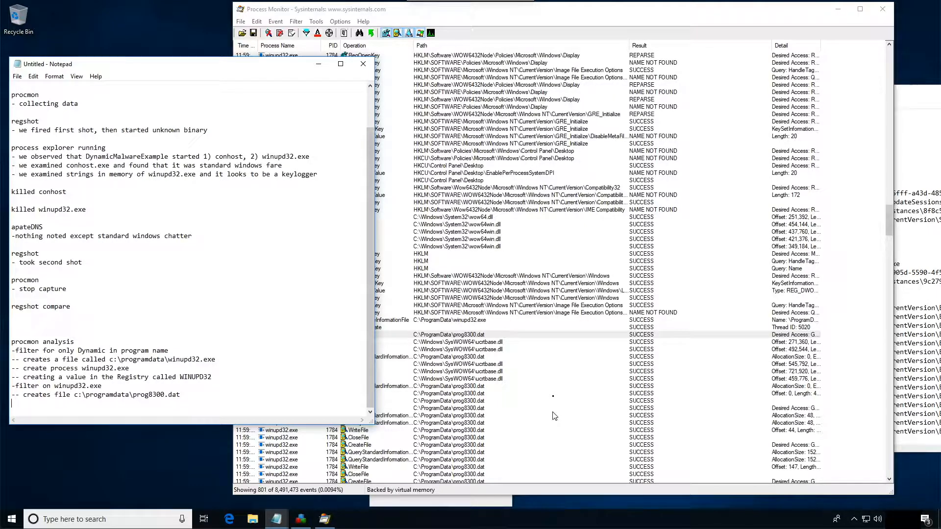
- Examine the query, write, close and create operations of winupd32.exe on C:\ProgramData\prog8300.dat in Process Monitor
click(457, 357)
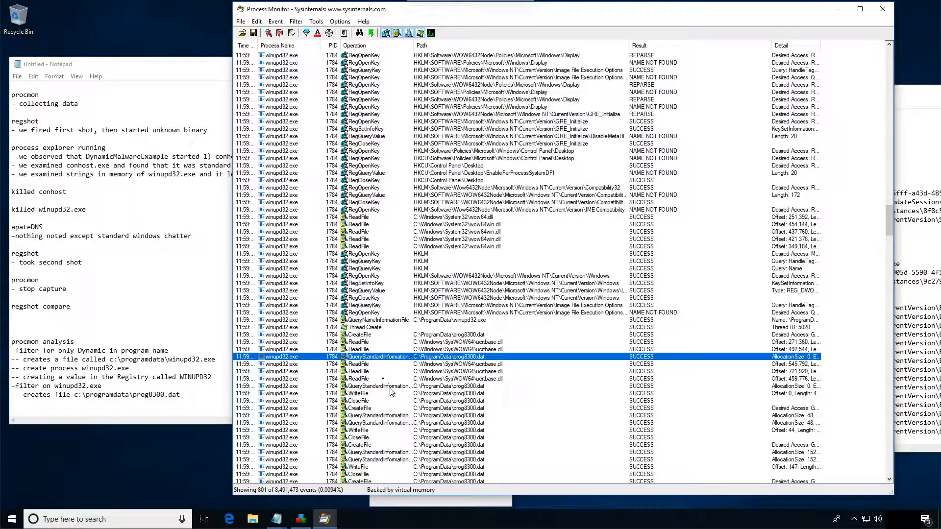
click(465, 386)
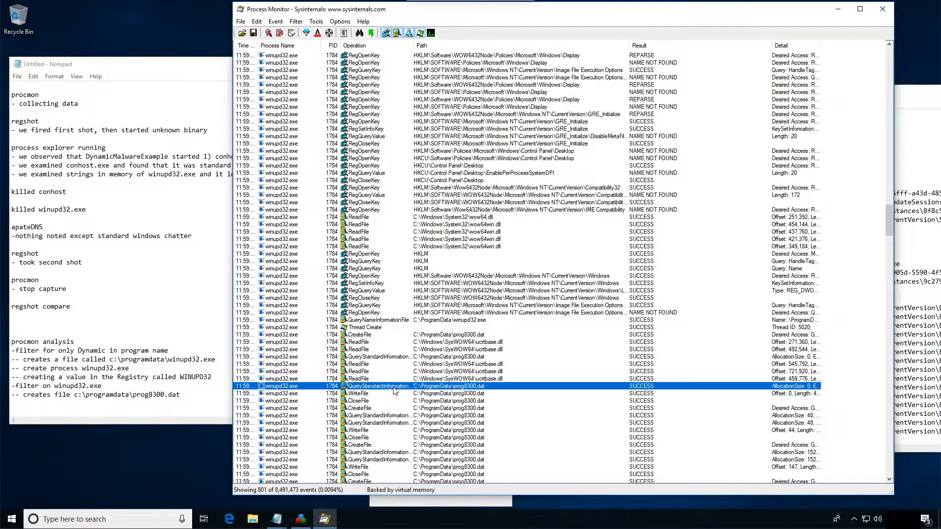
click(369, 394)
click(364, 402)
click(368, 408)
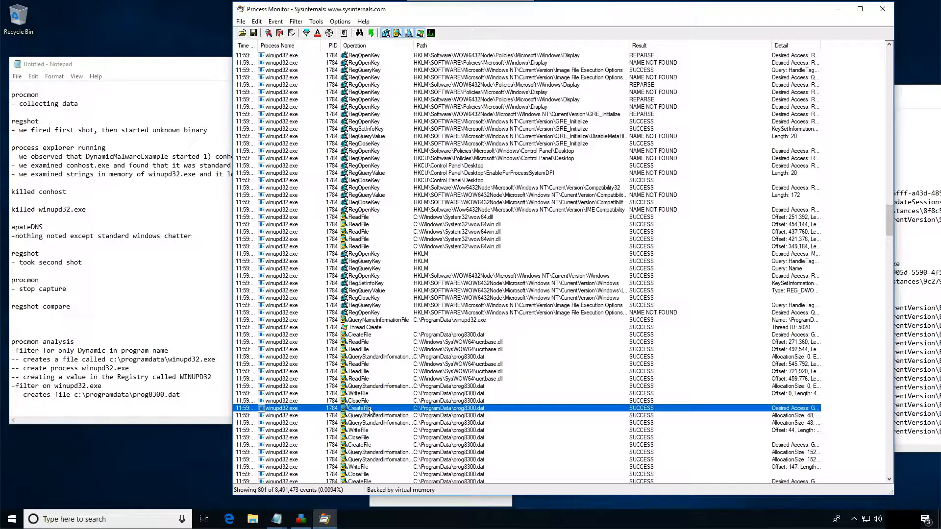
click(353, 416)
click(372, 424)
click(364, 430)
click(363, 437)
- Review the remaining winupd32.exe events of PID 1784 through its process exit and the start of PID 3488
scroll(441, 373, down, 4)
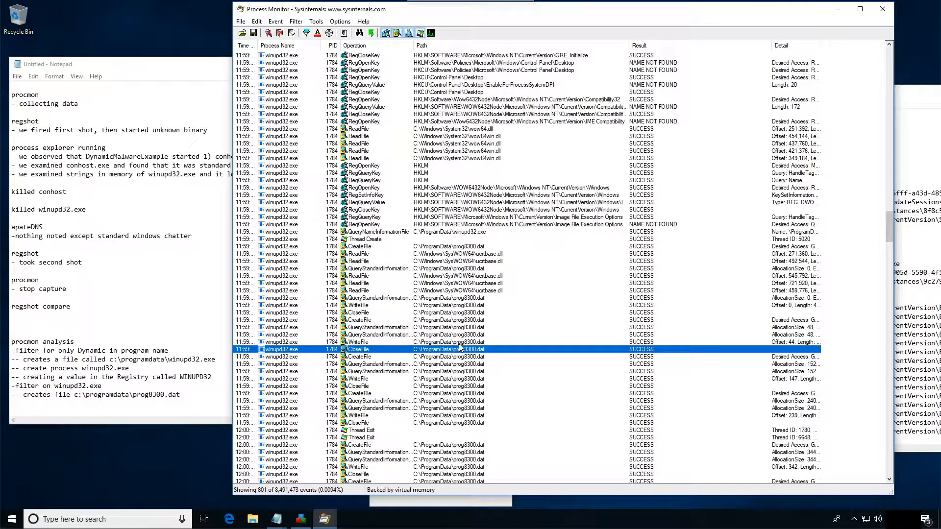
scroll(459, 347, down, 6)
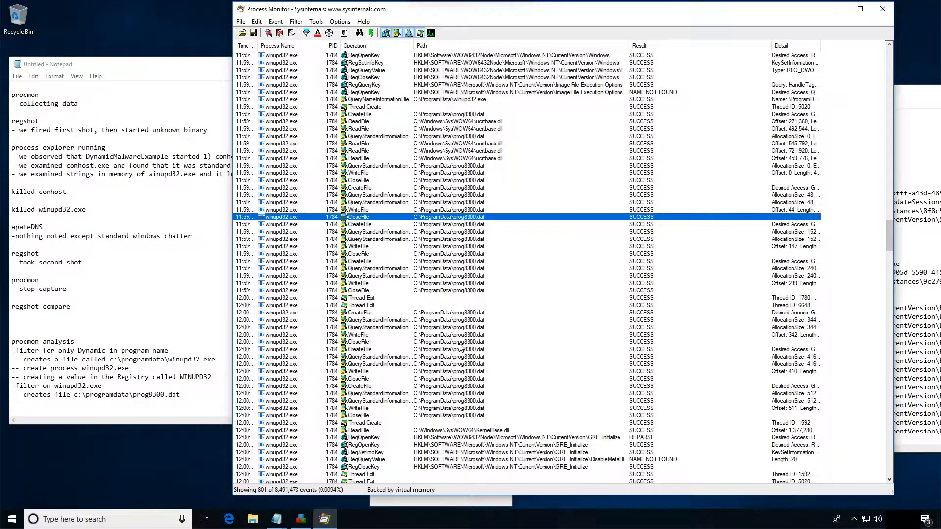
scroll(460, 347, down, 2)
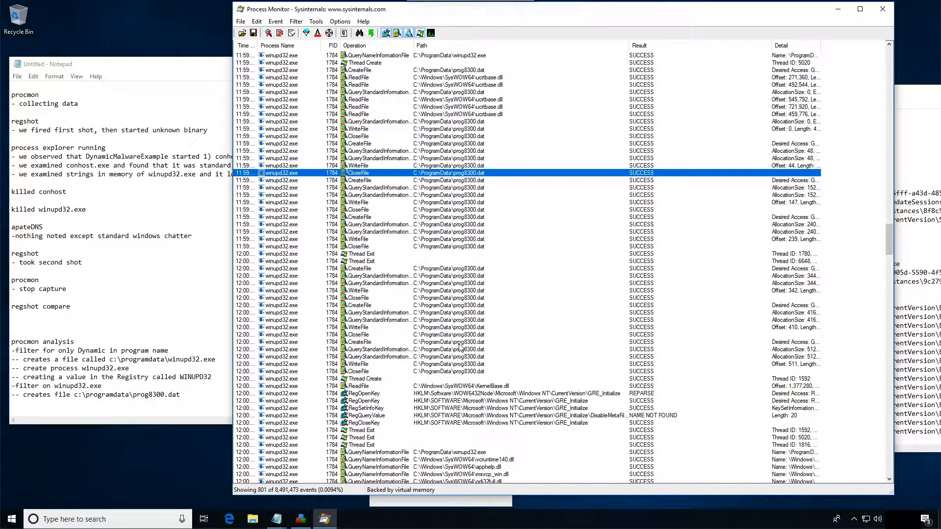
scroll(502, 400, down, 1)
scroll(503, 399, down, 6)
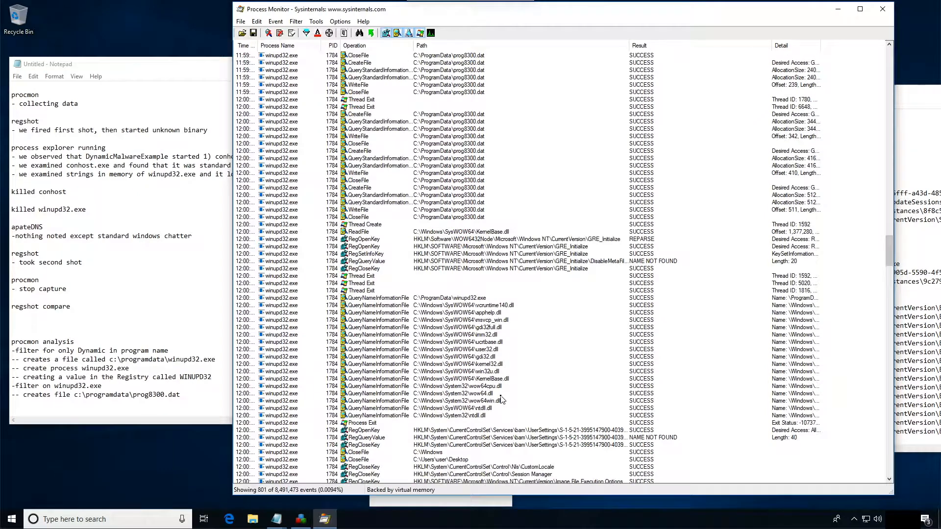
click(471, 304)
scroll(501, 346, down, 10)
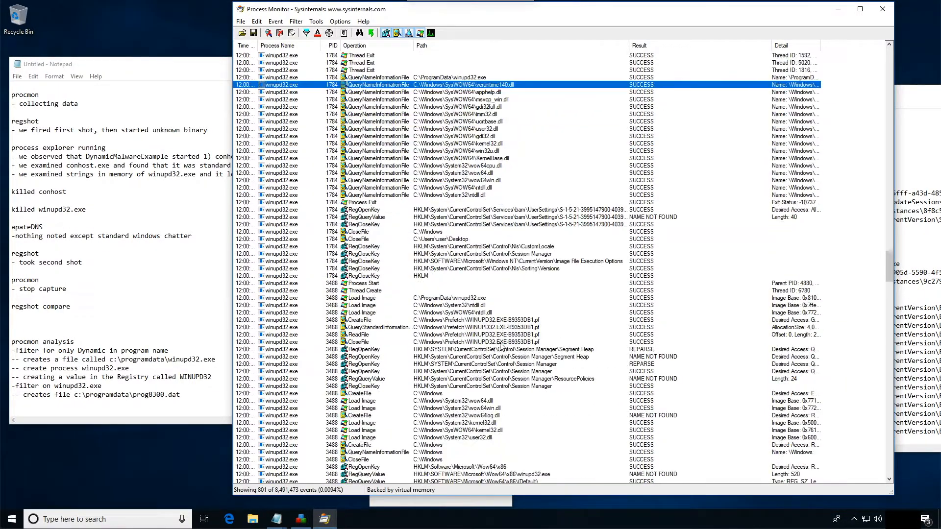
click(479, 306)
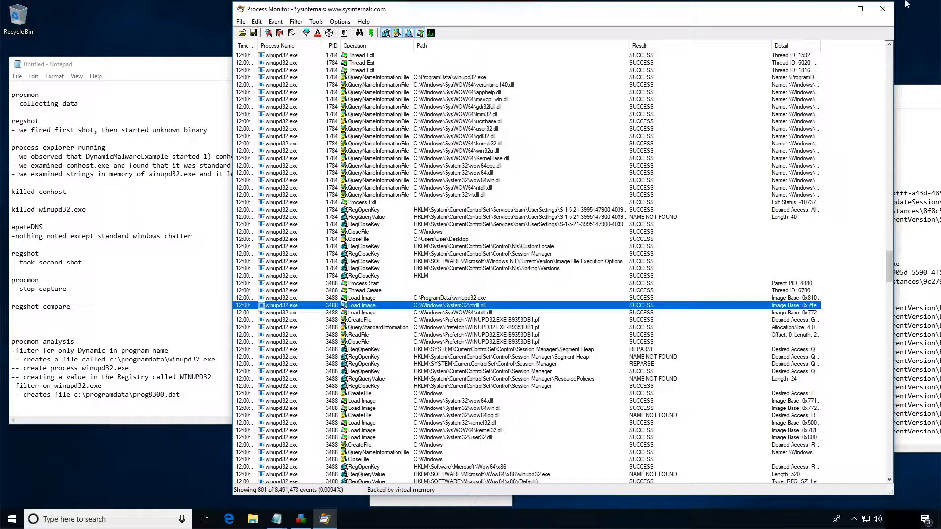
- Save all captured events in native Process Monitor format to the Desktop as Logfile.PML
click(253, 33)
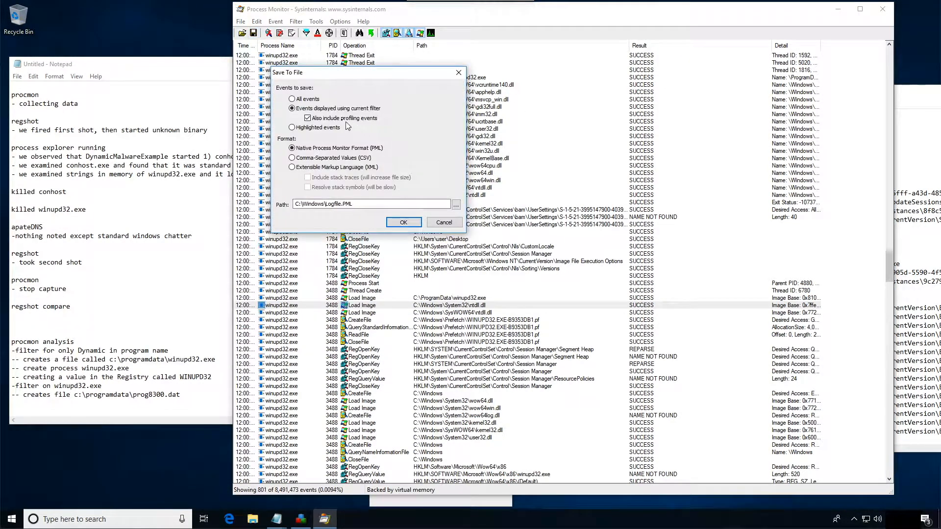
click(314, 100)
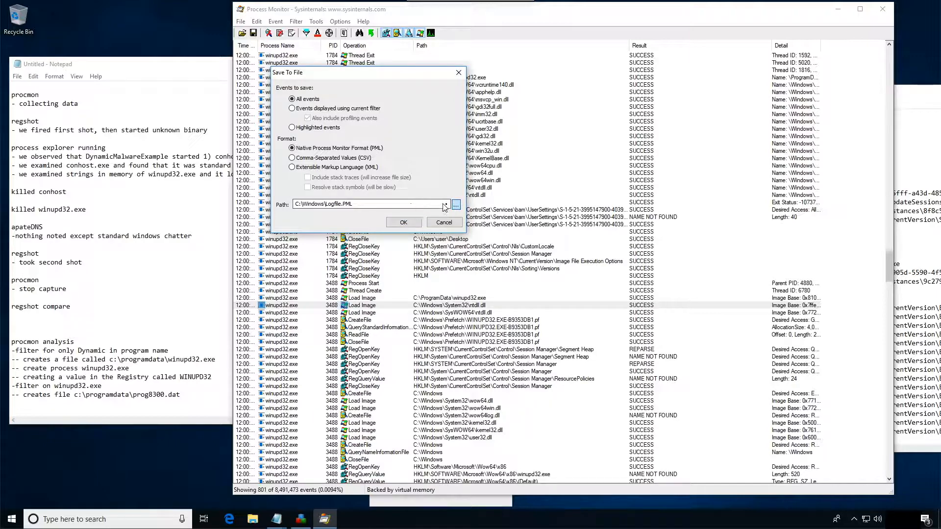
click(455, 205)
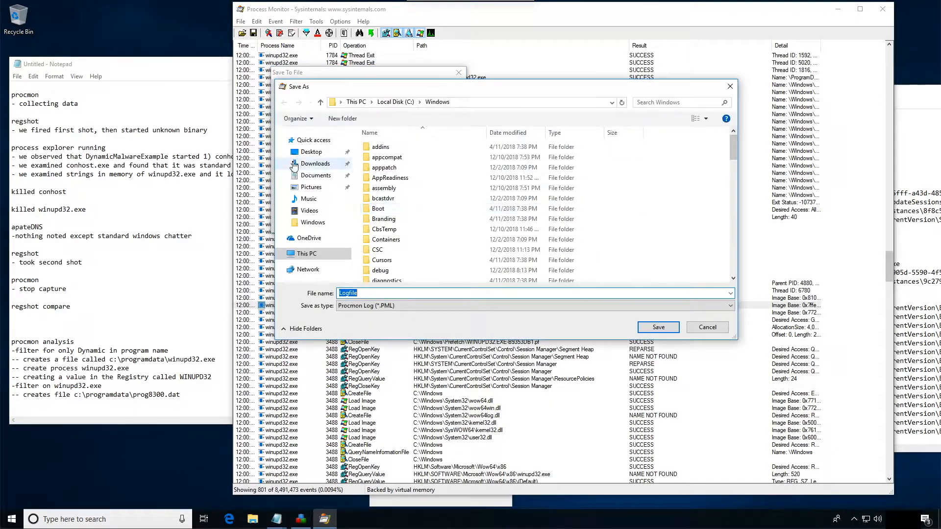
click(312, 152)
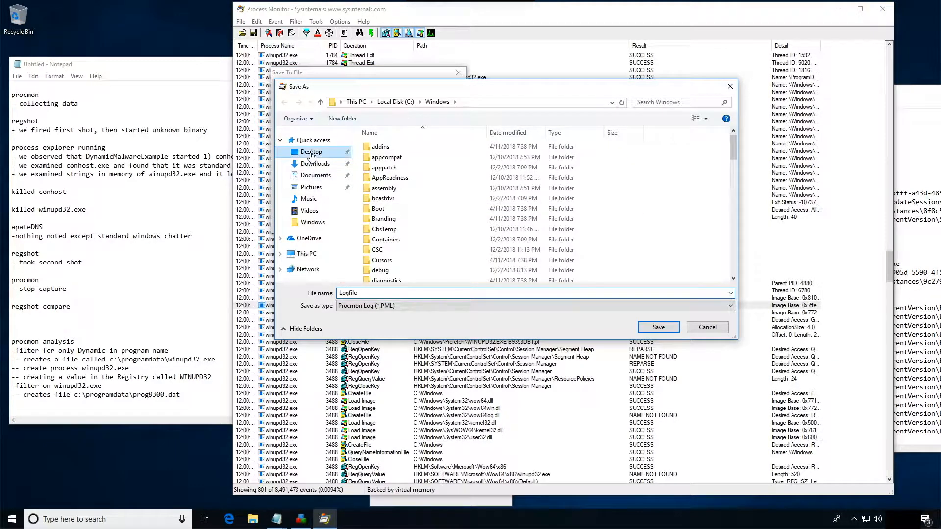
click(658, 327)
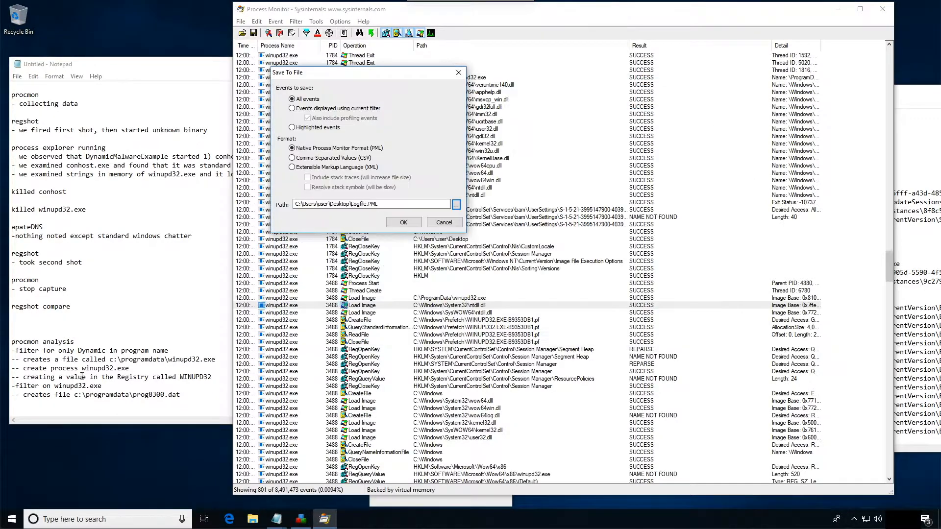
click(389, 223)
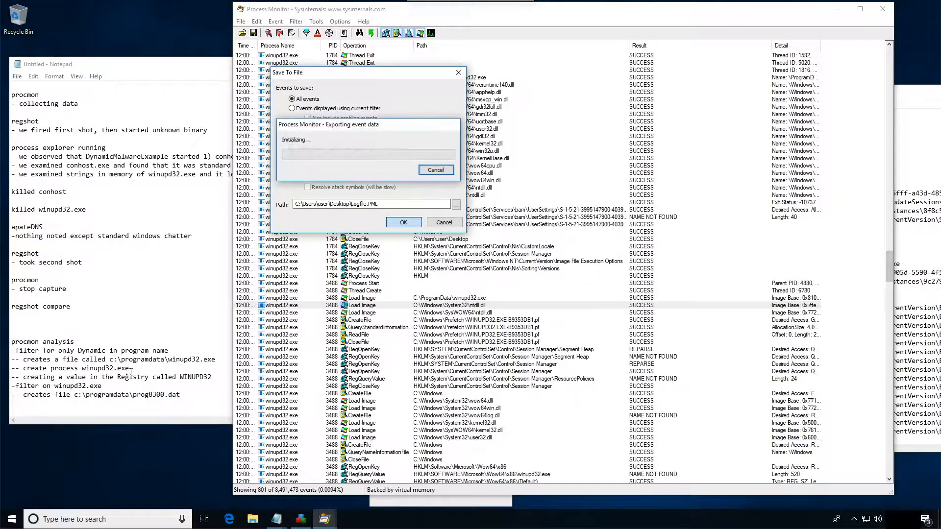
- Add "*saved events to file" with a "--sha1:" sub-item below the procmon analysis notes in Notepad
click(37, 402)
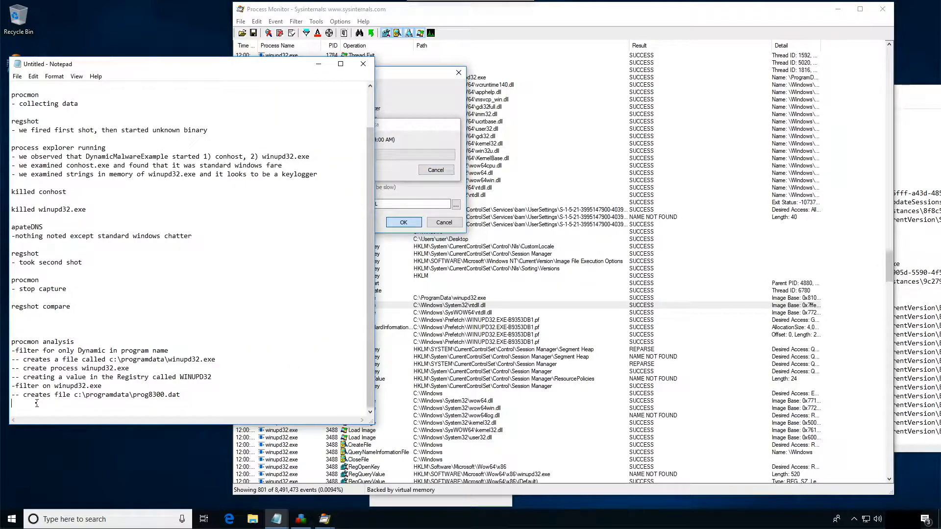
key(Return)
text(*saved events)
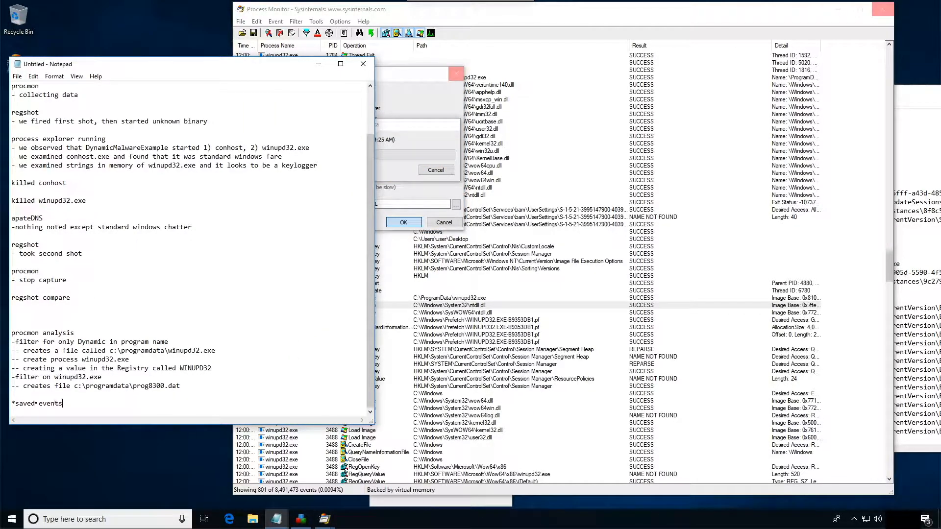
text(file)
key(Return)
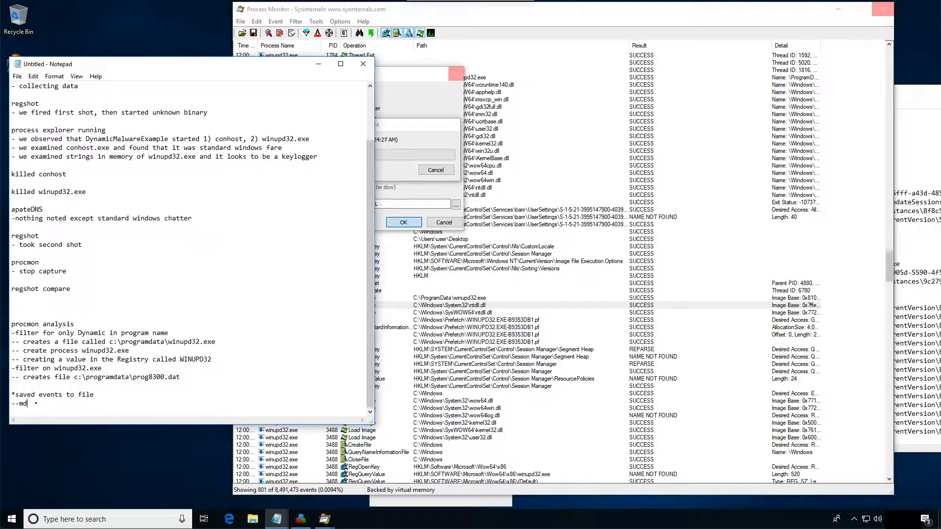
key(BackSpace)
key(BackSpace)
key(BackSpace)
text(sha1:)
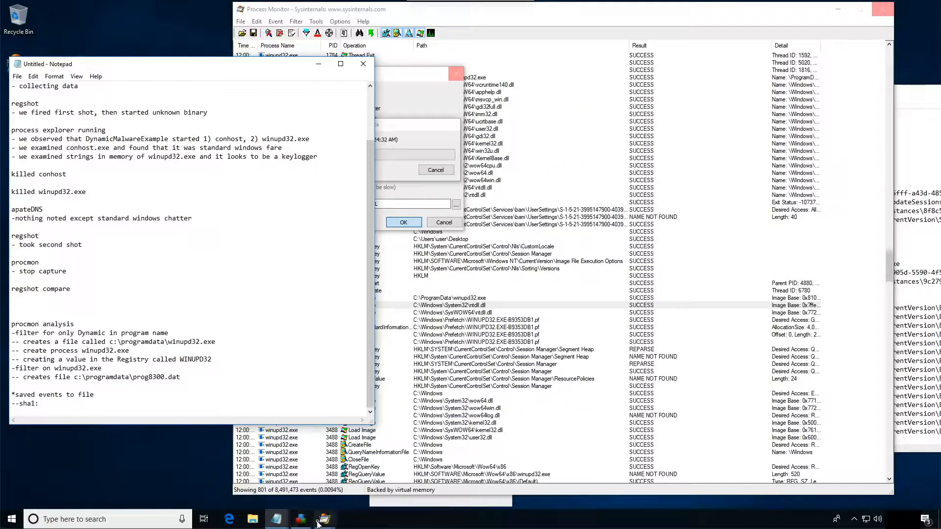
- Bring the ~res-x64 Regshot comparison to the front and move its window fully into view
click(925, 192)
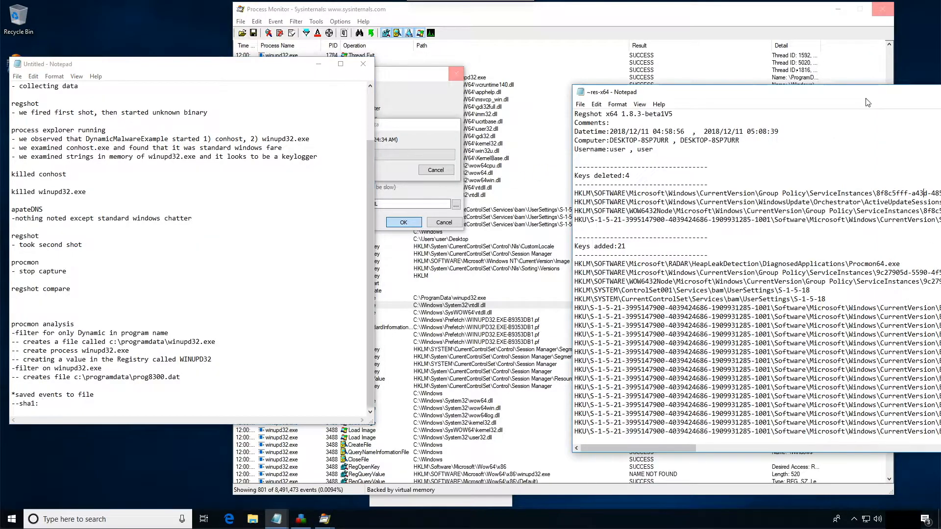
drag(754, 93, 518, 92)
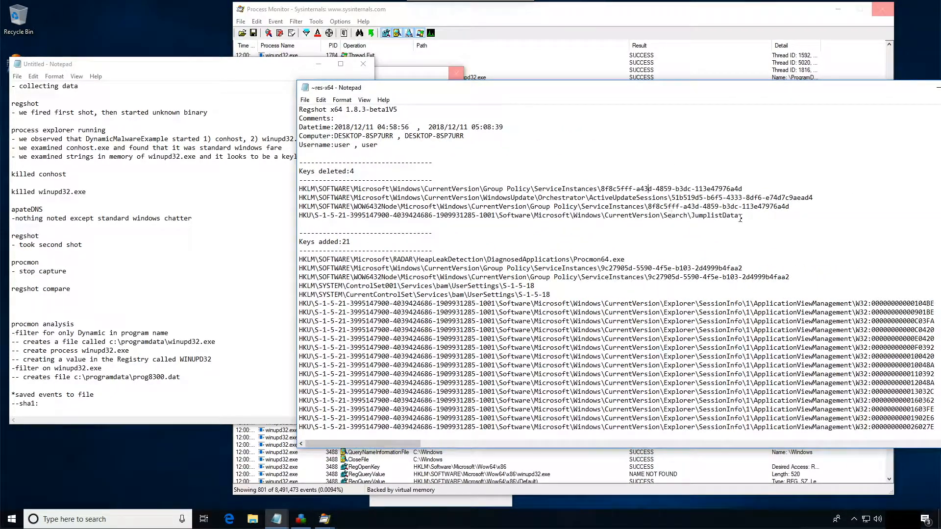
drag(657, 92, 524, 72)
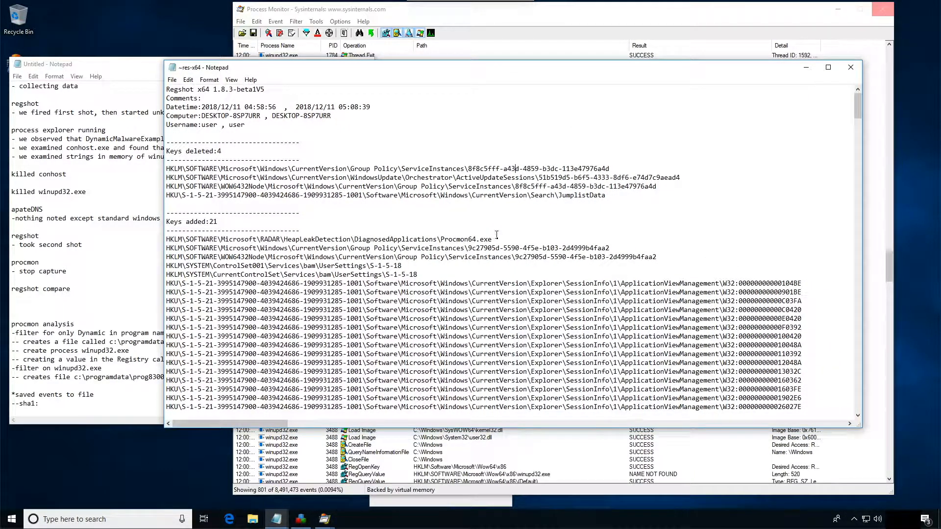
- Review the added keys, deleted values and added values in the Regshot comparison for entries related to the malware
scroll(496, 249, down, 1)
drag(753, 257, 761, 347)
click(761, 356)
scroll(761, 357, down, 8)
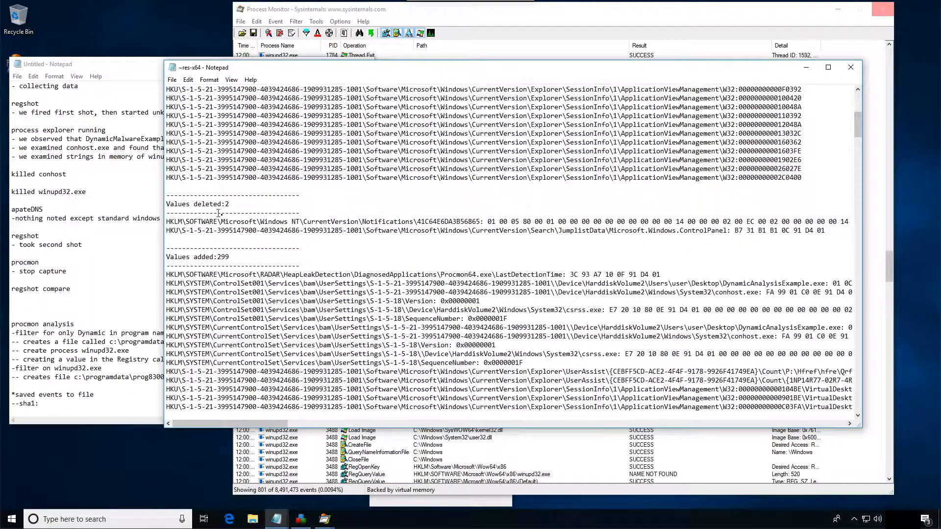
drag(198, 256, 272, 255)
drag(261, 283, 338, 283)
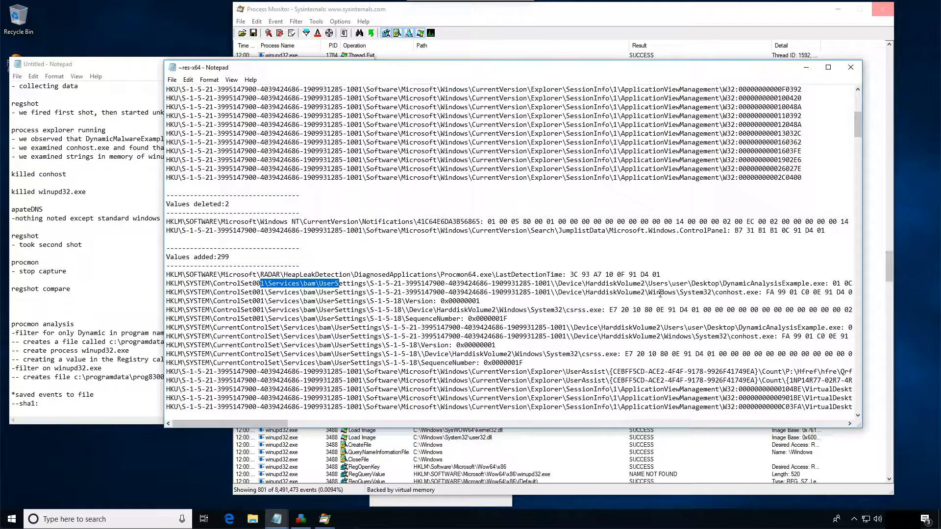
scroll(660, 293, down, 3)
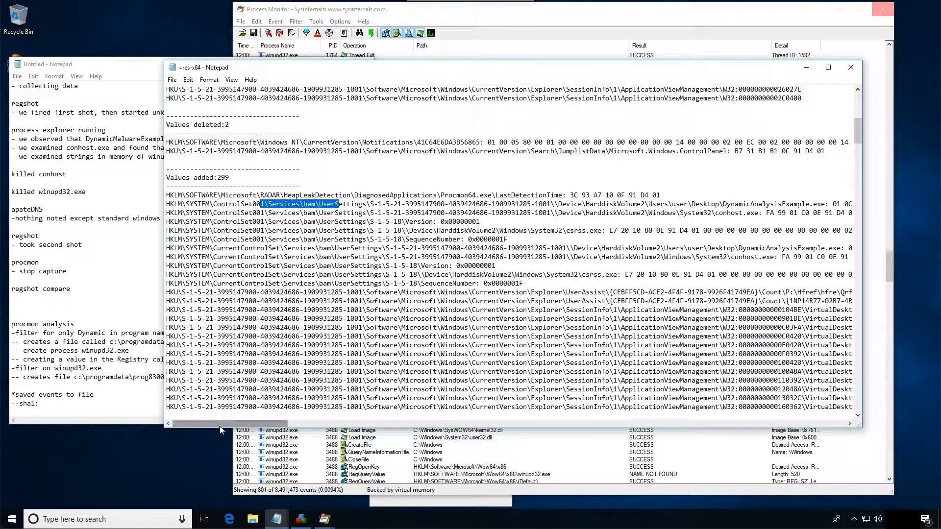
mouse_move(221, 426)
mouse_down()
mouse_move(383, 422)
mouse_move(218, 423)
mouse_up()
scroll(455, 249, down, 10)
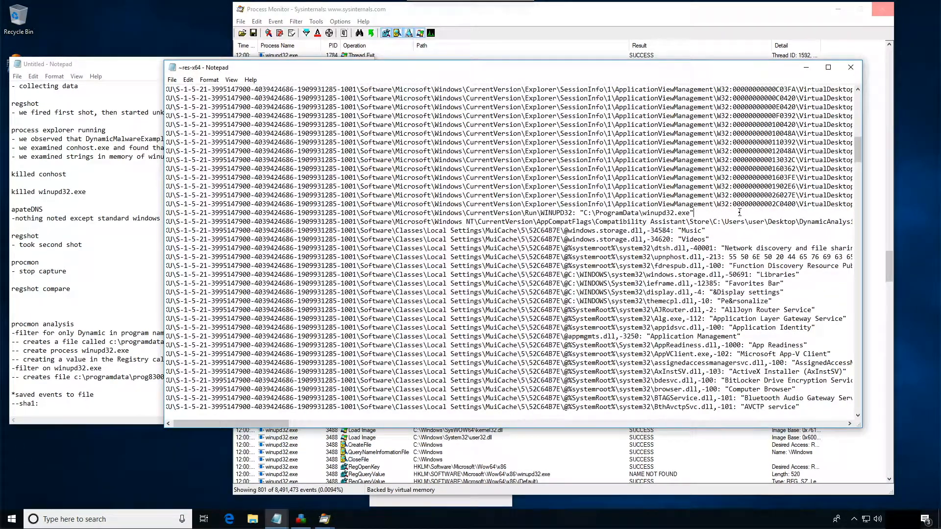
- Highlight the CurrentVersion\Run\WINUPD32 value pointing to "C:\ProgramData\winupd32.exe" in the Regshot comparison
drag(742, 210, 132, 211)
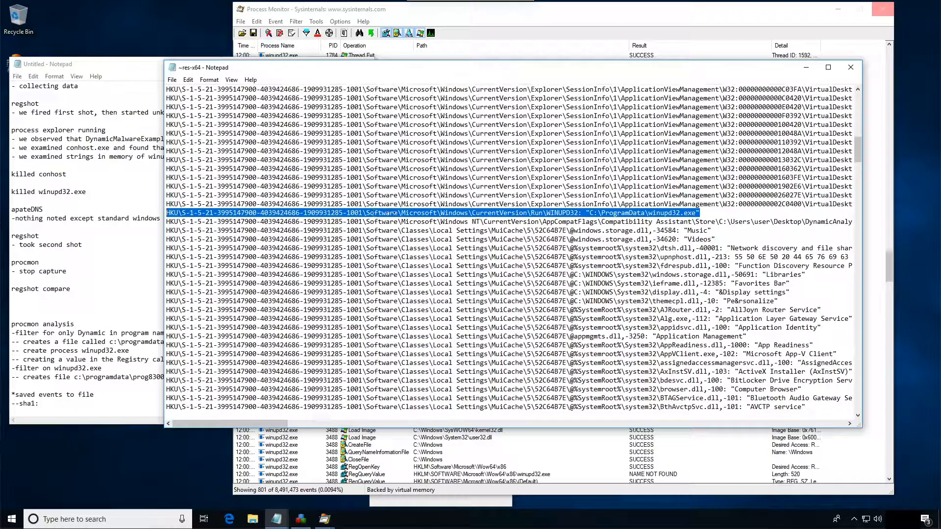
click(370, 212)
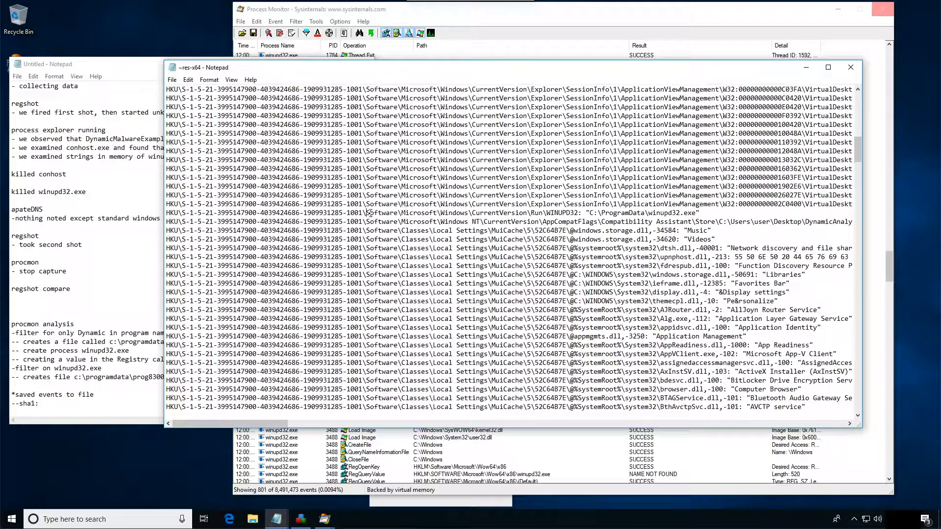
drag(366, 212, 712, 212)
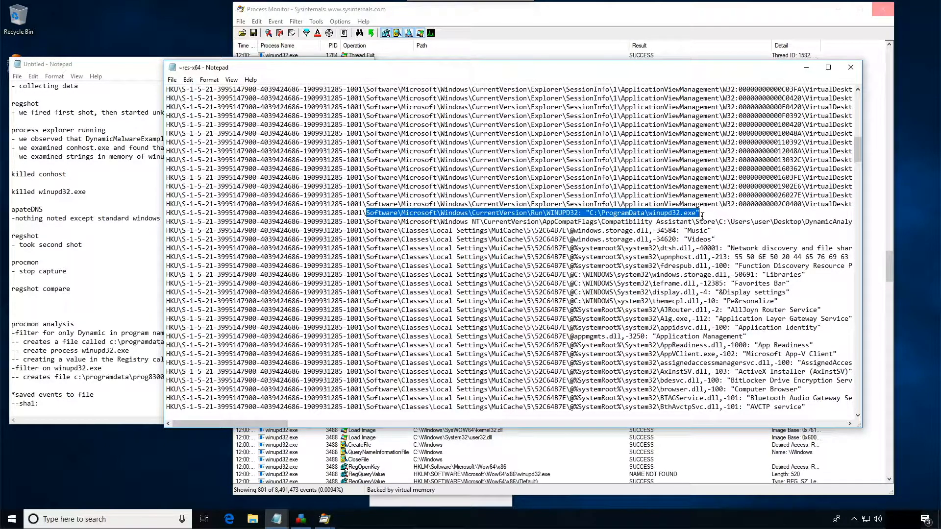
- Under regshot compare in the notes, add "- an autorun (on logon) to start this file again" and "(verify with regedit)"
click(29, 298)
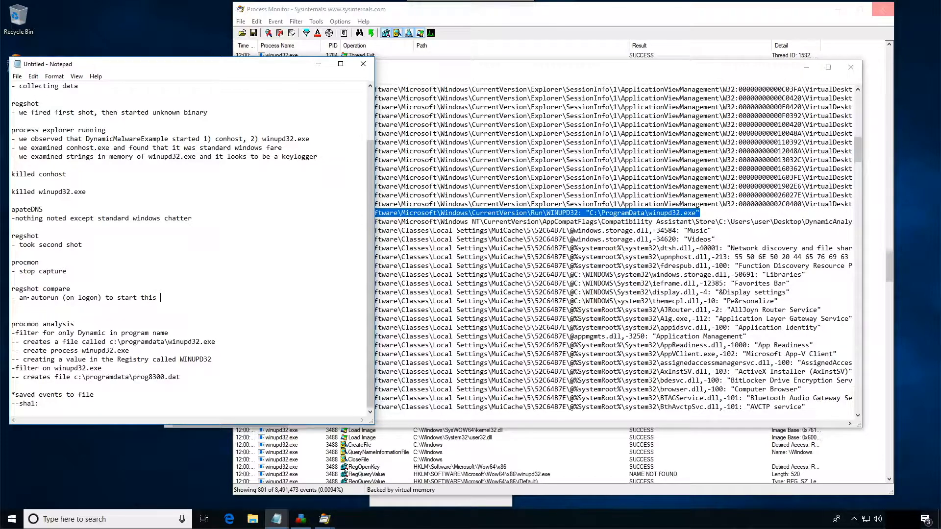
text(agaion.)
key(Return)
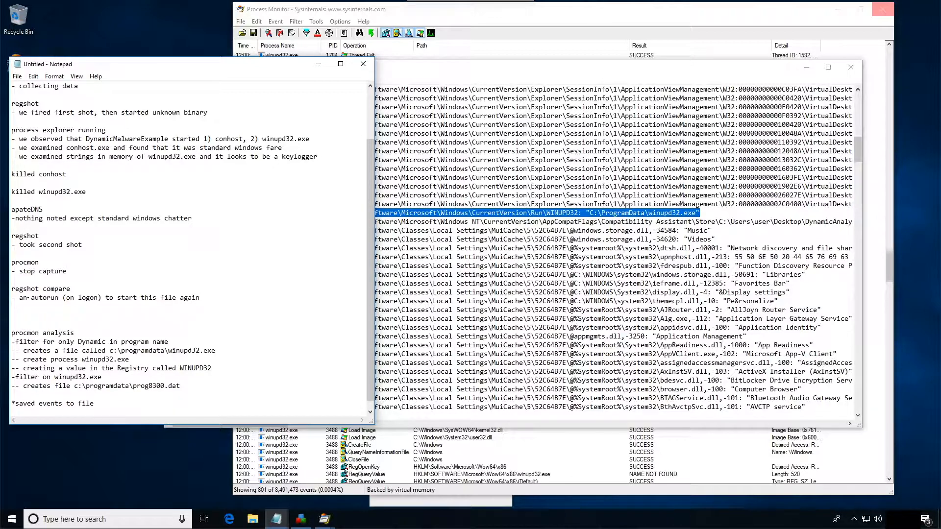
text((verify with regedit))
key(Return)
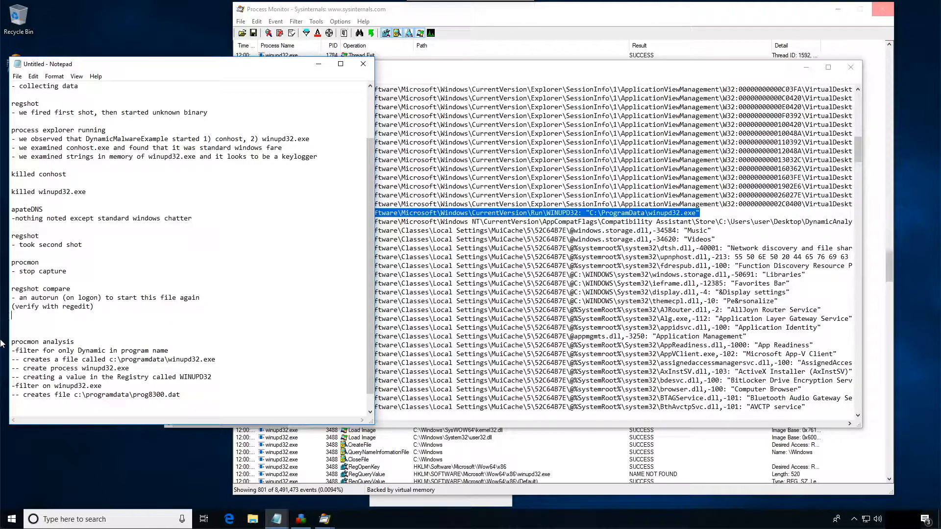
- Launch Registry Editor (regedit) and allow it to make changes to the device
click(56, 520)
text(regedit)
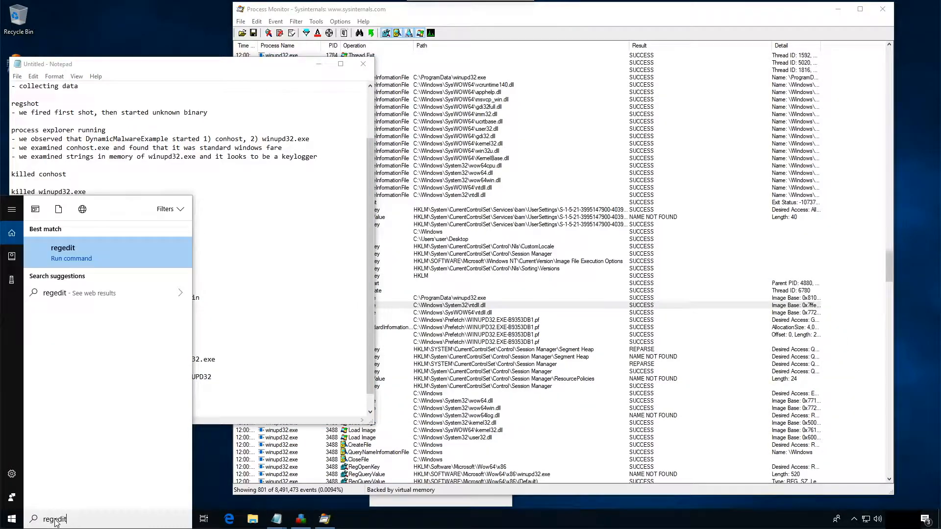
click(49, 257)
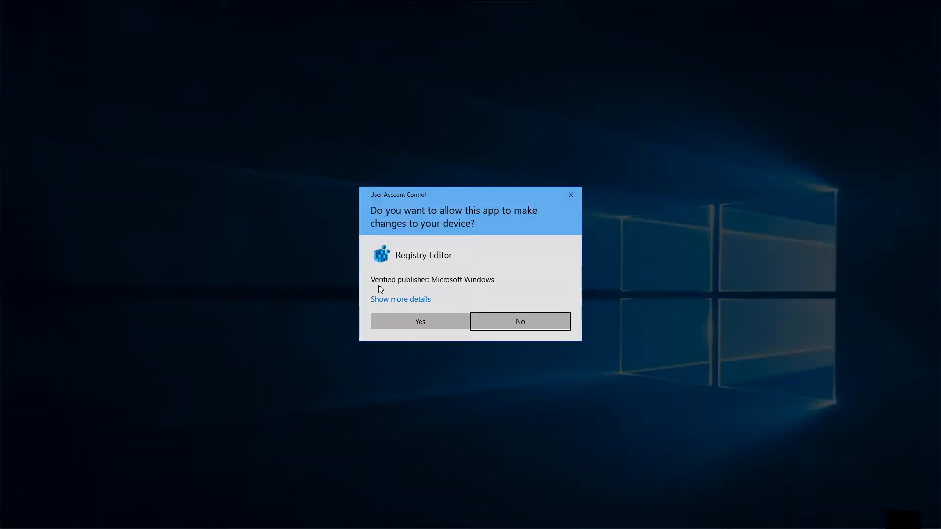
click(424, 323)
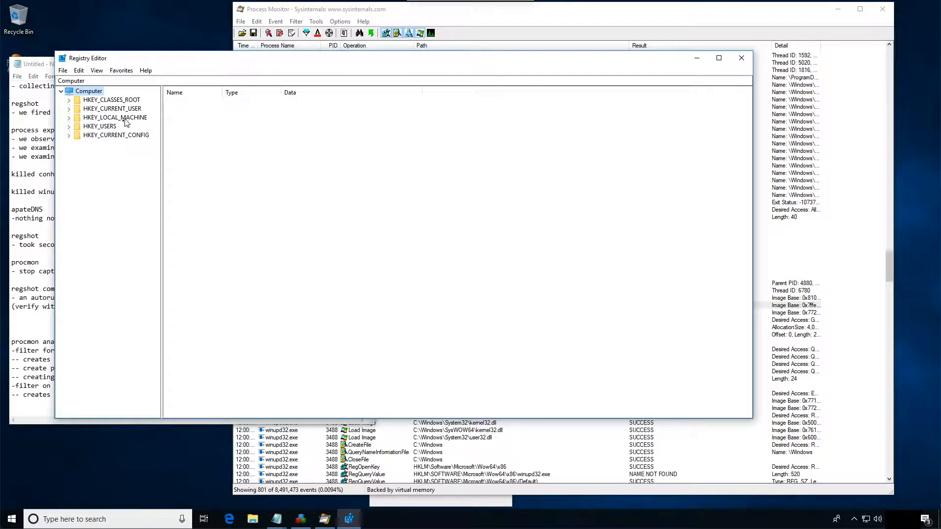
- Expand HKEY_CURRENT_USER\Software in the registry tree and move the Registry Editor window so the notes are less covered
click(104, 129)
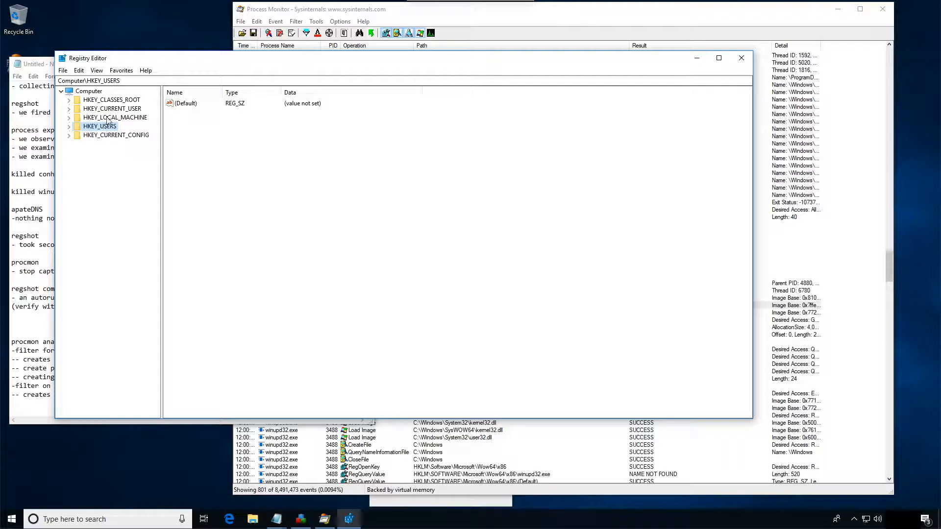
click(109, 109)
click(69, 109)
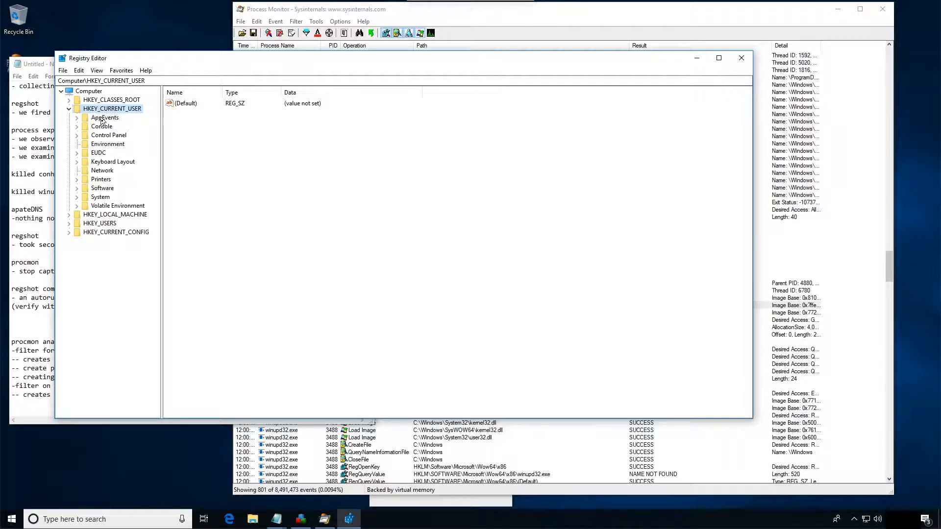
click(102, 189)
click(77, 189)
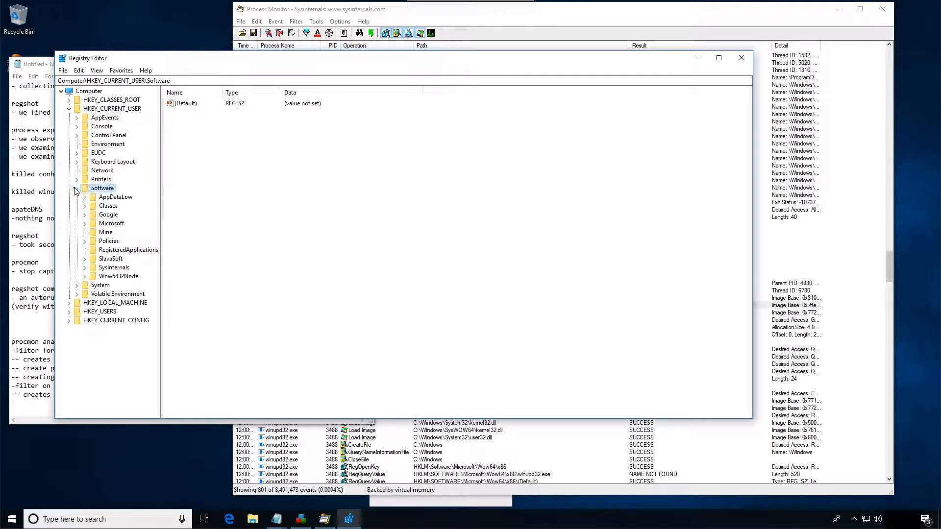
drag(164, 62, 264, 63)
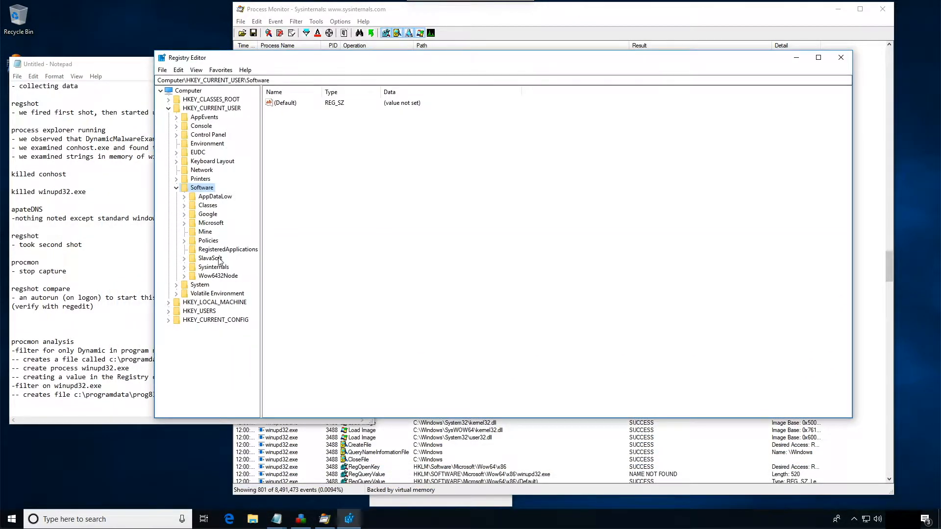
- Open the Microsoft\Windows\CurrentVersion\Run key under HKEY_CURRENT_USER\Software
click(185, 223)
scroll(224, 240, down, 4)
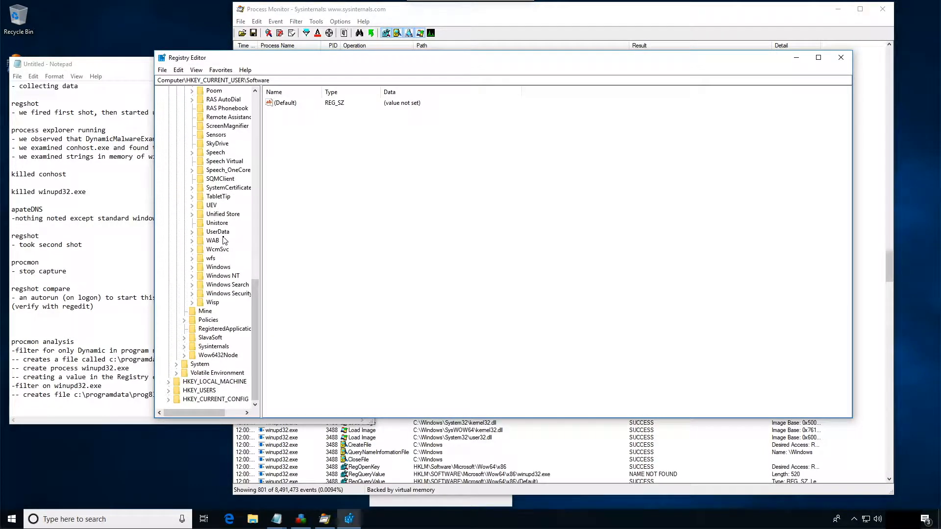
click(193, 267)
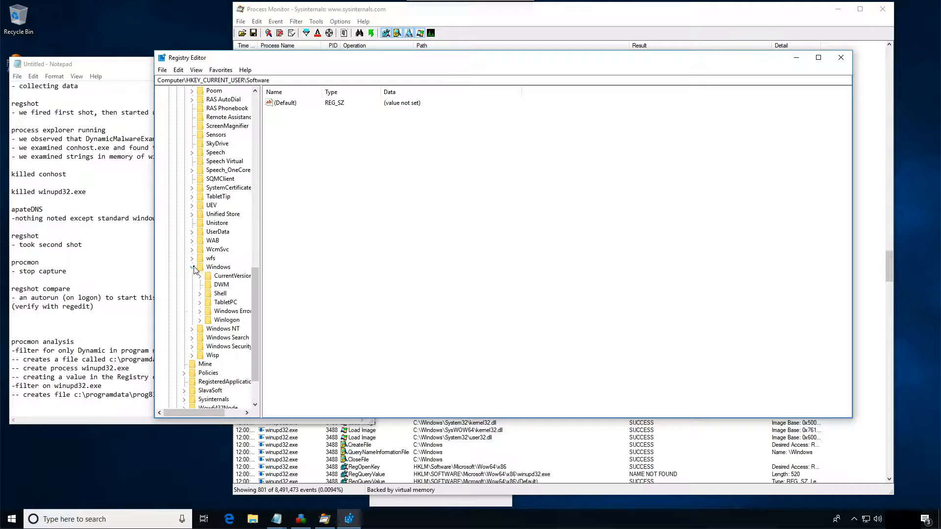
click(201, 276)
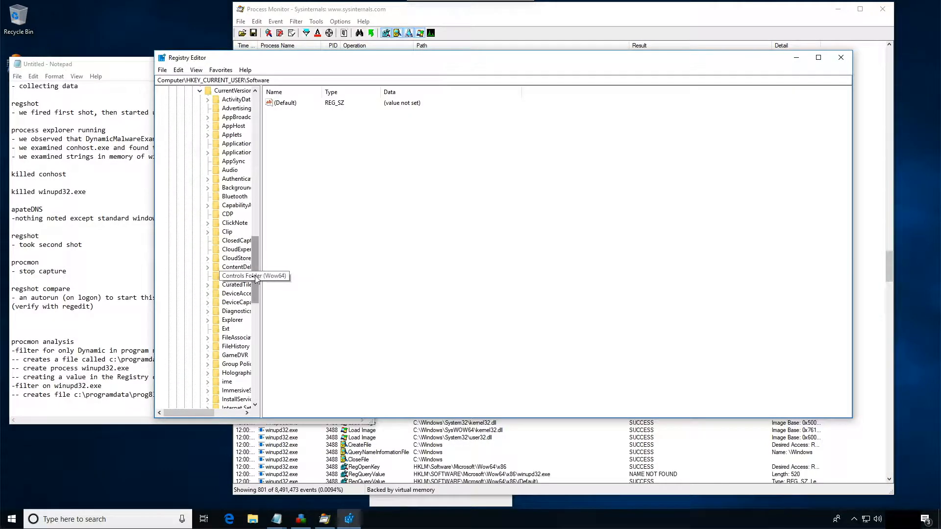
drag(256, 281, 258, 312)
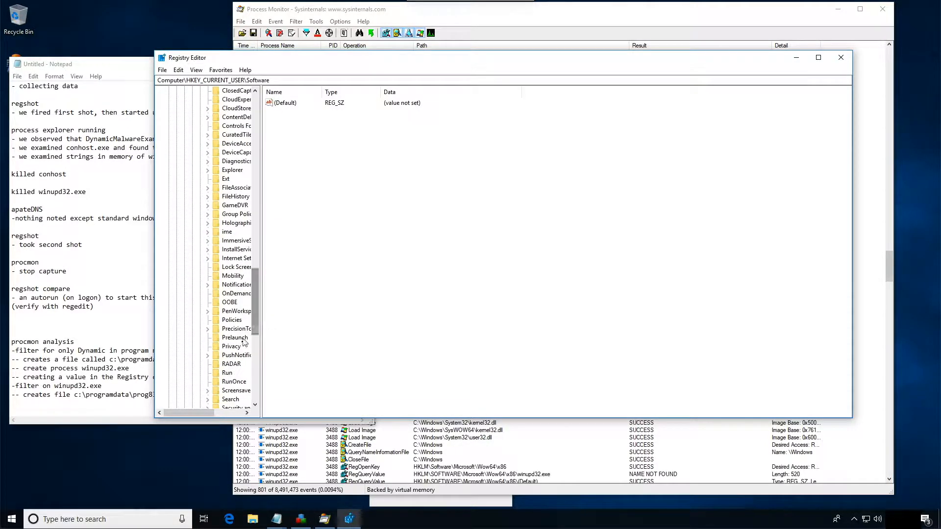
click(231, 364)
click(229, 374)
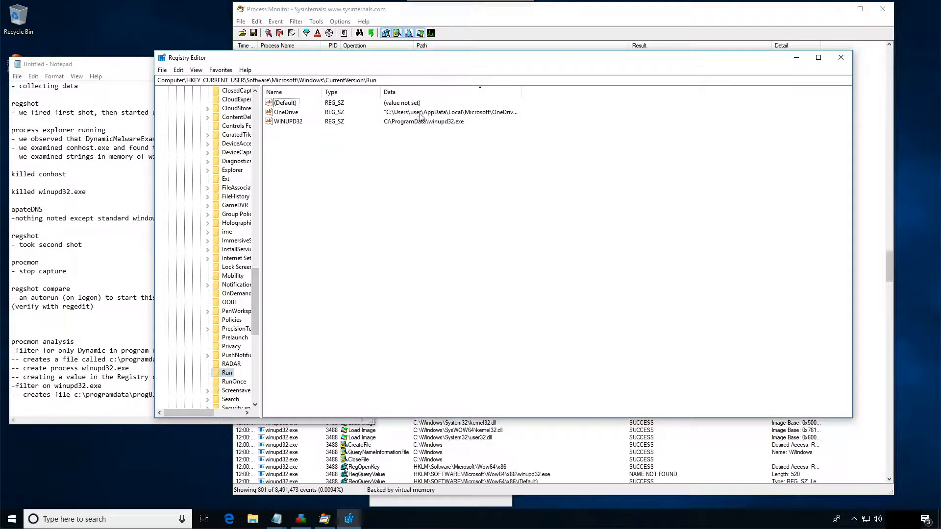
- Widen the Data column and check the WINUPD32 autorun value in the Run key
drag(521, 92, 629, 92)
click(351, 81)
click(435, 122)
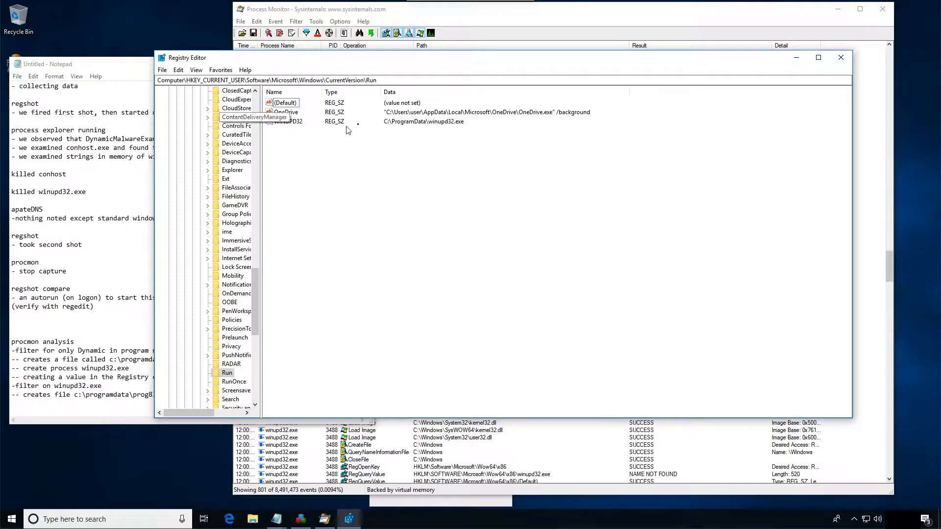
- Close Registry Editor and Process Monitor
click(841, 58)
click(479, 22)
click(881, 13)
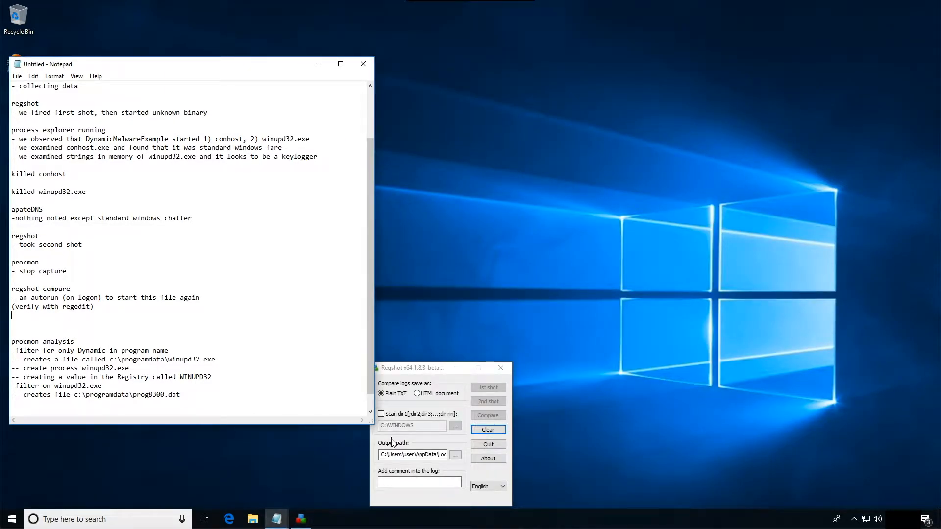
- Save the ~res-x64 Regshot comparison to the Desktop under the name regshot_differences
click(283, 522)
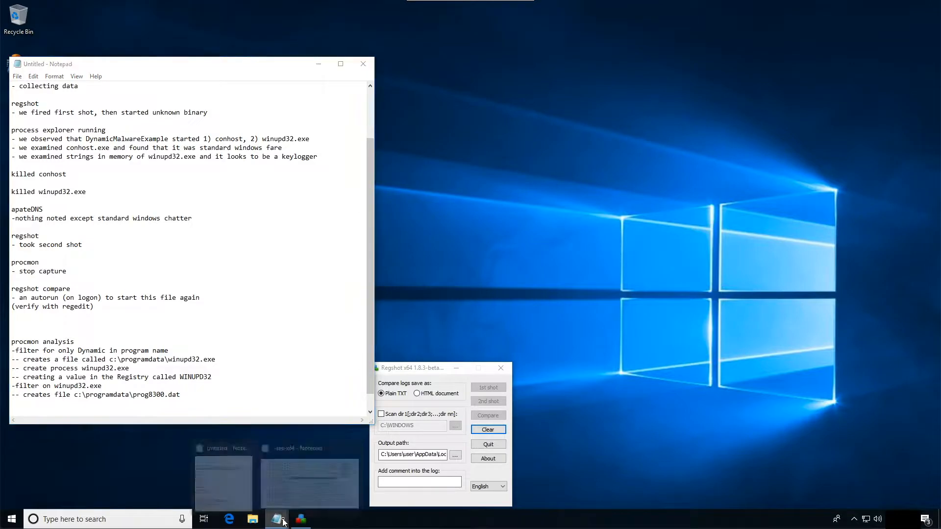
click(298, 472)
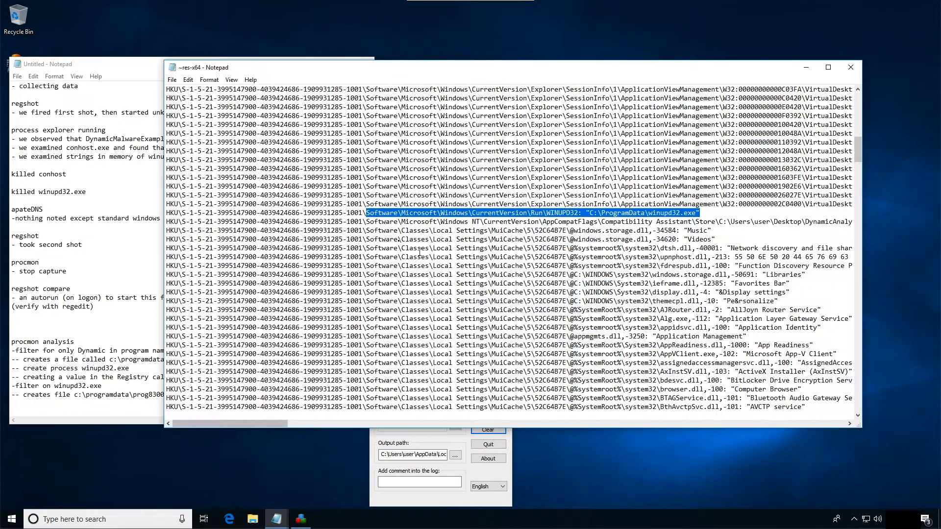
click(172, 80)
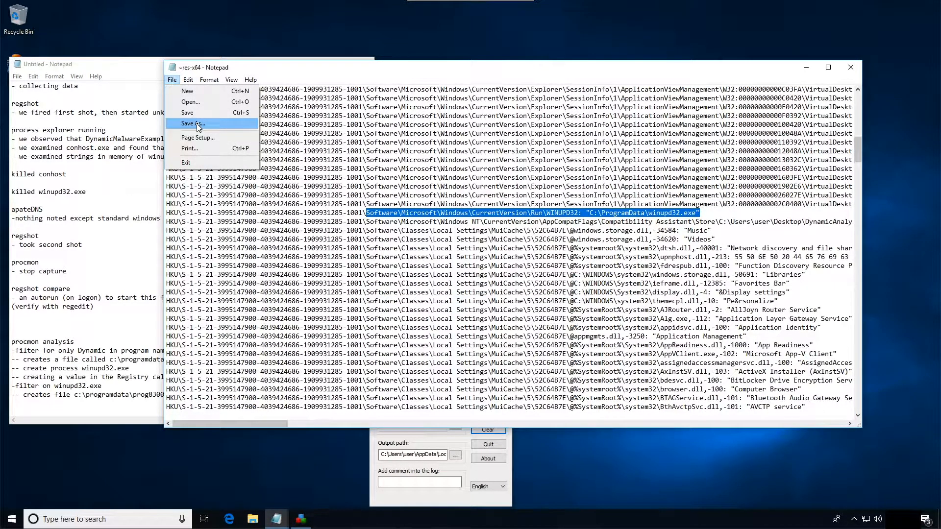
click(197, 124)
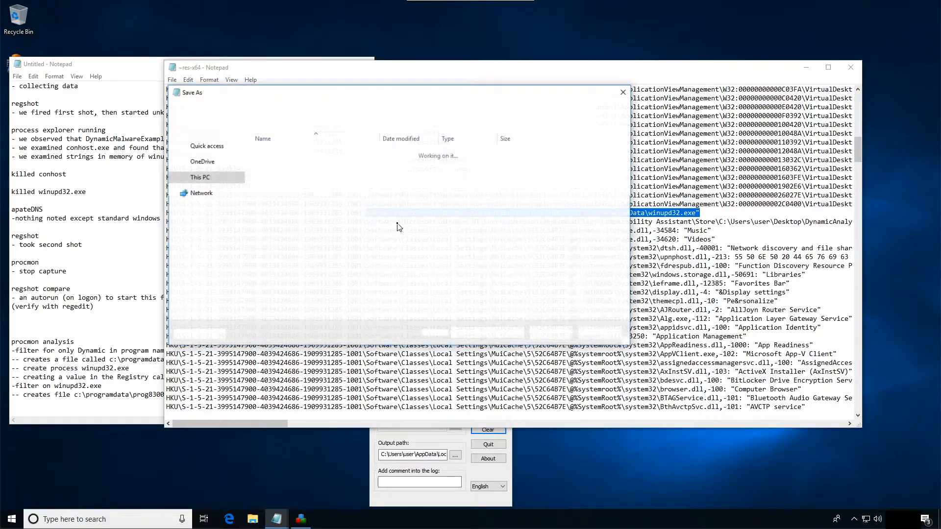
click(197, 170)
click(202, 158)
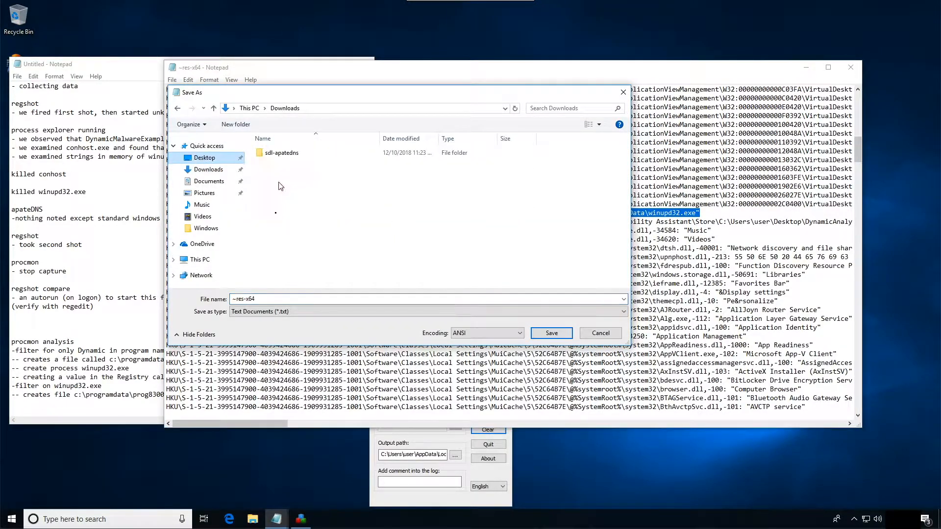
click(276, 300)
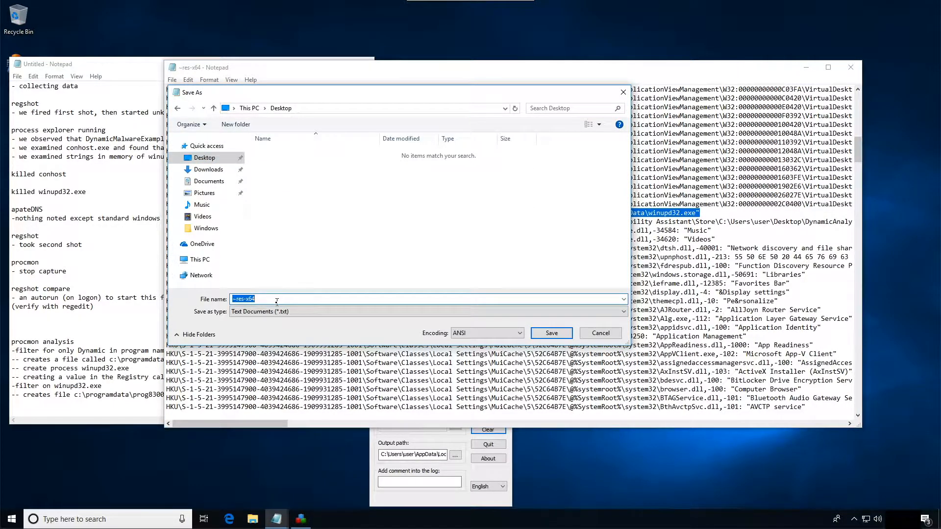
text(regshot_differences)
key(Return)
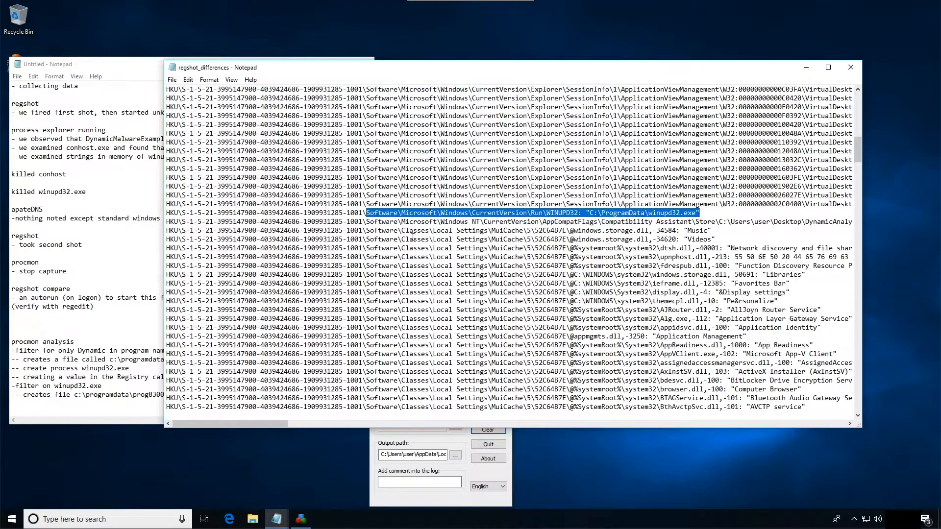
- Close the regshot_differences file and Regshot, and open a File Explorer window
click(851, 67)
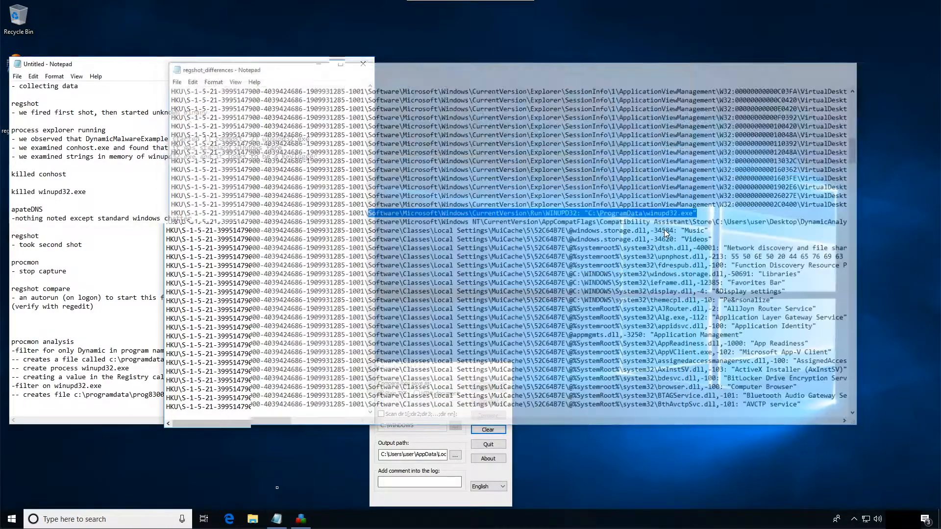
click(255, 520)
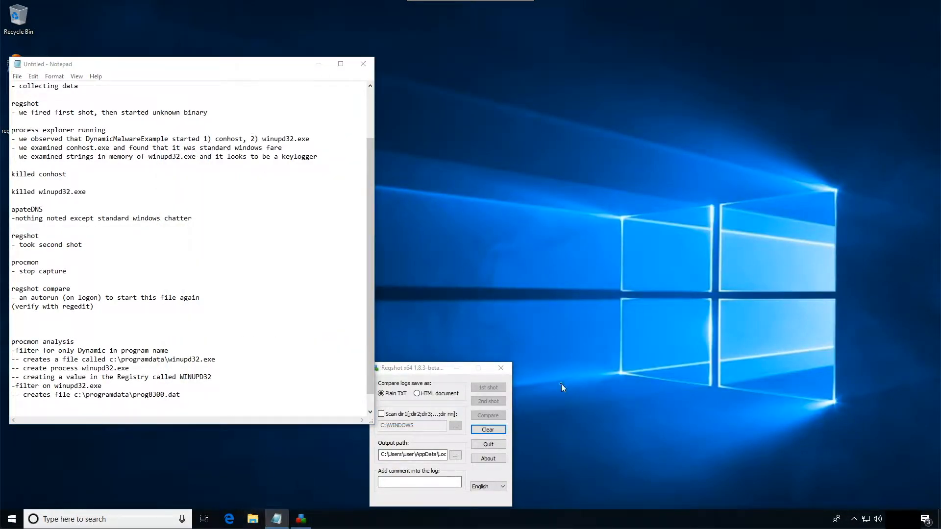
click(501, 368)
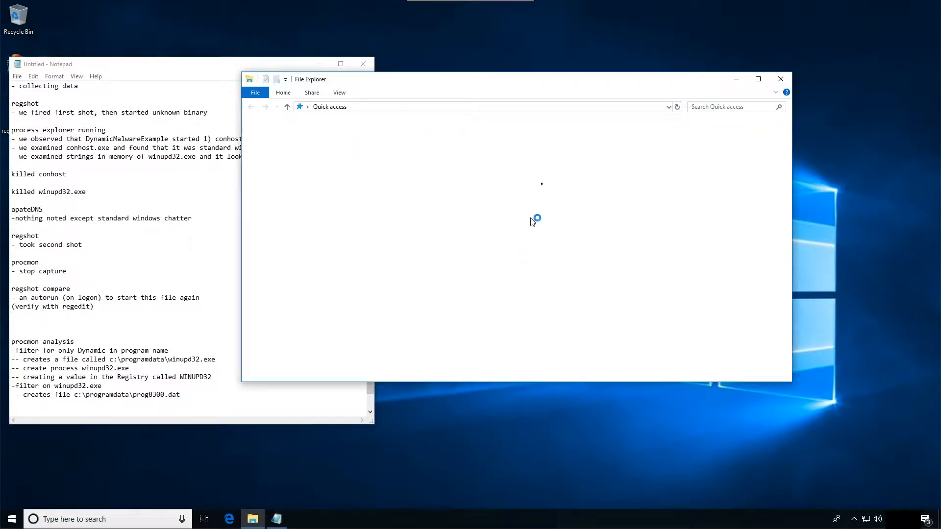
- Place the File Explorer window beside the notes and go to the c:\programdata folder
drag(449, 83, 537, 90)
click(510, 118)
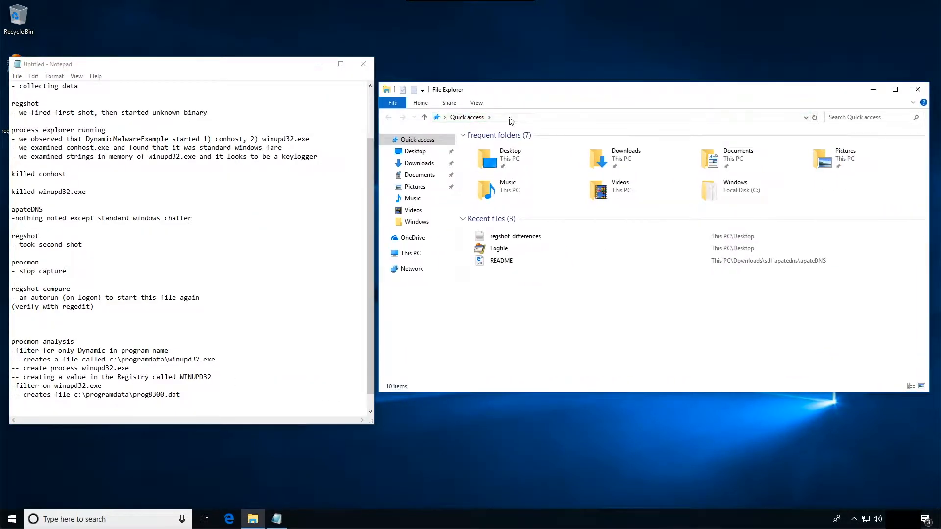
text(c:\prig)
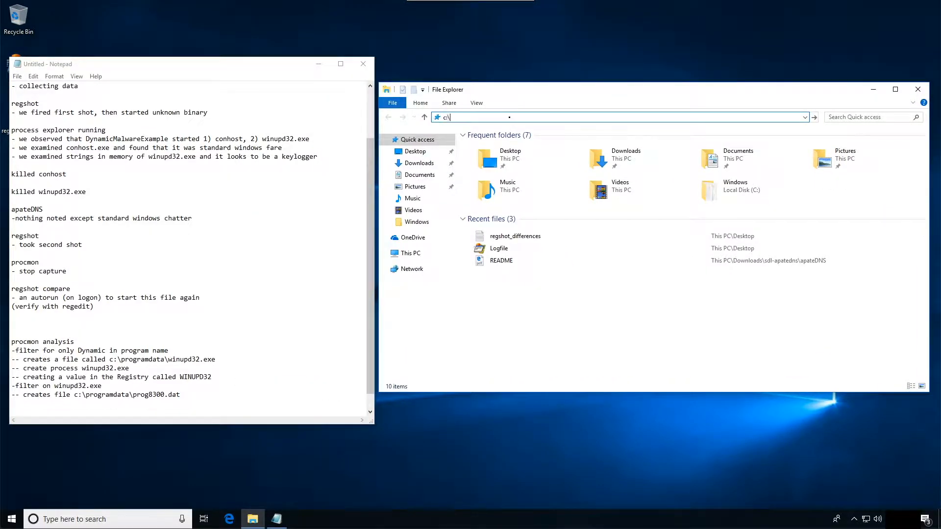
key(BackSpace)
key(BackSpace)
key(BackSpace)
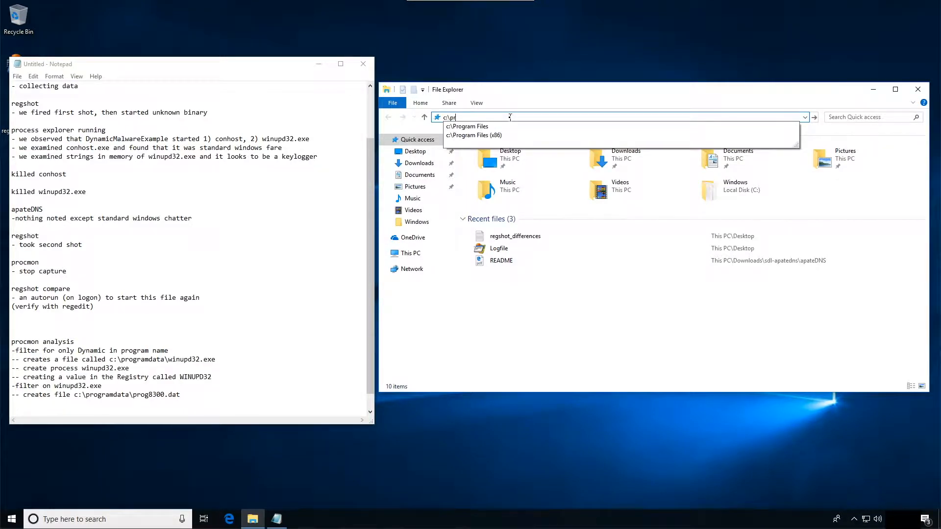
text(ogramdata\)
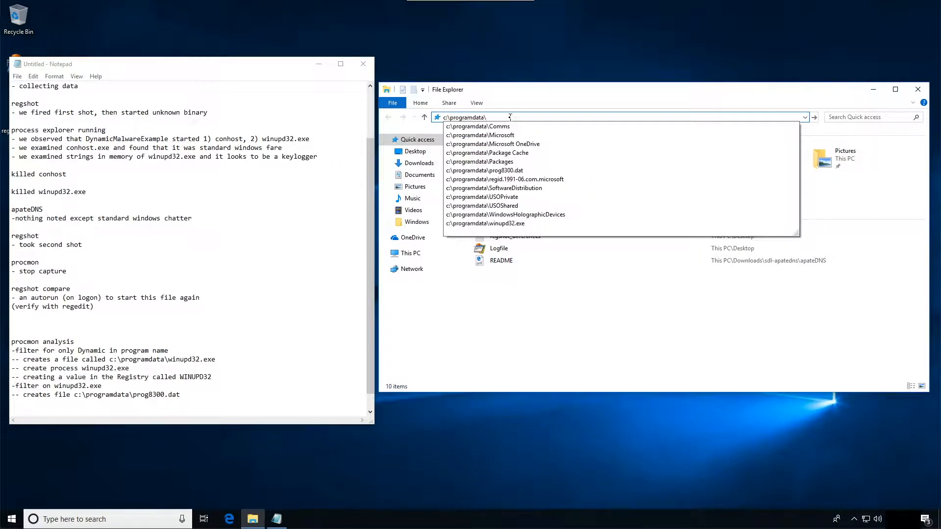
key(Return)
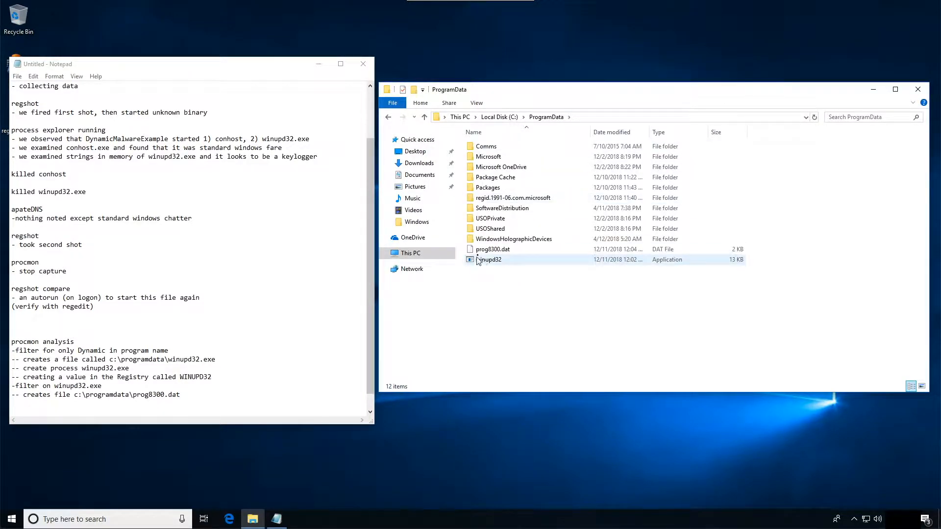
- Open prog8300.dat with Notepad, keeping Notepad as the app always used for .dat files
click(503, 252)
right_click(502, 252)
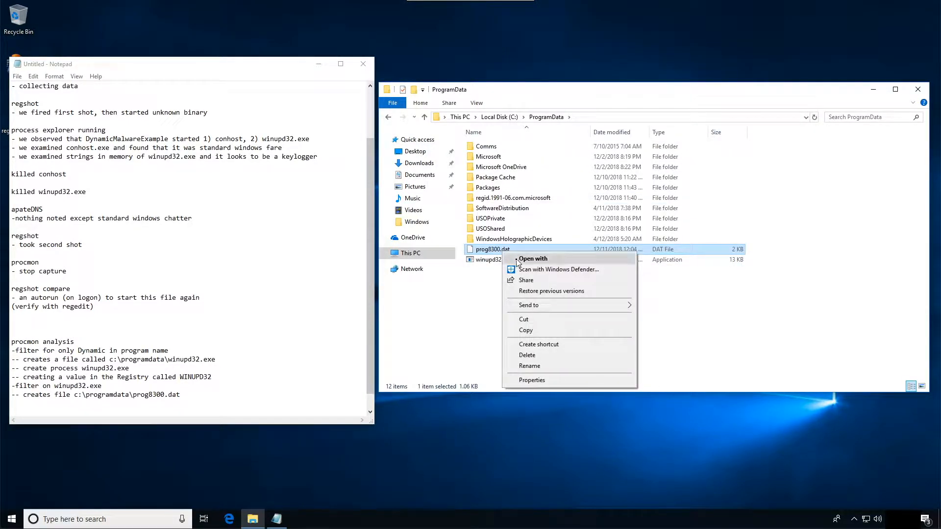
click(524, 261)
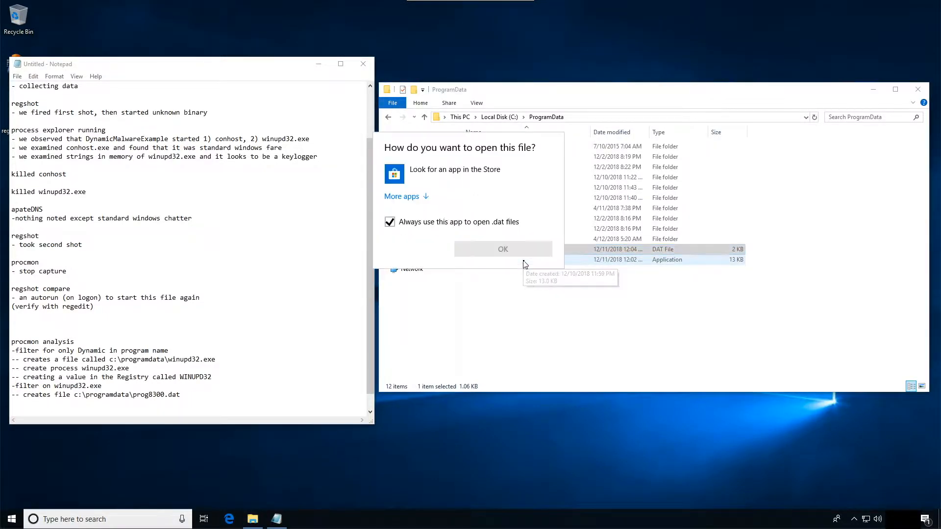
click(399, 197)
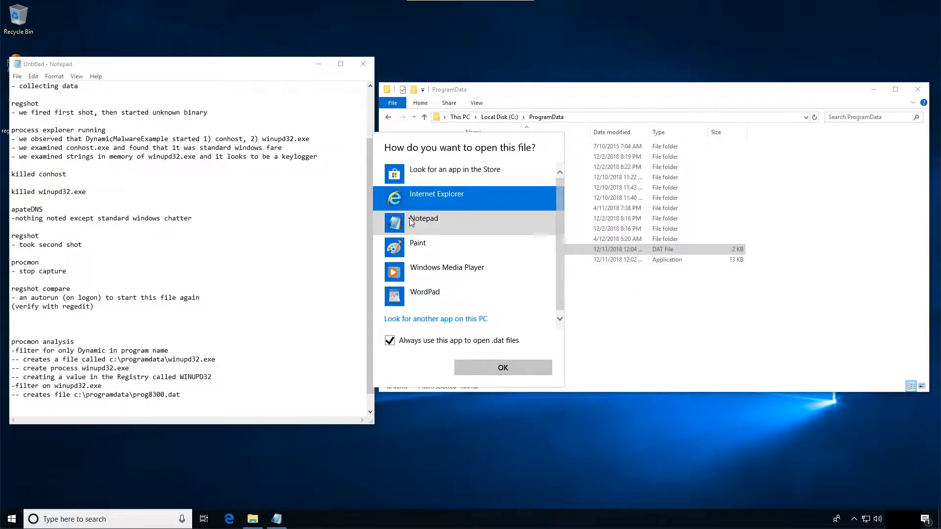
click(431, 224)
click(510, 368)
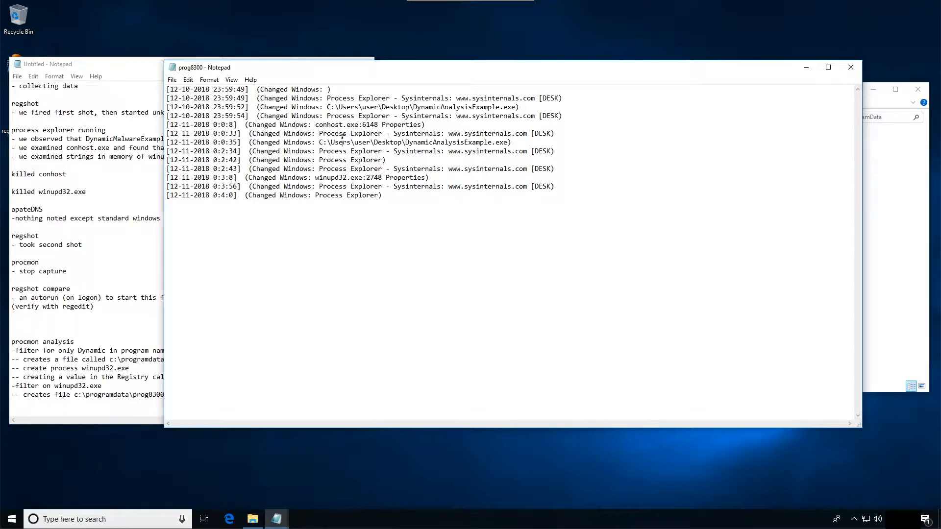
- Examine the timestamps and window-change entries at the end of the prog8300 log
drag(240, 199, 166, 193)
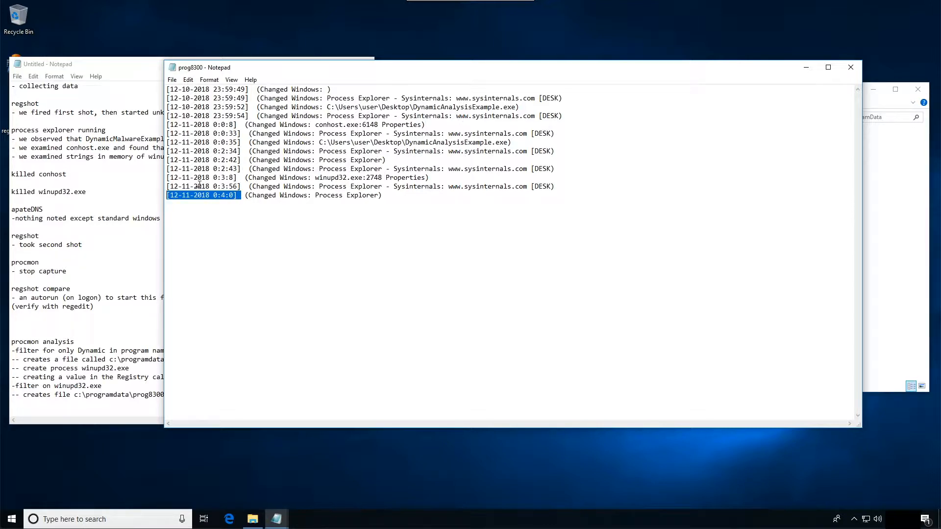
click(219, 187)
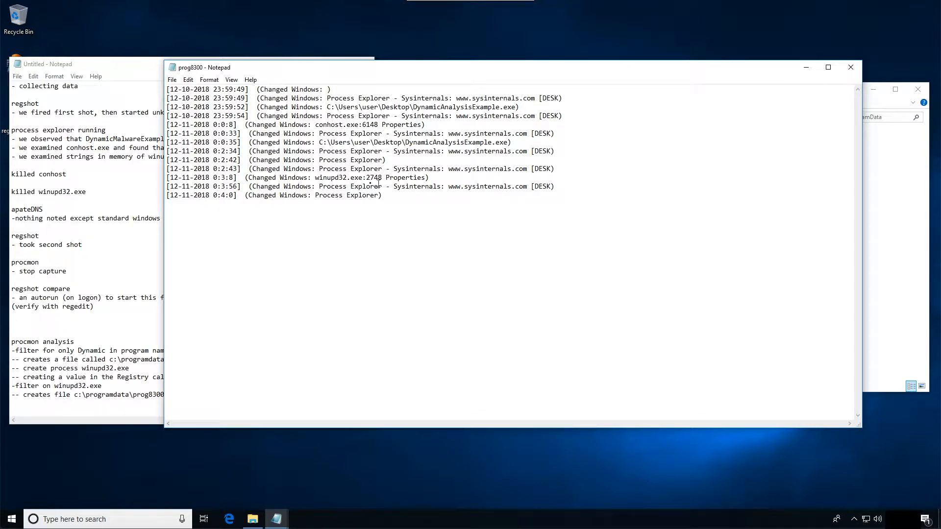
- Check the winupd32.exe Properties entry in the prog8300 log and close the log file
drag(392, 179, 432, 180)
click(419, 283)
click(855, 68)
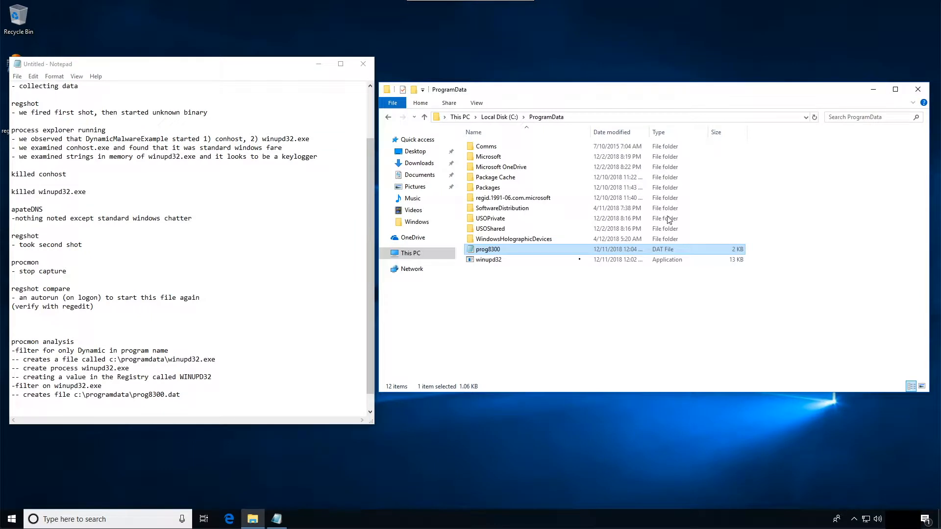
- Start Resource Hacker from the pinned analysis tools
right_click(494, 263)
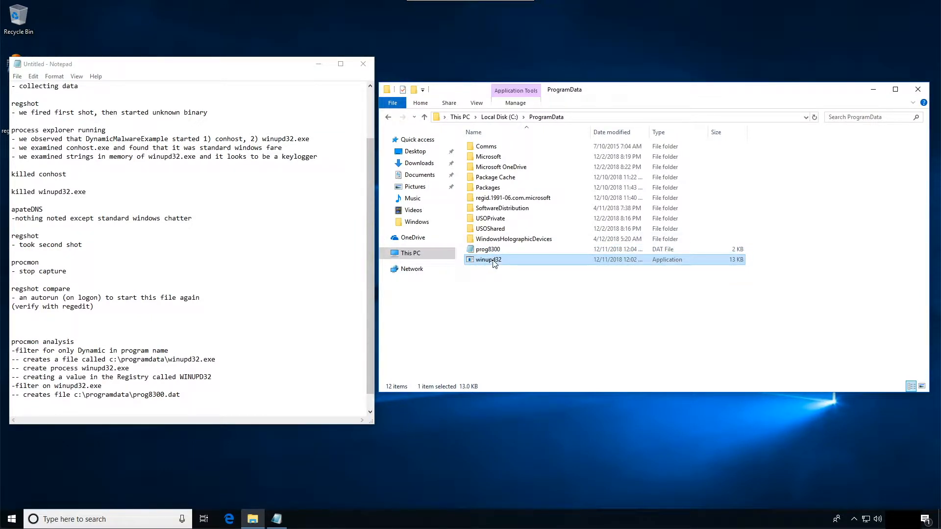
click(732, 307)
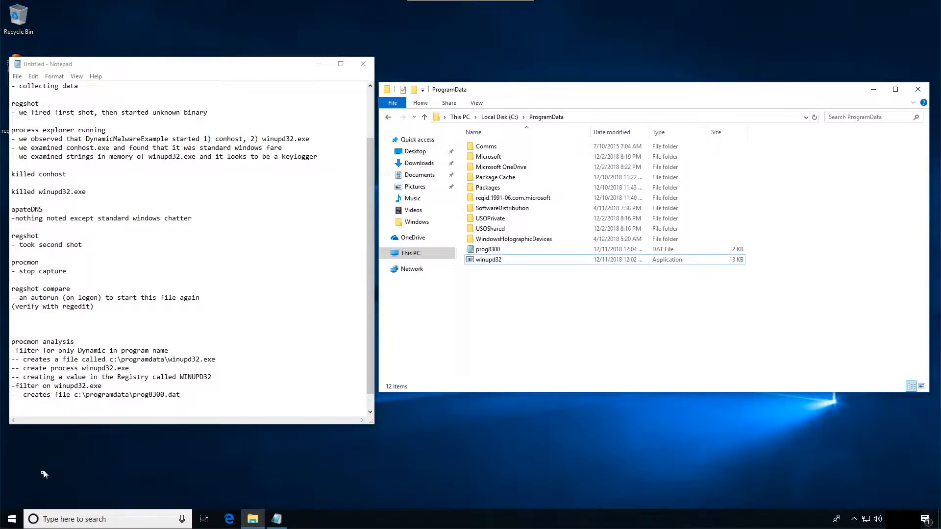
click(12, 519)
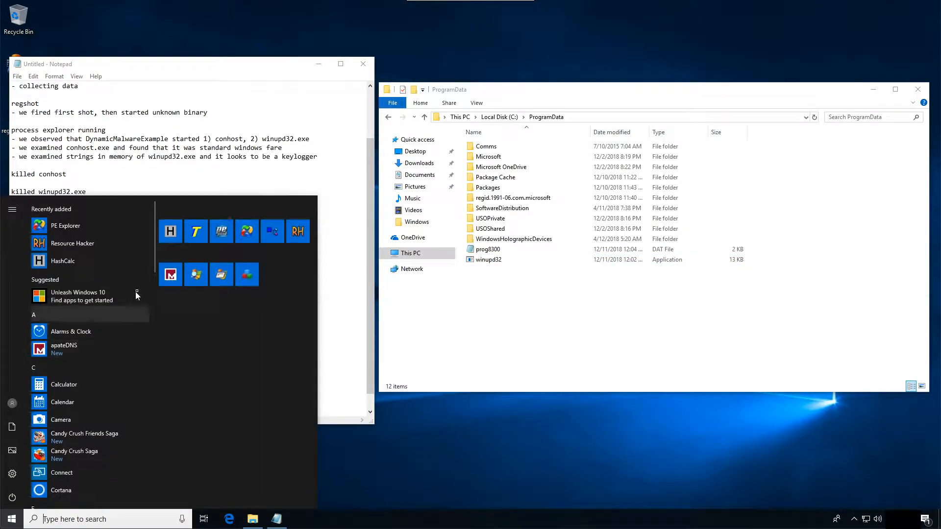
right_click(221, 233)
key(Escape)
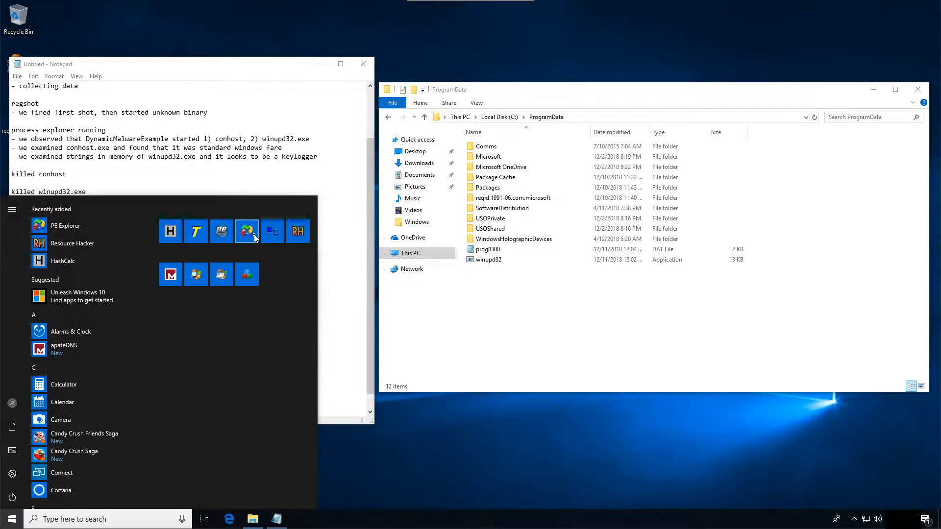
right_click(296, 234)
mouse_move(335, 279)
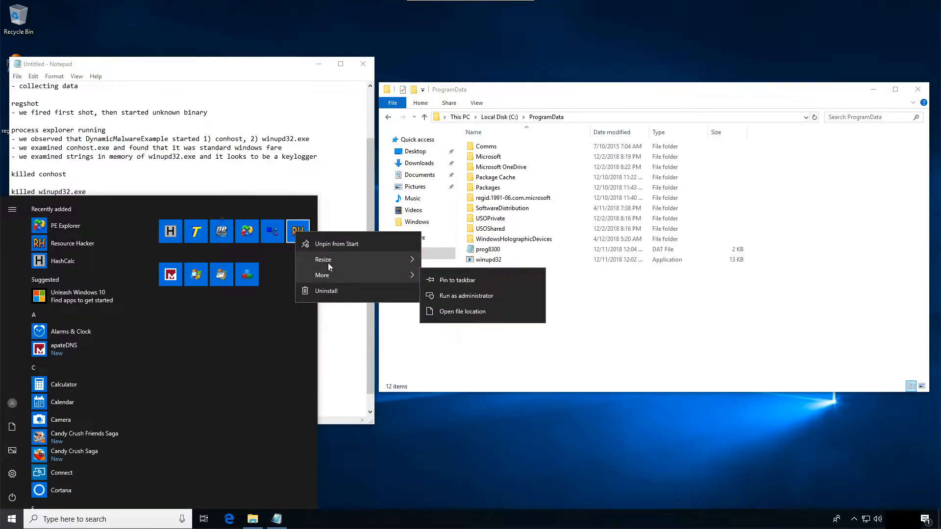
click(297, 228)
- Start PE Explorer as administrator and allow it to make changes to the device
click(12, 519)
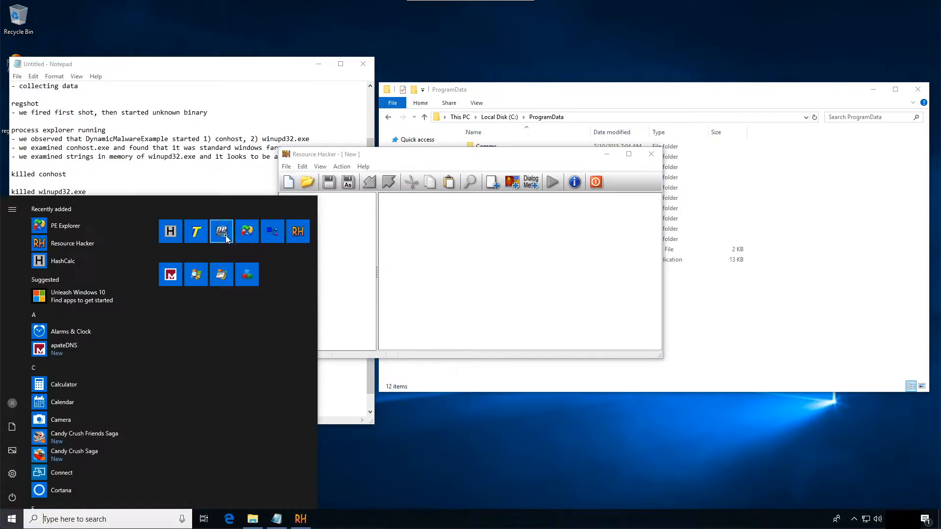
right_click(252, 232)
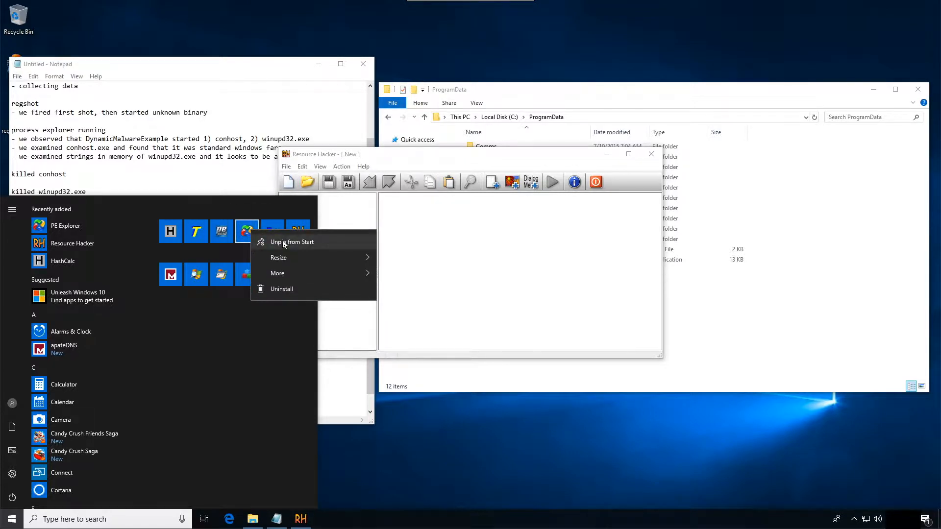
mouse_move(291, 277)
click(445, 295)
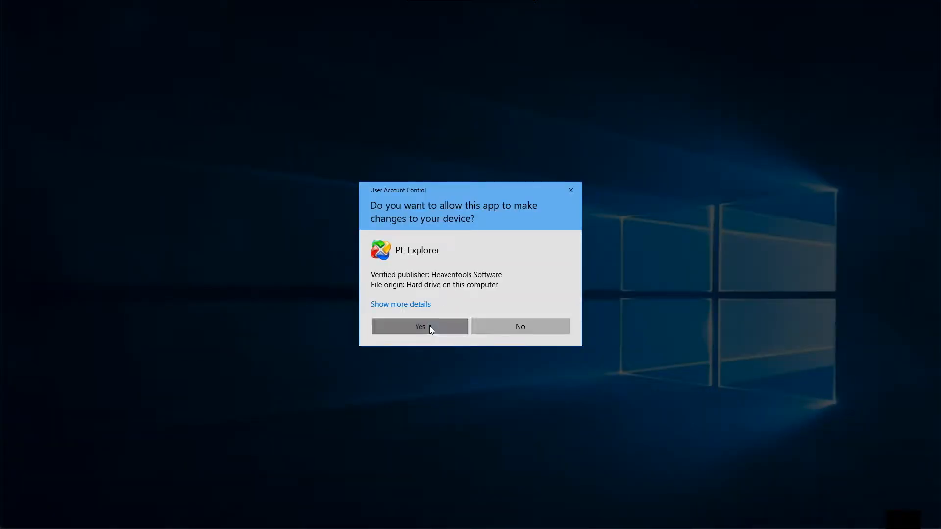
click(431, 324)
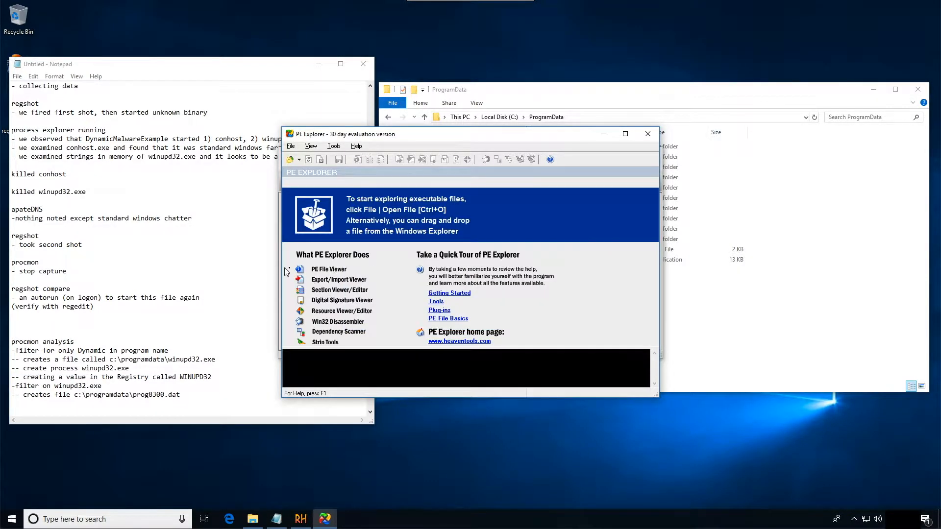
- Place PE Explorer beside the ProgramData folder and try to load winupd32 into it from that folder
click(291, 160)
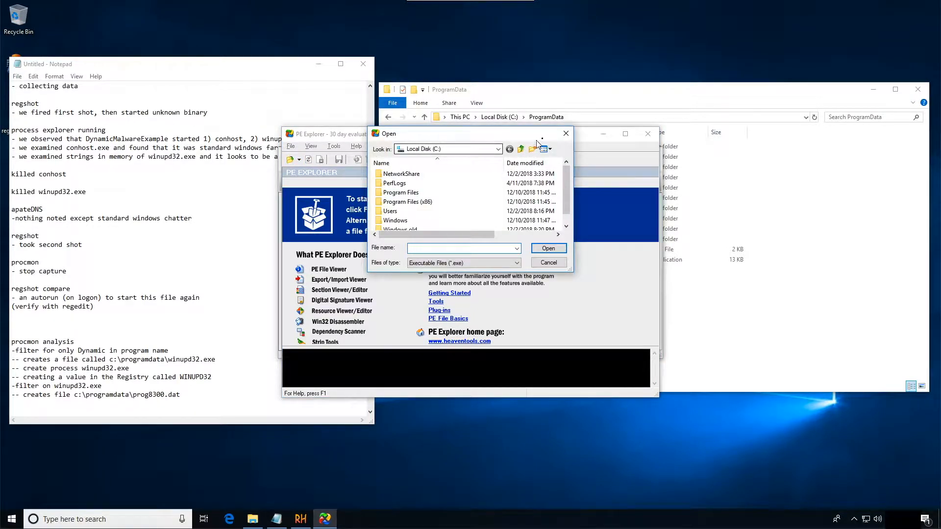
click(565, 133)
drag(468, 143, 301, 205)
click(478, 261)
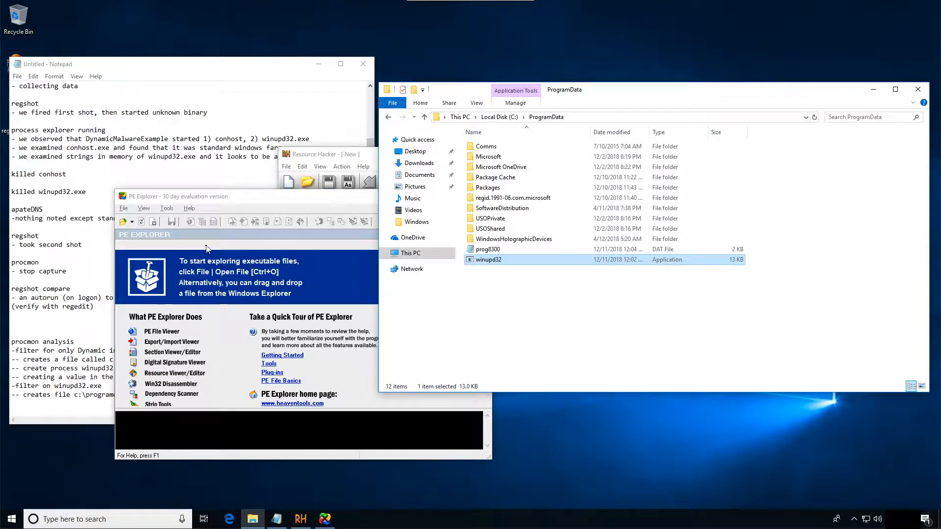
drag(212, 200, 133, 226)
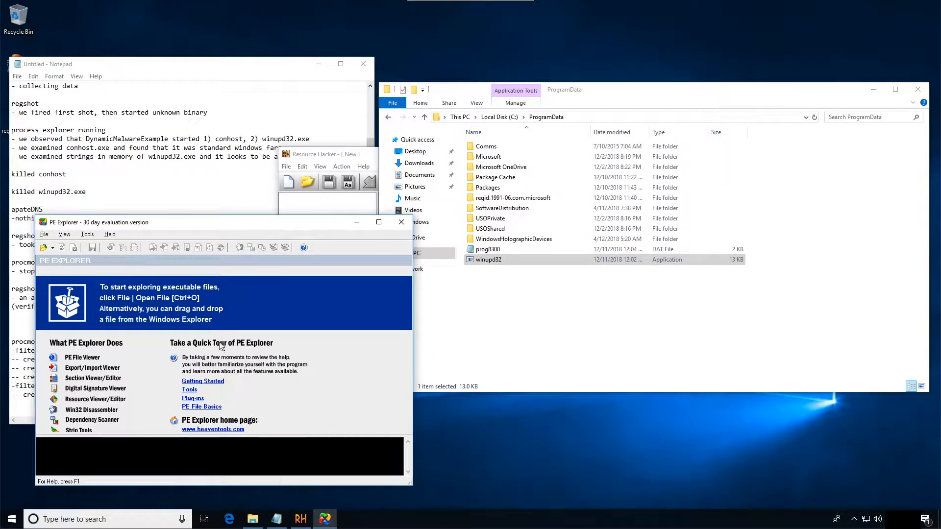
drag(480, 260, 135, 275)
- Try to load winupd32 from the ProgramData folder into Resource Hacker
click(343, 155)
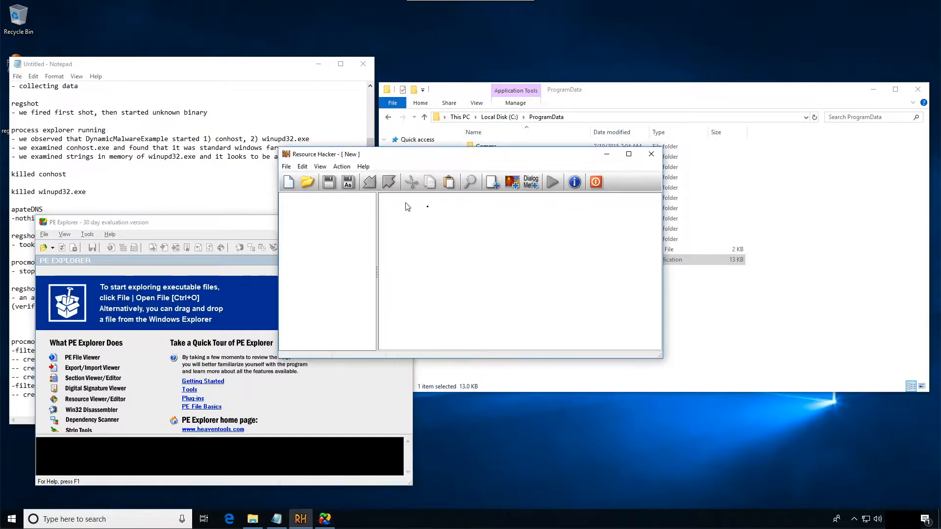
click(625, 93)
drag(485, 259, 365, 262)
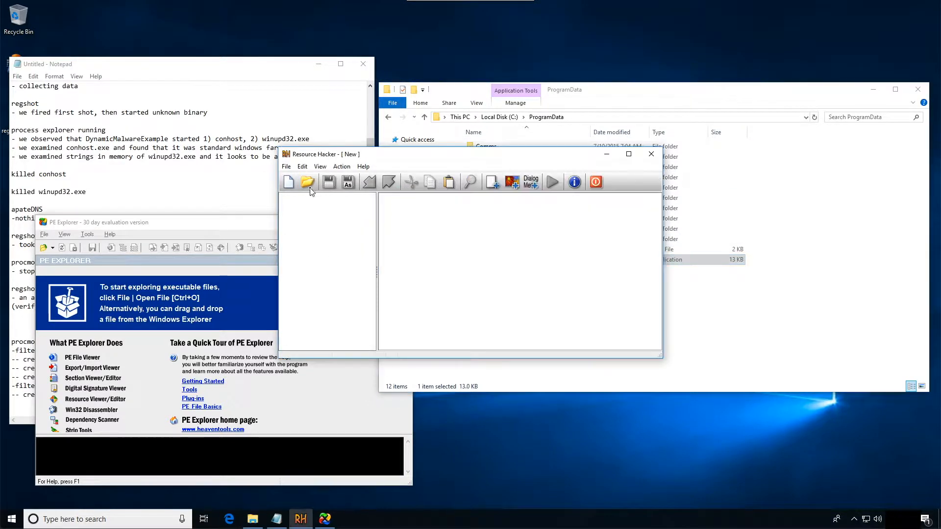
- Open DynamicAnalysisExample from the Desktop in Resource Hacker
click(308, 182)
click(318, 244)
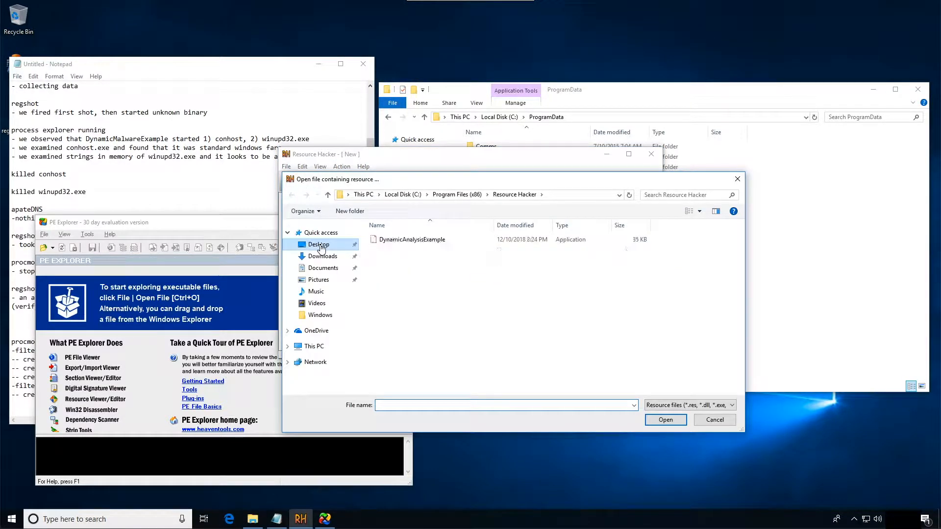
click(412, 239)
click(658, 422)
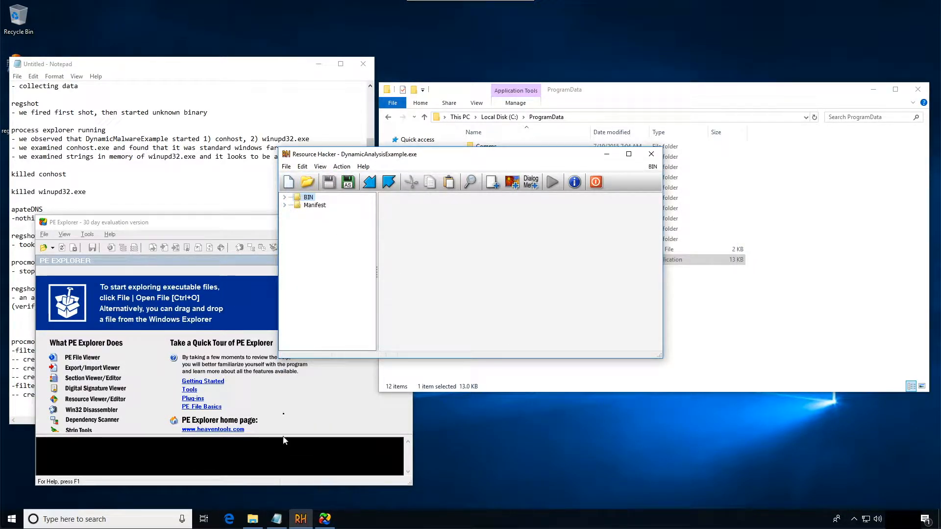
- Expand the BIN resources and examine the hex data of IDR_BIN1 : 1033 through to its end
double_click(308, 197)
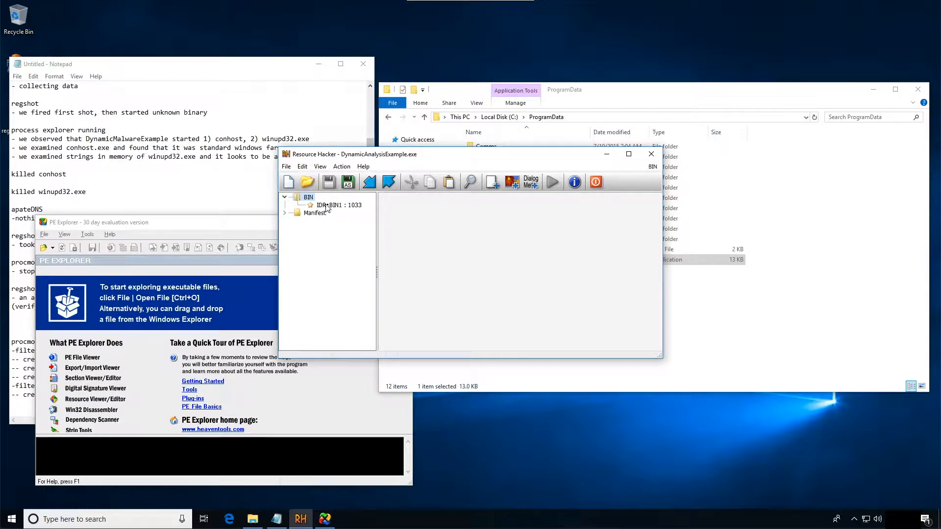
click(327, 206)
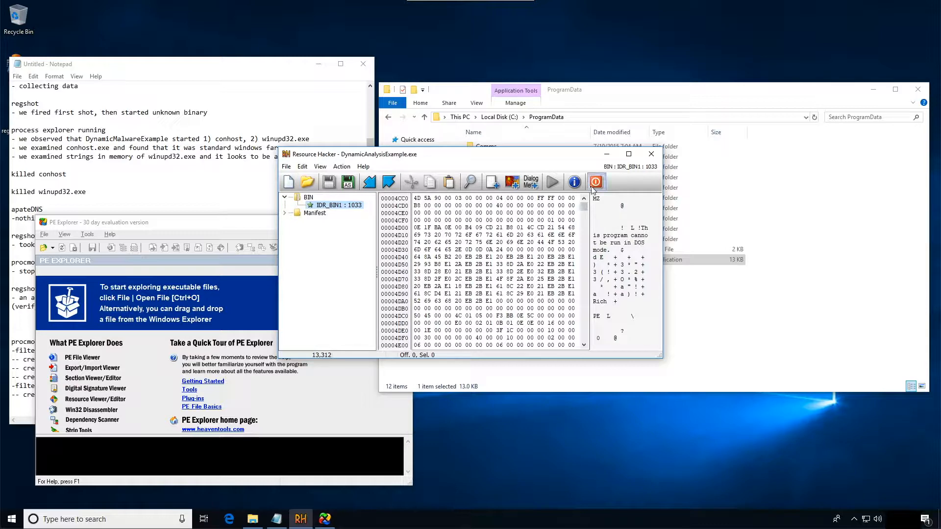
click(584, 217)
drag(583, 214, 584, 223)
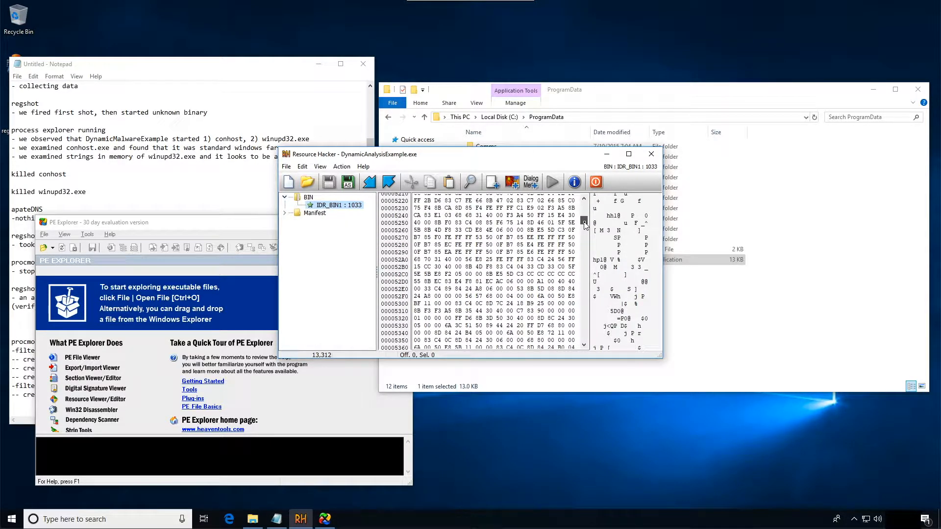
drag(585, 225, 590, 347)
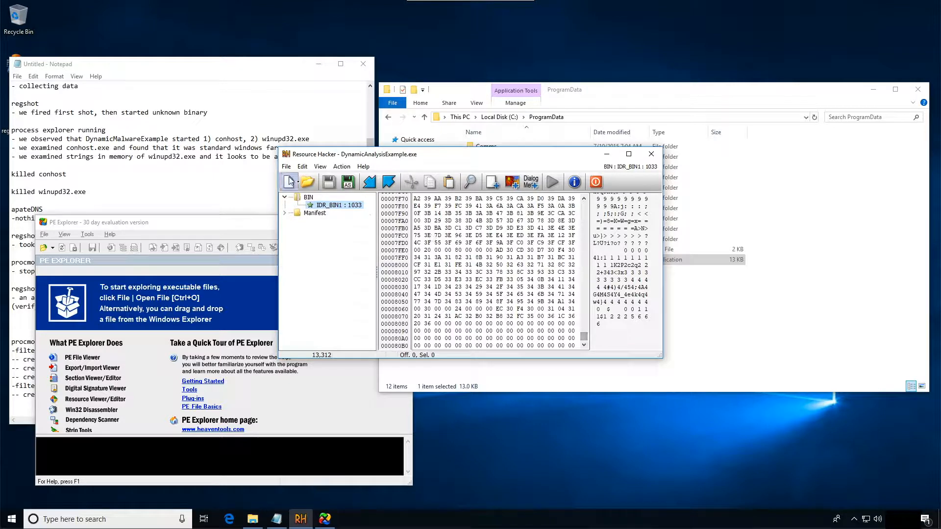
- Save the IDR_BIN1 : 1033 resource as a binary file named resource on the Desktop and close Resource Hacker
right_click(336, 206)
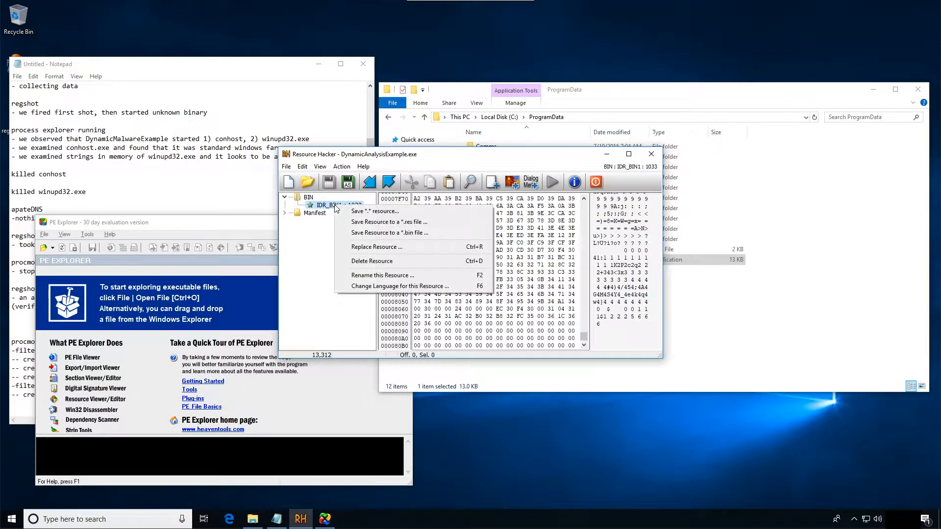
click(397, 233)
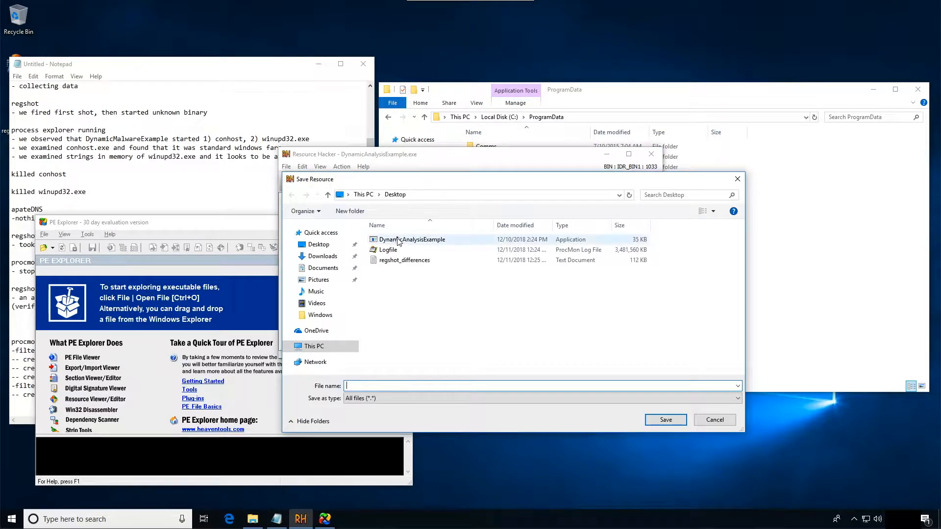
text(resource.)
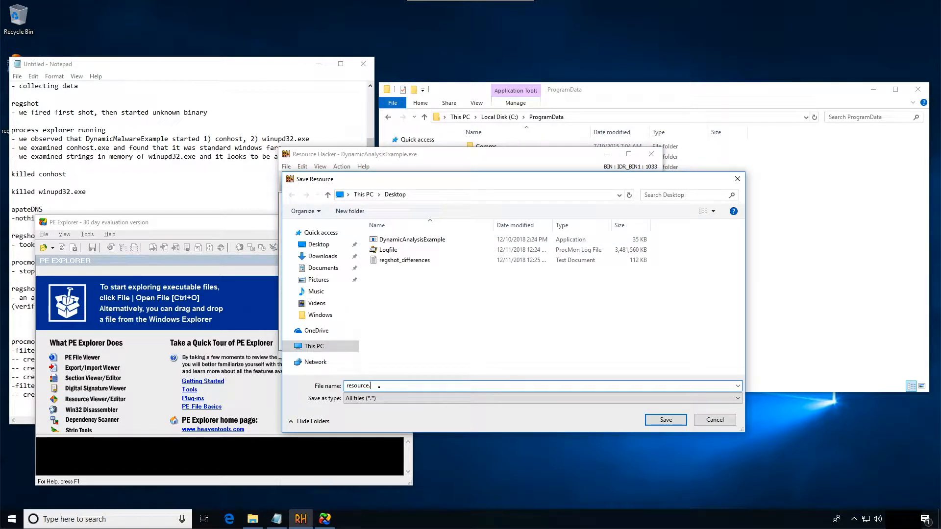
key(Return)
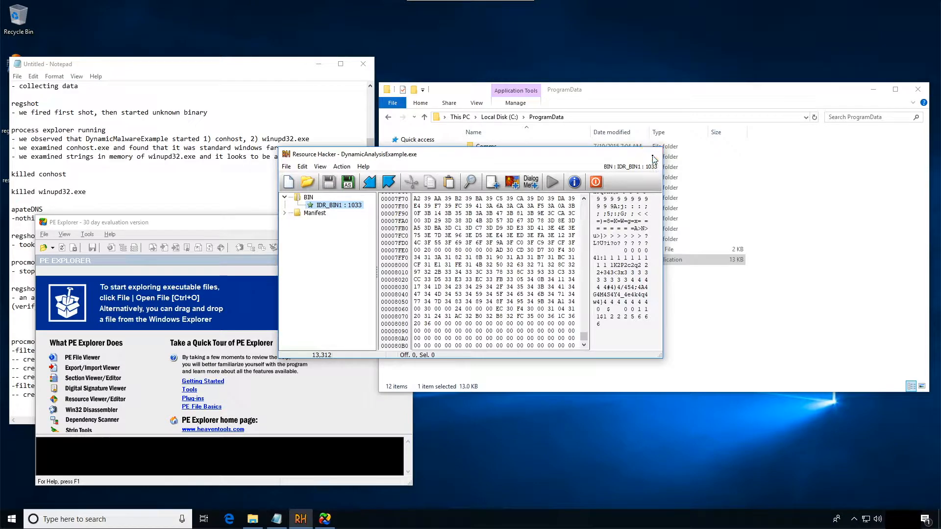
click(651, 155)
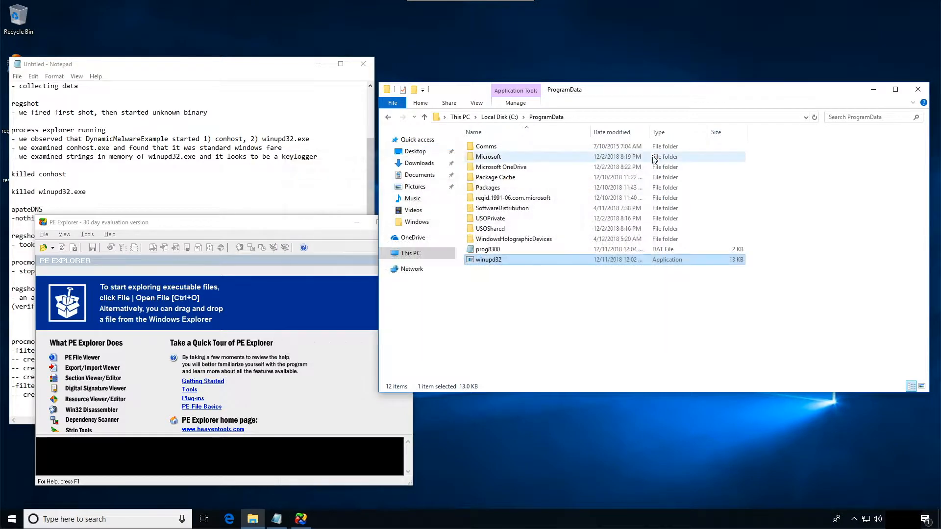
- Start HashCalc, allow it past SmartScreen, and place its window clear of the winupd32 file
click(12, 519)
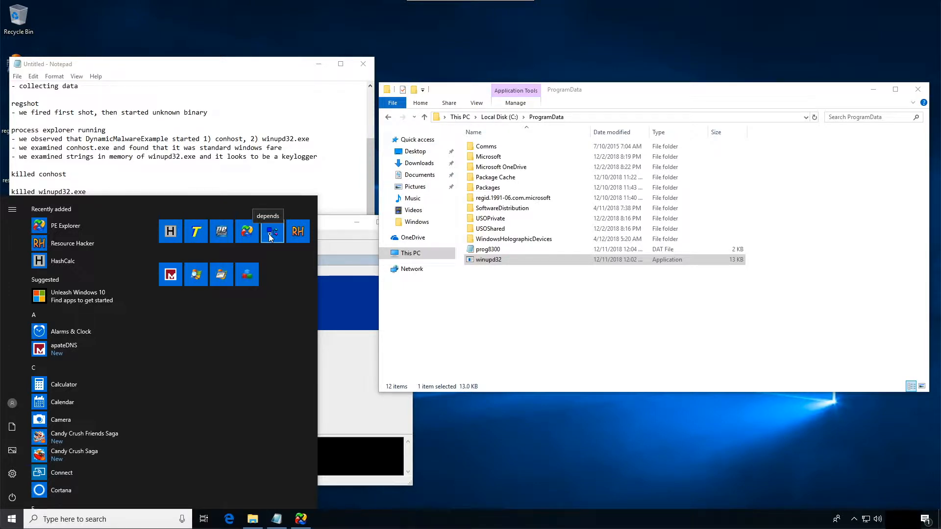
click(172, 234)
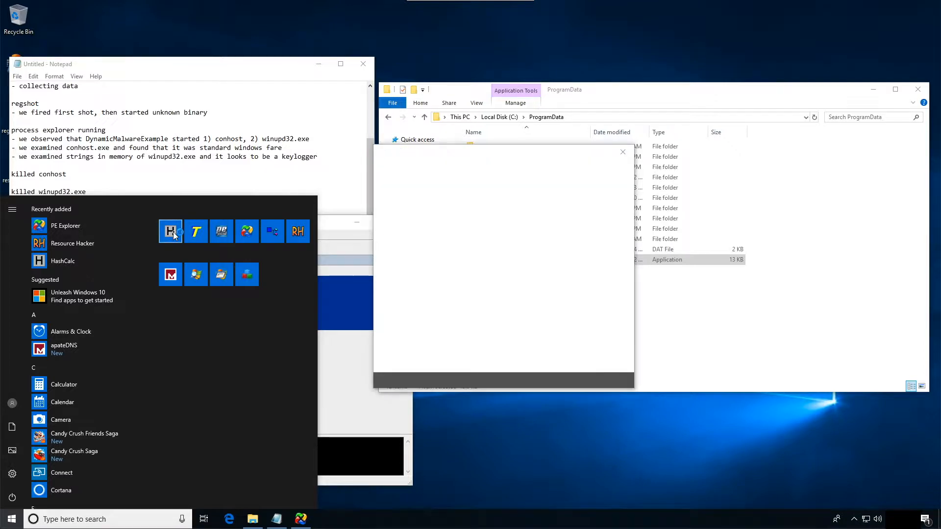
click(550, 368)
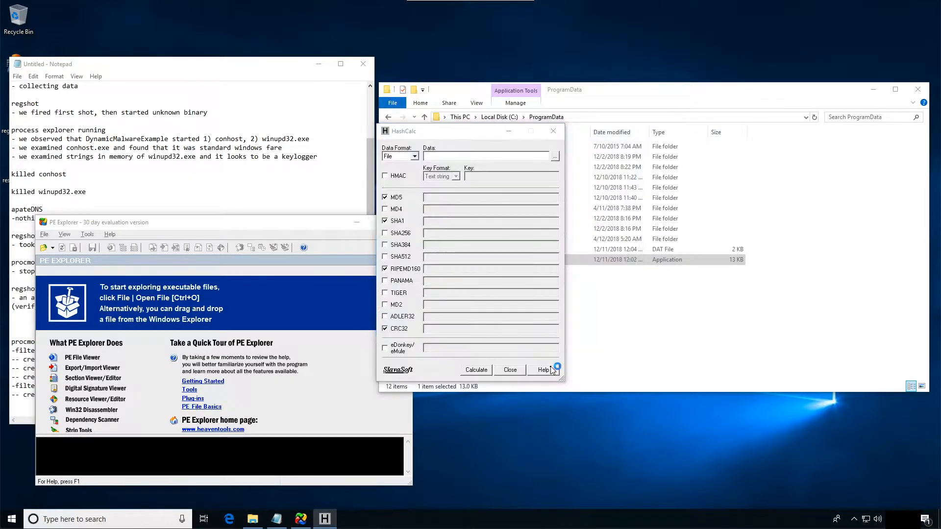
drag(463, 133, 797, 243)
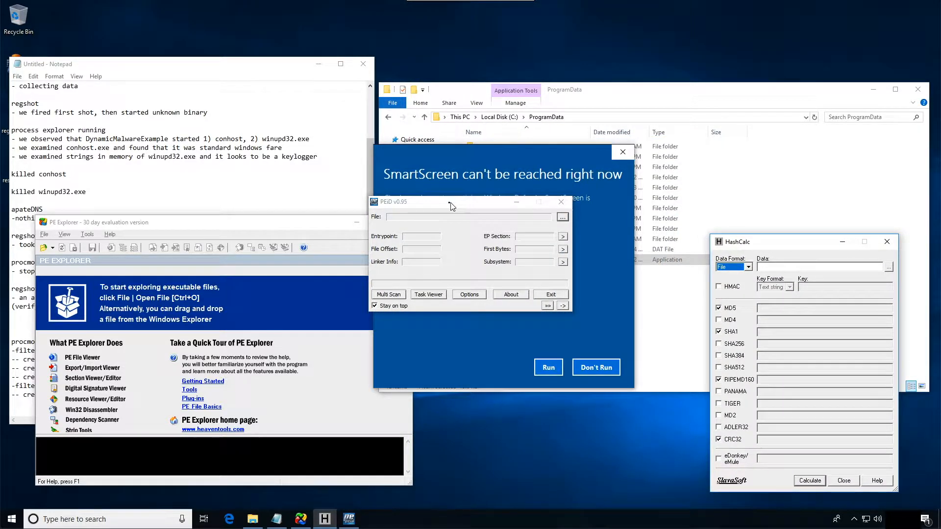
- Allow PEiD to run, refuse its duplicate launch, and place its window over the notes
click(549, 367)
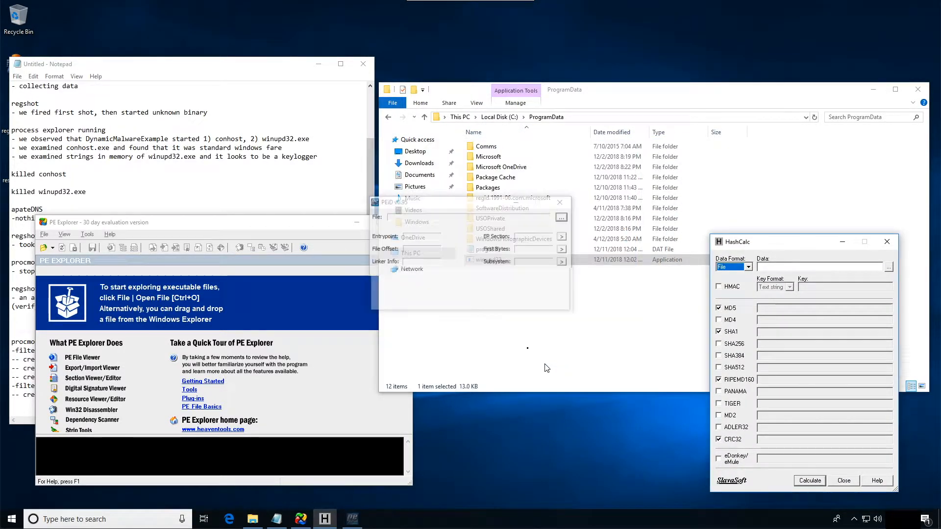
drag(455, 206, 505, 318)
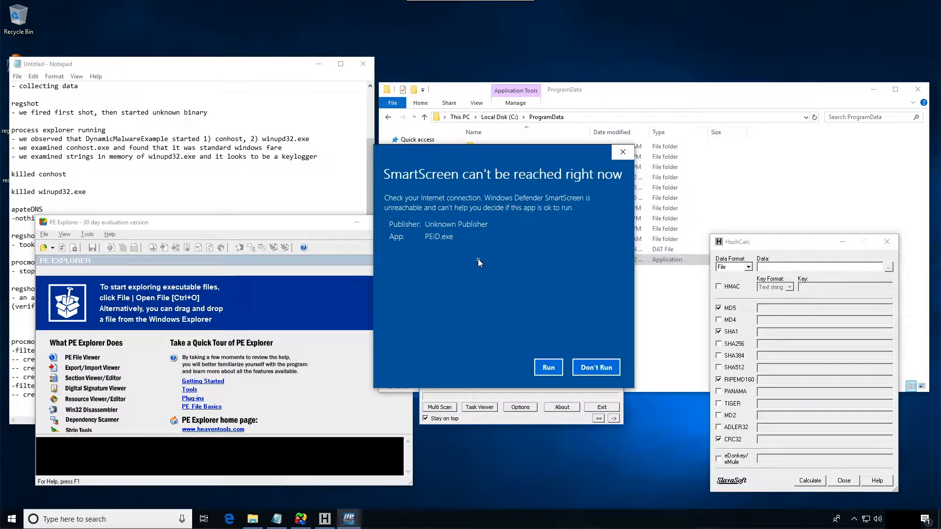
click(587, 368)
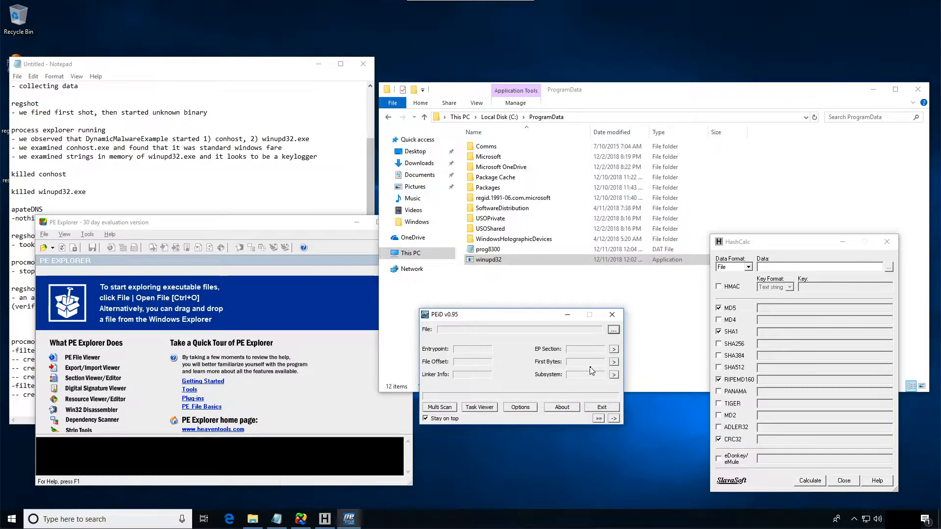
drag(497, 318, 240, 103)
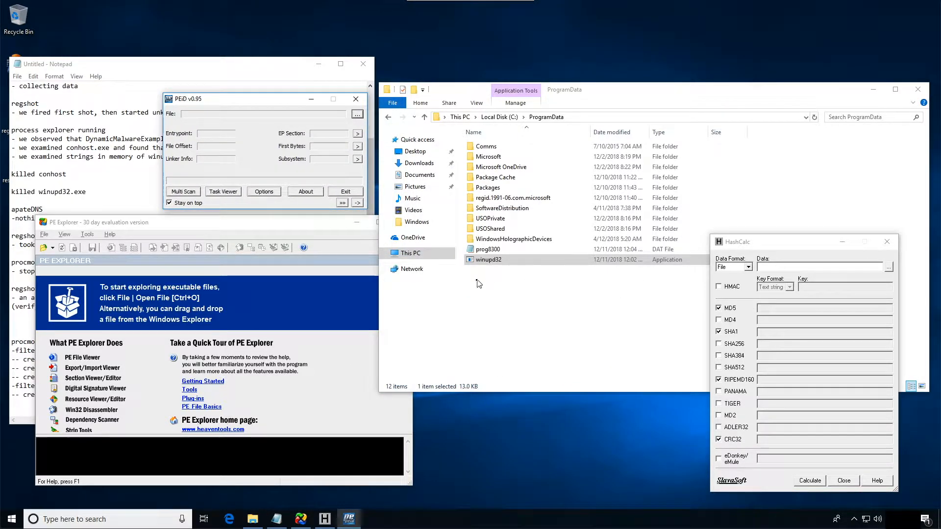
- Calculate the hashes of winupd32 from the ProgramData folder in HashCalc and select its SHA1 value
drag(487, 261, 788, 274)
drag(879, 332, 691, 332)
key(ctrl+c)
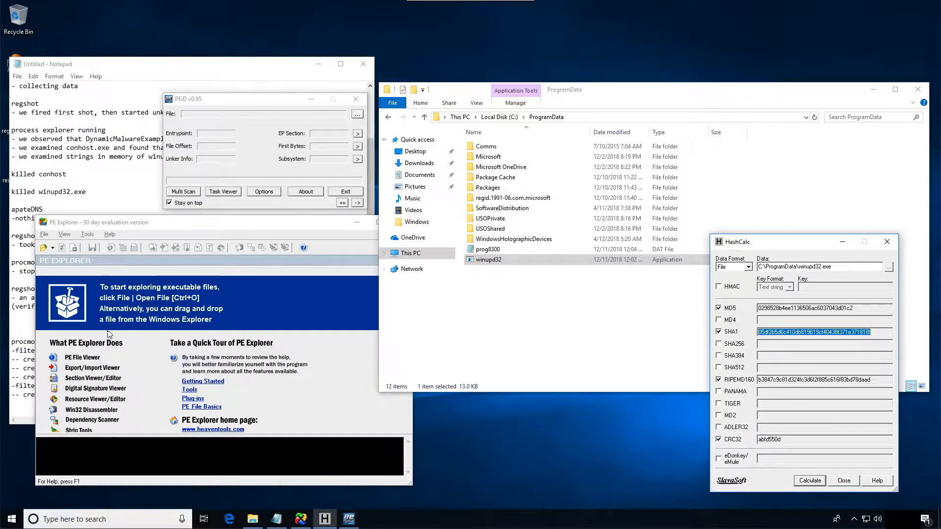
- Add a winupd32.exe entry at the end of the Notepad notes with its copied hash labelled sha1
click(27, 369)
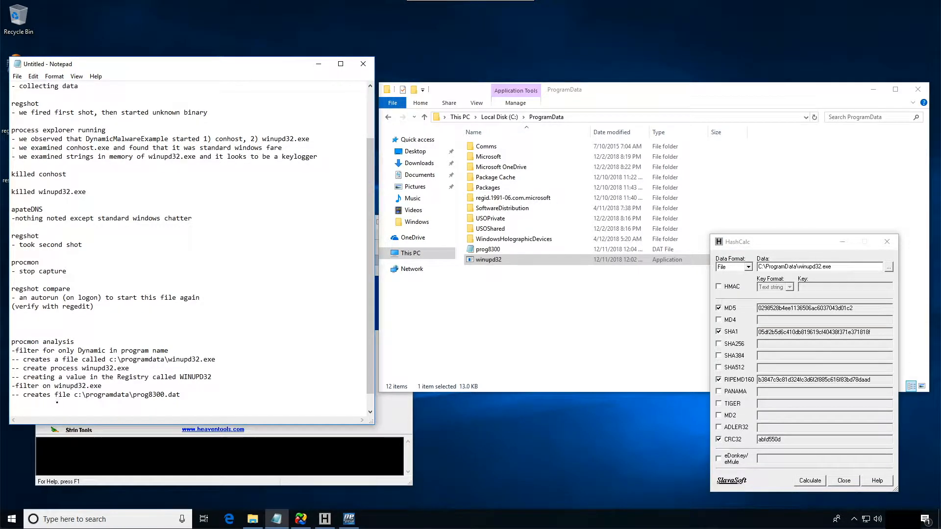
key(Return)
key(Return)
text(w)
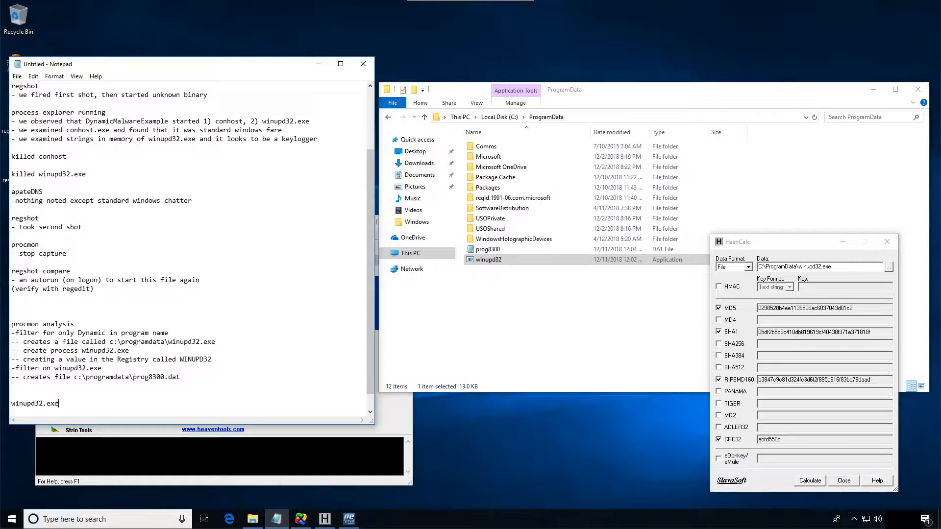
text(inupd32.exe)
key(Return)
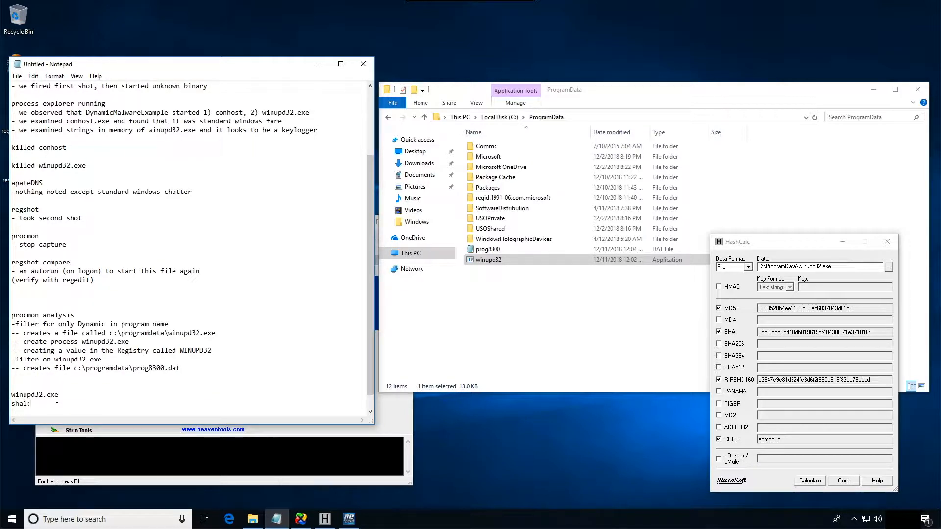
key(ctrl+v)
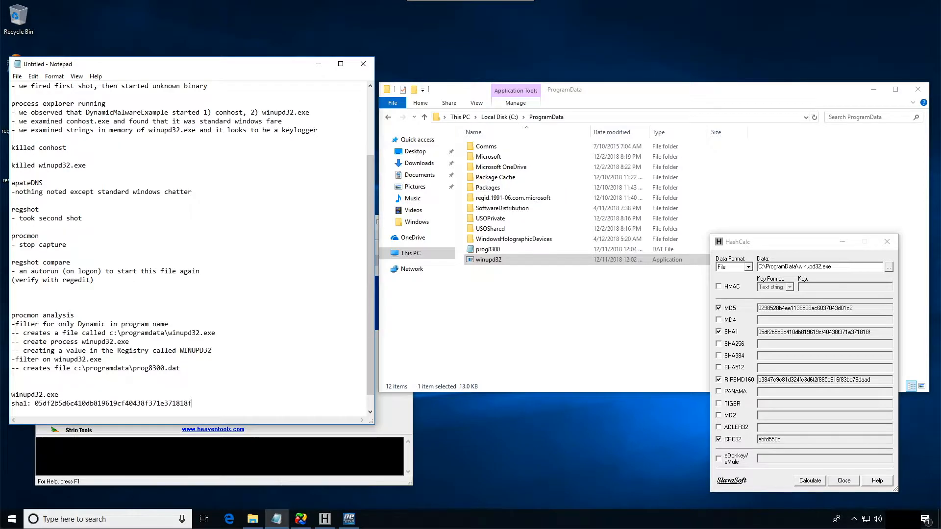
key(Return)
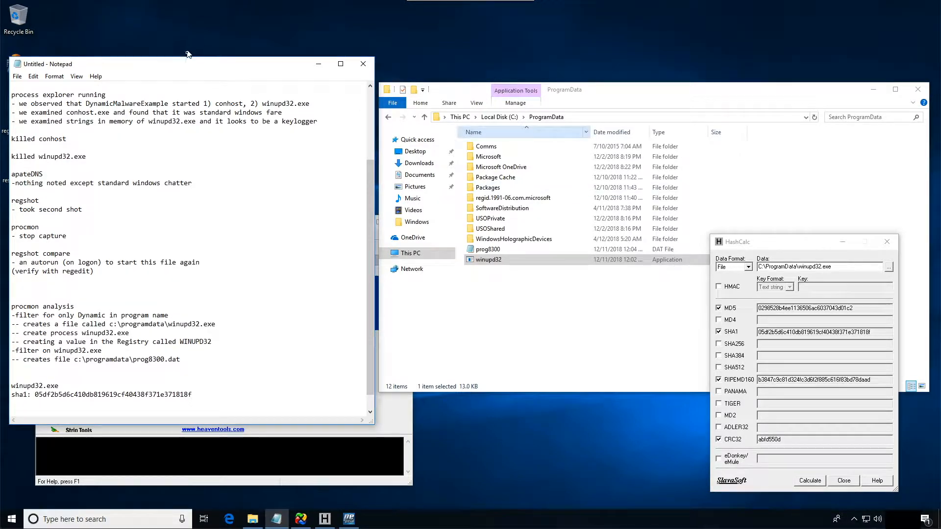
- Move the notes clear of the desktop files, hash resource.bin from the Desktop in HashCalc and select its SHA1 value
drag(188, 65, 304, 51)
click(23, 163)
drag(784, 265, 792, 266)
drag(882, 335, 685, 335)
key(ctrl+c)
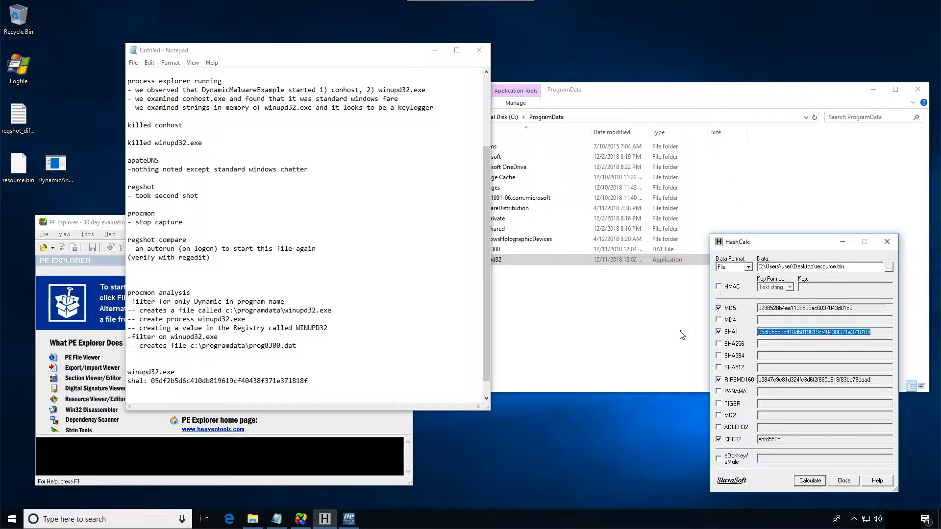
- Add a resource.bin entry below the winupd32.exe hash in the Notepad notes, with its copied SHA1 value
click(153, 393)
text(resource.bin)
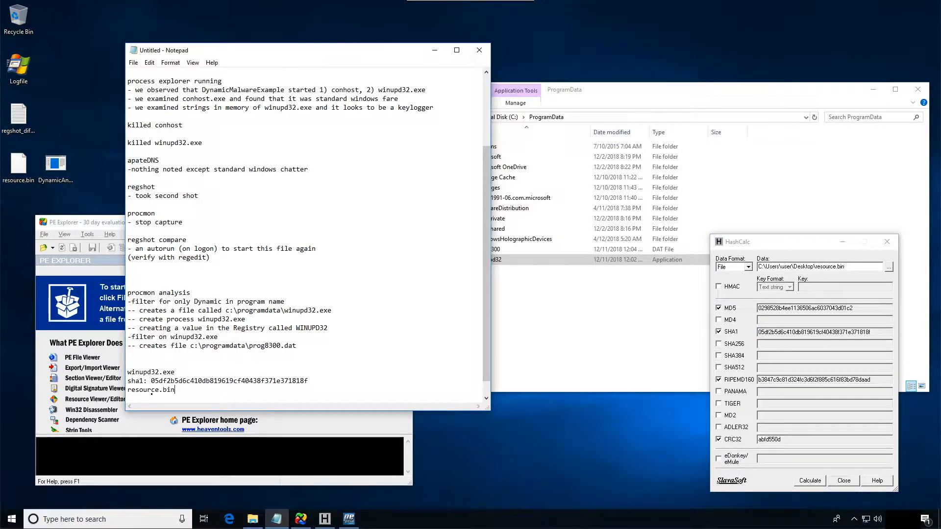
key(Return)
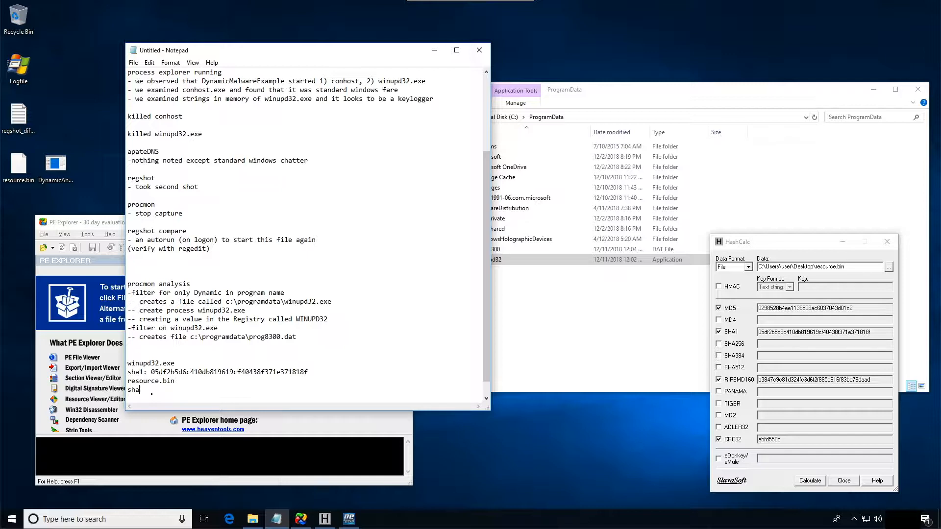
key(ctrl+v)
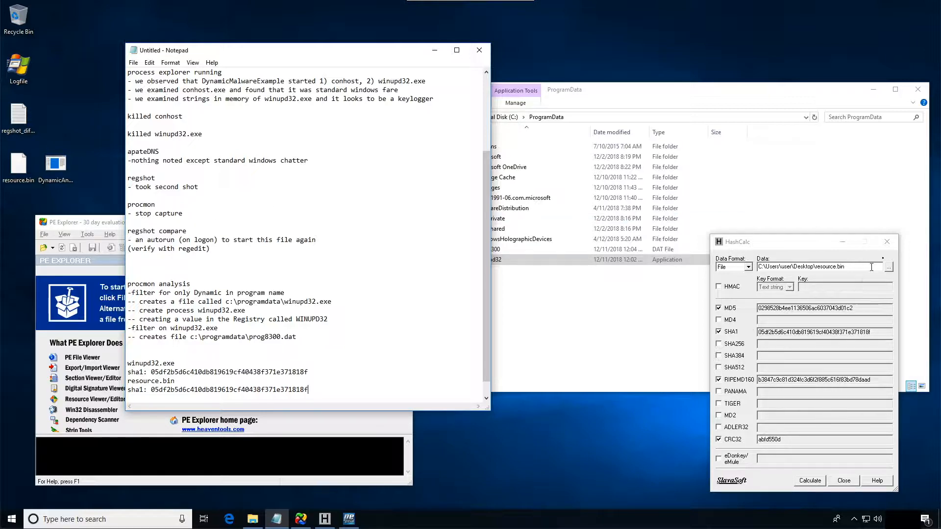
- Close HashCalc and the ProgramData folder window, and move the notes aside to uncover PEiD
click(887, 244)
click(510, 122)
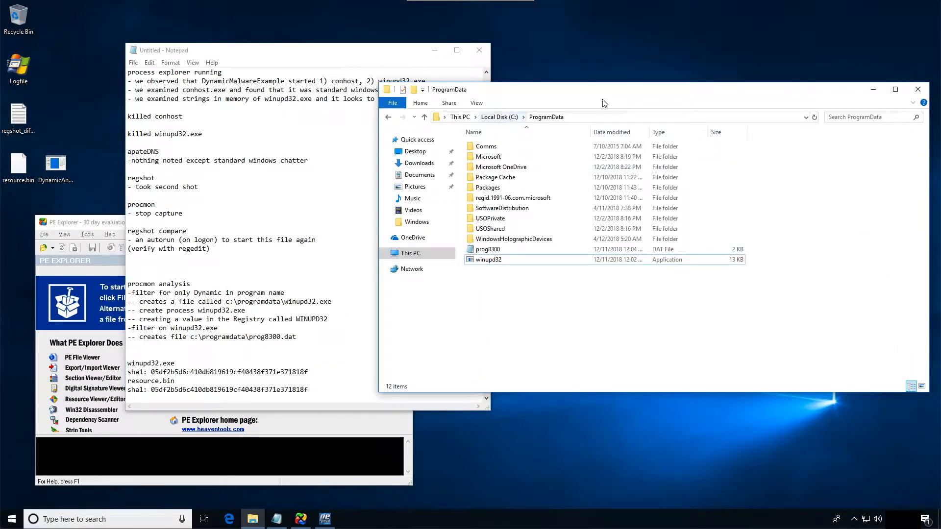
click(918, 90)
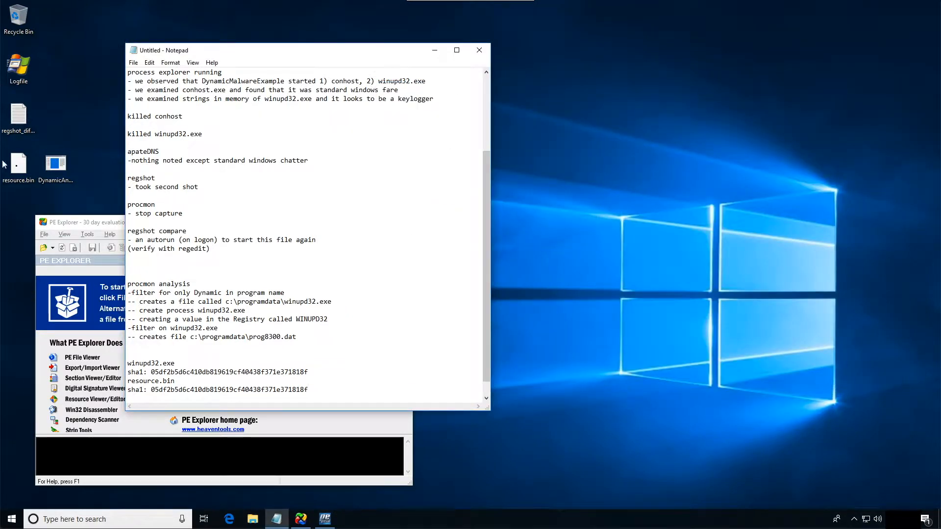
drag(200, 52, 556, 72)
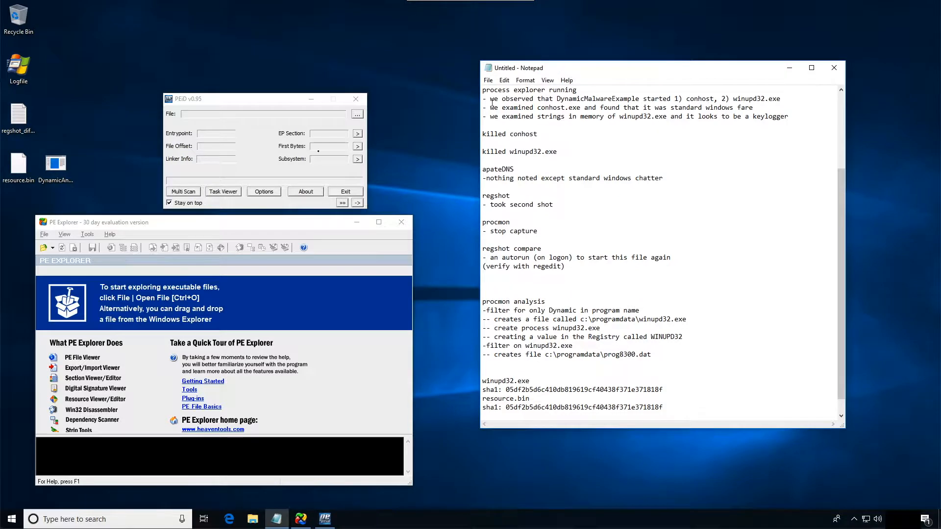
- Load resource.bin from the Desktop into PEiD and view its section table
drag(22, 167, 240, 120)
click(335, 158)
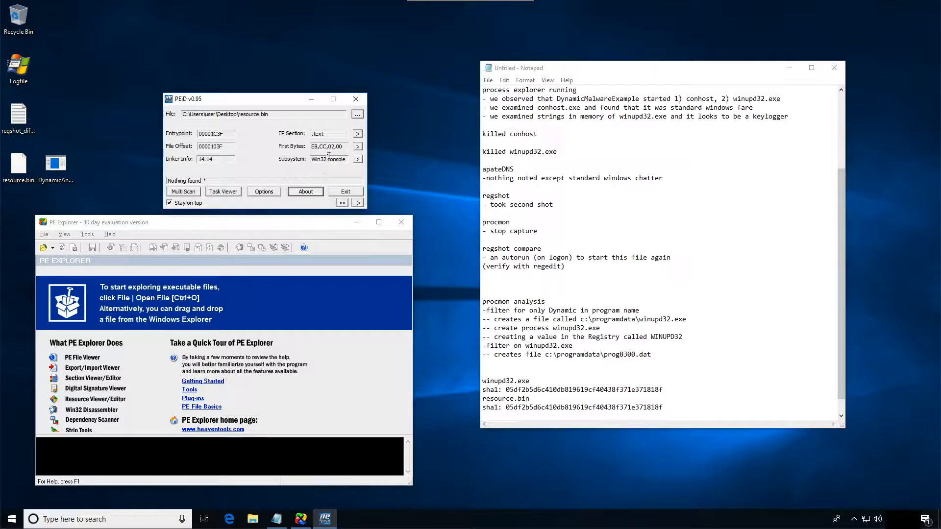
click(357, 133)
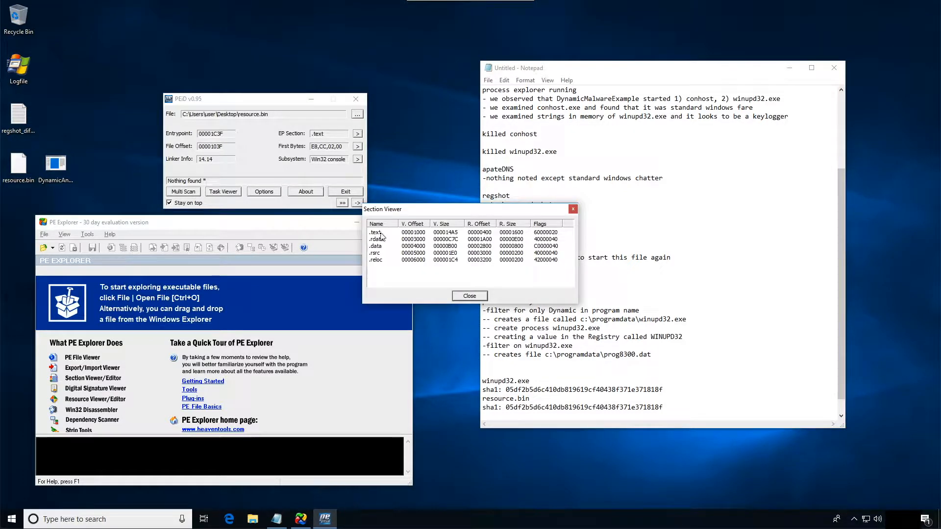
click(572, 209)
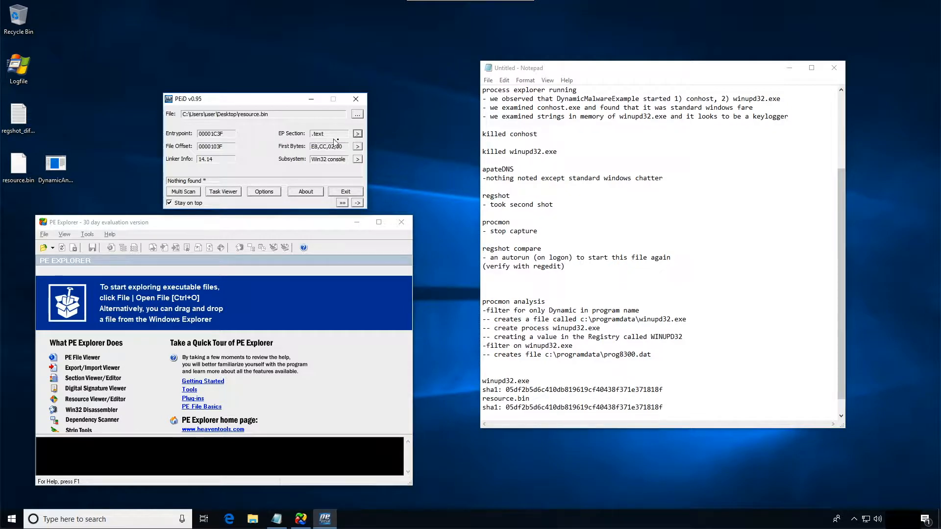
- View the disassembly of resource.bin from its entry point and close the disassembler
click(358, 146)
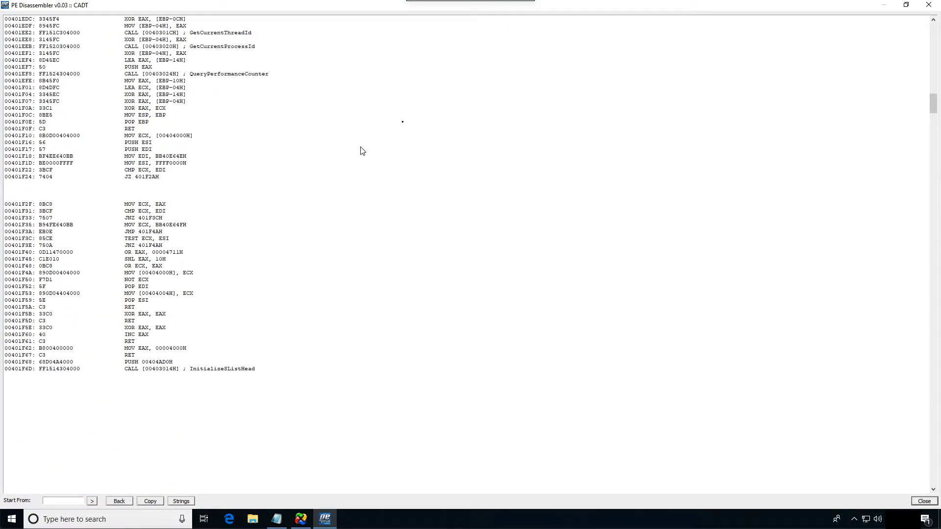
scroll(360, 147, down, 6)
click(928, 6)
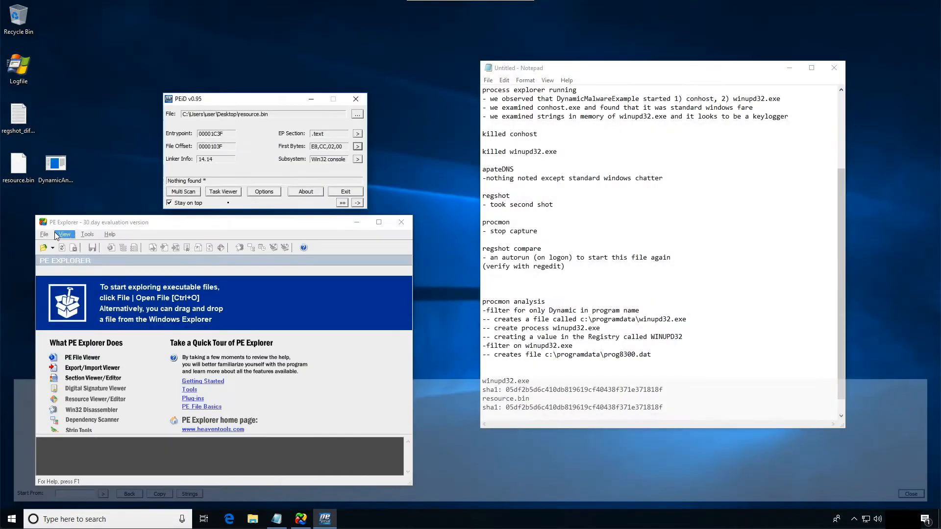
- Examine the functions resource.bin imports from USER32.dll and KERNEL32.dll in its PE details, including CreateThread
click(357, 159)
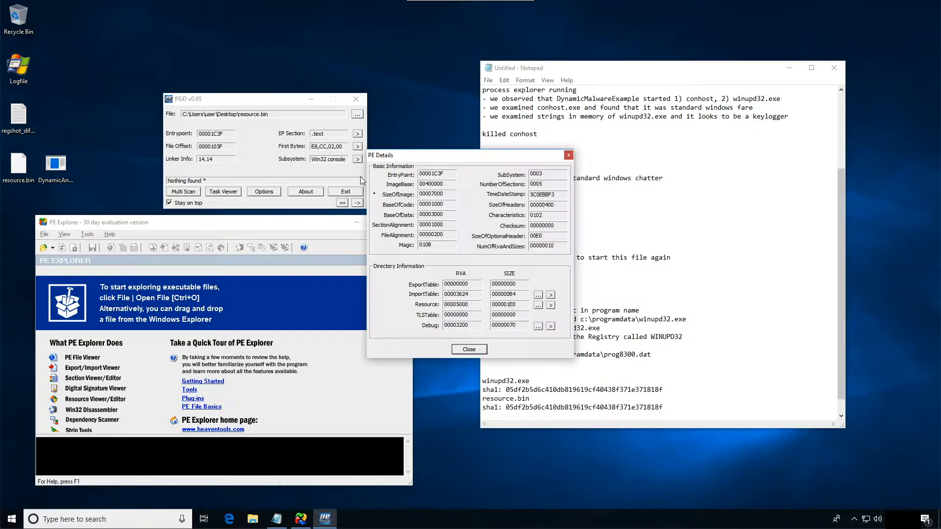
click(539, 295)
drag(369, 190, 413, 190)
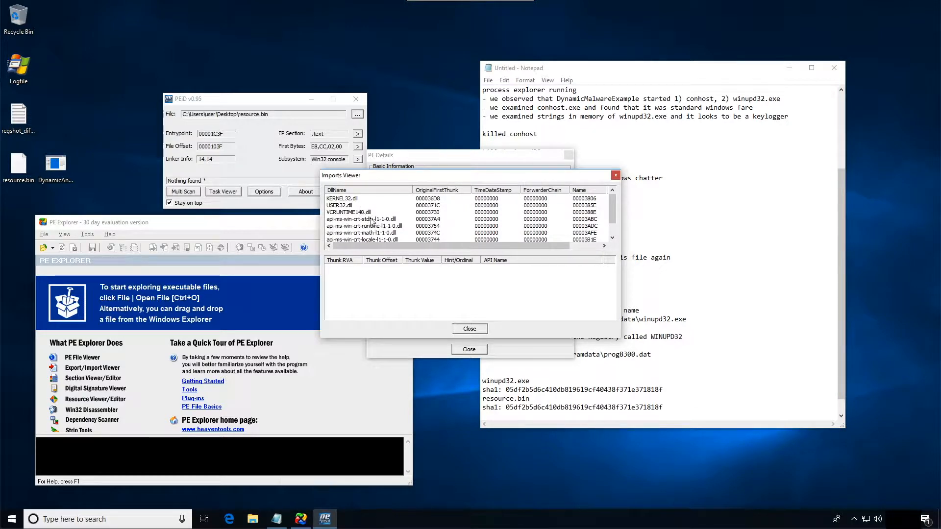
click(350, 212)
click(347, 205)
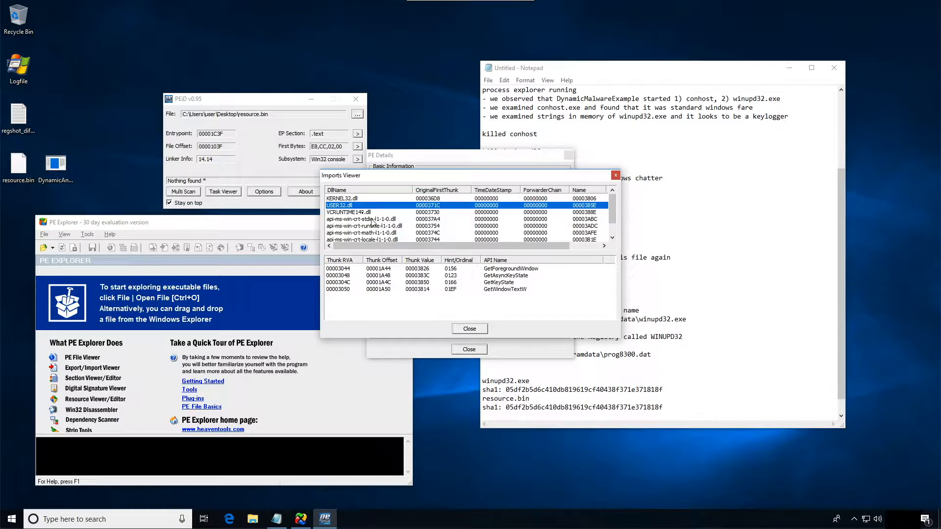
click(348, 199)
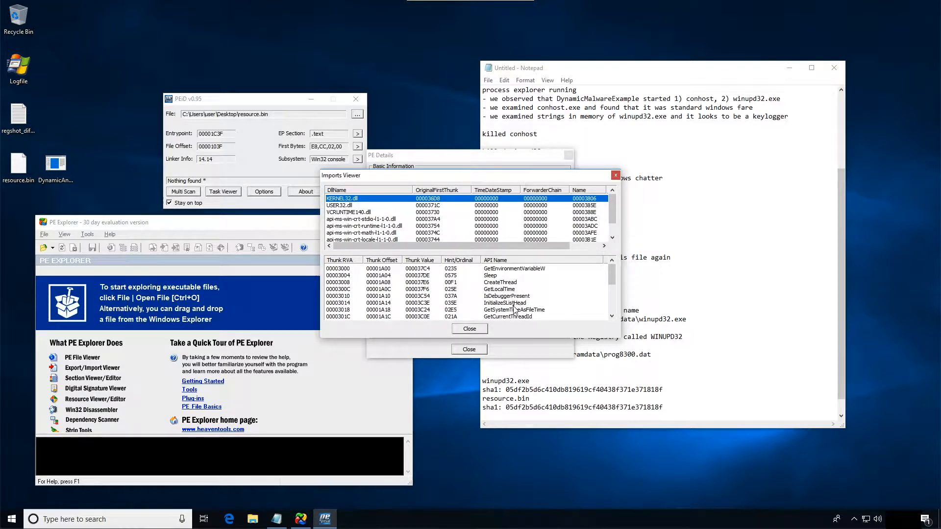
click(504, 283)
mouse_move(610, 285)
mouse_down()
mouse_move(614, 316)
mouse_move(609, 274)
mouse_up()
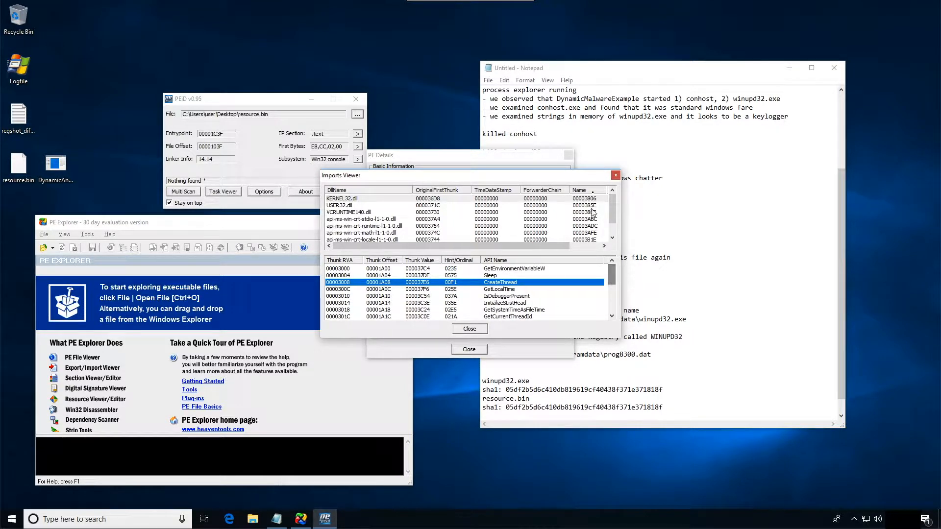
click(615, 175)
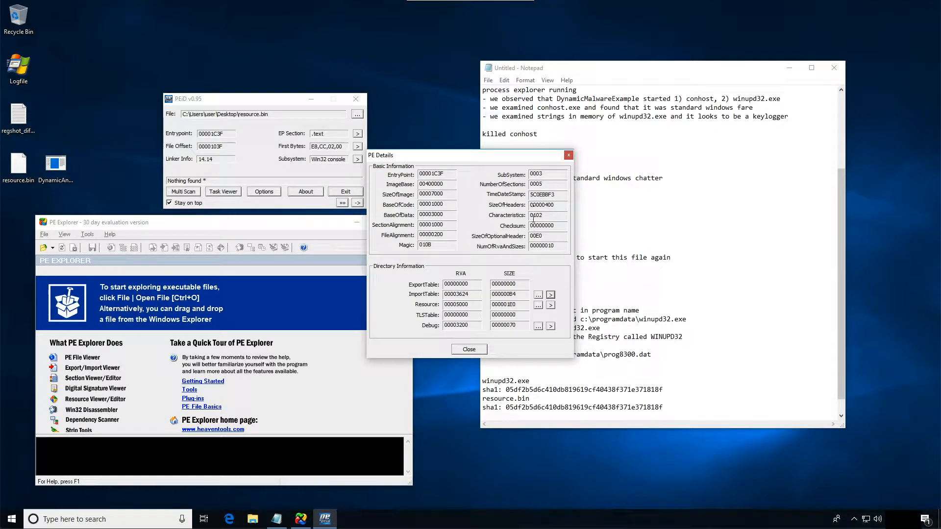
click(568, 155)
- Load DynamicAnalysisExample.exe from the Desktop into PEiD and inspect its disassembly and the .rsrc entry in its section table
drag(56, 164, 322, 115)
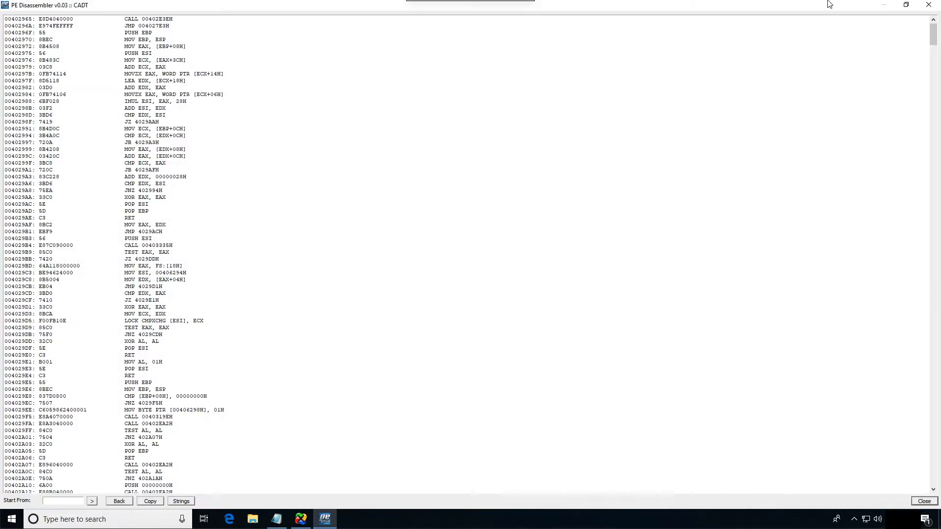
click(928, 4)
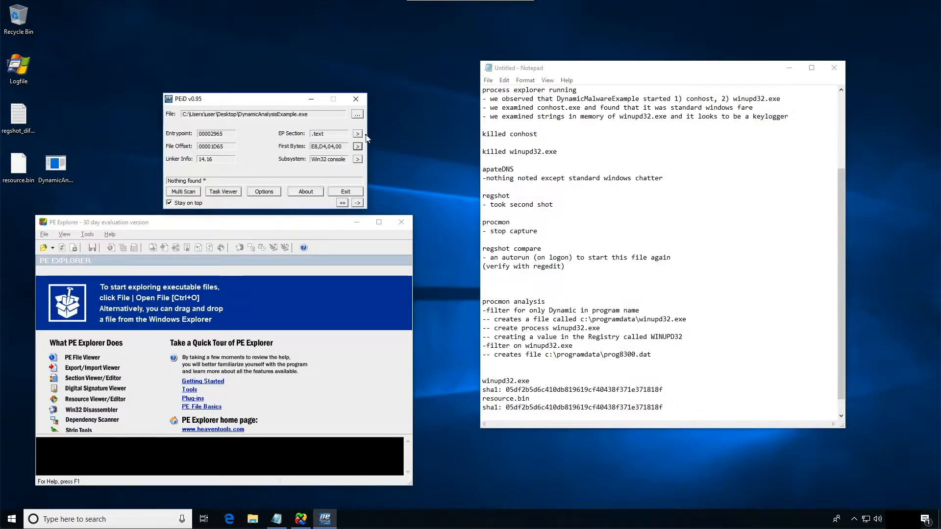
click(357, 134)
click(383, 254)
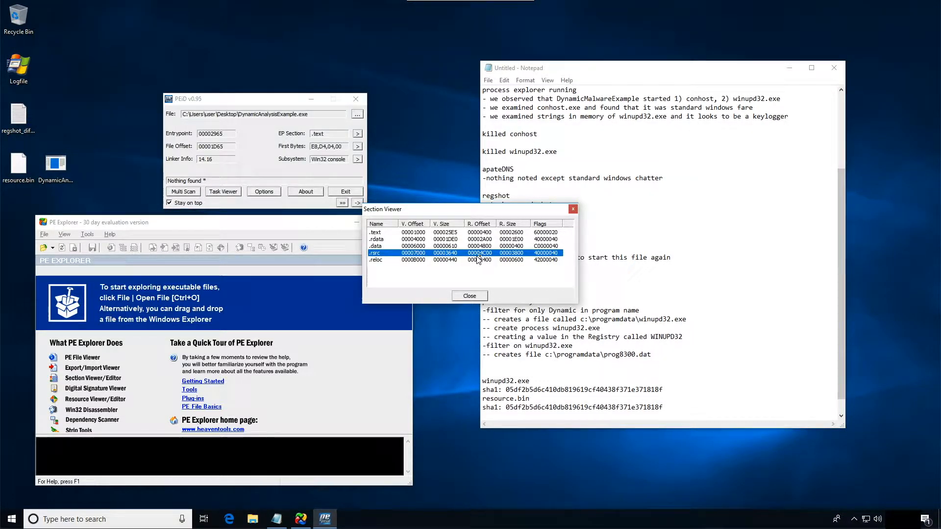
click(468, 296)
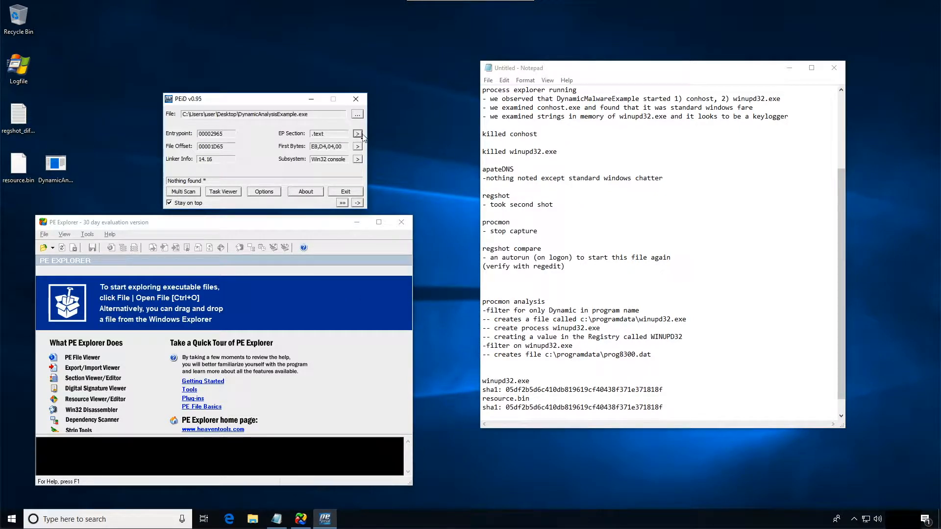
- Examine the KERNEL32.dll imports of DynamicAnalysisExample.exe in its PE details and exit PEiD
click(358, 159)
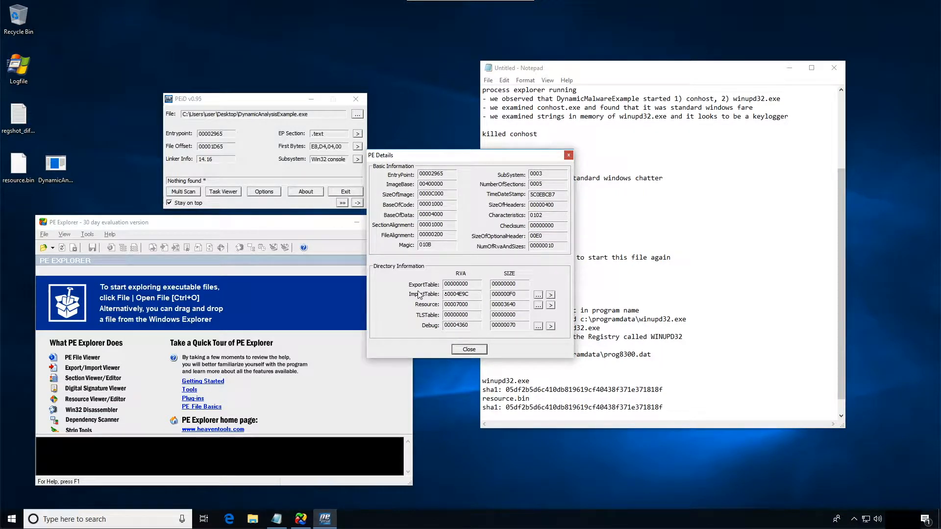
click(551, 296)
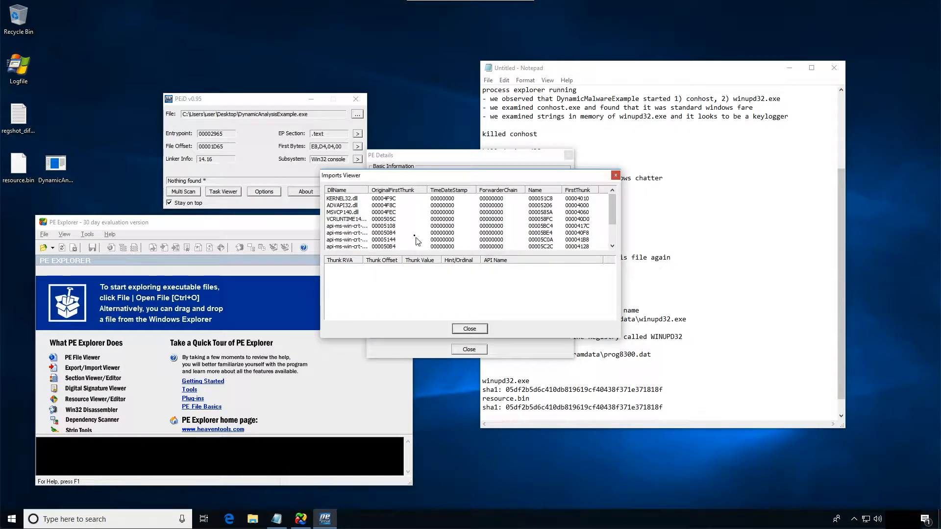
click(337, 201)
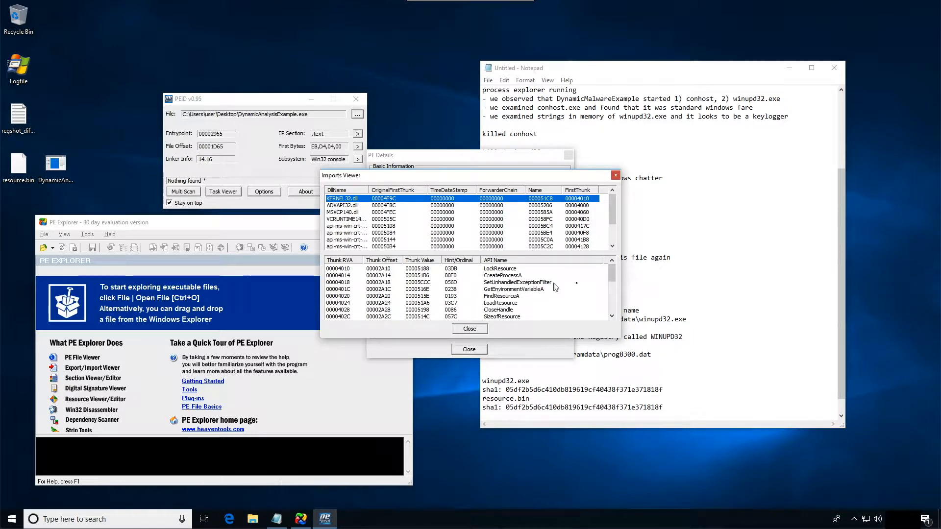
scroll(613, 277, down, 4)
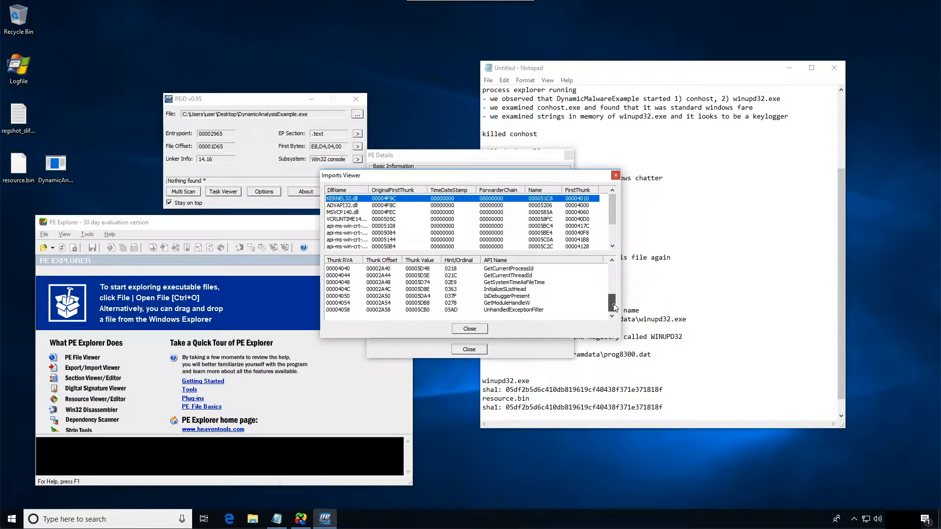
click(615, 175)
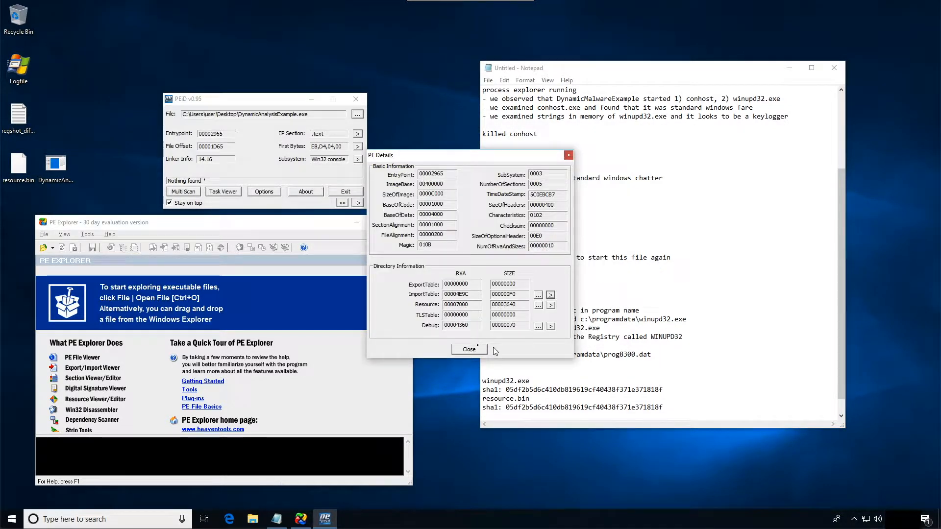
click(468, 350)
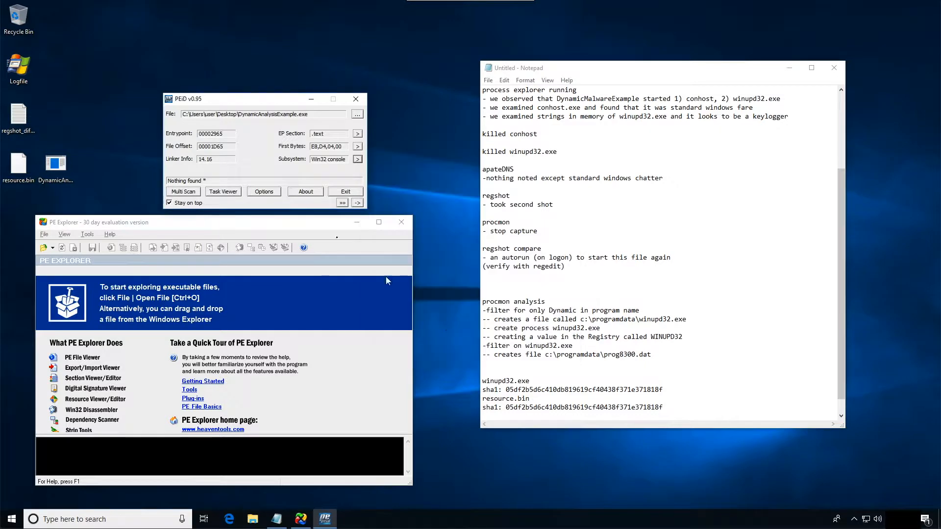
click(348, 192)
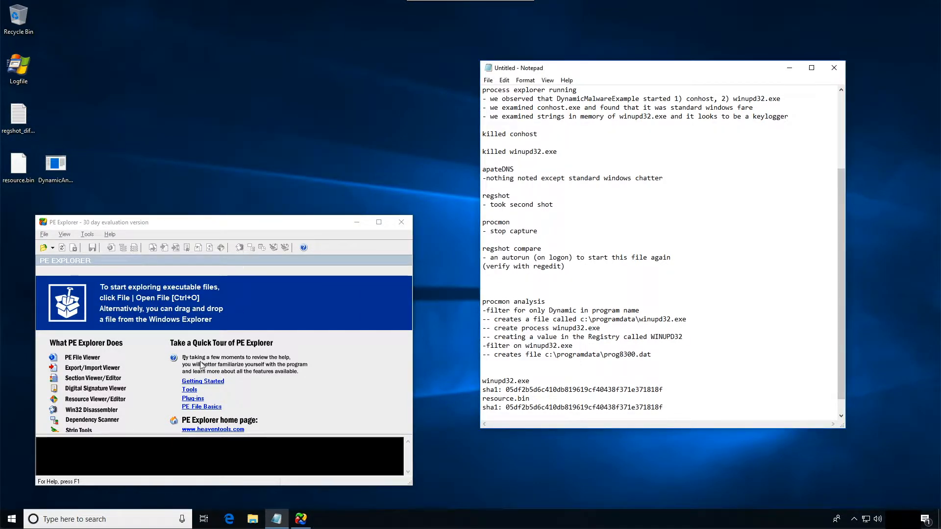
- Open resource.bin from the Desktop in PE Explorer with the file type set to All Files, continuing the evaluation
click(43, 247)
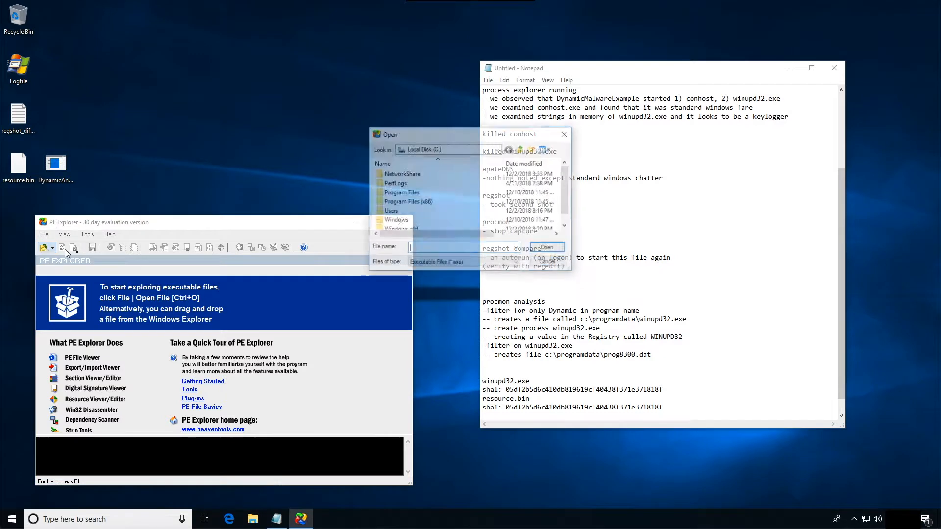
click(429, 150)
click(500, 149)
click(499, 149)
click(419, 162)
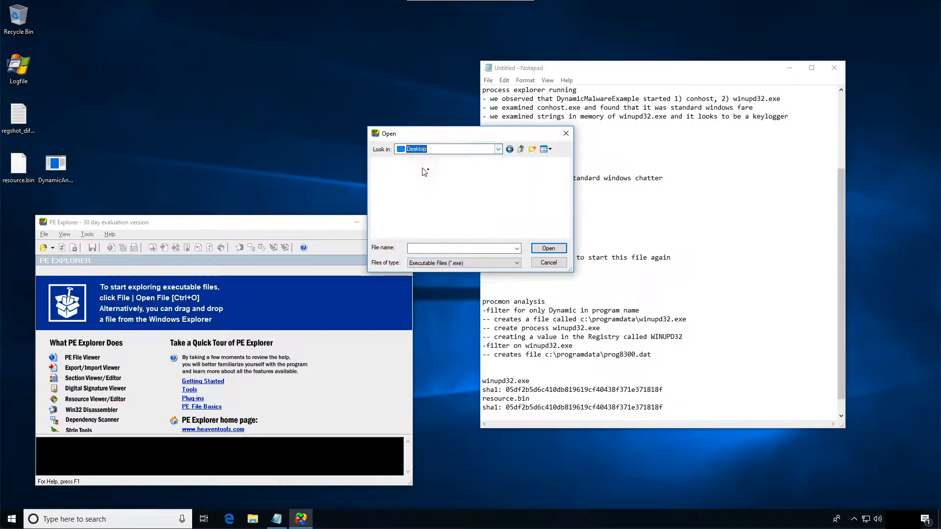
scroll(441, 206, down, 2)
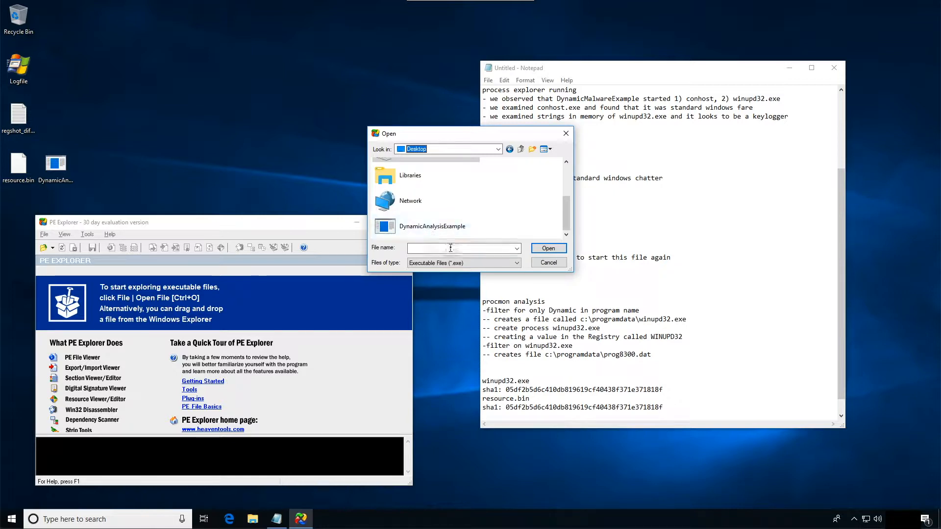
click(492, 263)
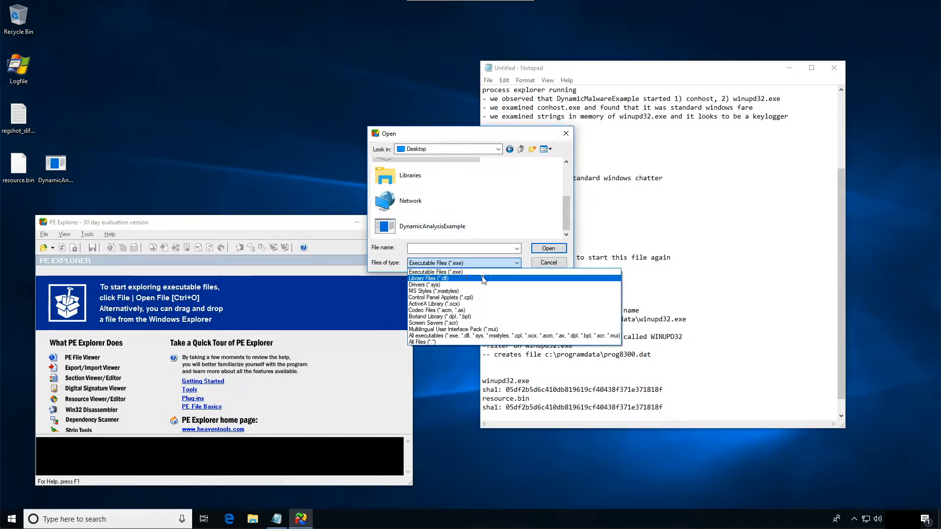
click(441, 342)
drag(567, 189, 566, 220)
click(454, 228)
click(547, 249)
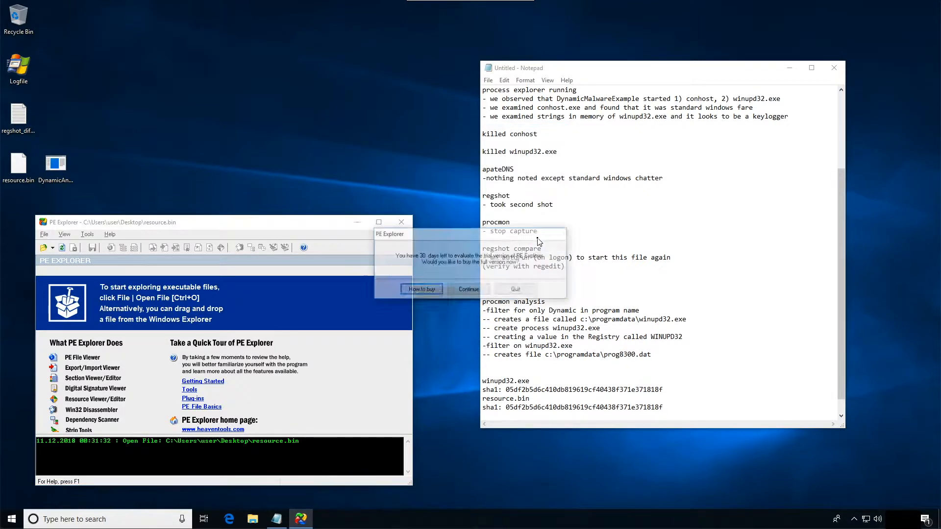
click(467, 290)
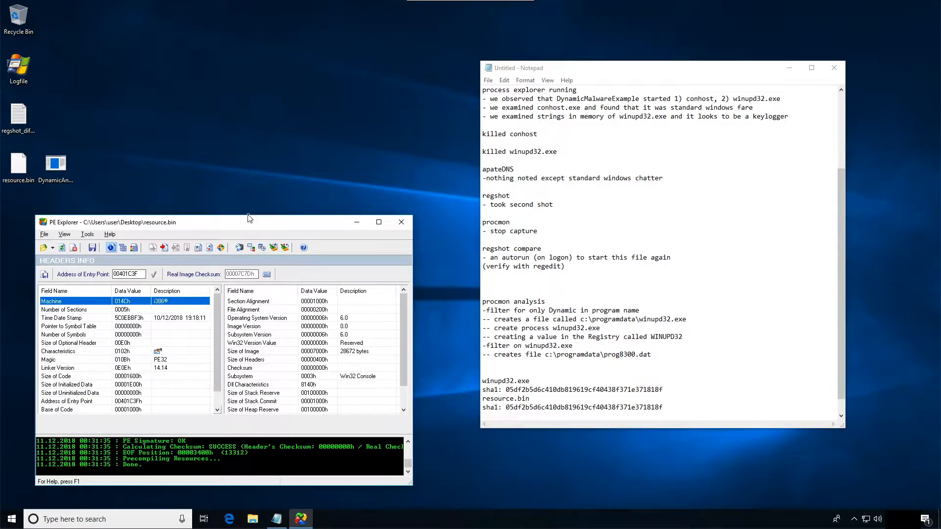
- Review the header fields of resource.bin through Image Base and Number of Data Directories, and close PE Explorer
drag(221, 222, 343, 173)
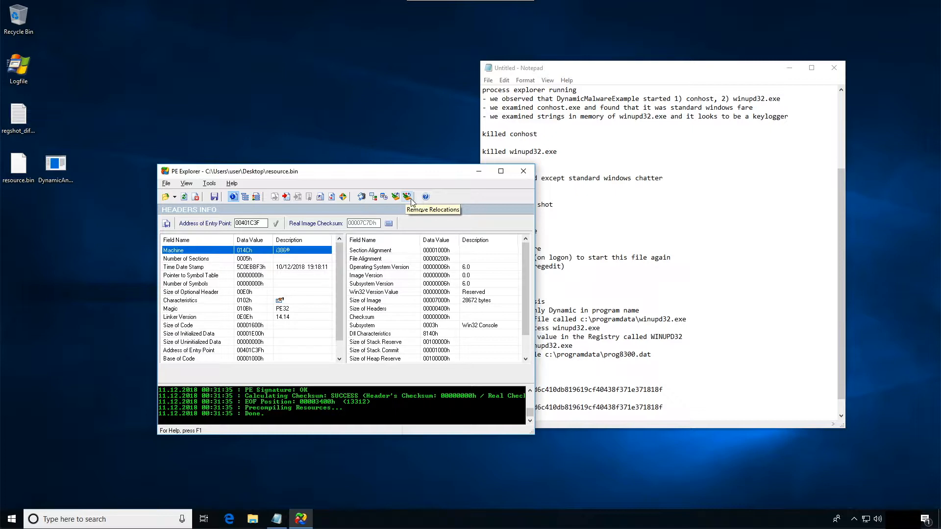
drag(340, 325, 344, 372)
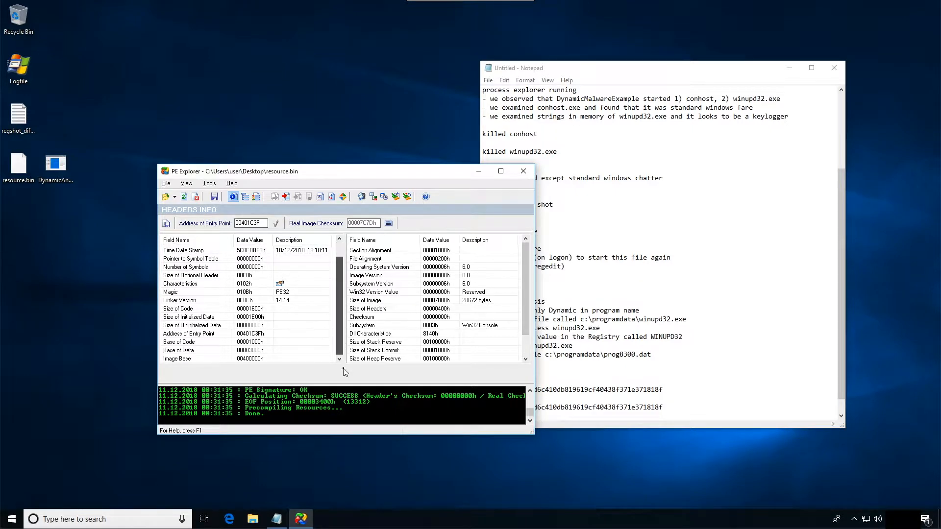
drag(525, 328, 529, 361)
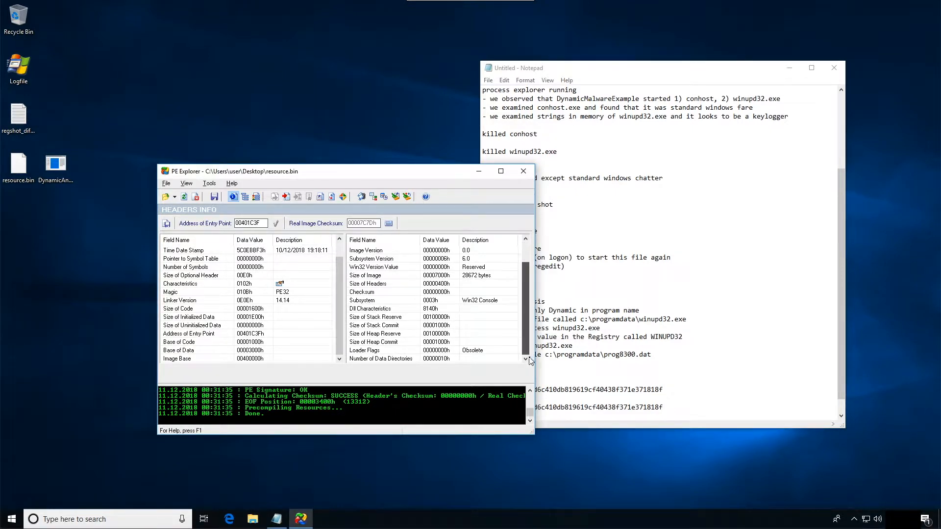
click(522, 171)
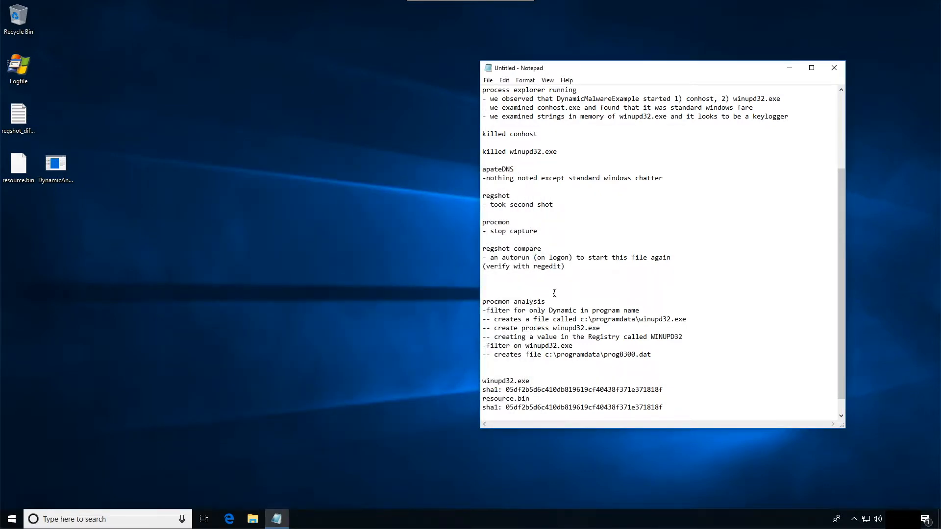
- Review the Notepad notes and move the "*saved events to file" and "--sha1:" lines directly under the prog8300.dat entry in procmon analysis
scroll(675, 233, up, 4)
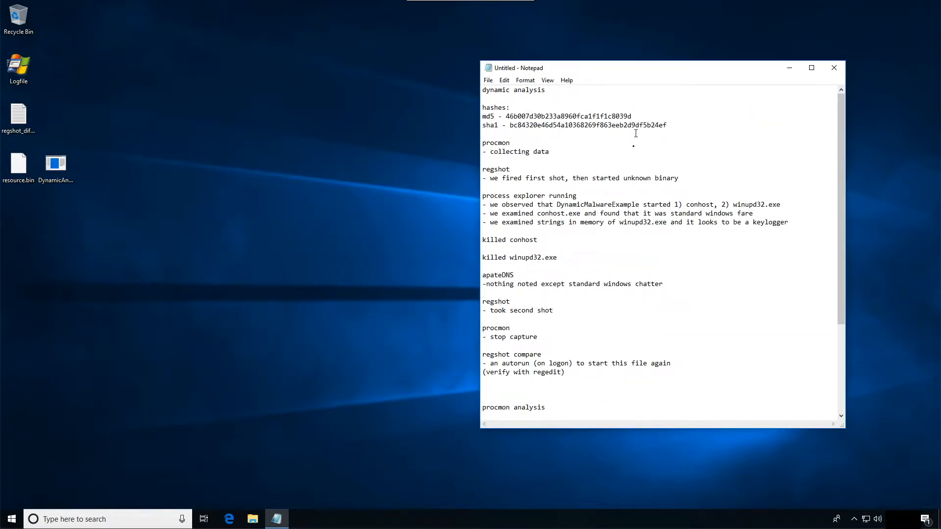
scroll(634, 139, down, 5)
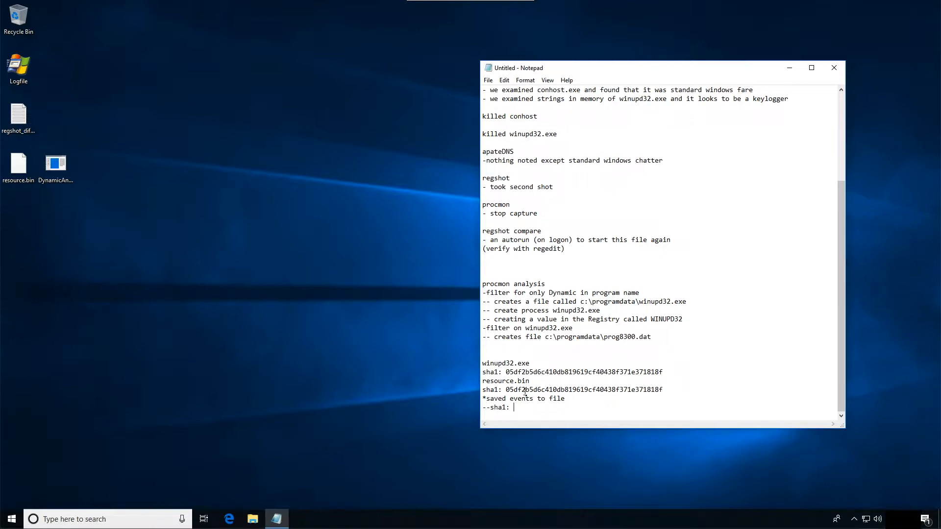
drag(528, 407, 477, 397)
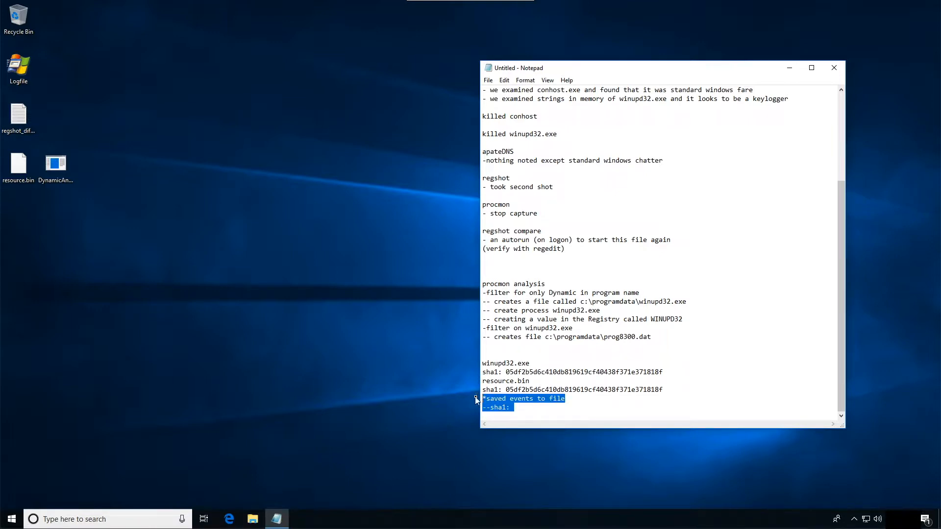
key(BackSpace)
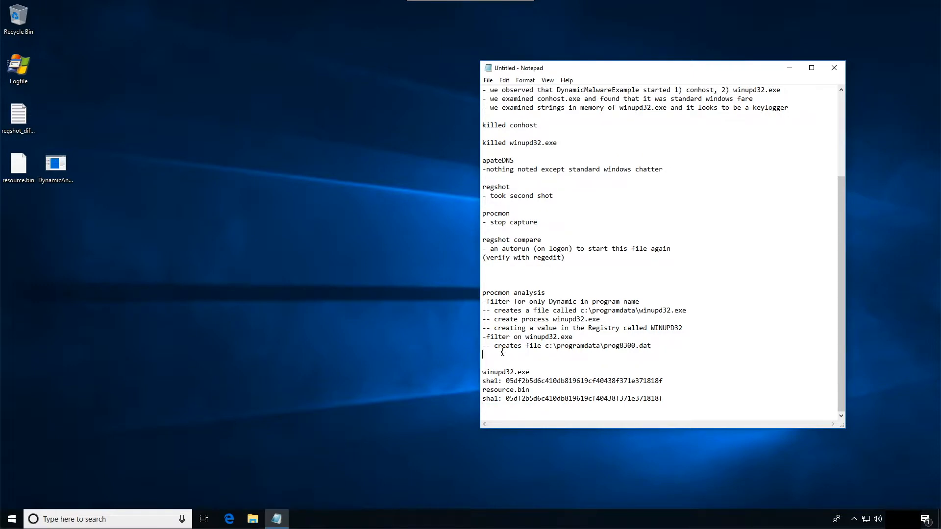
key(ctrl+z)
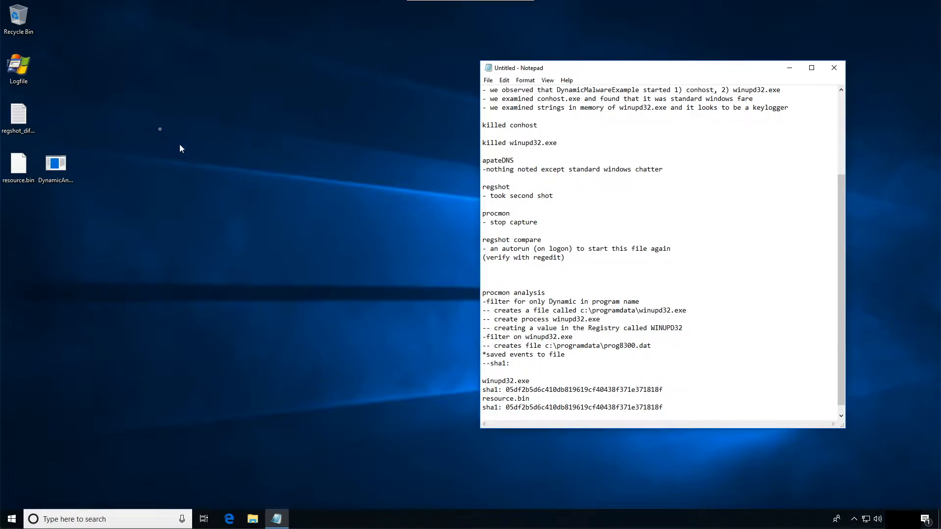
- Launch HashCalc and load Logfile.PML from the Desktop for hashing, with the Notepad window moved clear of it
key(super)
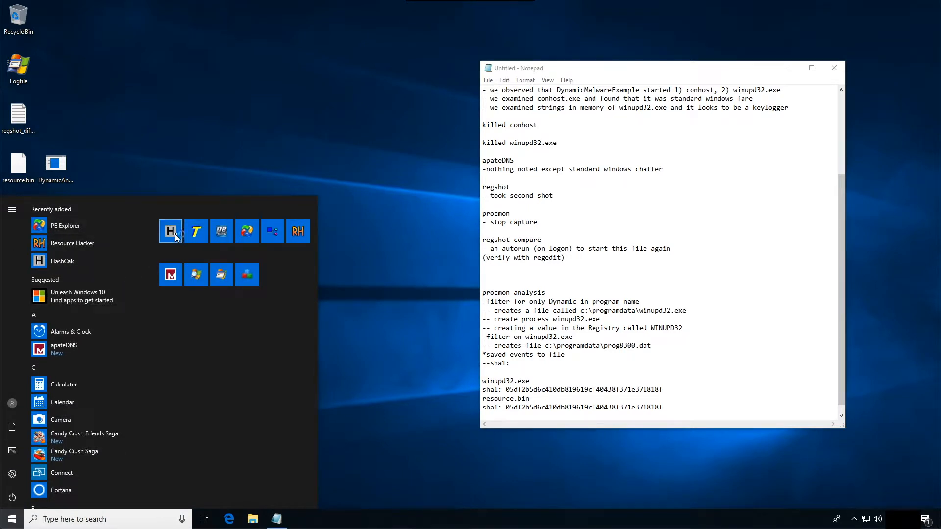
click(174, 237)
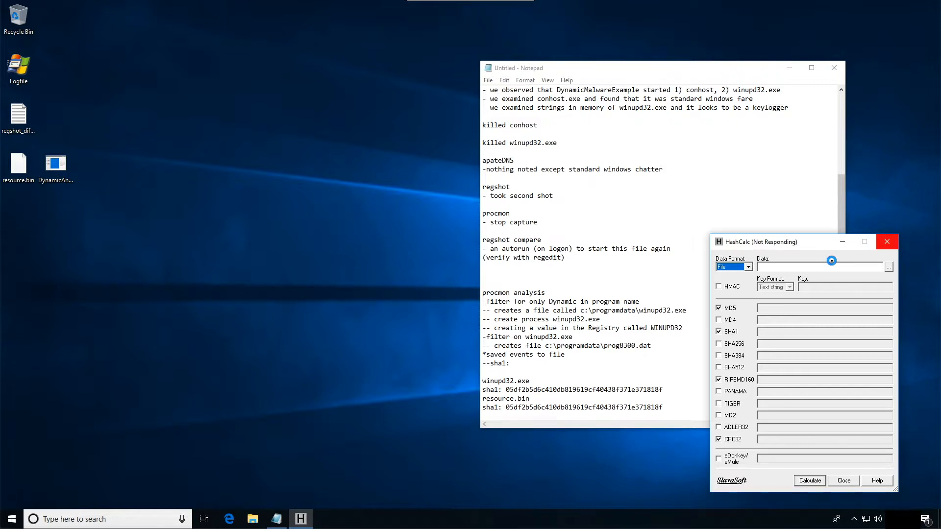
drag(627, 69, 424, 42)
- Add a "Conclusions" heading at the end of the Notepad notes, separated from the resource.bin hash by blank lines
key(Return)
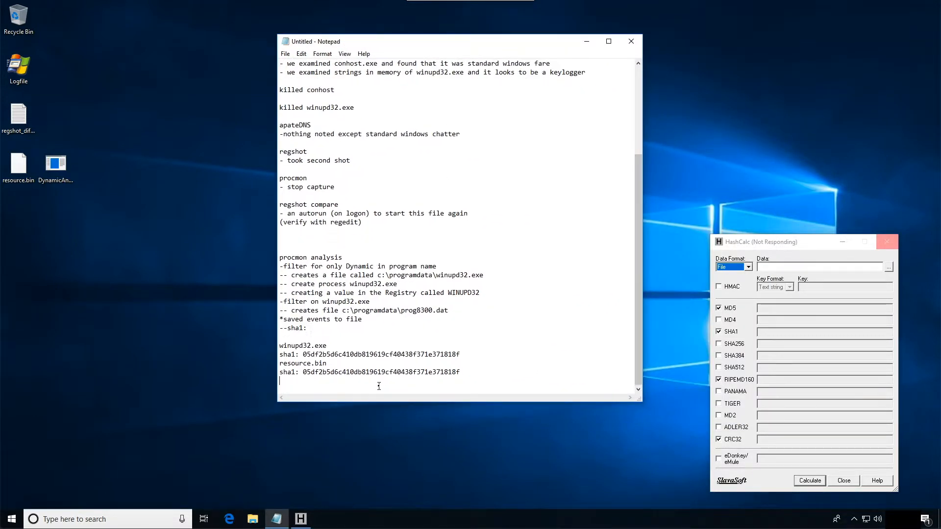
key(Return)
key(Return)
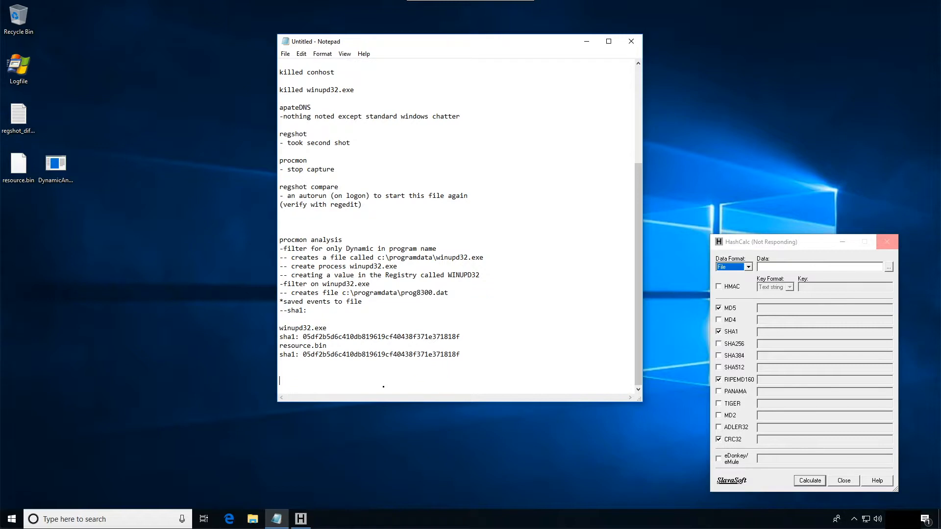
text(Conclusions)
key(Return)
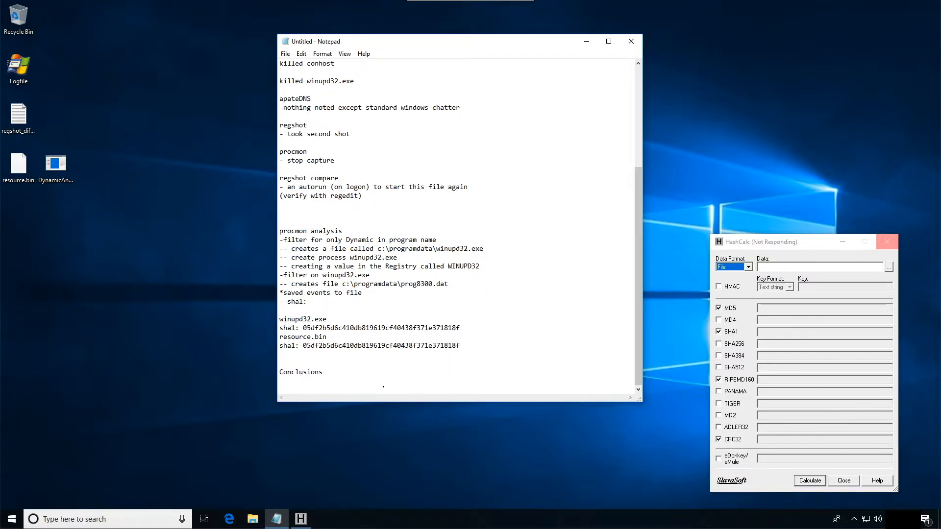
- Write the first conclusion that this was an unknown executable and it had another executable in a resource section
text(- this was an unknown execuatb)
text(le.  it had a)
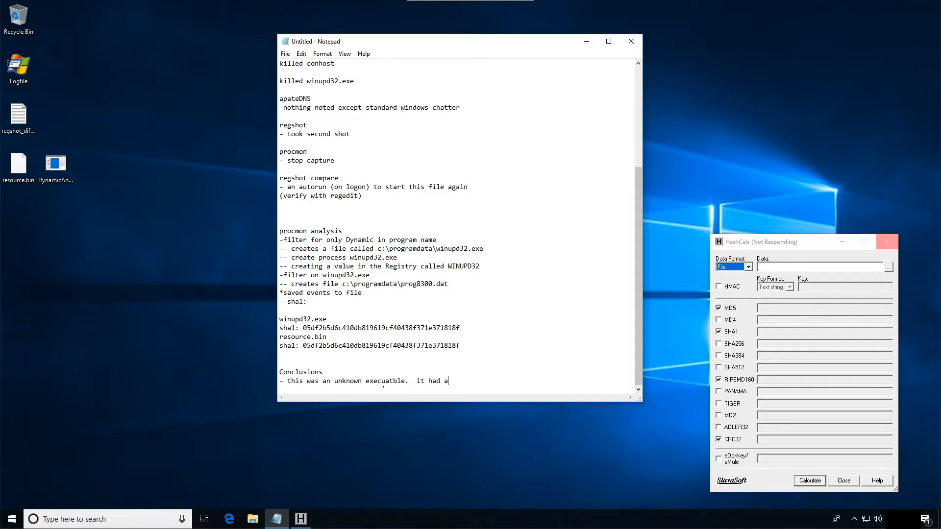
text(her executable in areso)
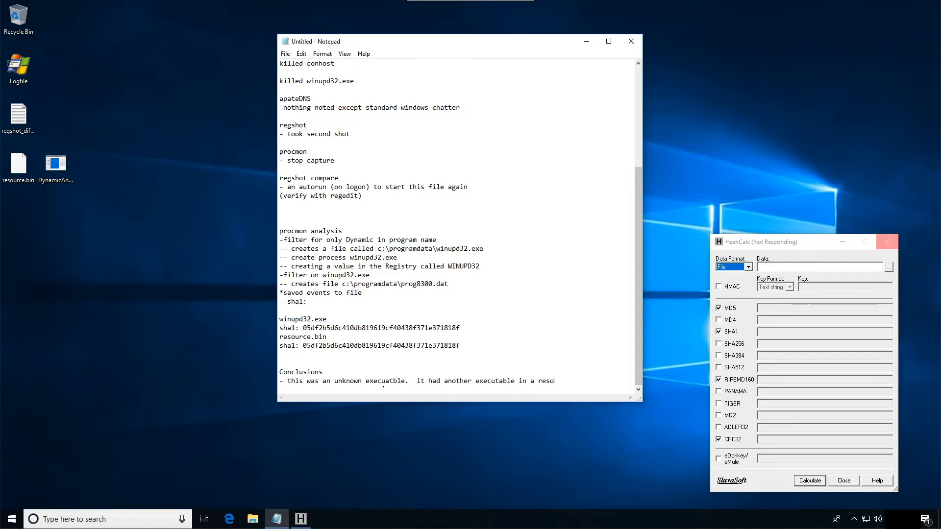
text(urce section)
key(Return)
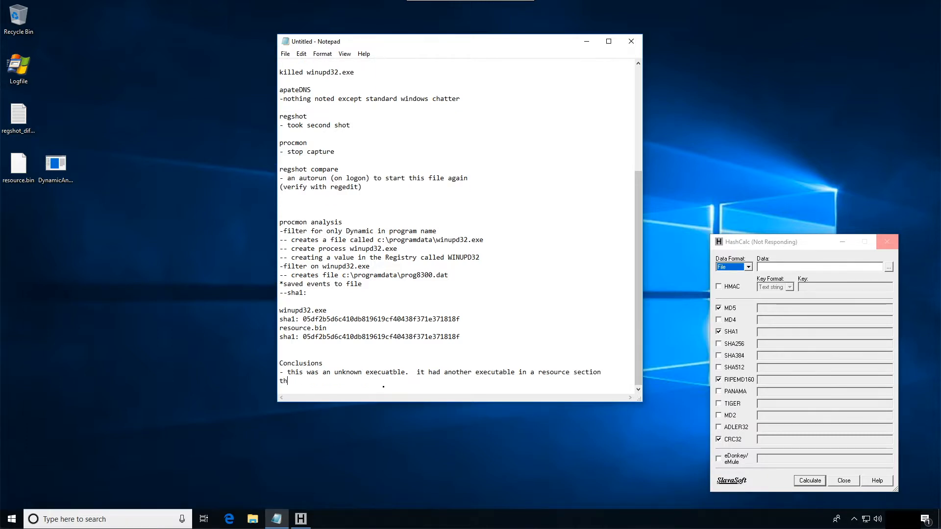
- Add the conclusion "- the resource payload was extracted and stored to a hidden directory"
text(- the resource payload was extracted and stored to a hidden)
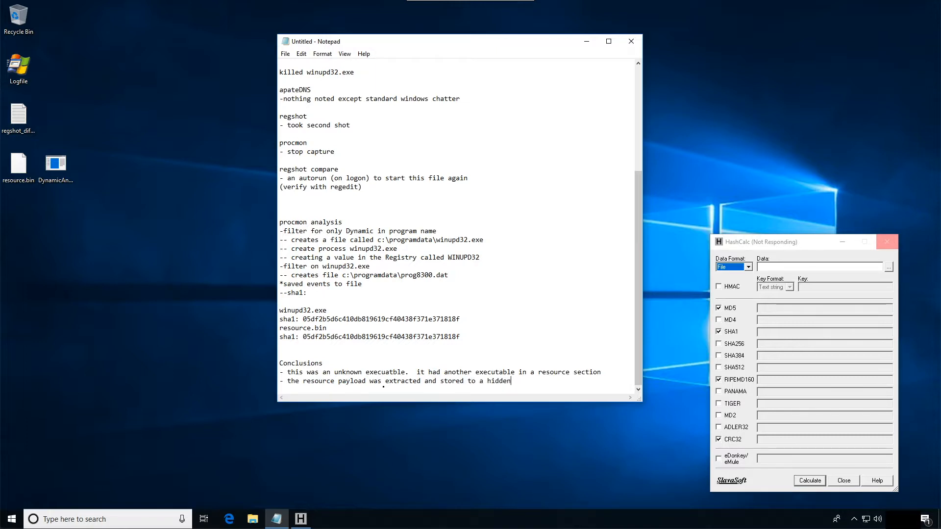
text( directory)
key(Return)
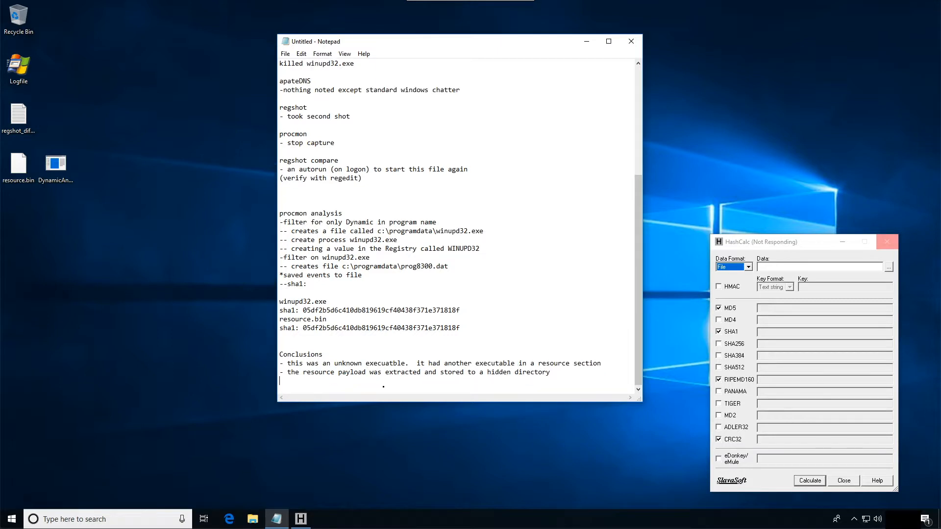
- Add the conclusion "- the executable payload was started"
text(- the executable payload was started)
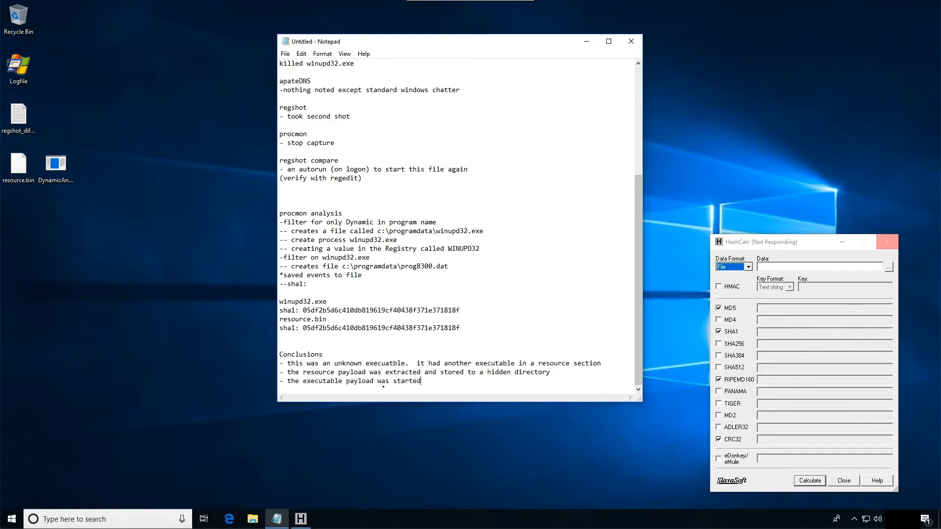
- Add the conclusion "- the payload is a keylogger" and correct the misspelled word "executable" in the first conclusion
key(Return)
text(- the paload i)
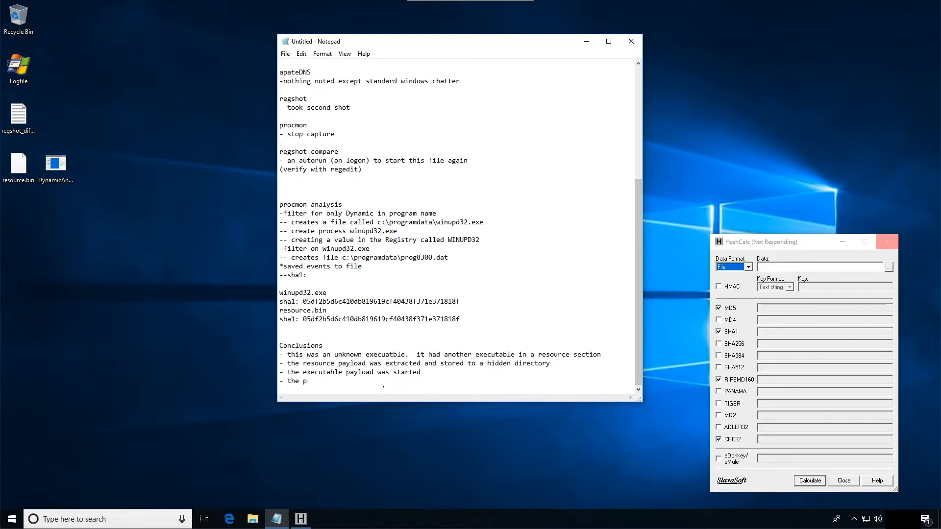
key(BackSpace)
key(BackSpace)
key(BackSpace)
key(BackSpace)
key(BackSpace)
text(oad i)
key(BackSpace)
key(BackSpace)
key(BackSpace)
key(BackSpace)
key(BackSpace)
key(BackSpace)
key(BackSpace)
text(yload is a keylogger)
key(Return)
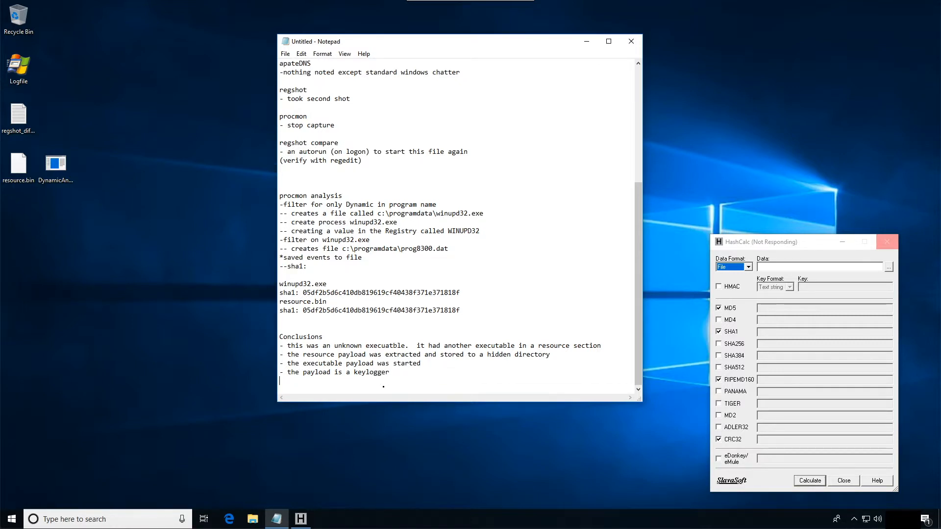
click(392, 345)
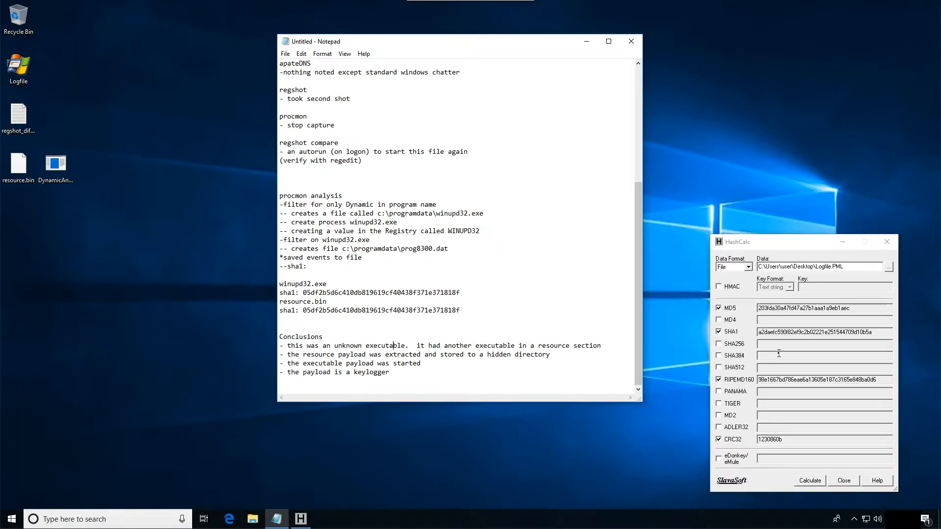
- Copy the SHA1 of Logfile.PML from HashCalc into the "--sha1:" line under the saved events note
drag(876, 332, 730, 336)
key(ctrl+c)
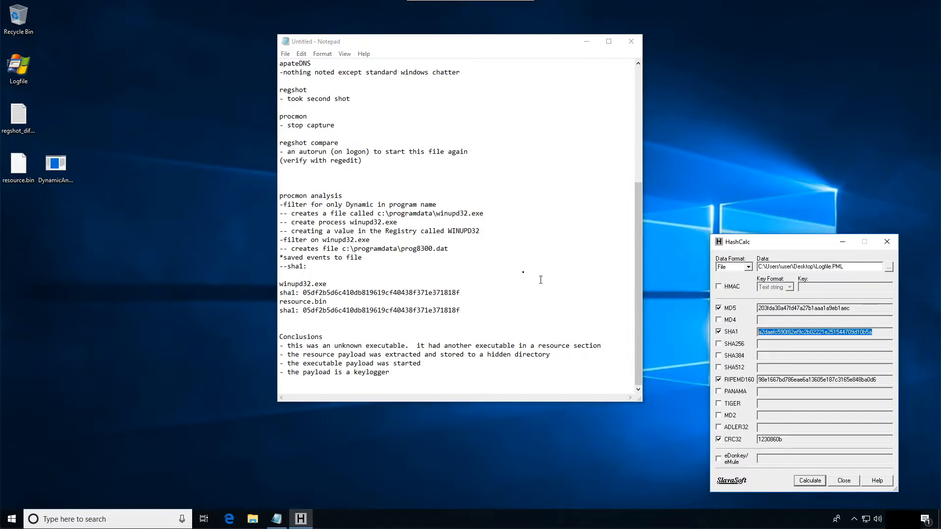
click(334, 268)
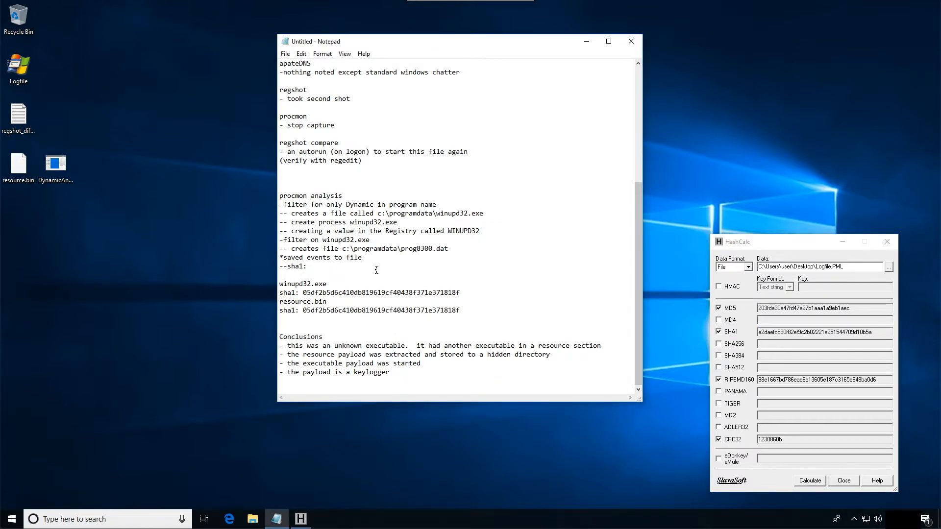
key(ctrl+v)
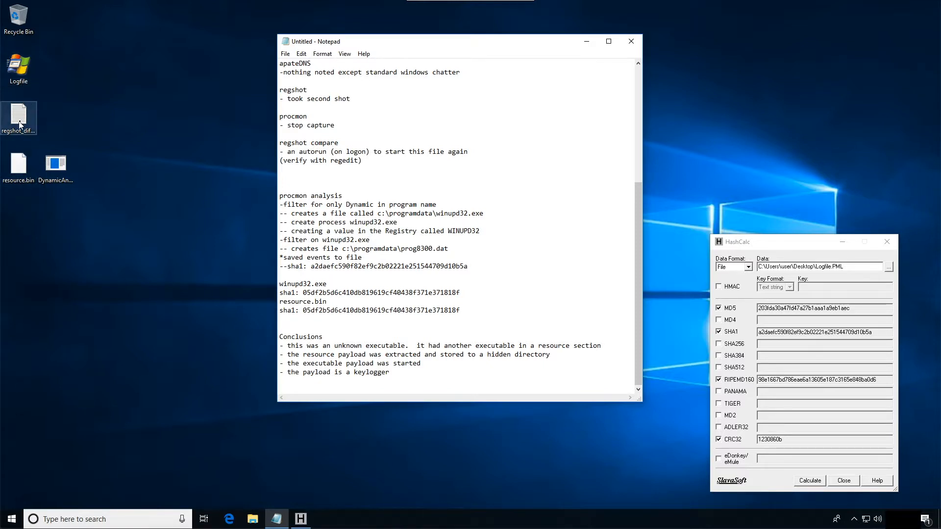
- Hash regshot_differences.txt in HashCalc, select its SHA1, and add the note "-saved the differences file" under regshot compare
drag(25, 125, 773, 278)
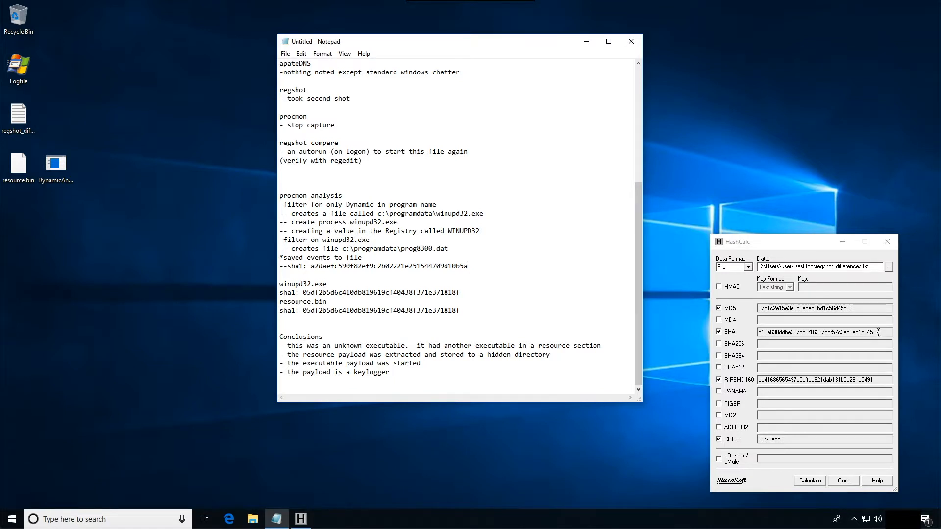
drag(876, 332, 695, 329)
key(ctrl+c)
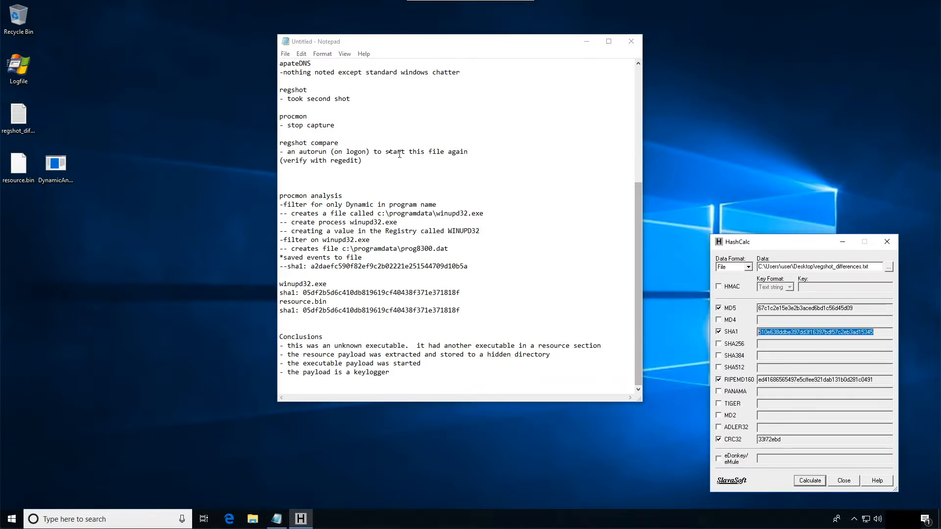
click(306, 171)
text(-saved the fd)
key(BackSpace)
text(dif)
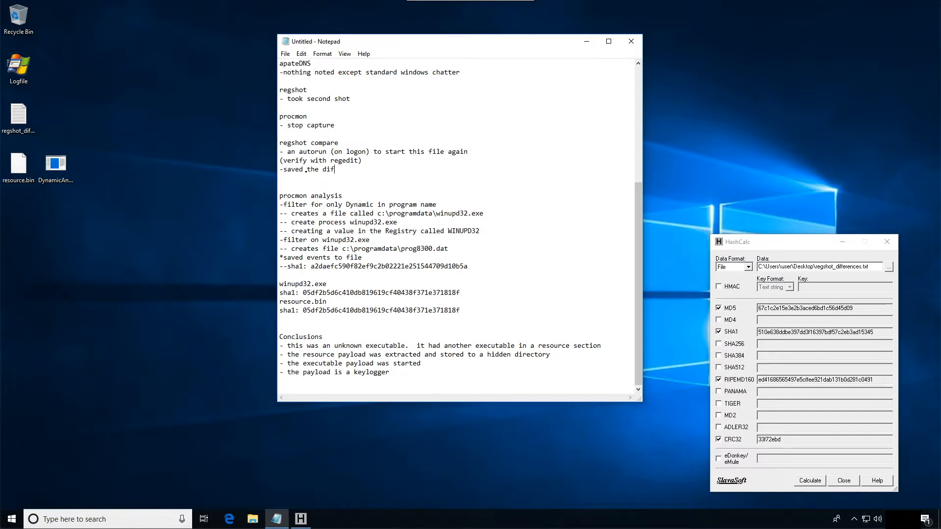
text(ferences file)
- Add a "--sha1:" line with the copied SHA1 of regshot_differences.txt below the differences note, and close HashCalc
key(Return)
text(--)
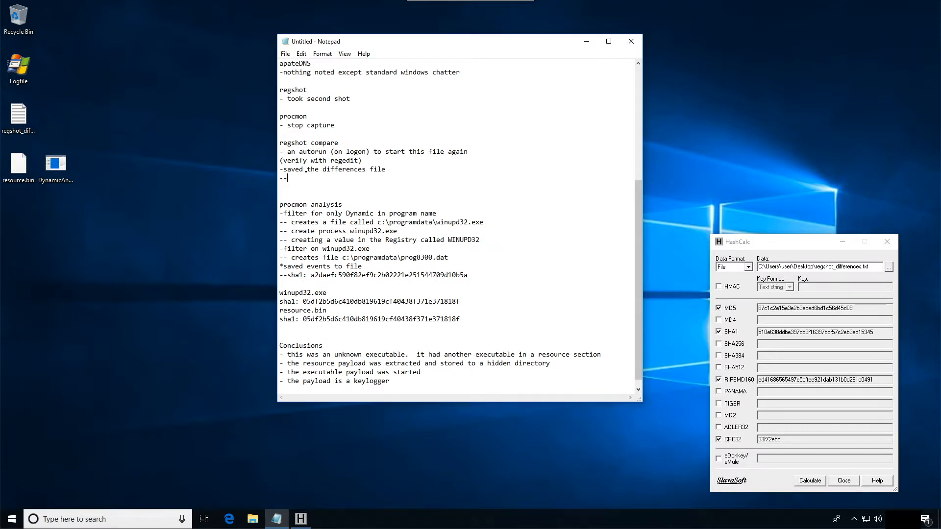
text(sha1:)
key(ctrl+v)
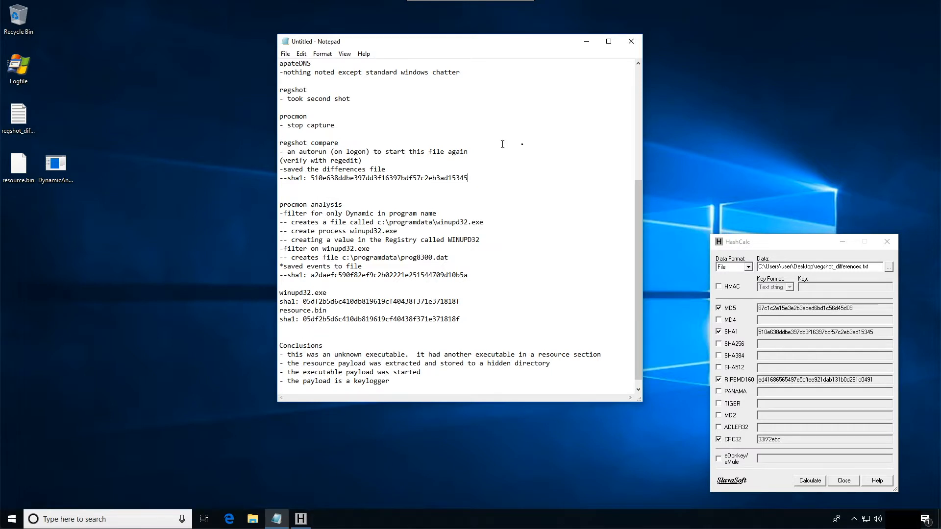
click(887, 242)
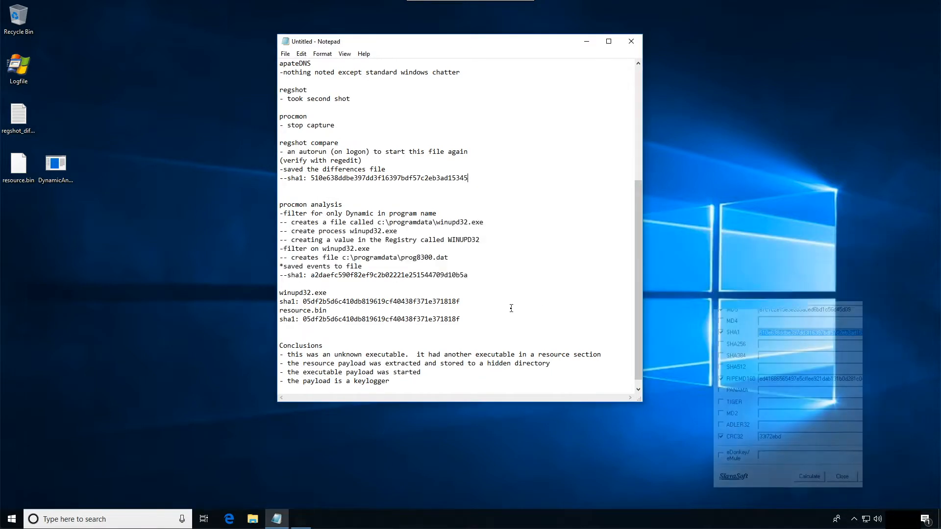
- Review the opening notes, from the sample's hashes through procmon and the first regshot to the process explorer observations
scroll(511, 308, up, 7)
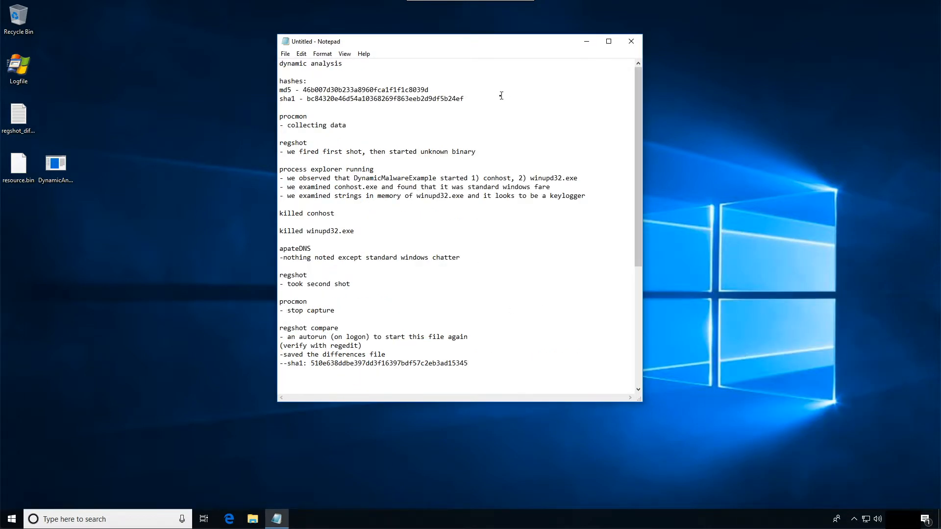
drag(502, 96, 275, 85)
click(305, 111)
drag(357, 125, 235, 120)
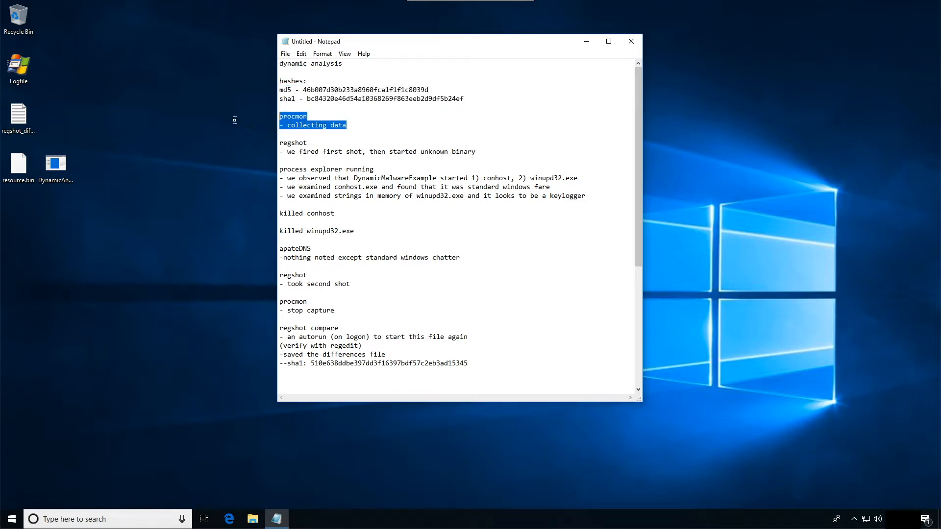
drag(495, 152, 271, 144)
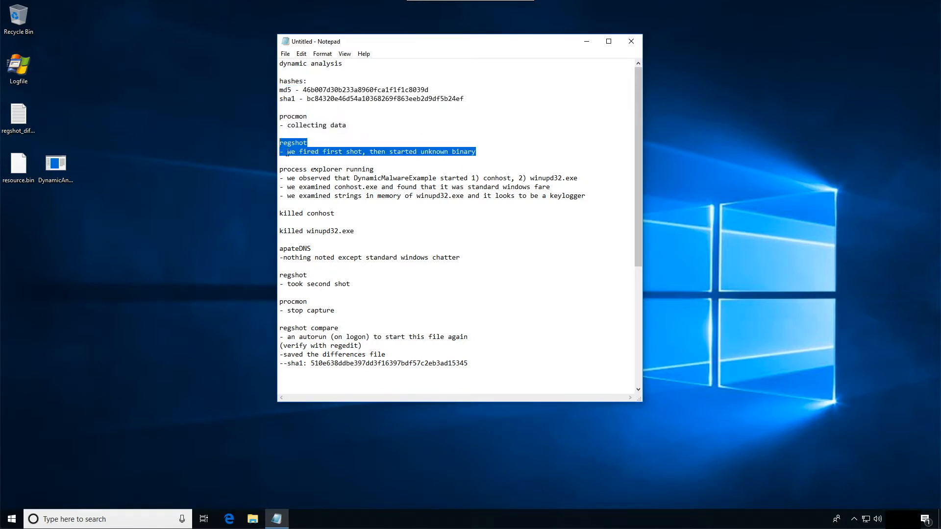
drag(611, 200, 256, 164)
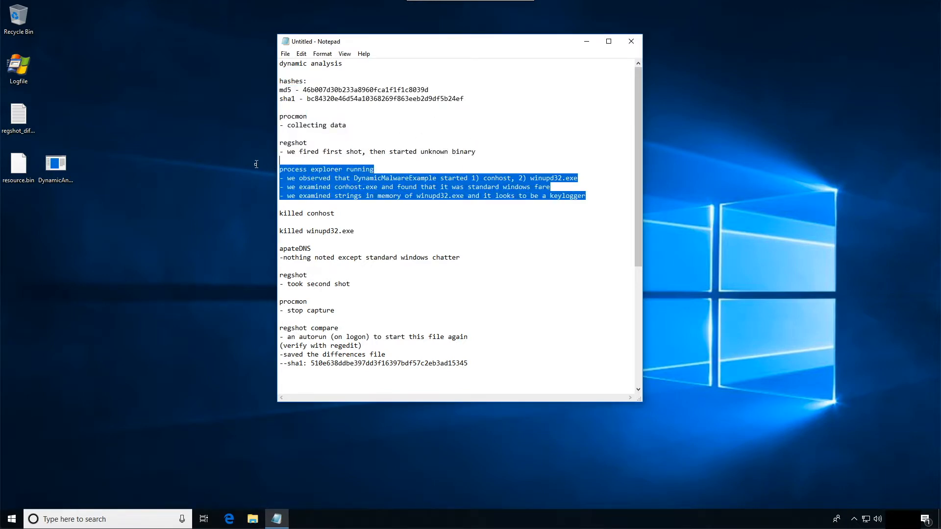
click(362, 198)
- Complete the "killed conhost" note so it reads "killed conhost.exe"
drag(342, 214, 247, 213)
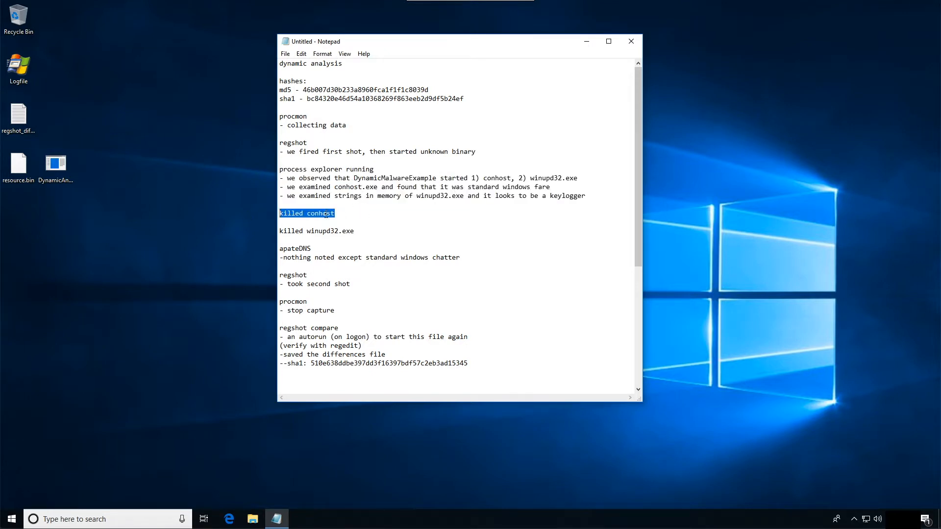
click(344, 214)
text(.exe)
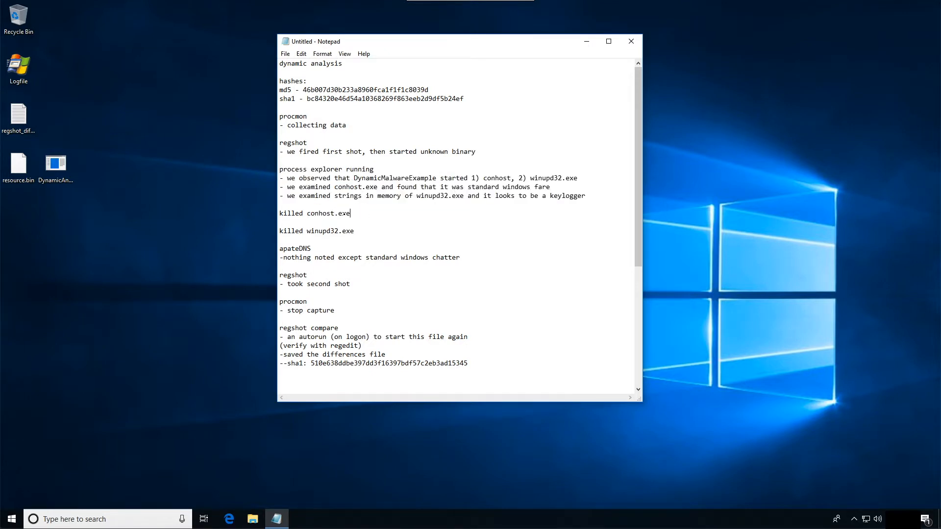
- Review the notes from the killed winupd32.exe entry through apateDNS, the second regshot and procmon stop to regshot compare
drag(355, 231, 240, 231)
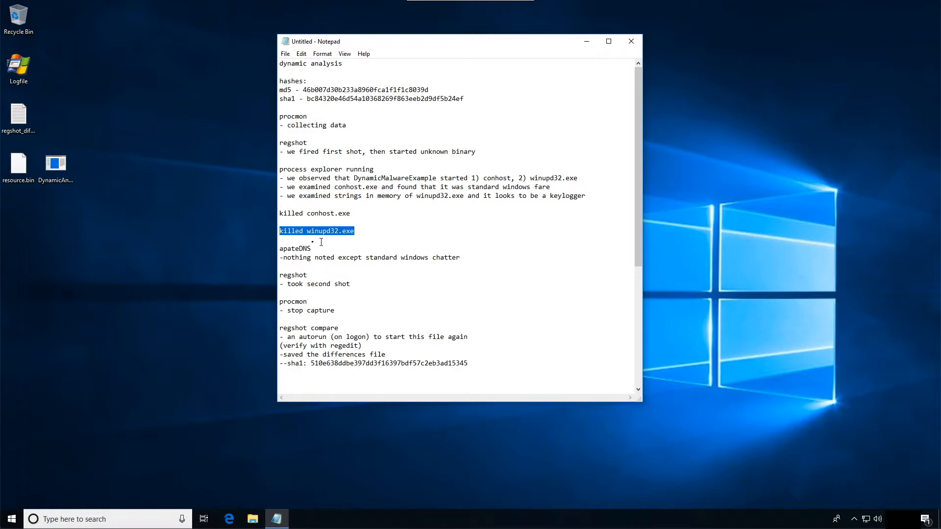
drag(474, 257, 228, 251)
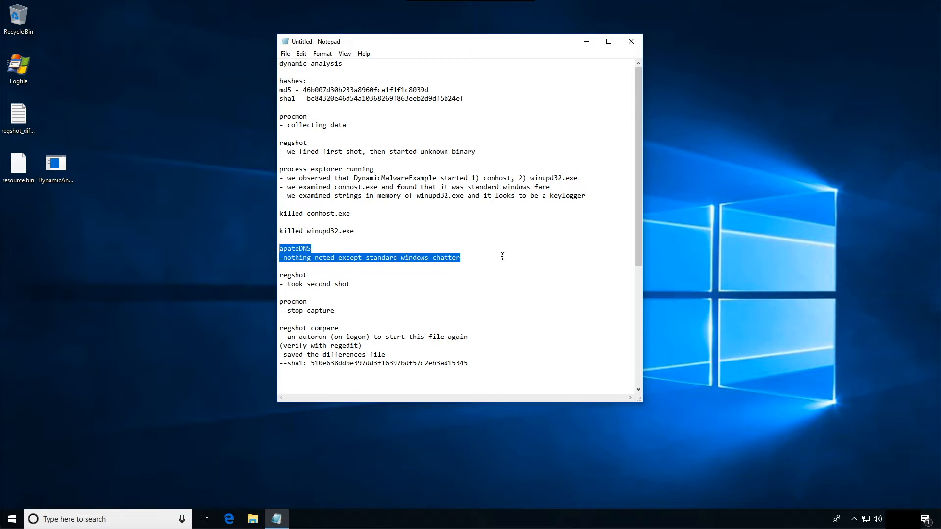
drag(371, 289, 248, 275)
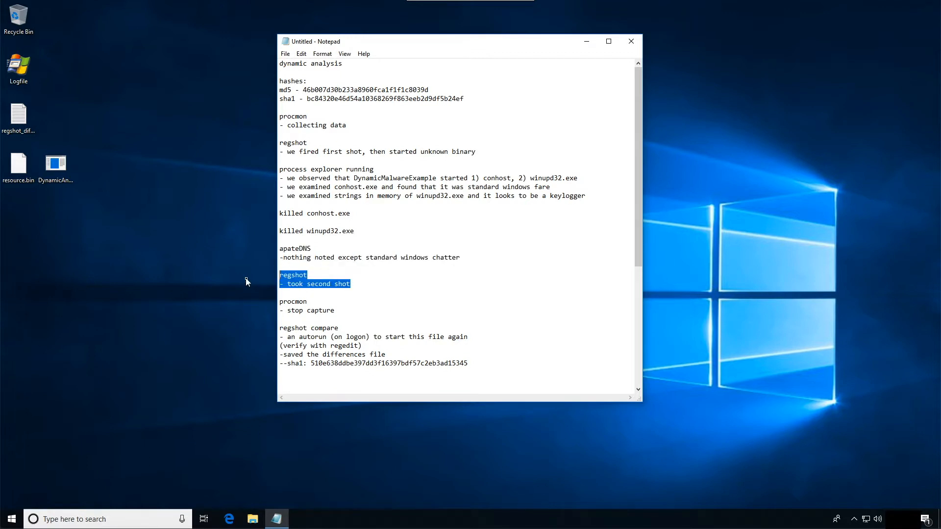
drag(343, 311, 265, 303)
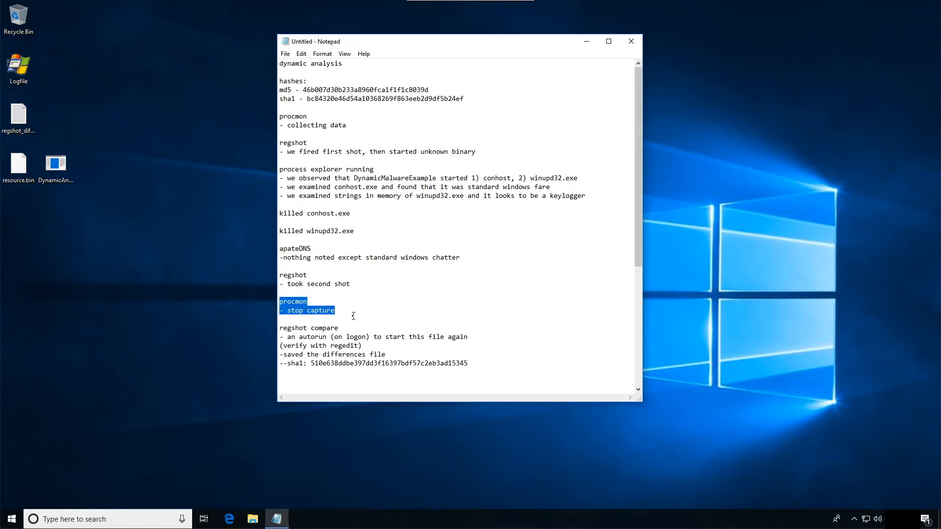
drag(496, 337, 263, 327)
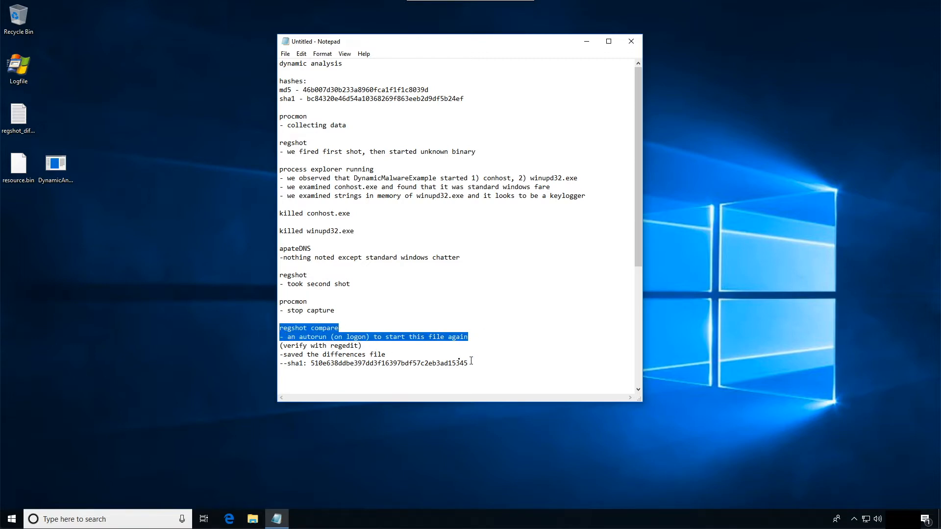
drag(472, 363, 271, 327)
- Add the line "- observed an addition to run on logon key" below "(verify with regedit)" in the regshot compare notes
scroll(398, 321, down, 7)
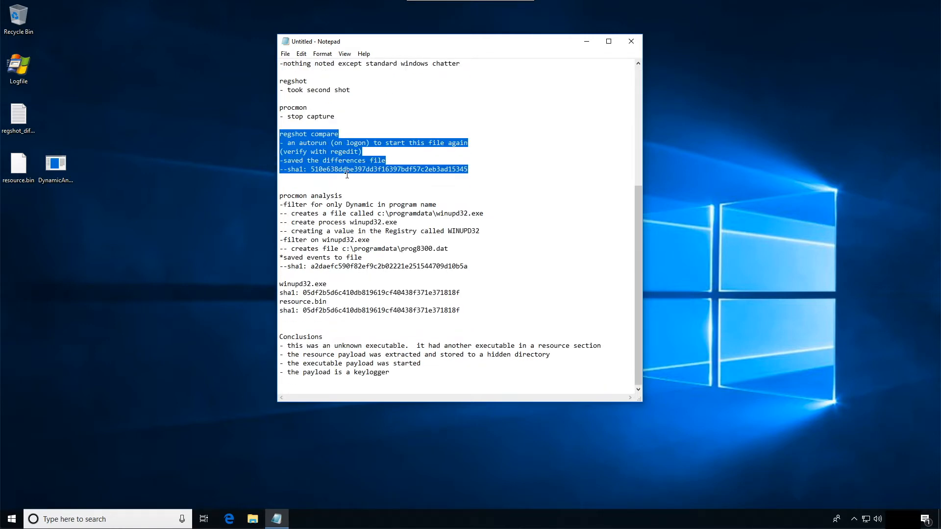
click(303, 160)
click(368, 152)
key(Return)
text(- obsr)
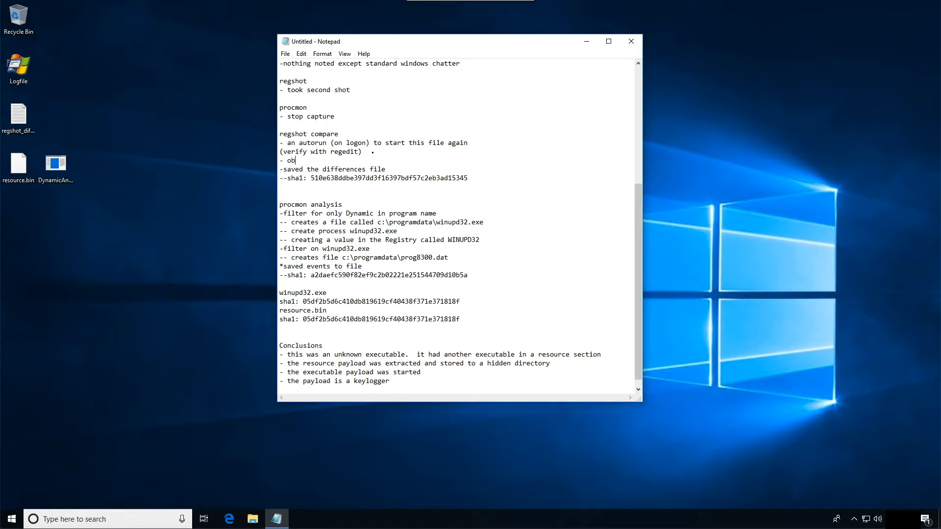
key(BackSpace)
text(erved)
text( an addition to )
text(aut)
key(BackSpace)
key(BackSpace)
key(BackSpace)
text(run on logon key - t)
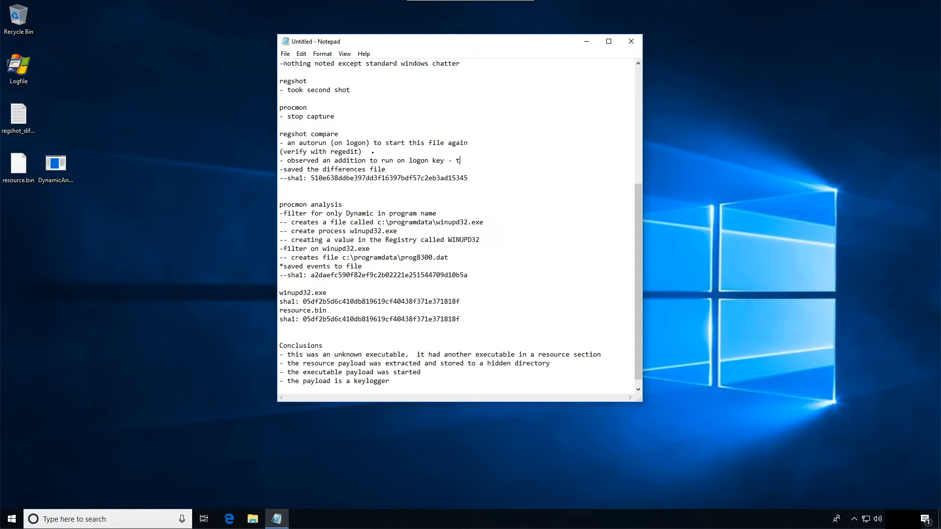
text(his keylogger will restart upon login)
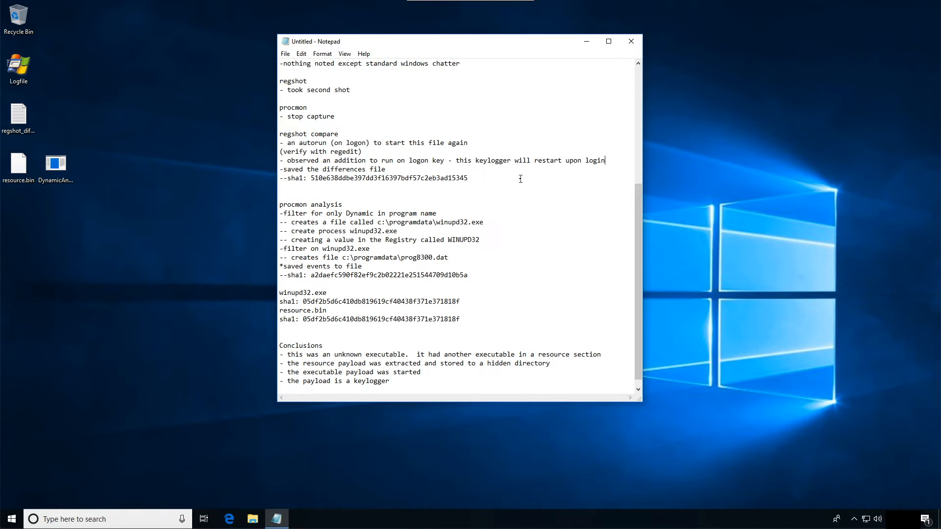
- Review the procmon analysis findings, the winupd32.exe and resource.bin hashes, and the Conclusions section
drag(469, 275, 264, 205)
drag(493, 222, 395, 222)
click(397, 232)
drag(404, 231, 338, 231)
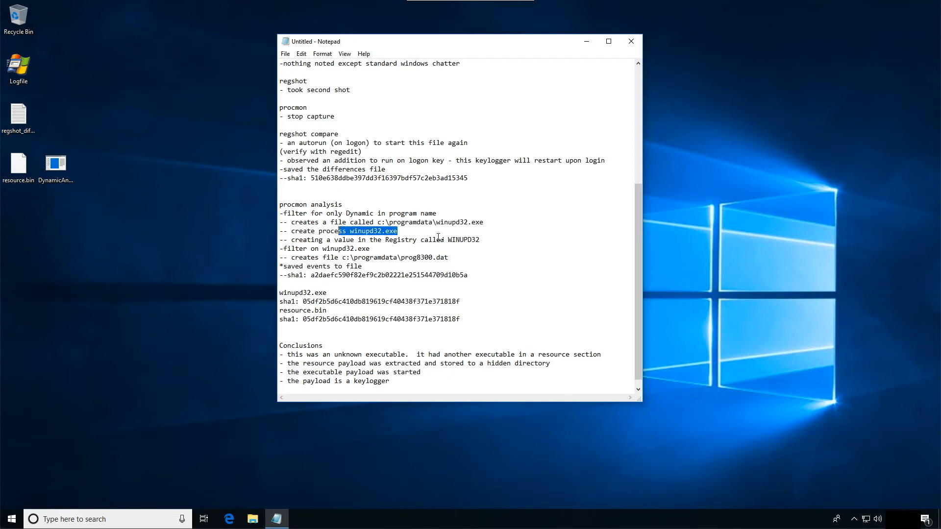
drag(504, 240, 377, 239)
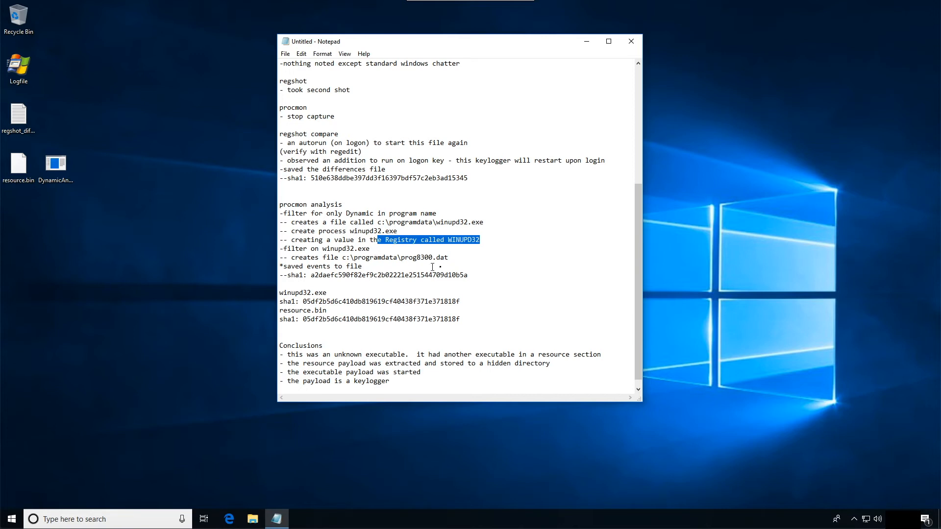
drag(486, 261, 303, 251)
drag(485, 258, 342, 259)
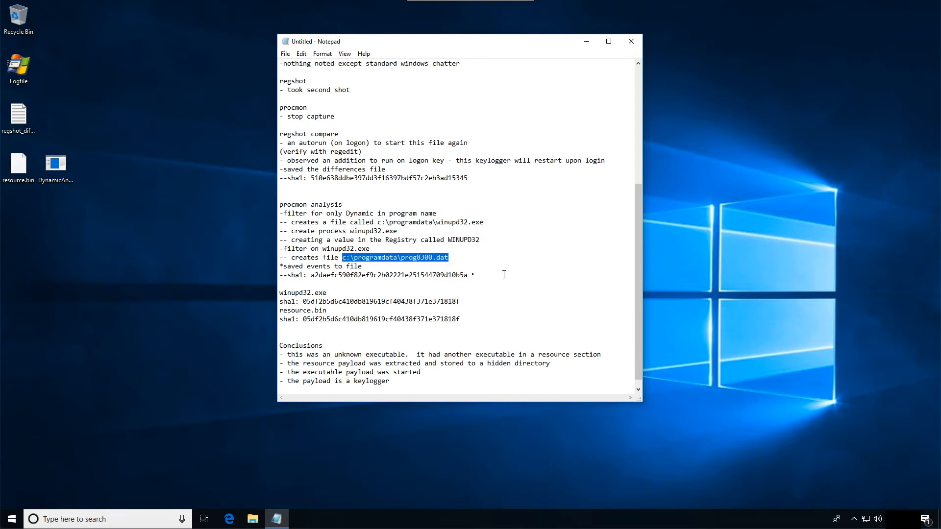
drag(508, 274, 270, 265)
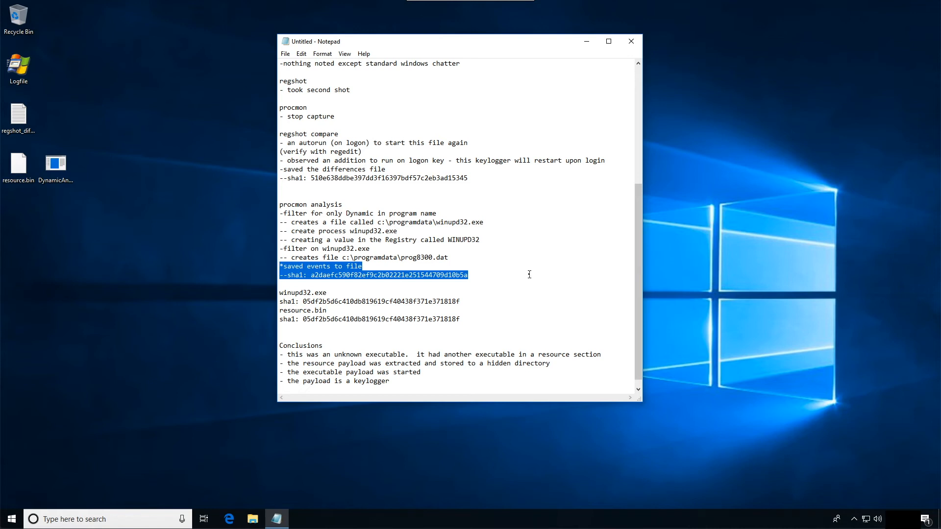
drag(474, 321, 255, 289)
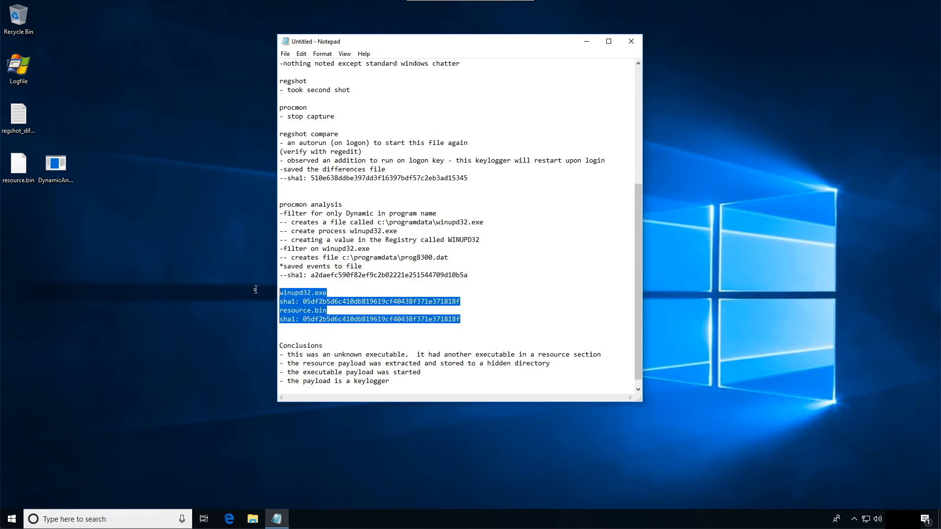
click(553, 300)
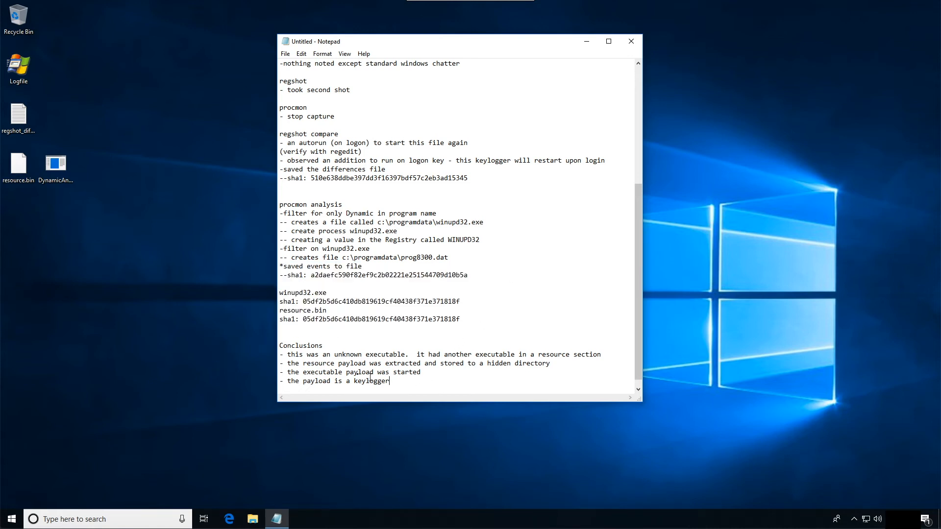
shift+click(271, 345)
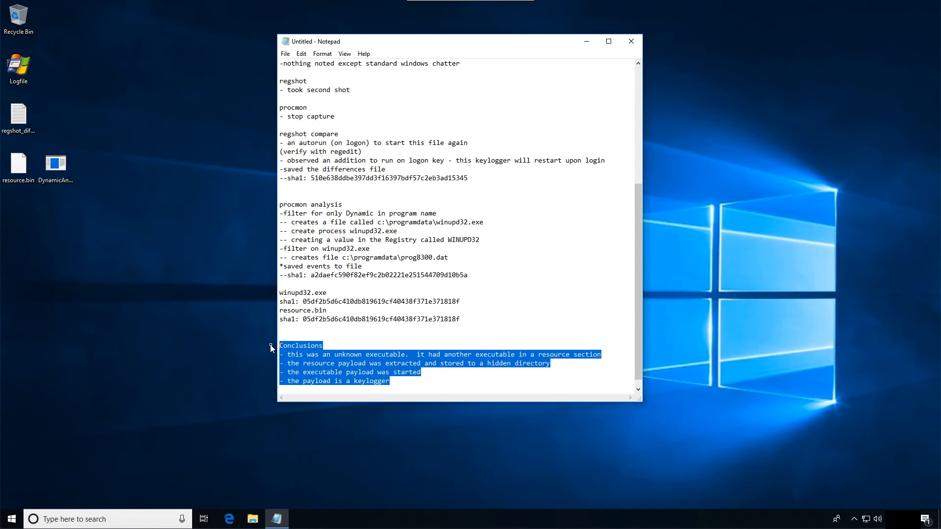